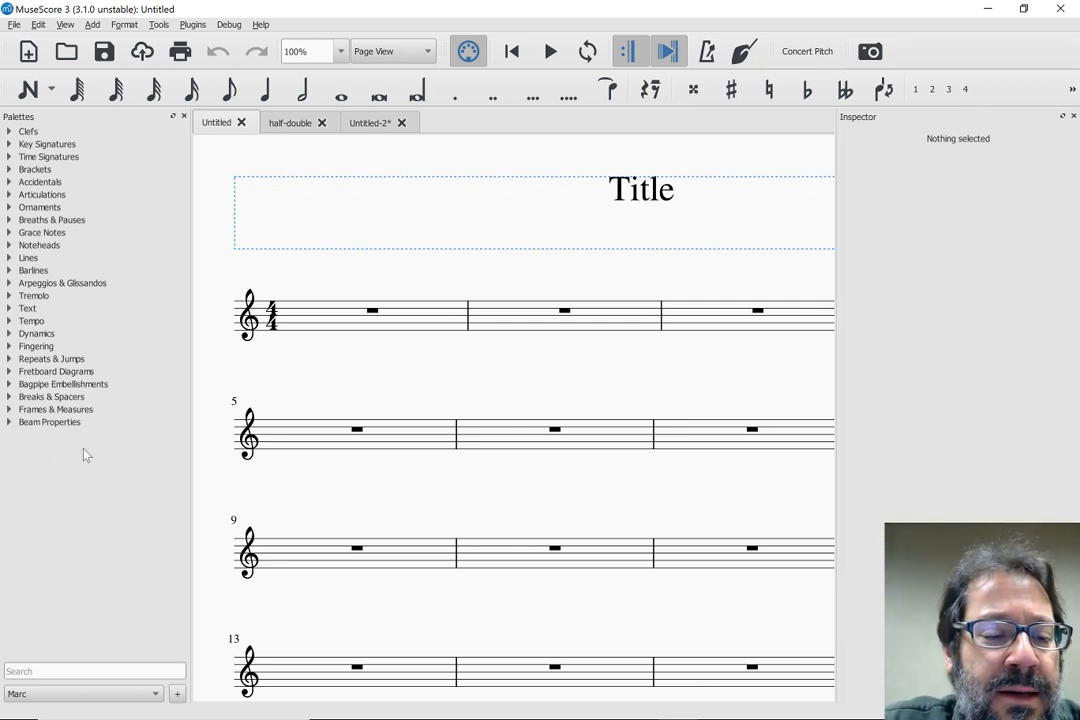
Compare the toolbars and palettes of the available workspaces by switching to Advanced, Basic, Advanced again and the custom one
left_click(44, 694)
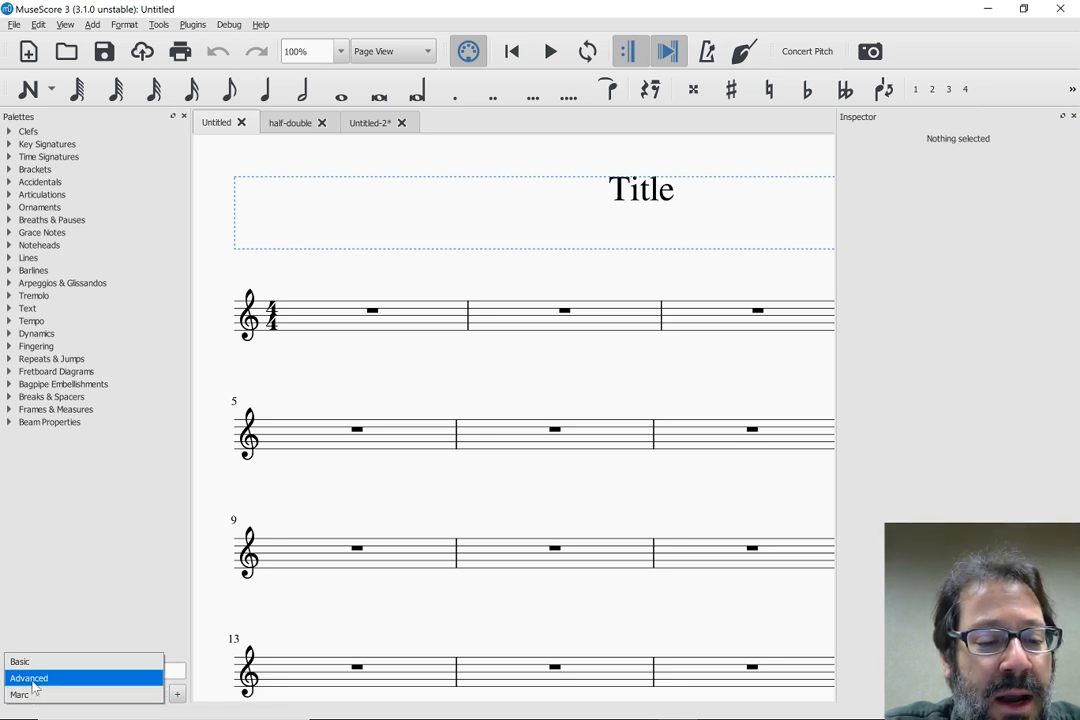
left_click(32, 682)
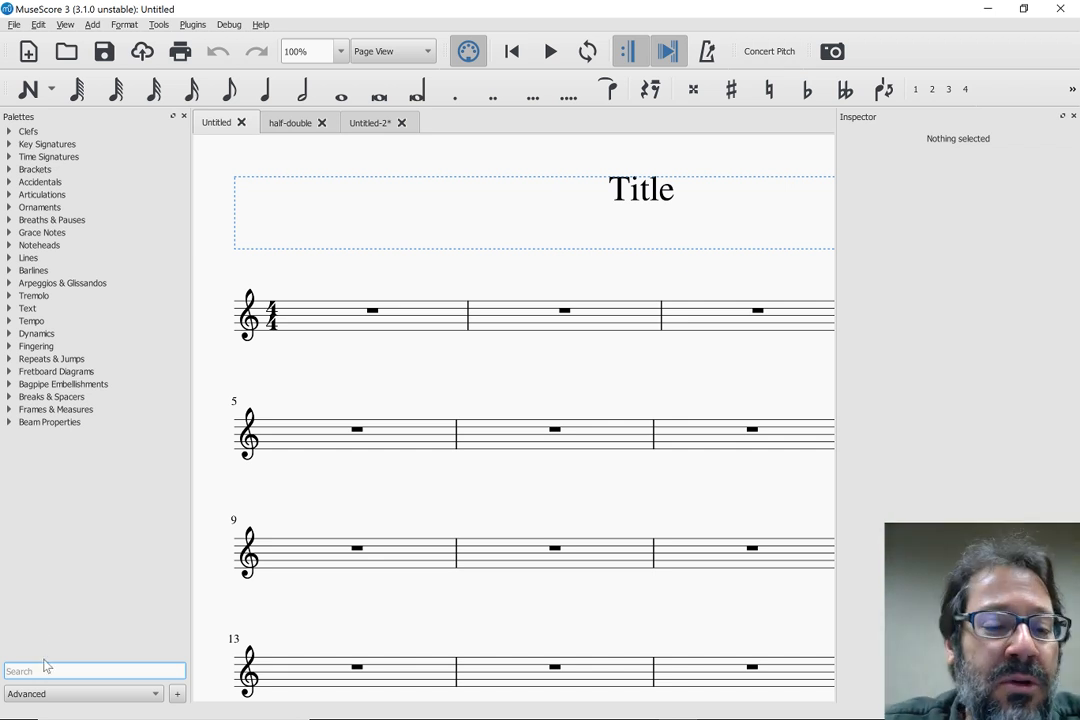
left_click(41, 694)
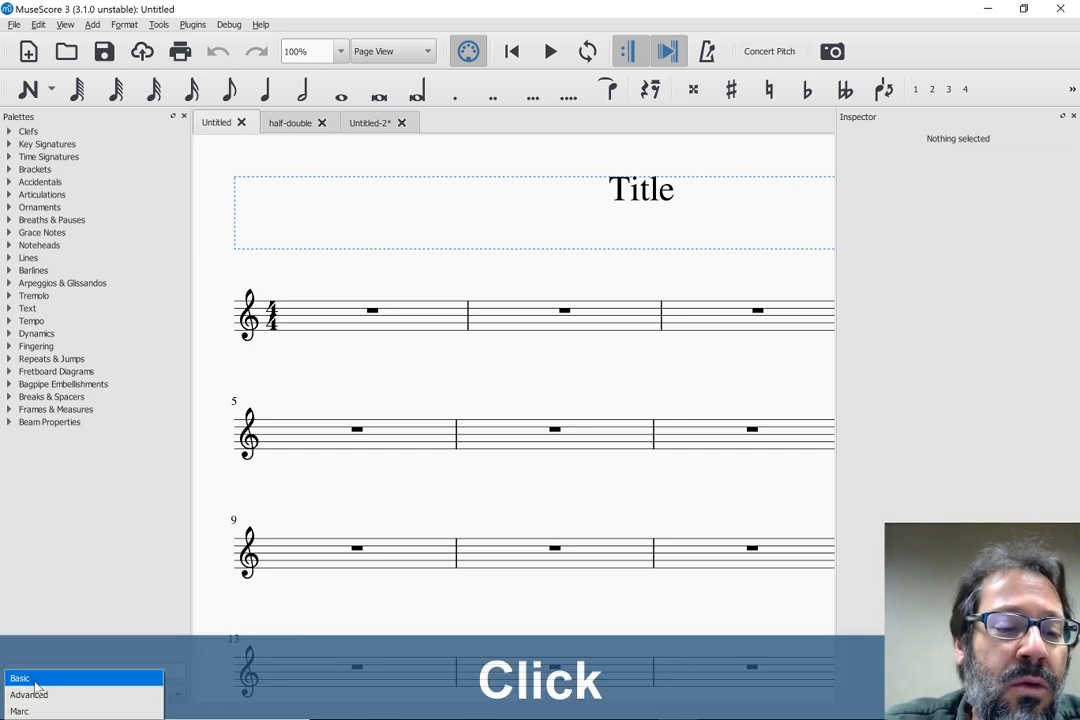
left_click(35, 688)
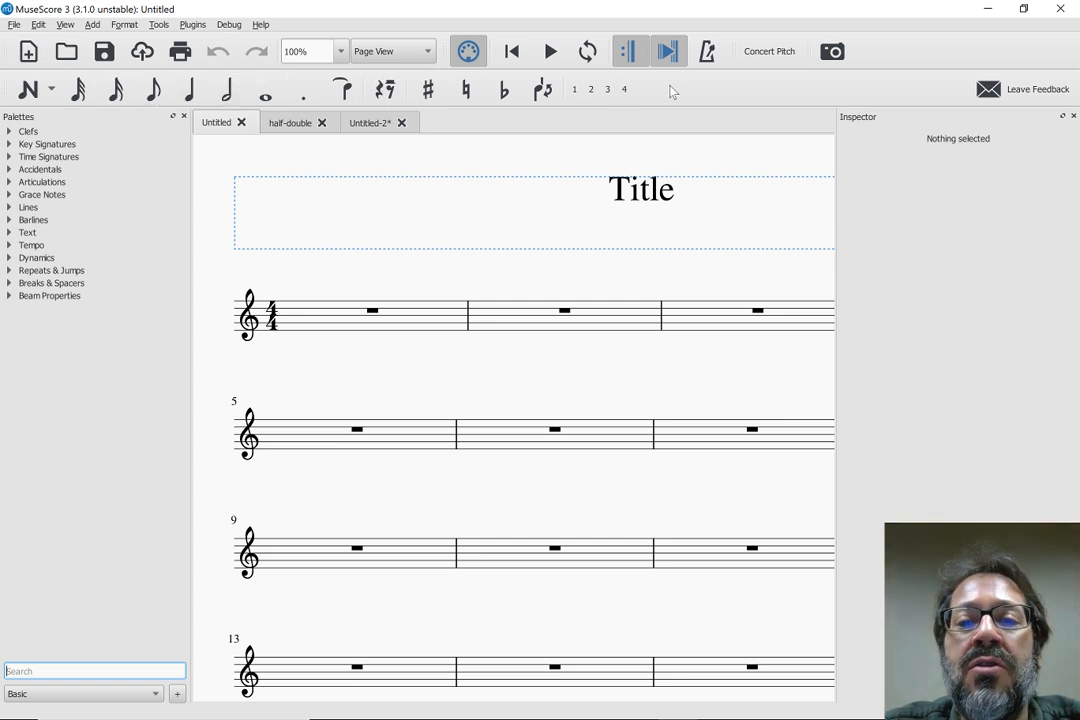
left_click(32, 694)
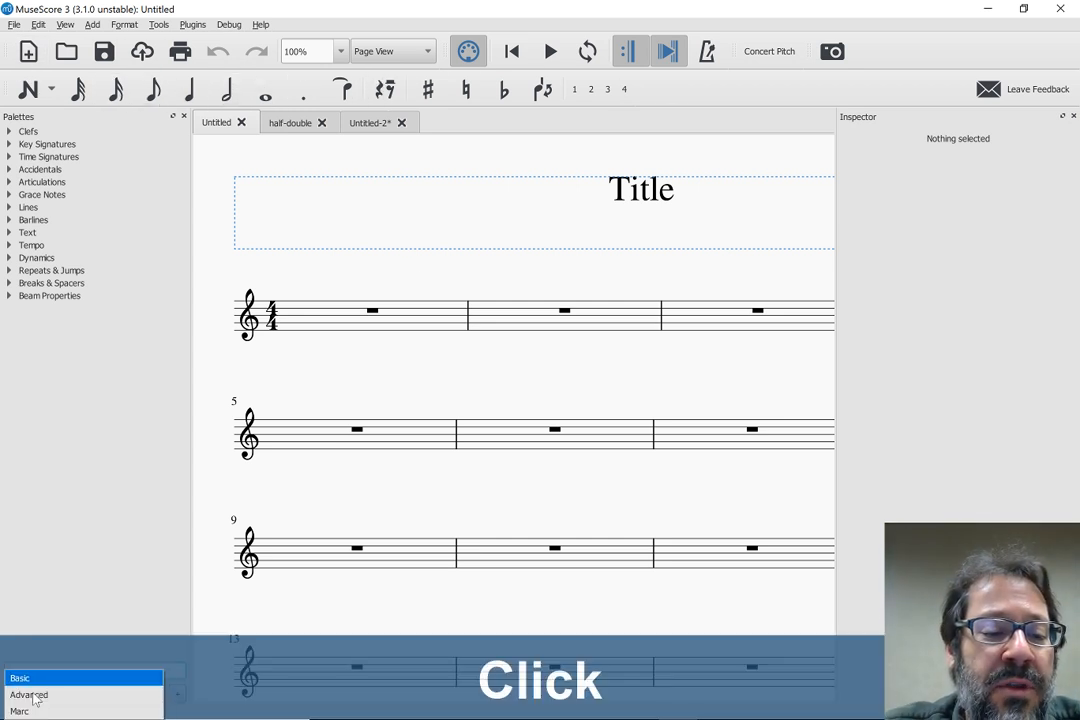
left_click(33, 697)
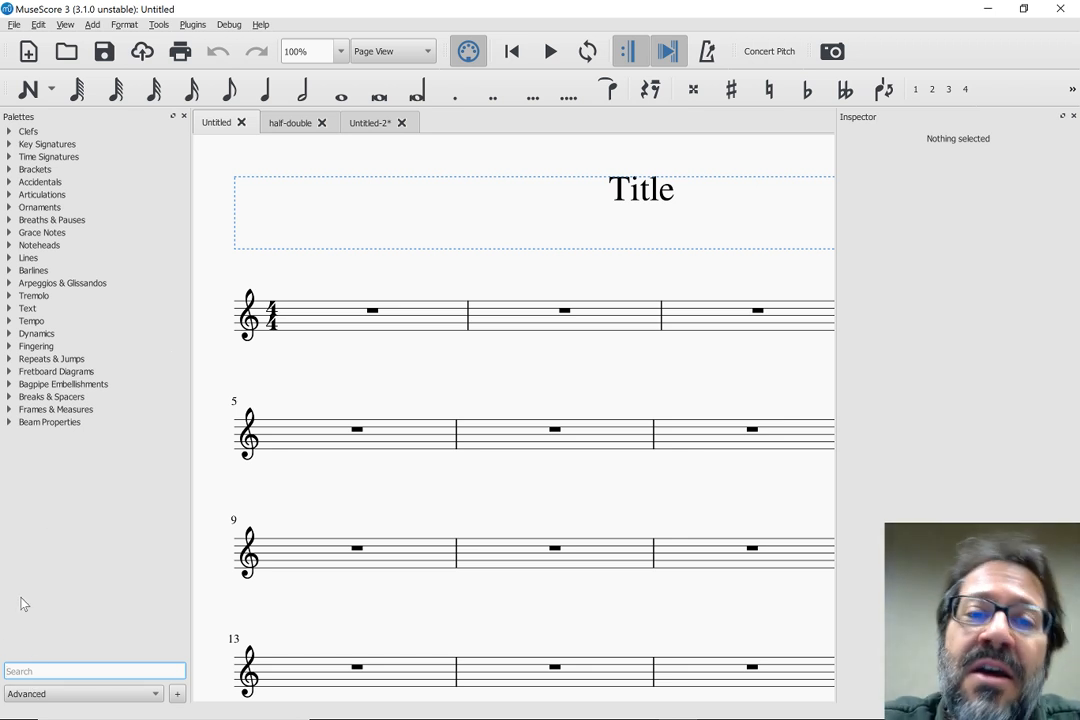
left_click(35, 695)
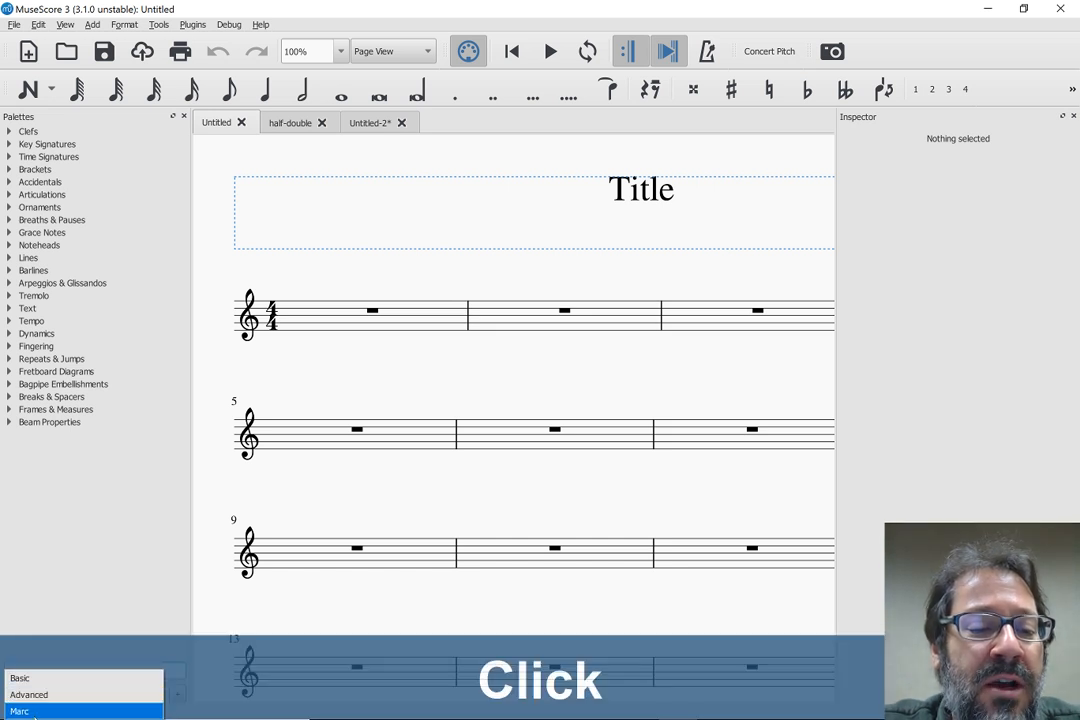
left_click(35, 710)
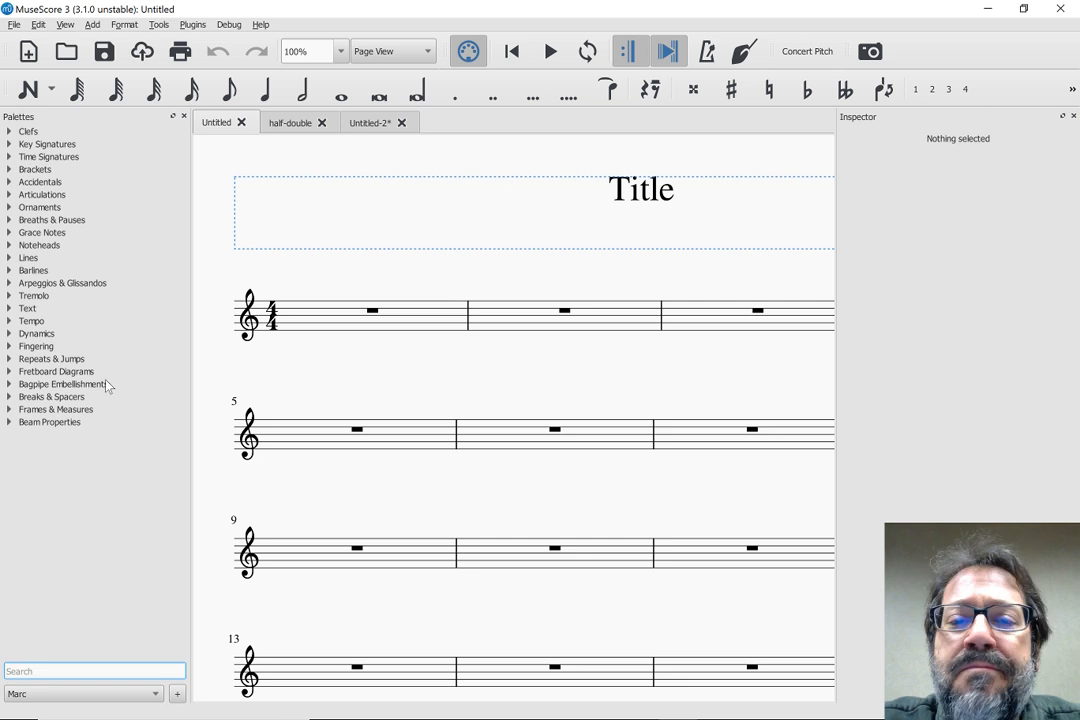
Switch to the Basic workspace and create a workspace from it named More Basic that also saves the toolbars
left_click(42, 667)
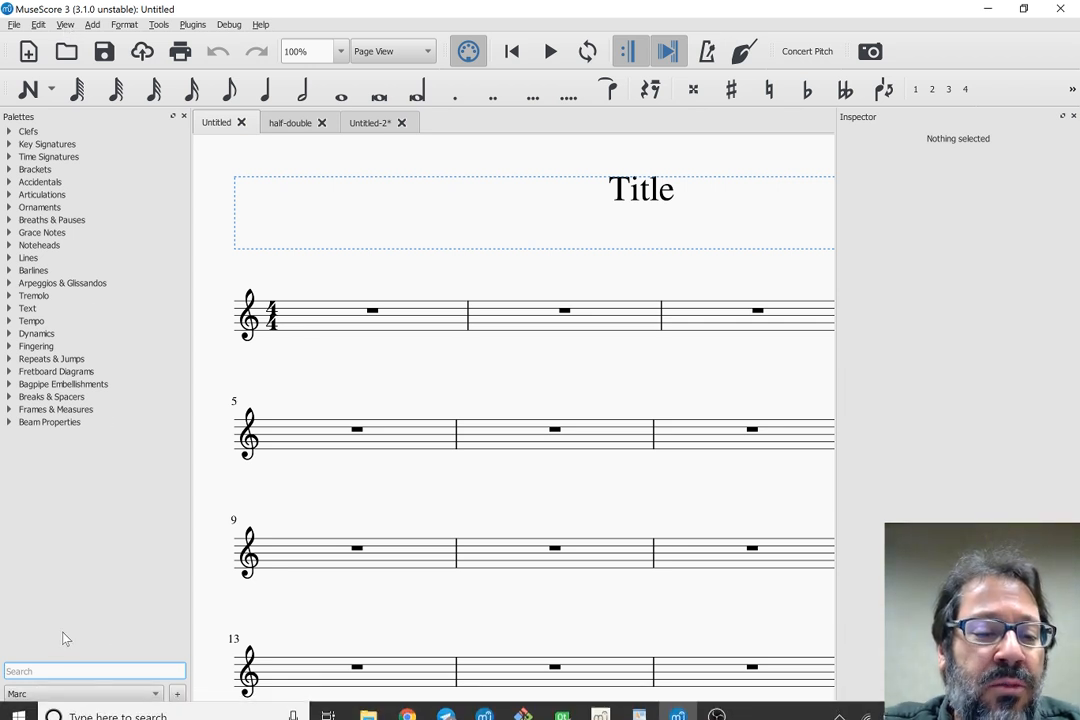
left_click(67, 694)
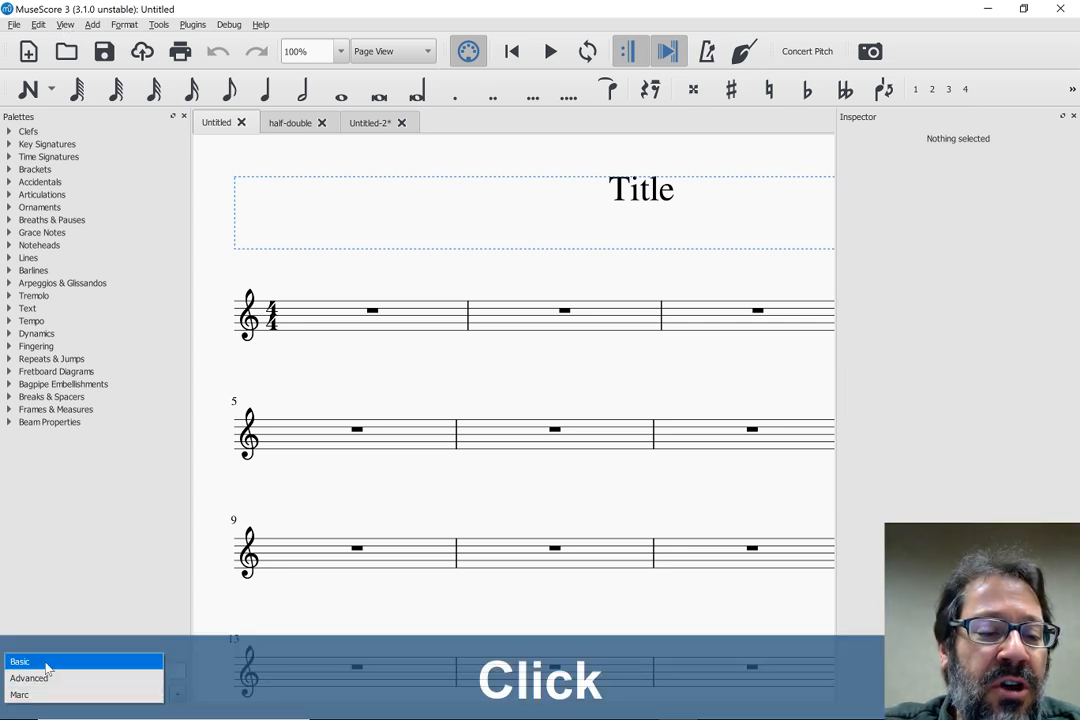
left_click(46, 664)
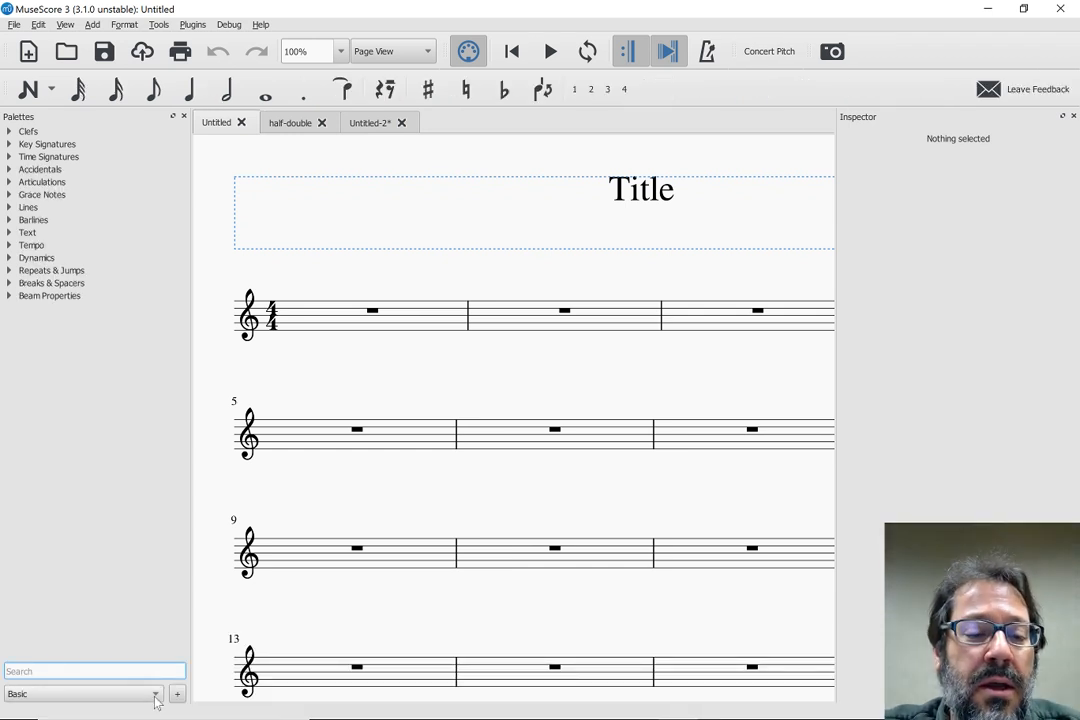
left_click(177, 694)
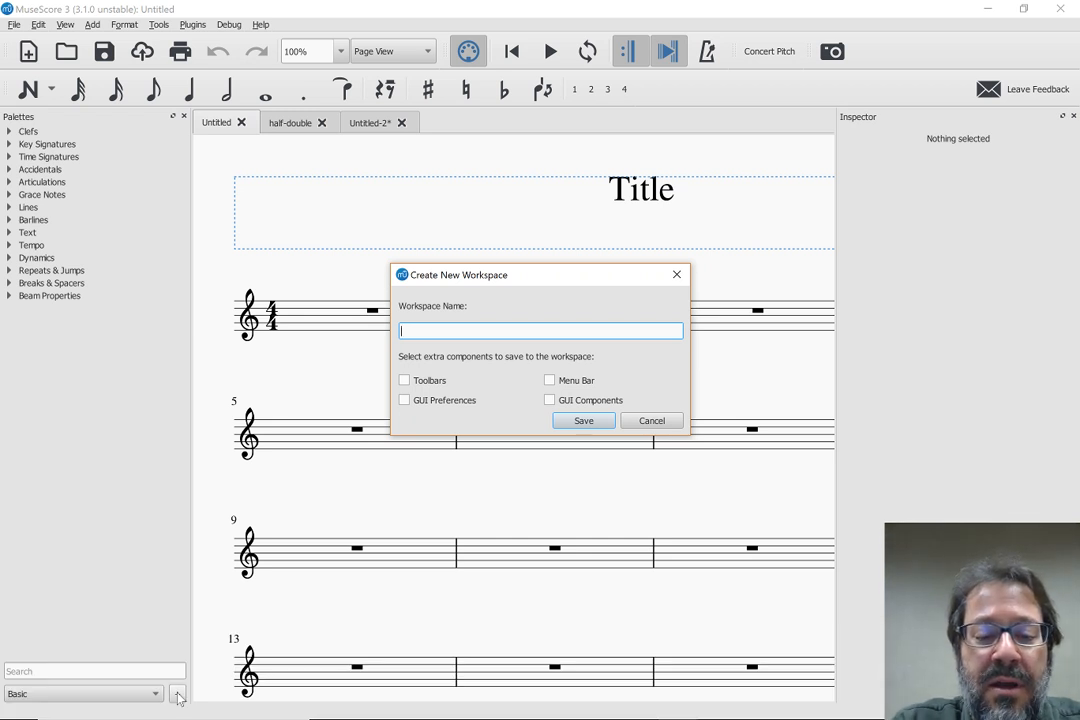
type("More Basic")
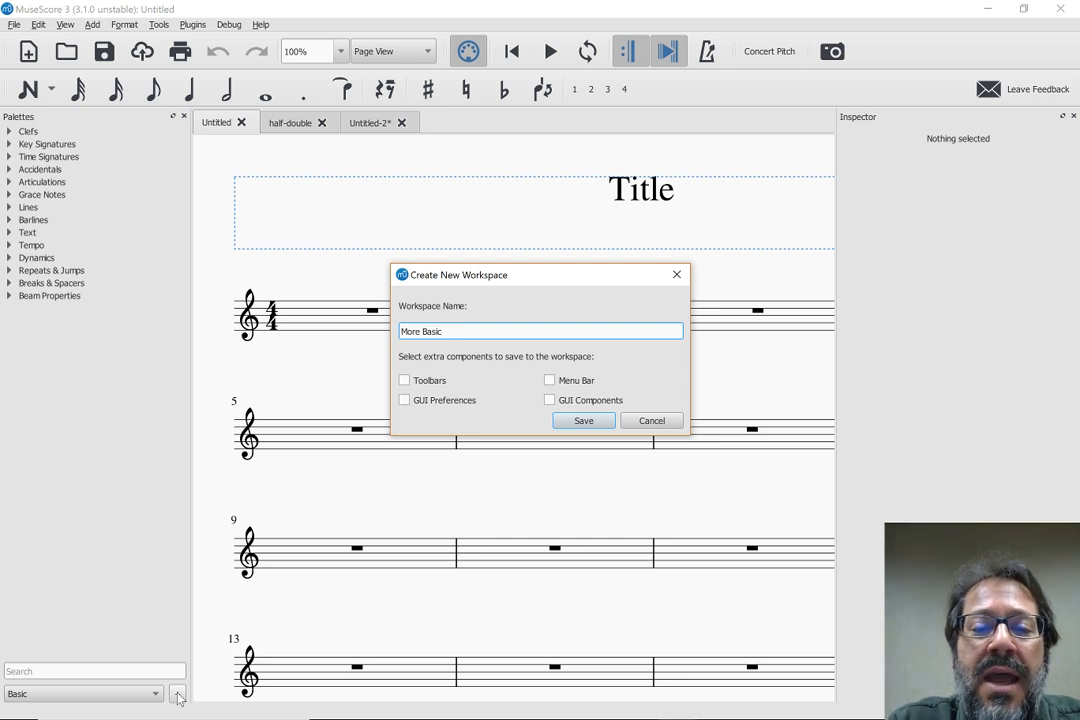
left_click(405, 383)
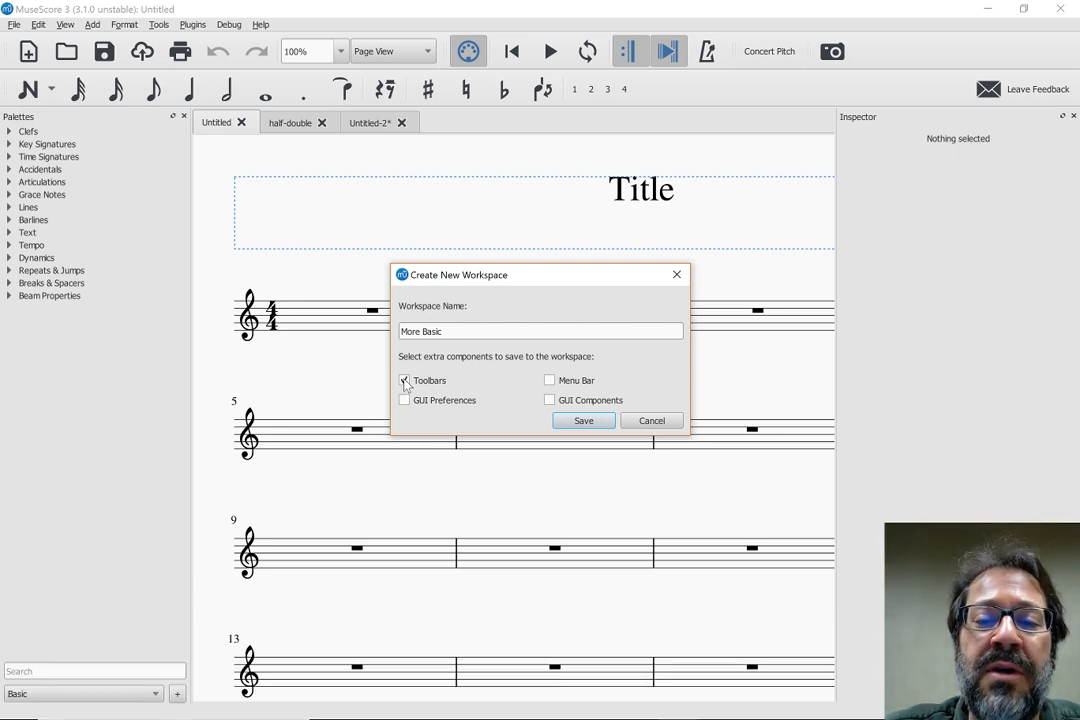
left_click(583, 421)
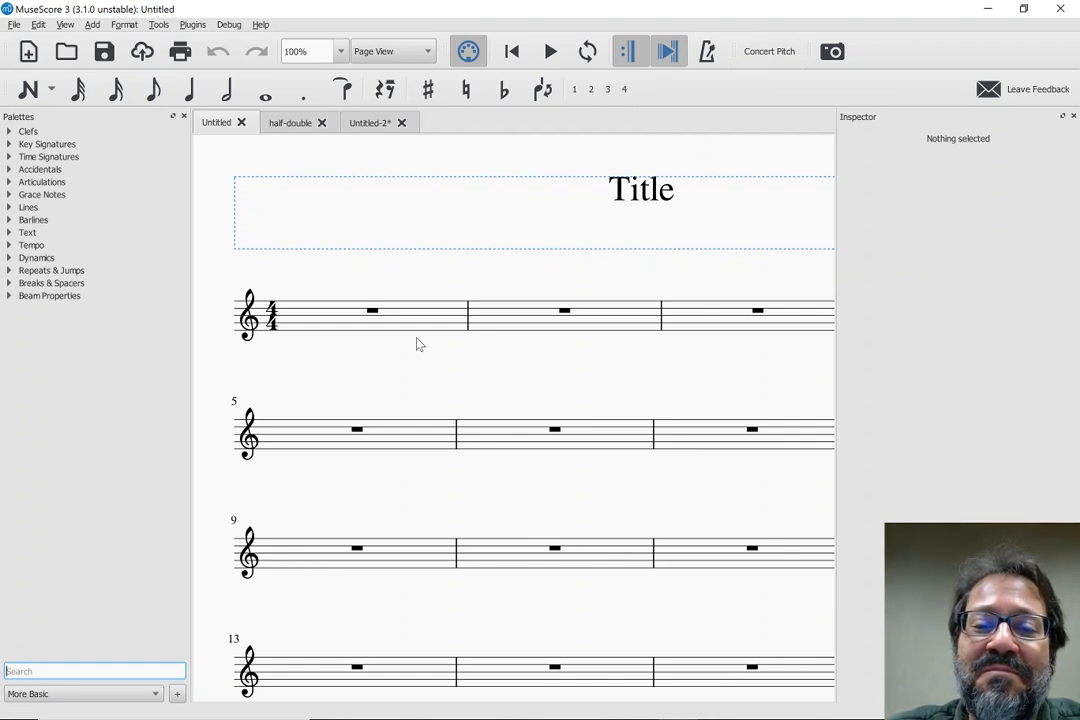
key("alt+Tab")
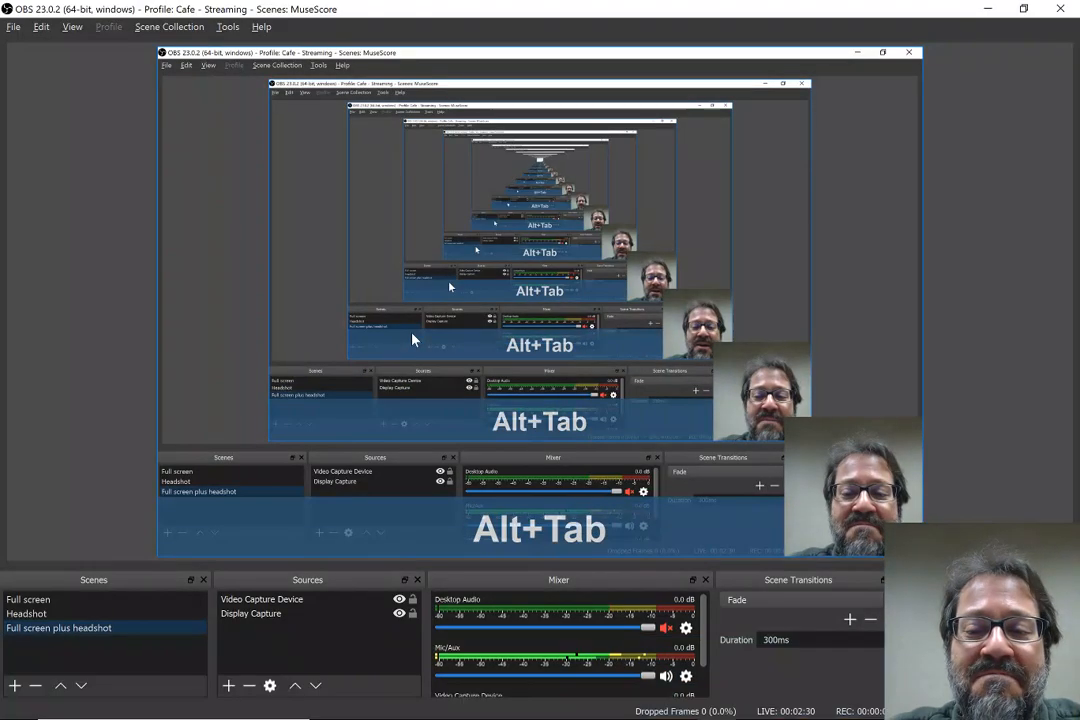
key("alt+Tab")
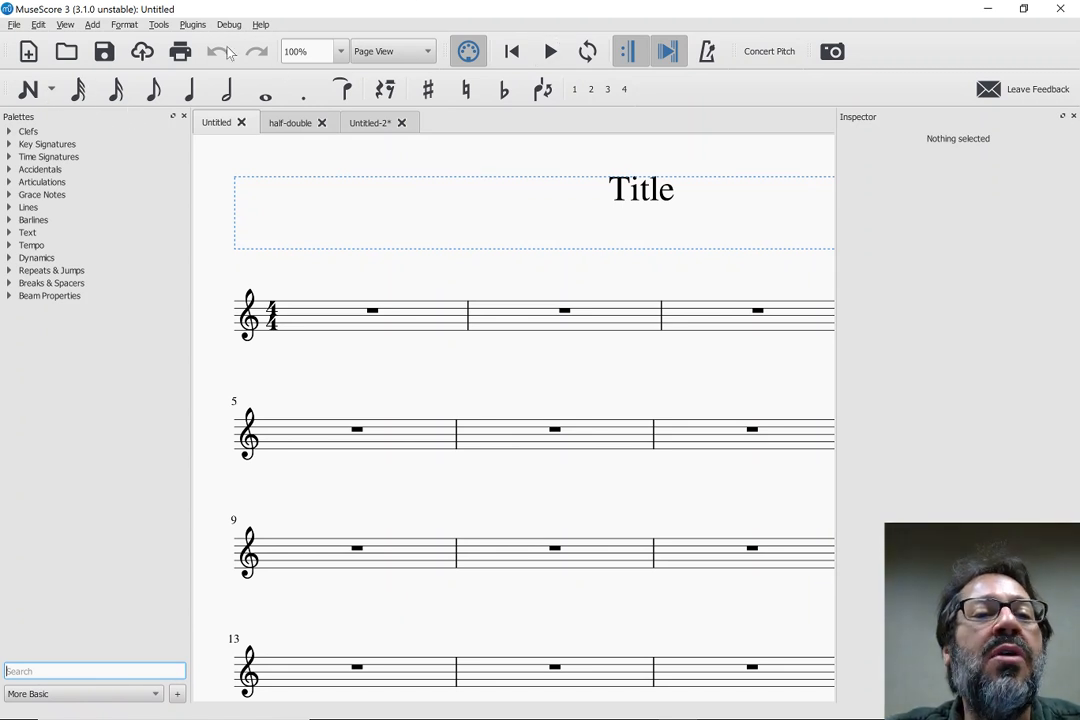
Customize the Note Input toolbar of the workspace by removing the pad-note-32, pad-note-16 and pad-note-8 actions
left_click(64, 25)
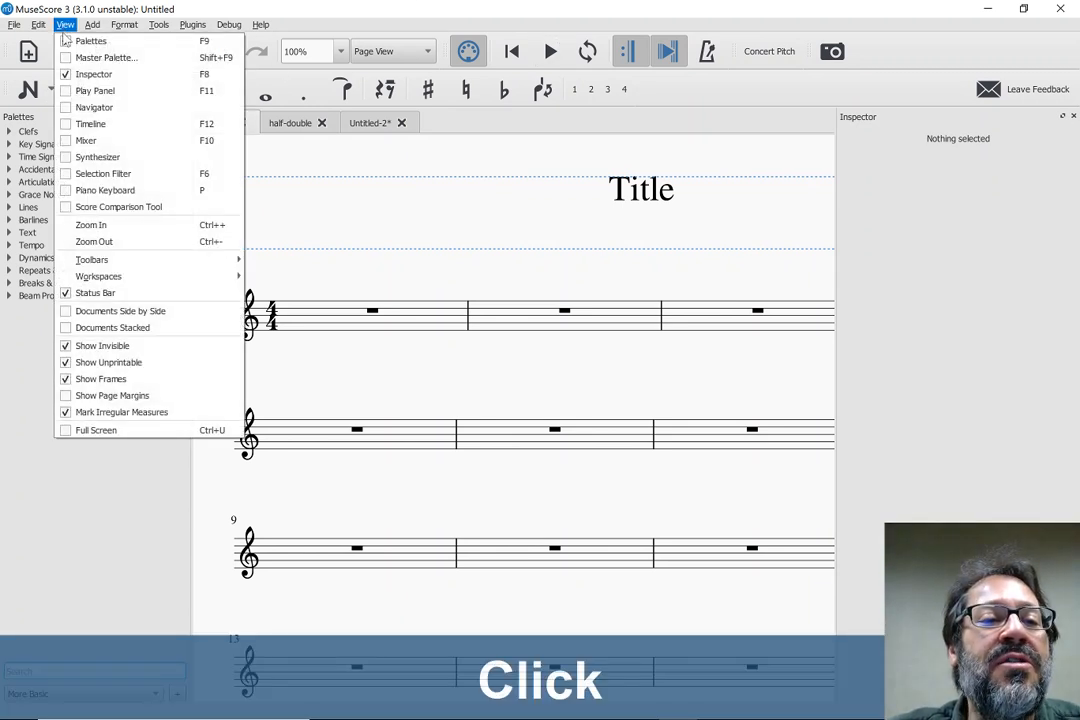
mouse_move(130, 260)
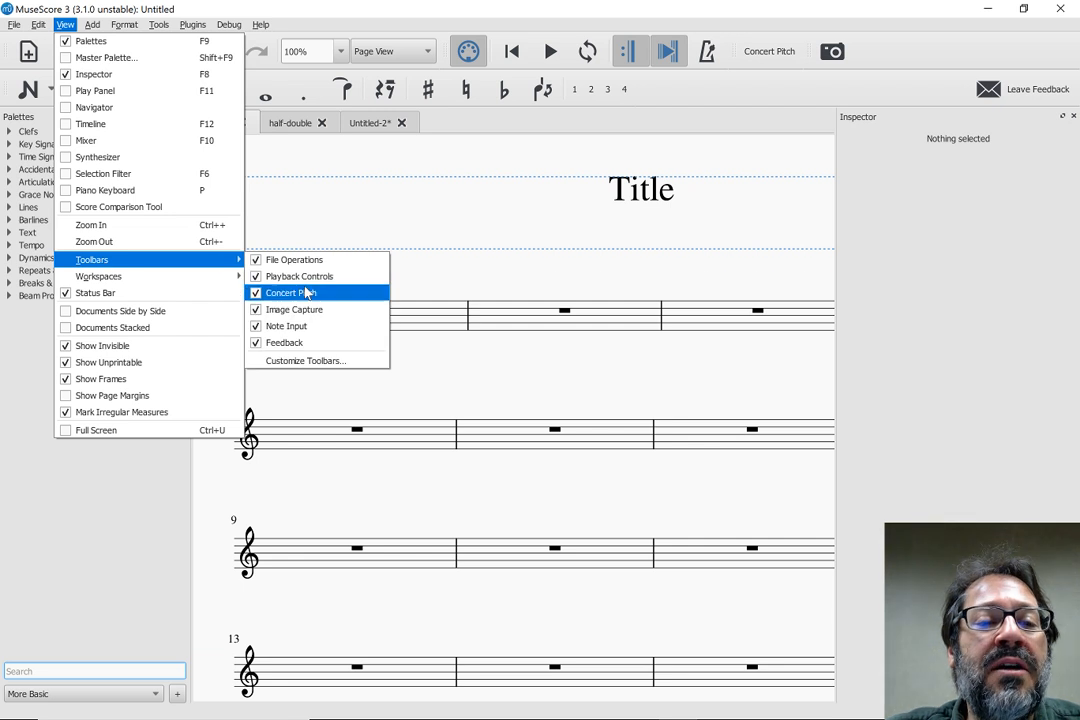
left_click(296, 364)
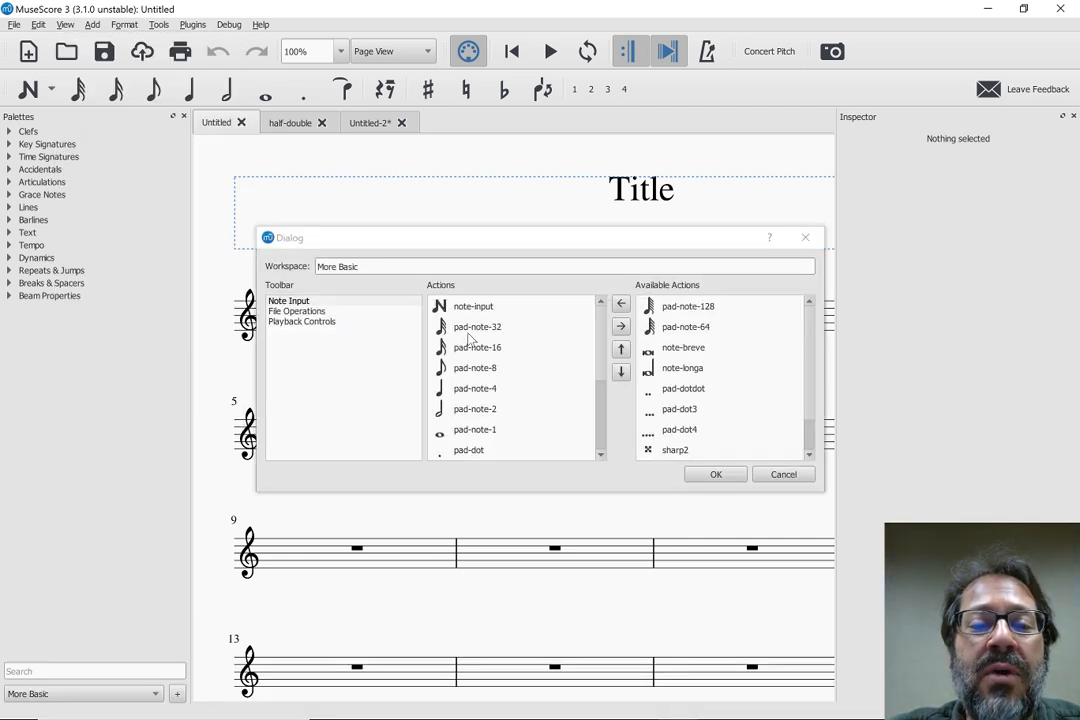
left_click(470, 330)
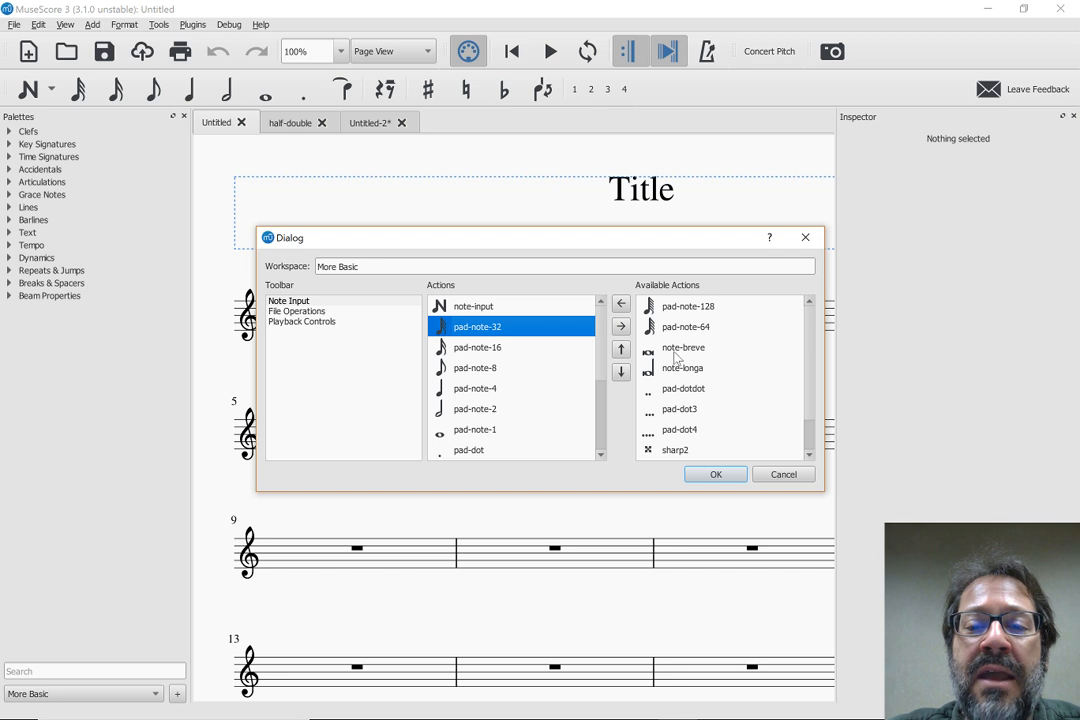
scroll(540, 355, "down", 5)
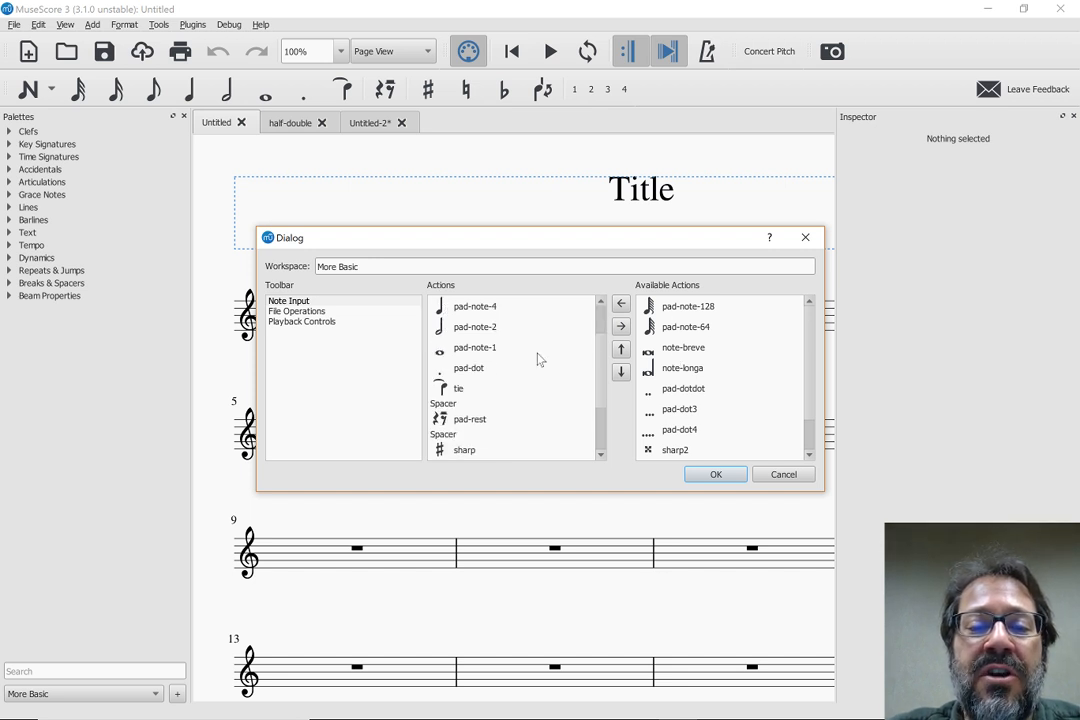
scroll(482, 338, "up", 5)
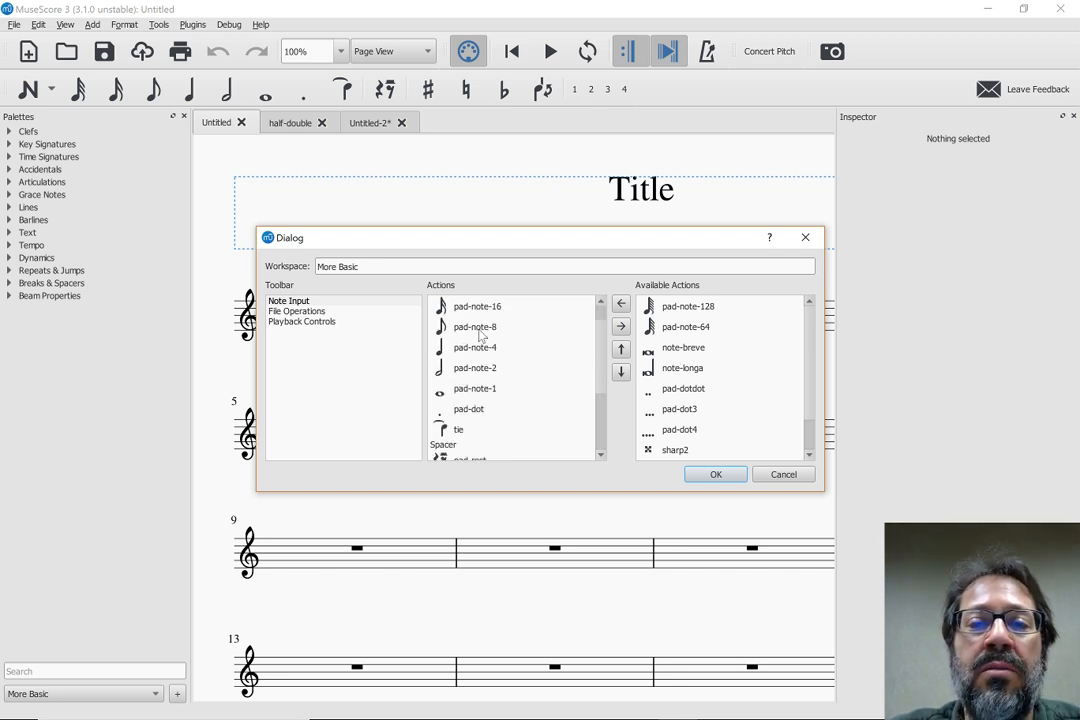
scroll(714, 354, "down", 1)
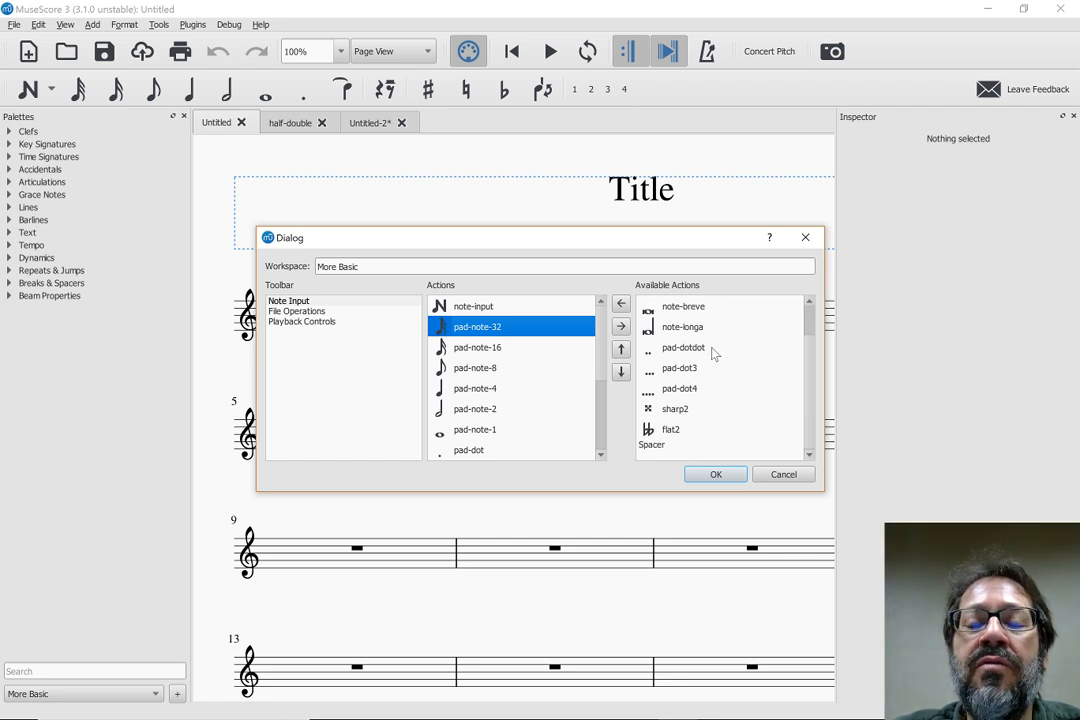
scroll(714, 354, "up", 1)
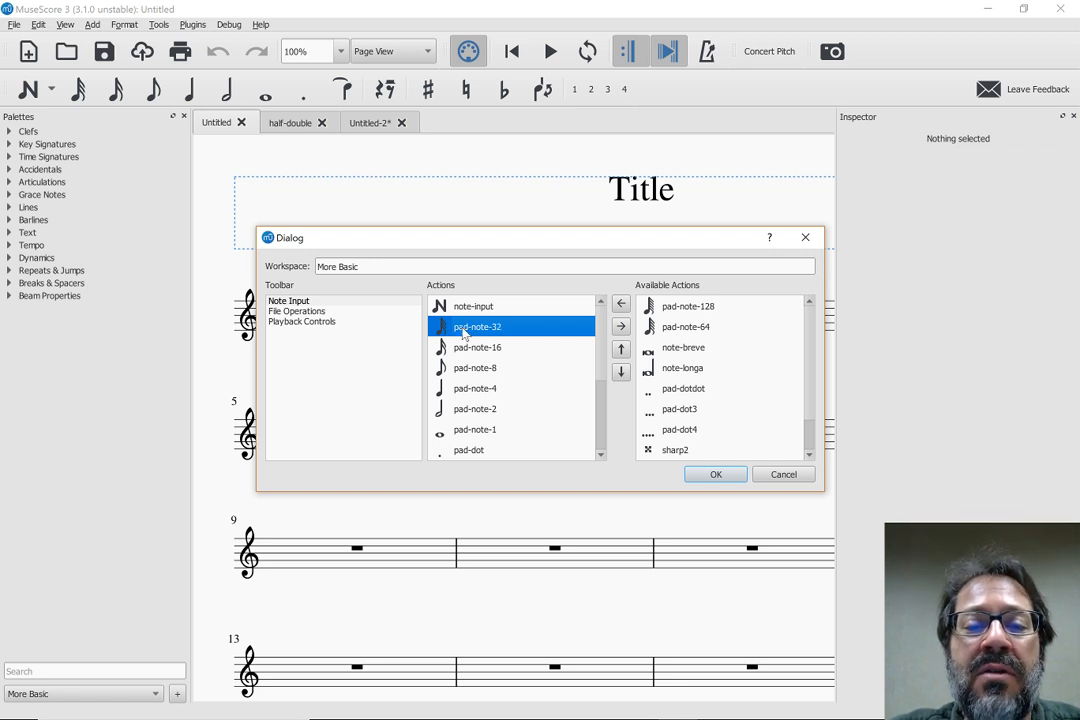
left_click(621, 330)
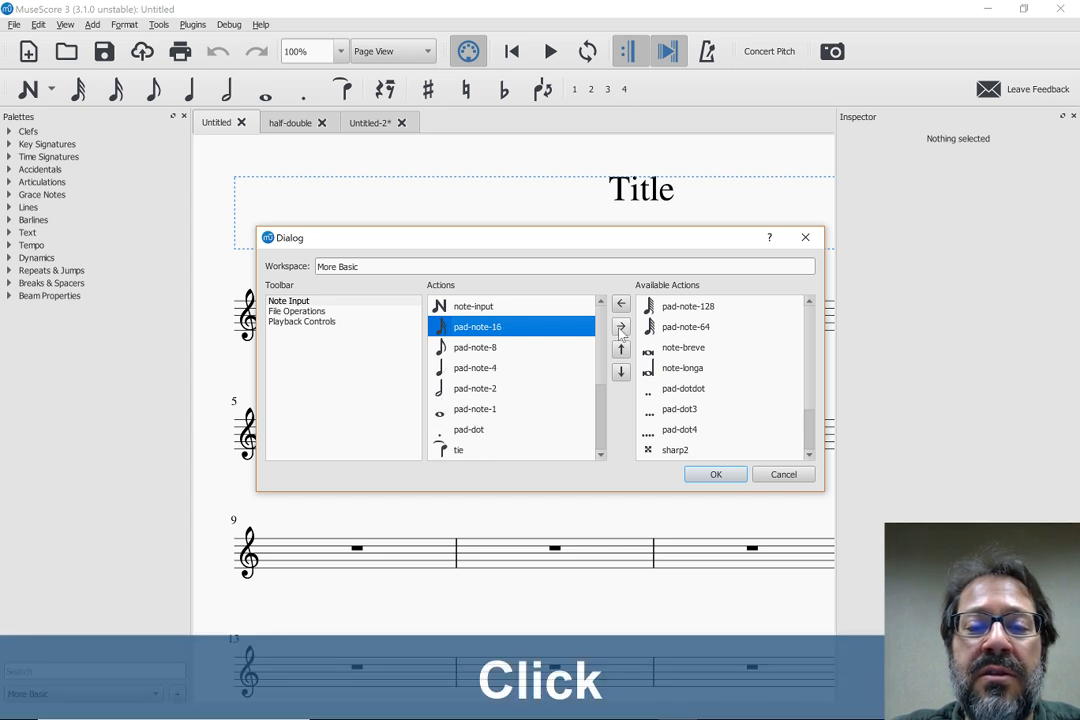
left_click(621, 330)
left_click(621, 330)
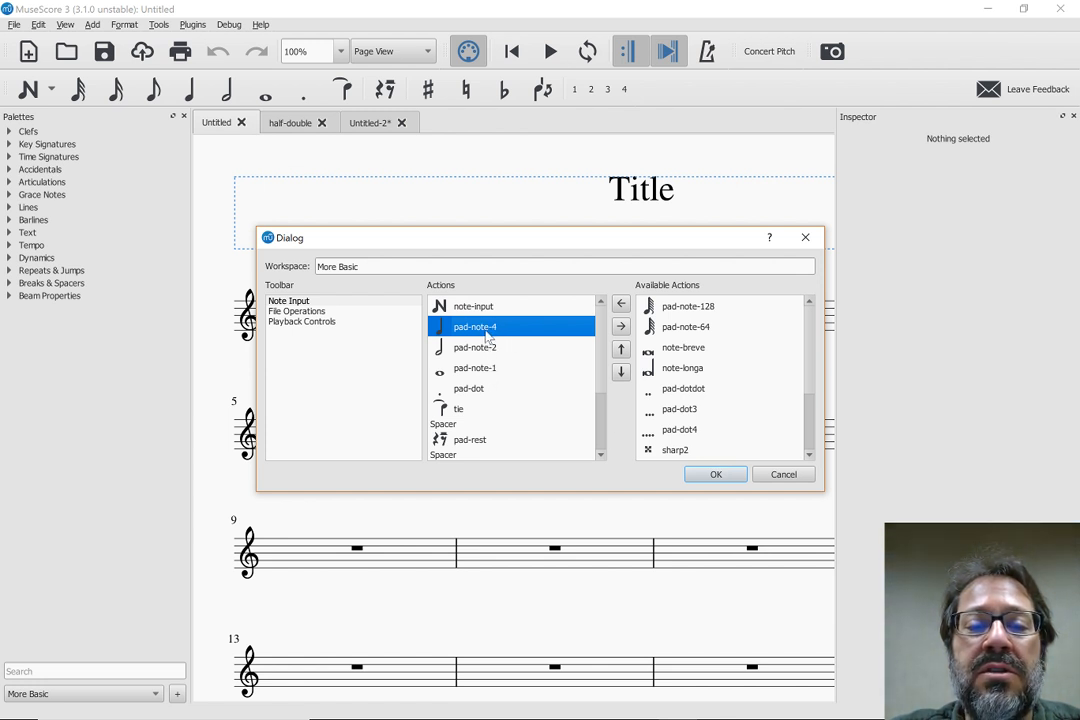
left_click(716, 475)
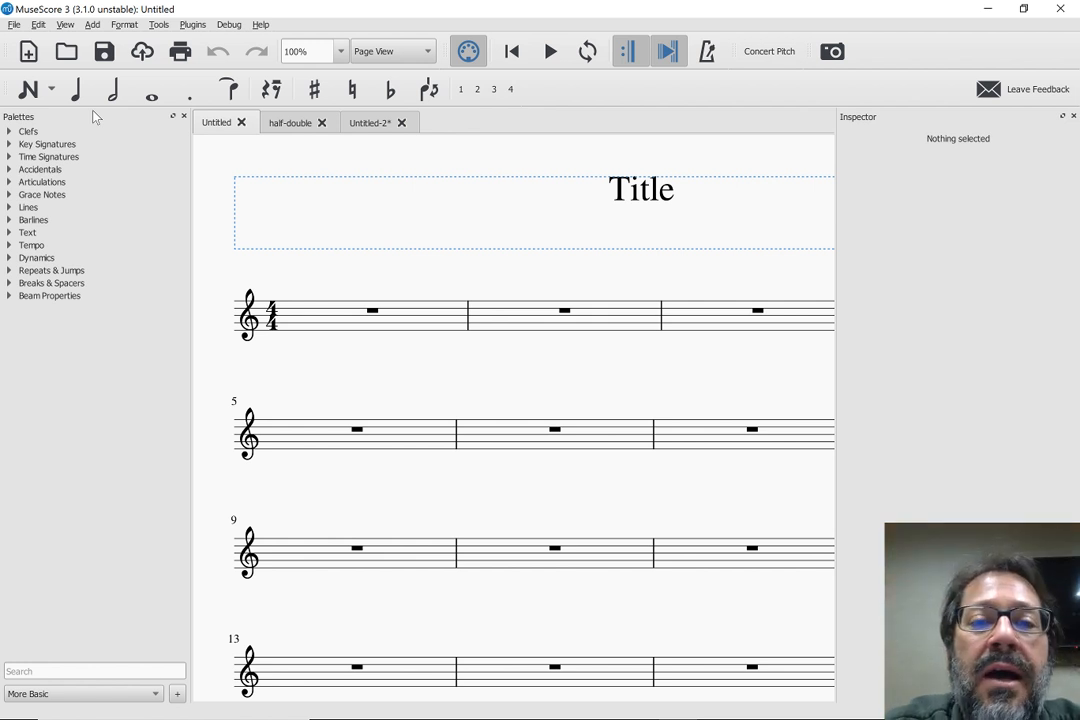
Select the whole-measure rest in measure 1 to show its properties, and close the Inspector
left_click(206, 199)
key("Home")
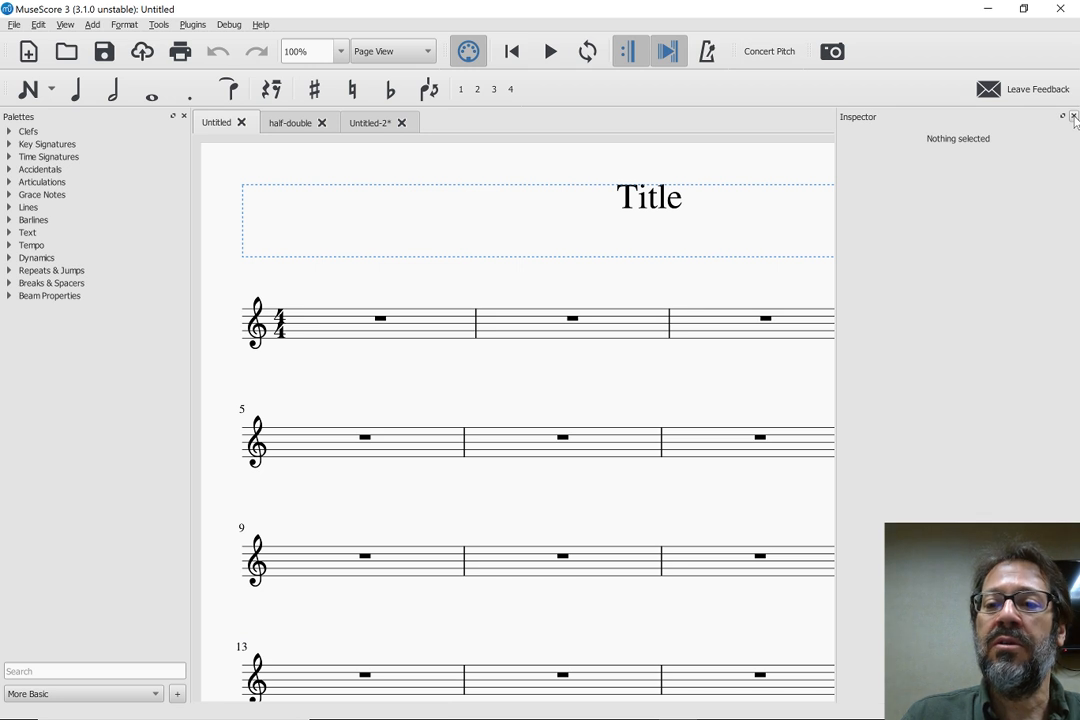
left_click(381, 320)
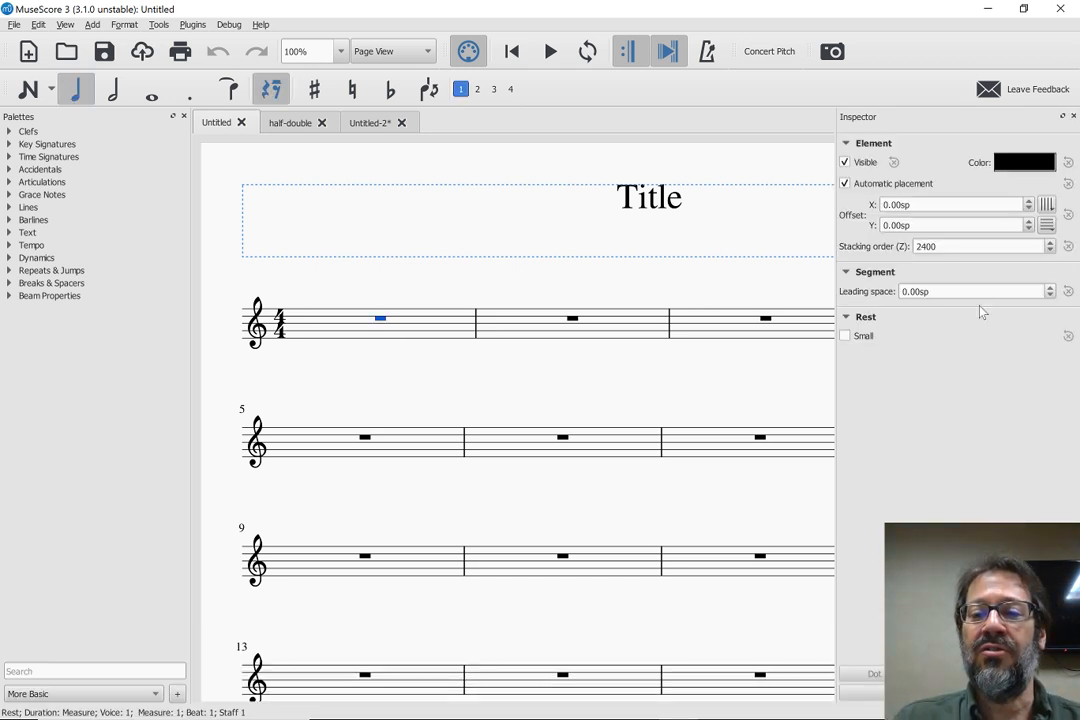
left_click(1074, 115)
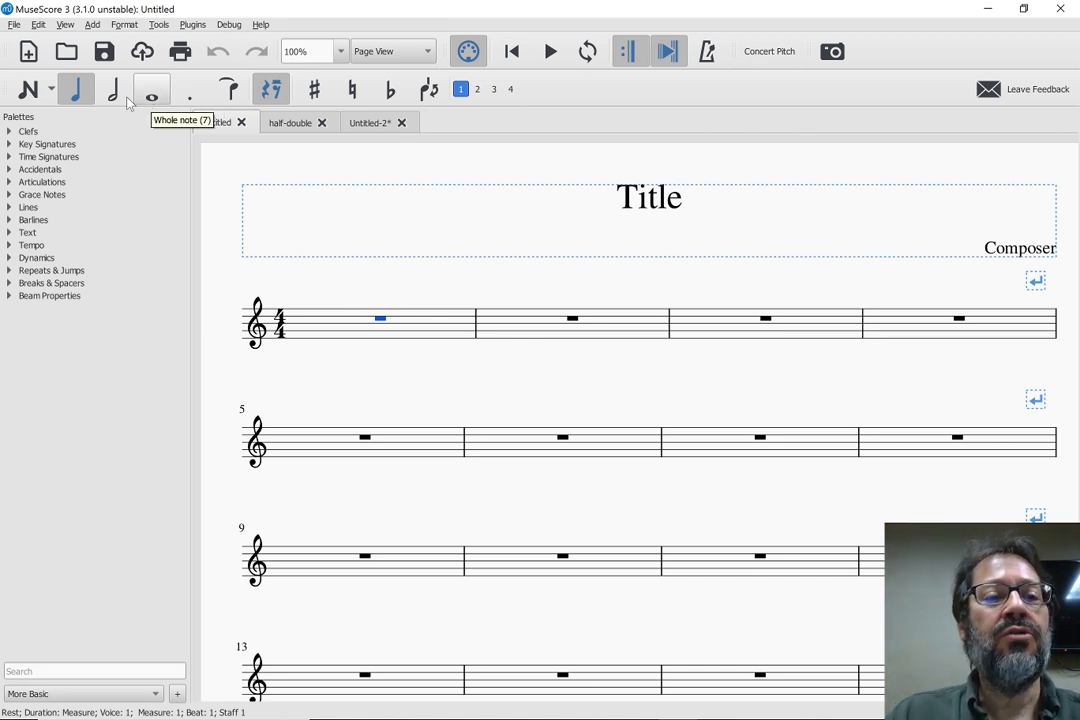
Enter a whole note C5 in measure 1 using note input, and choose the half-note duration for input
left_click(352, 338)
key("n")
key("7")
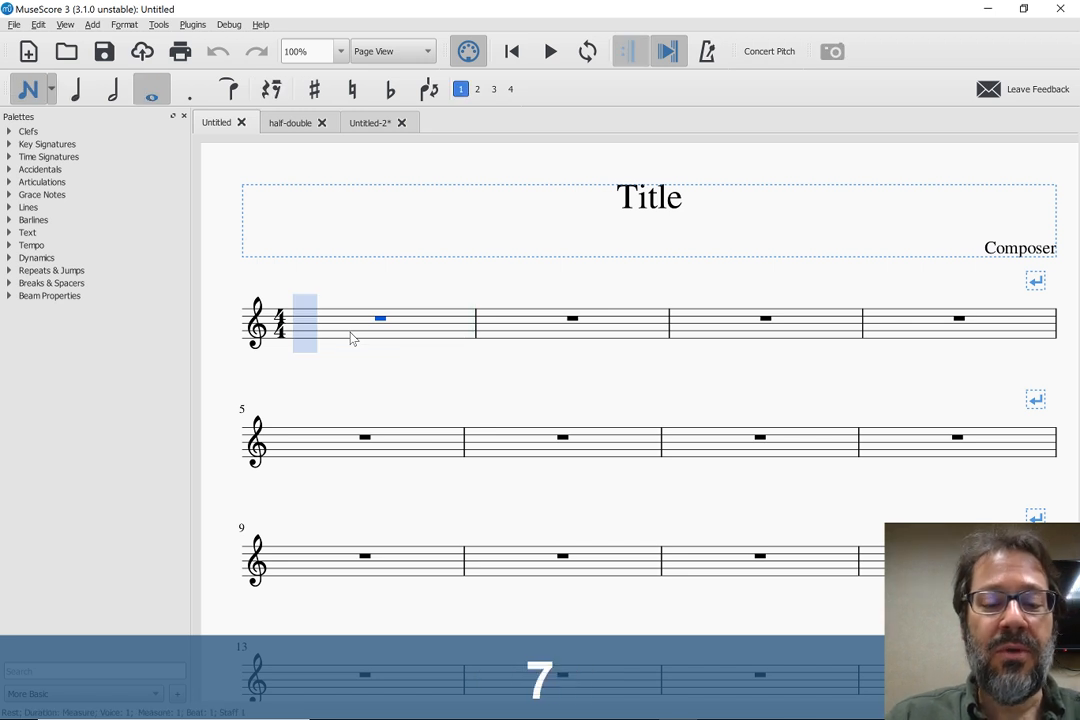
key("0")
key("ctrl+z")
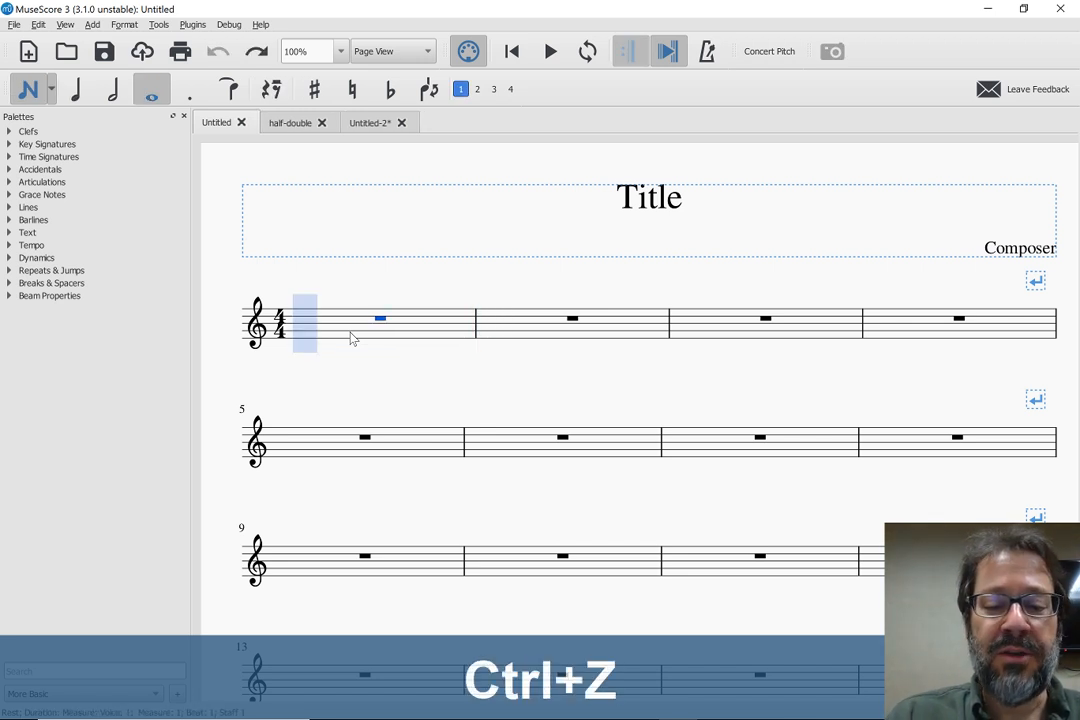
key("c")
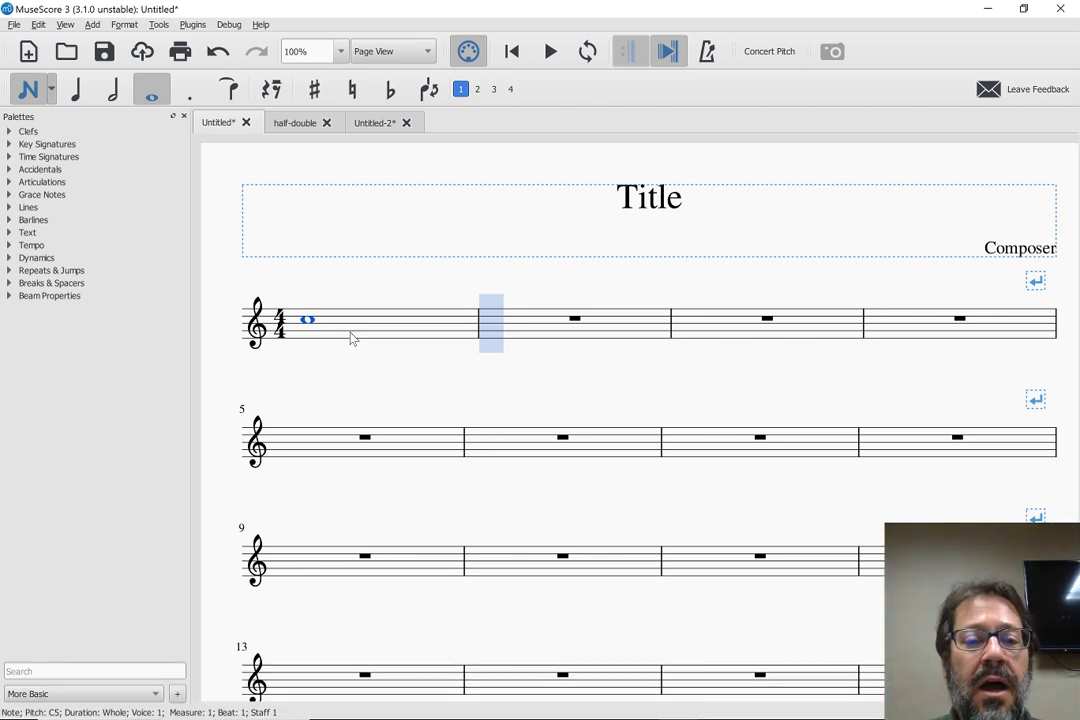
key("6")
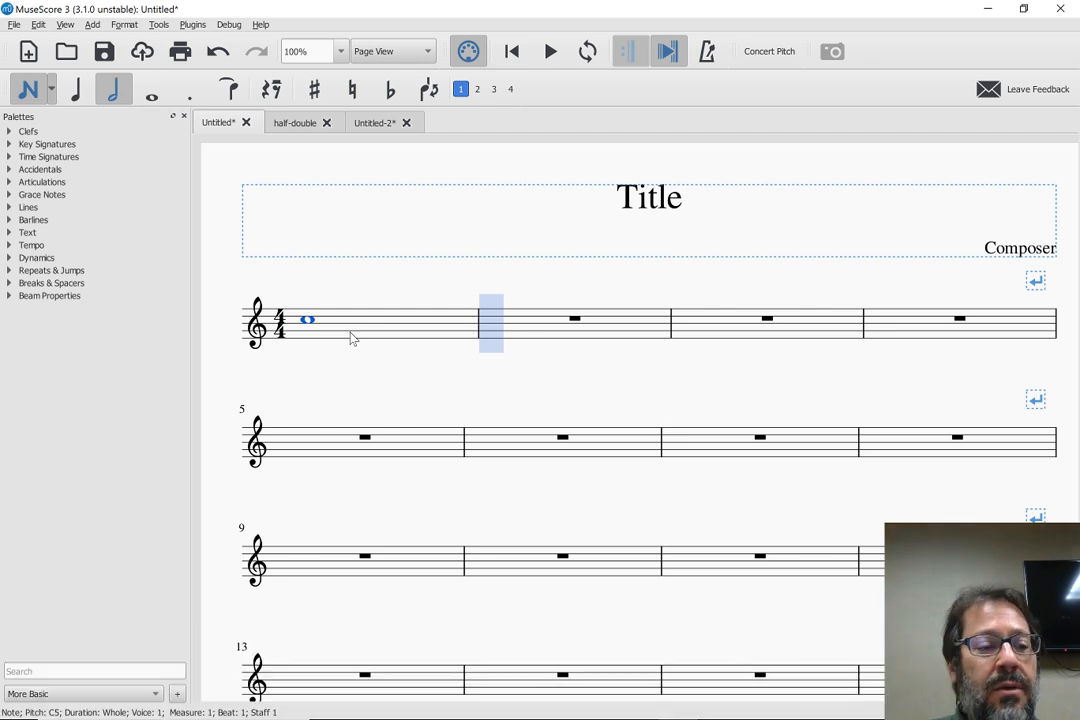
Enter two half-note Cs in measure 2, and a half-note C followed by two quarter-note Cs in measure 3
key("c")
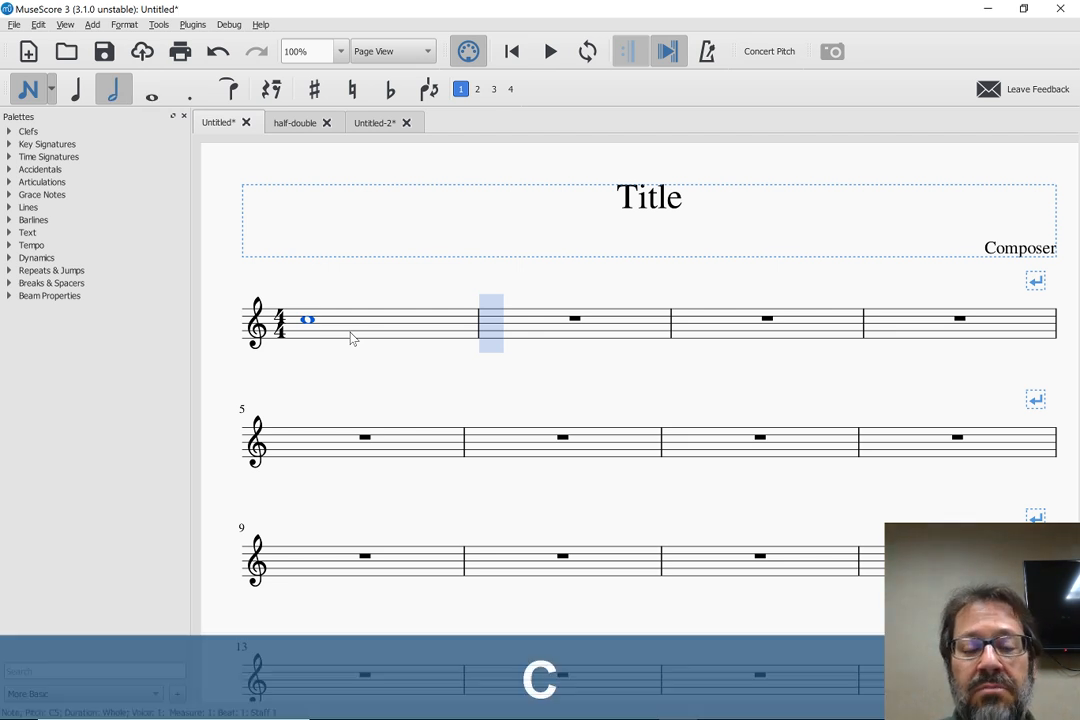
key("c")
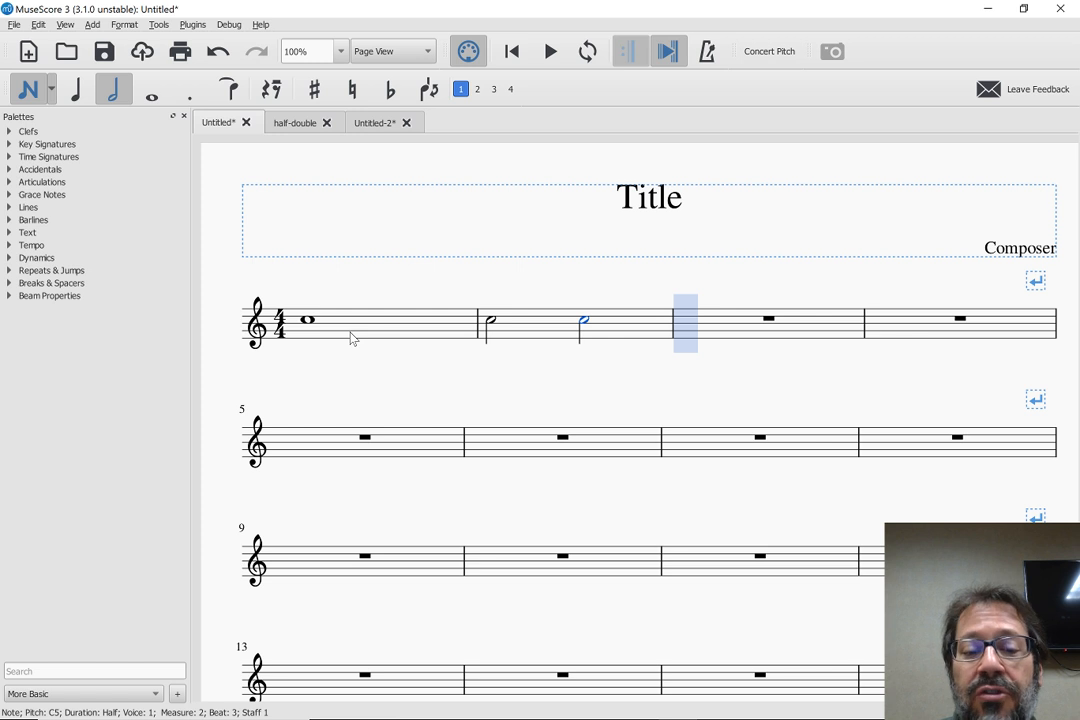
key("6")
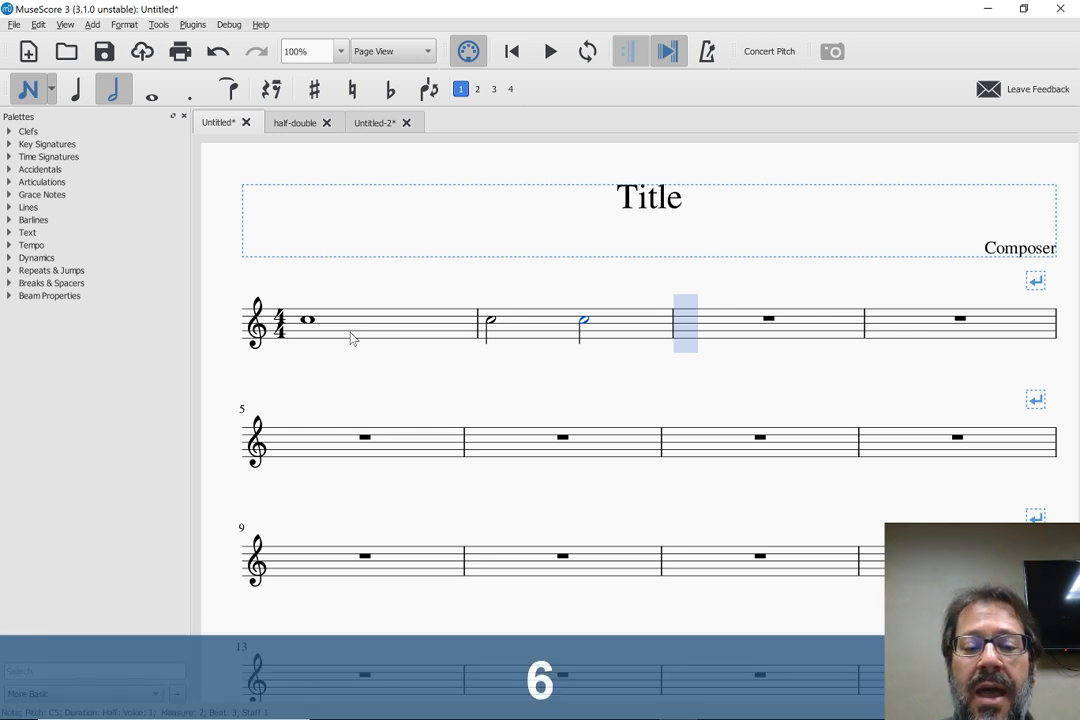
key("c")
key("5")
key("c")
key("c")
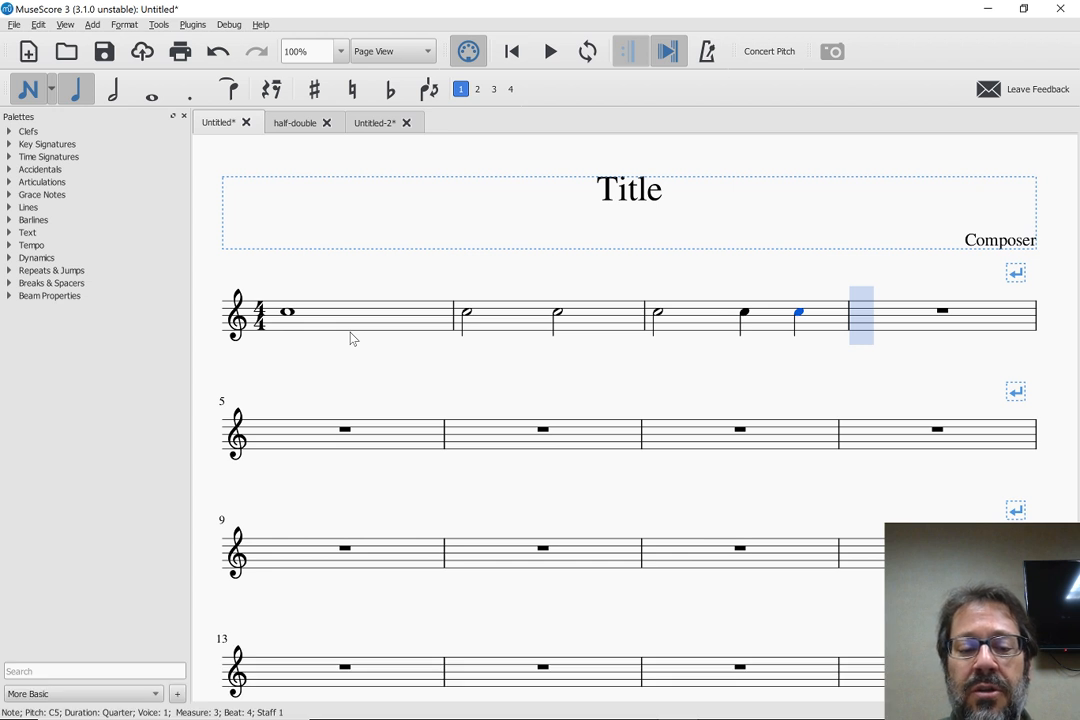
Fill measure 4 with two quarter-note Cs followed by a half-note C
key("c")
key("c")
key("6")
key("c")
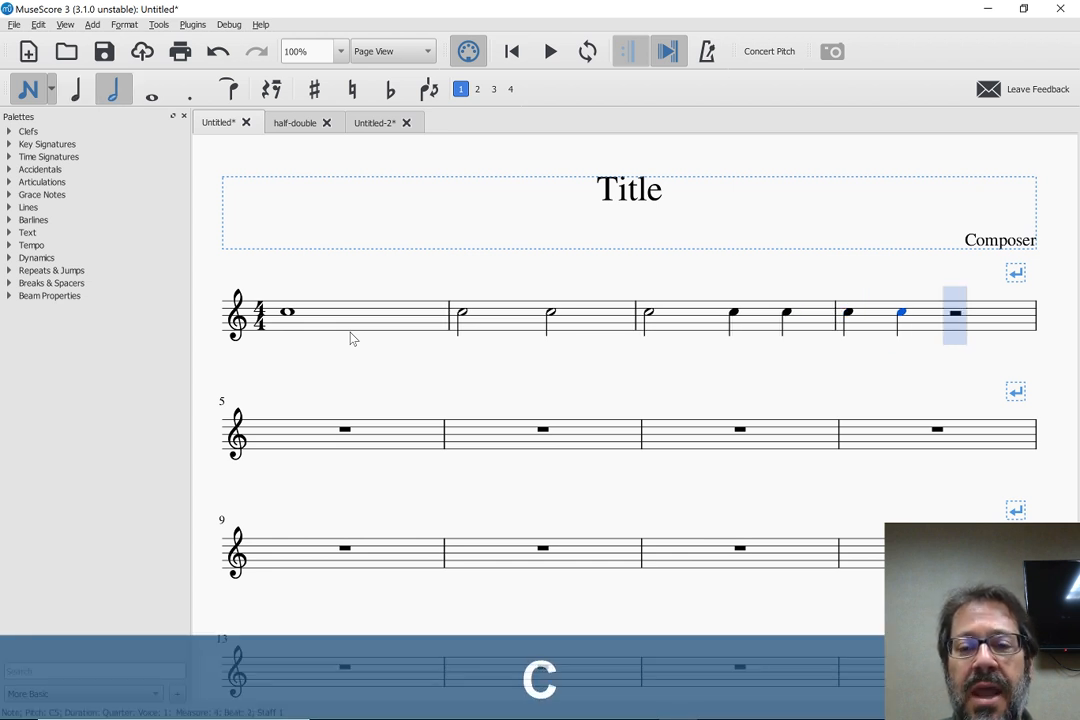
key("c")
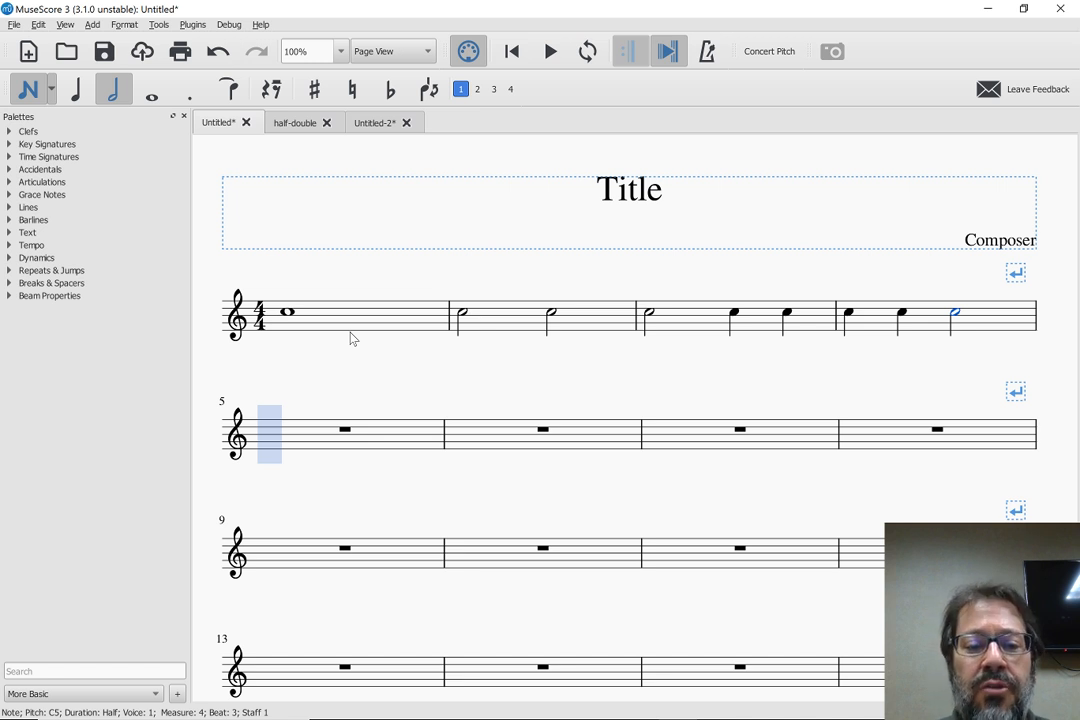
Fill measure 5 with a dotted half-note C followed by a quarter-note C
key("6")
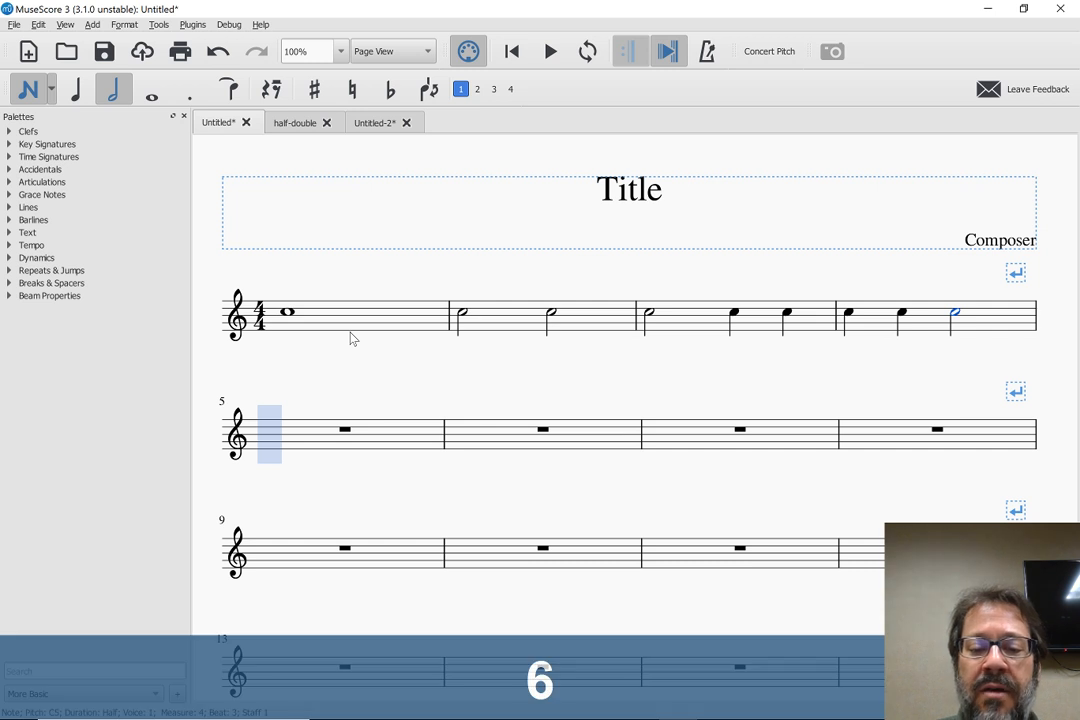
key("period")
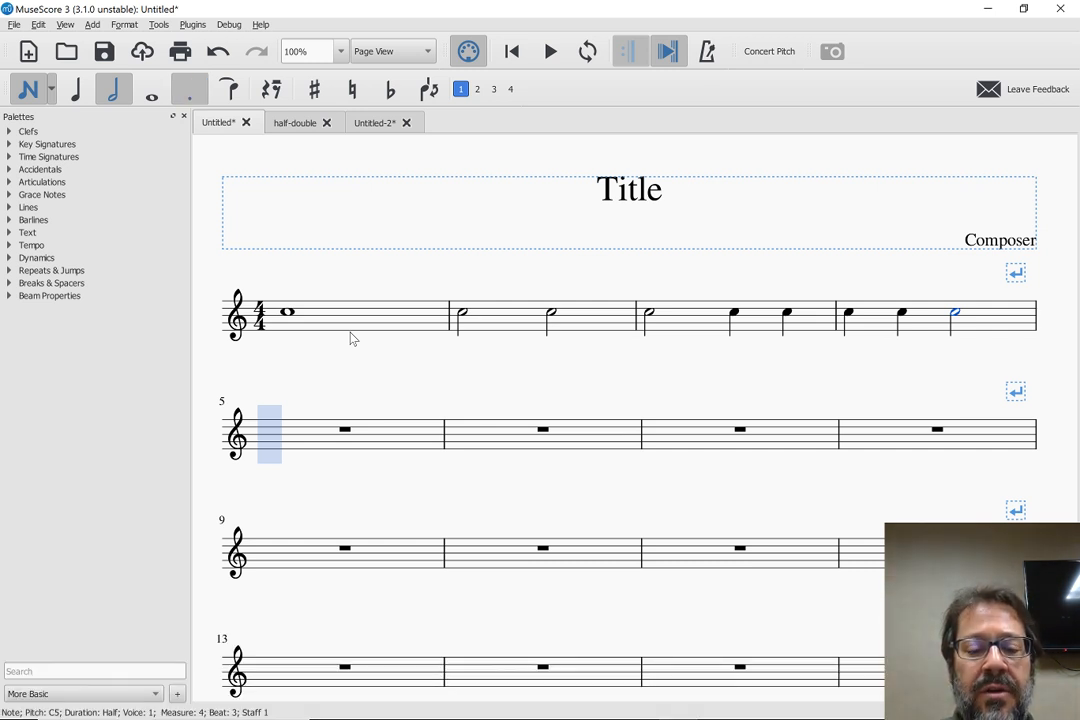
key("c")
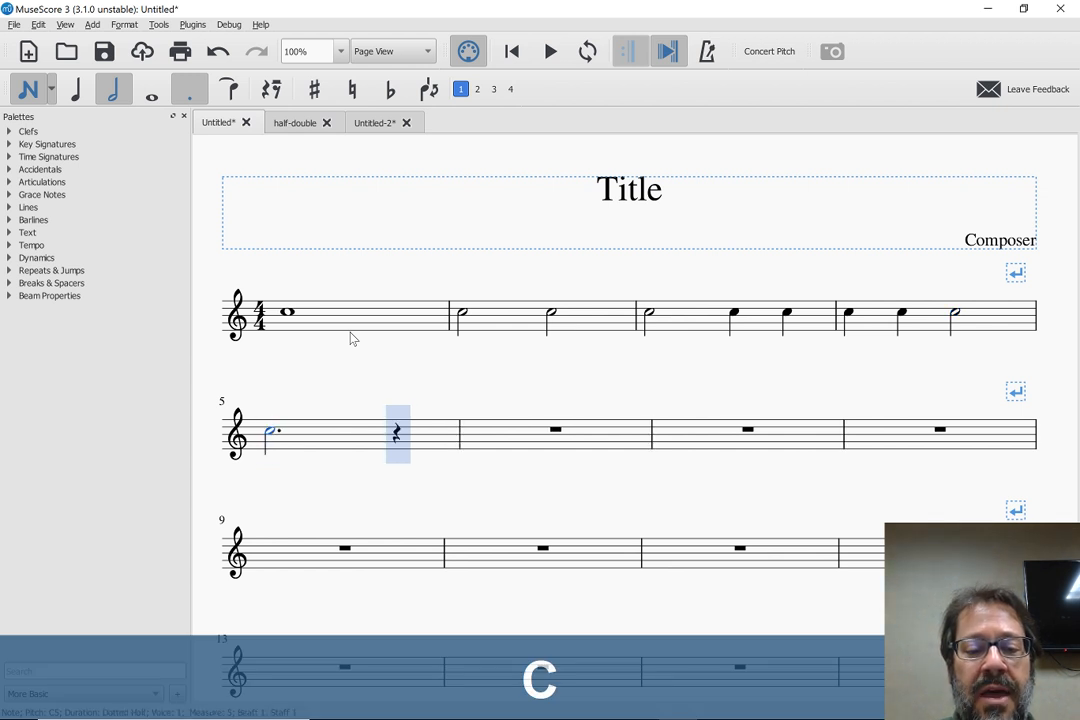
key("5")
key("c")
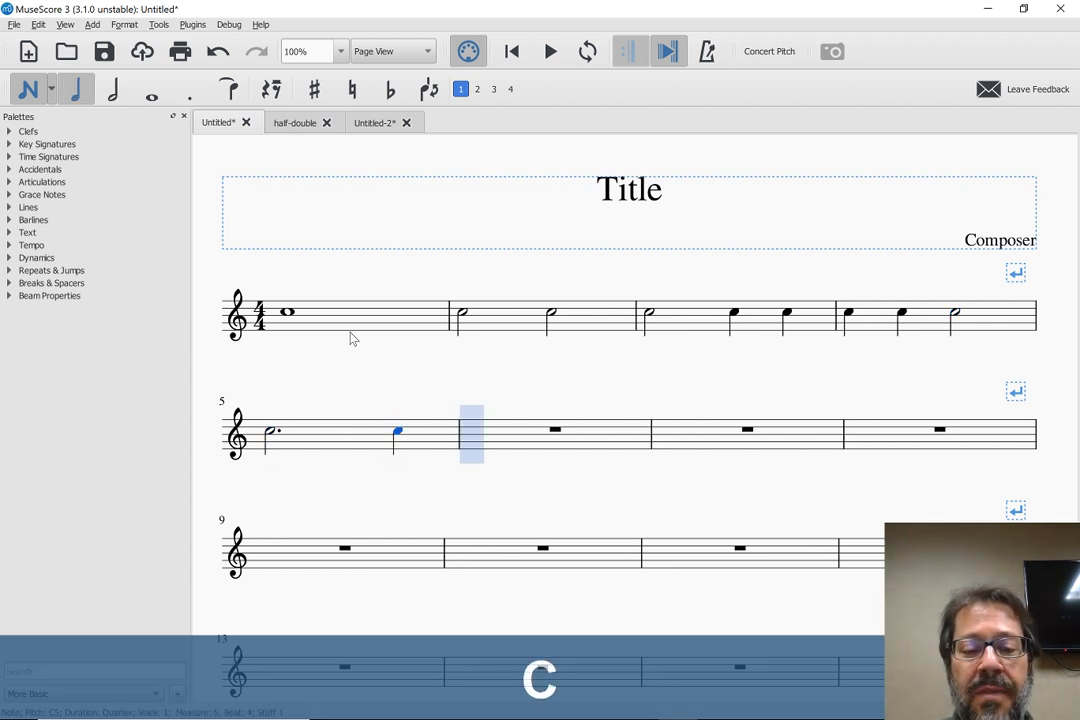
Fill measure 6 with a quarter-note C followed by a dotted half-note C
key("c")
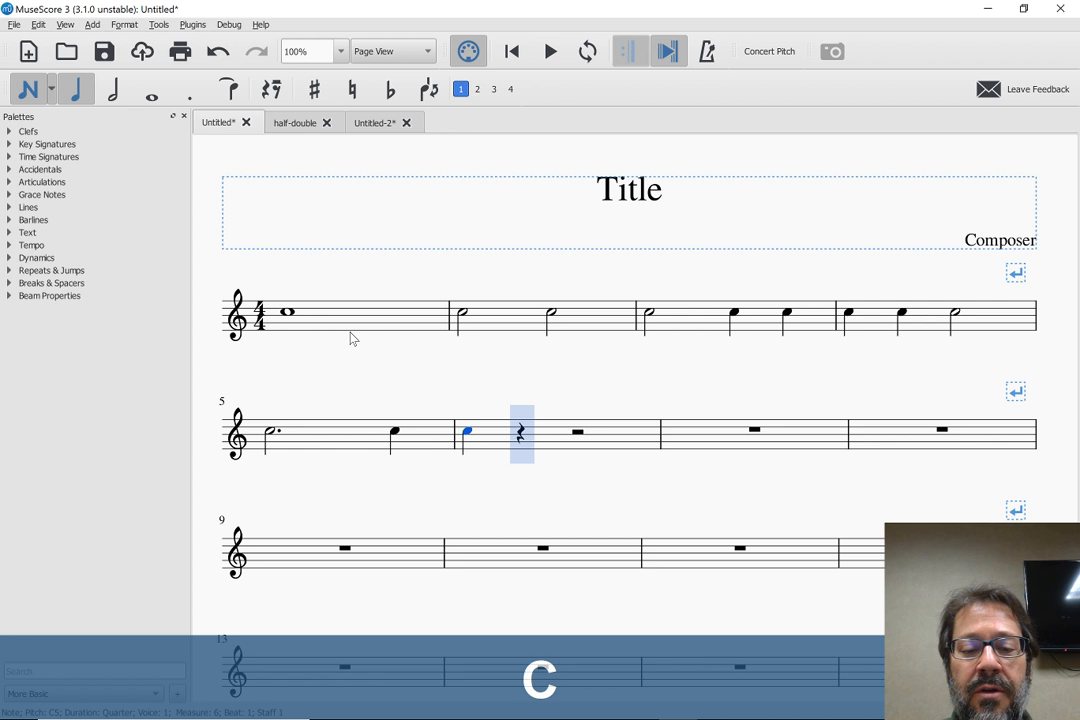
key("6")
key("period")
key("c")
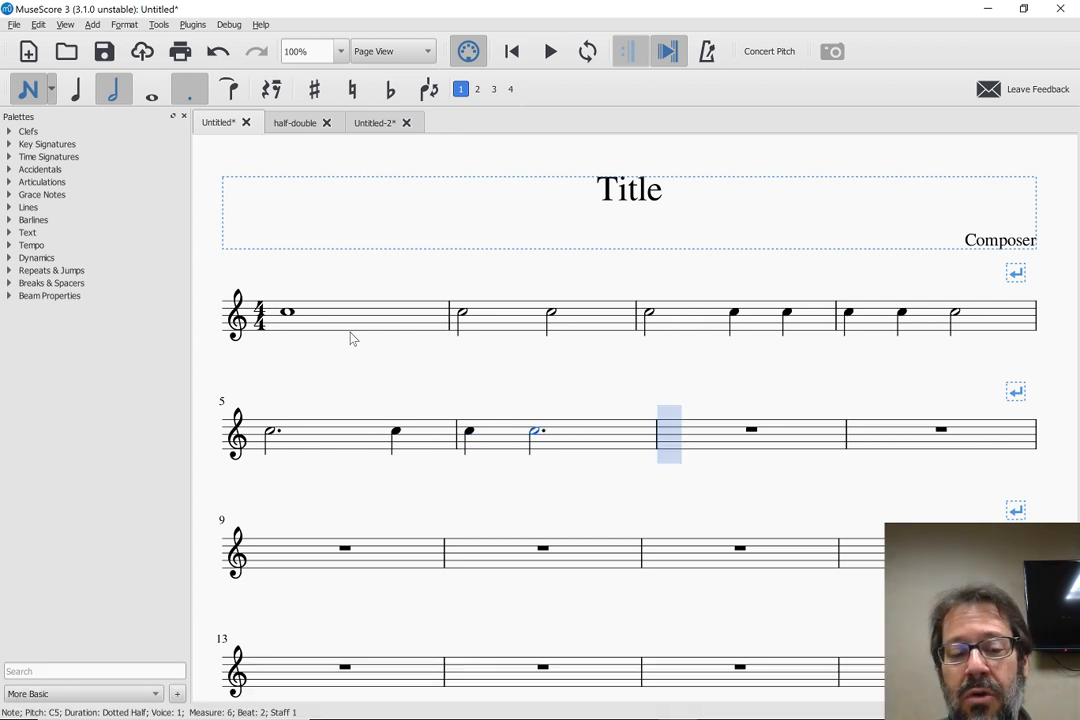
key("c")
key("c")
key("c")
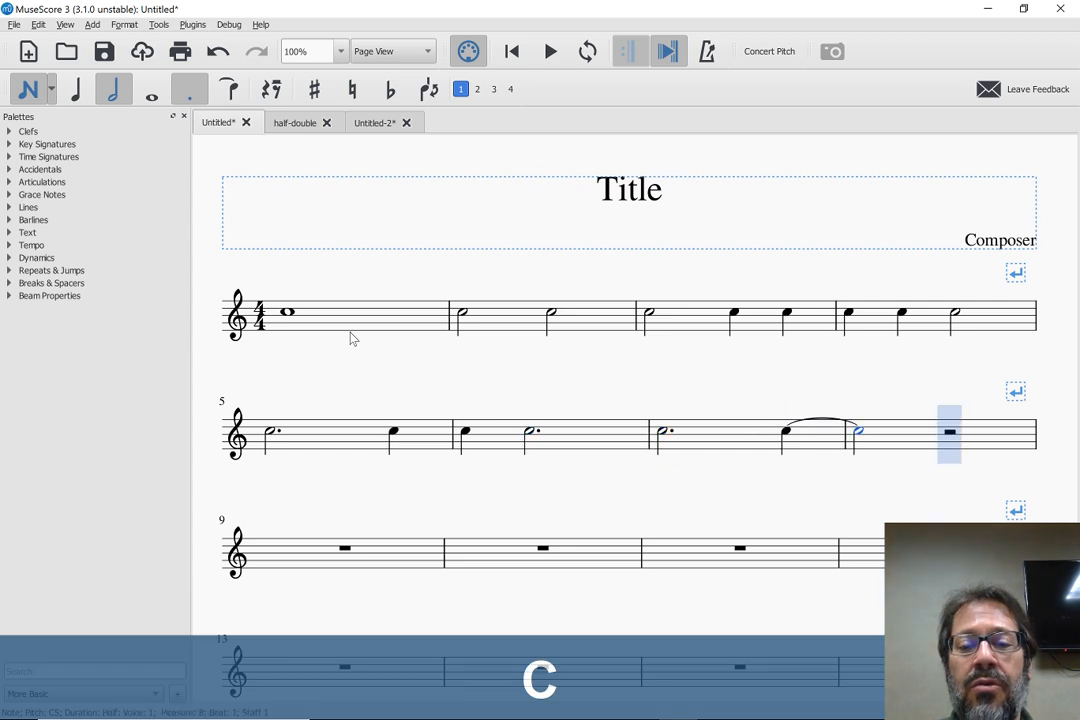
key("ctrl+z")
key("ctrl+z")
key("ctrl+z")
key("ctrl+z")
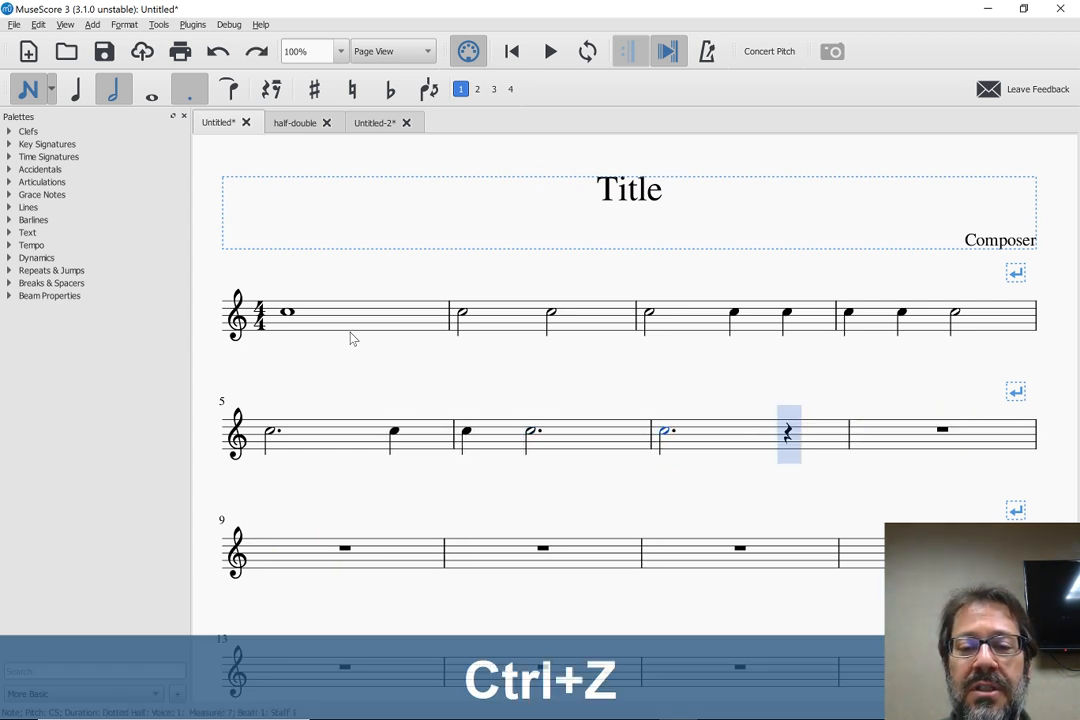
Fill measure 7 with four quarter-note Cs
key("5")
key("c")
key("c")
key("c")
key("c")
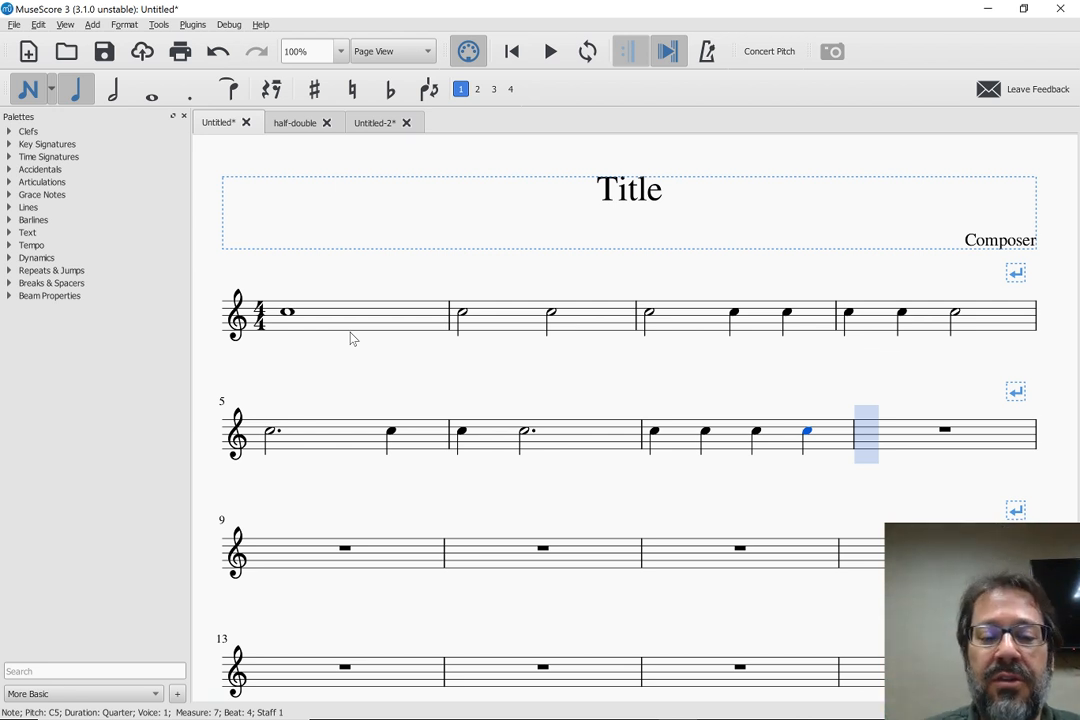
Fill measure 8 with a quarter-note, a half-note and a quarter-note C, and leave note input
key("5")
key("c")
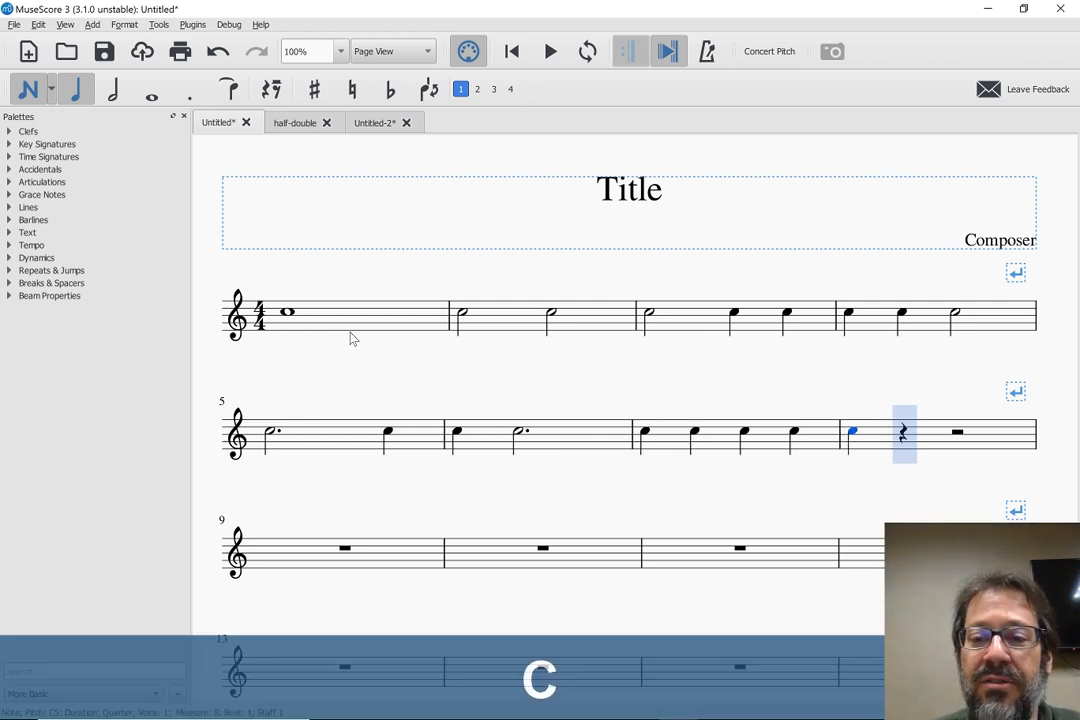
key("6")
key("c")
key("5")
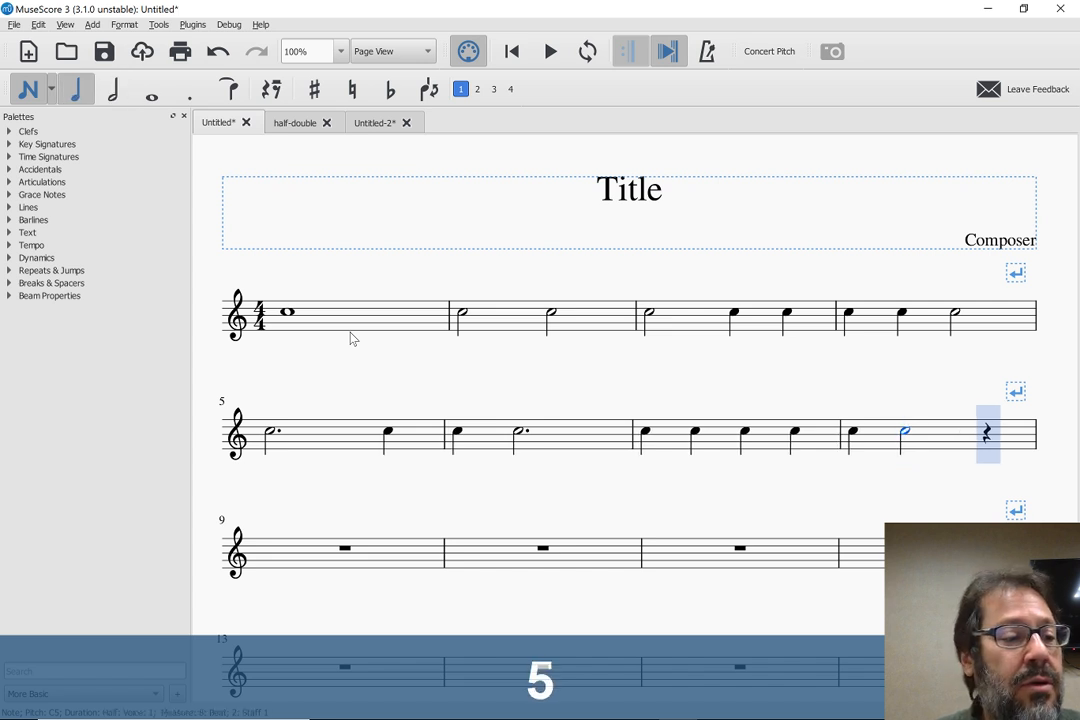
key("c")
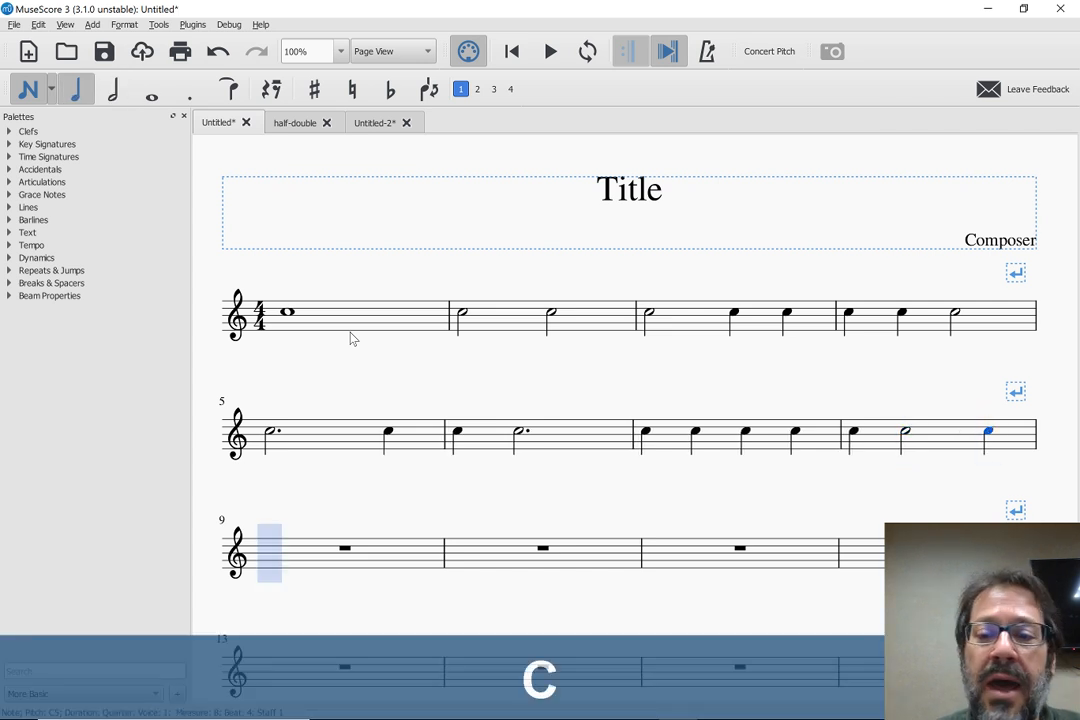
key("Escape")
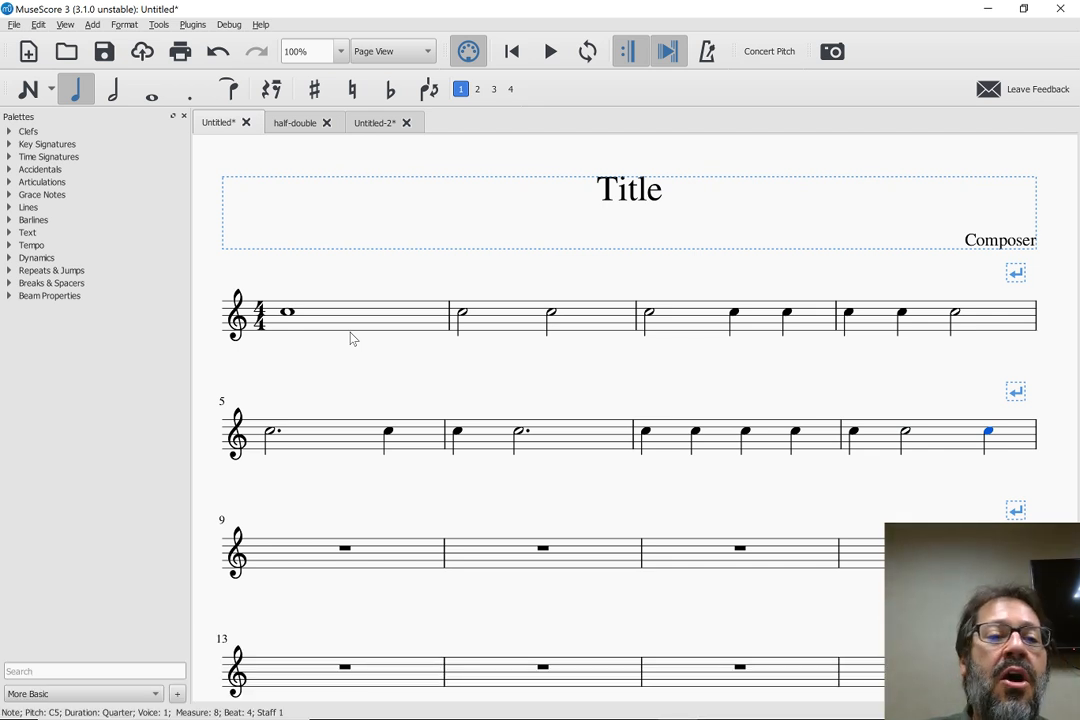
Apply a double barline from the Barlines palette at the end of measure 8
left_click(8, 220)
left_click_drag(57, 240, 939, 449)
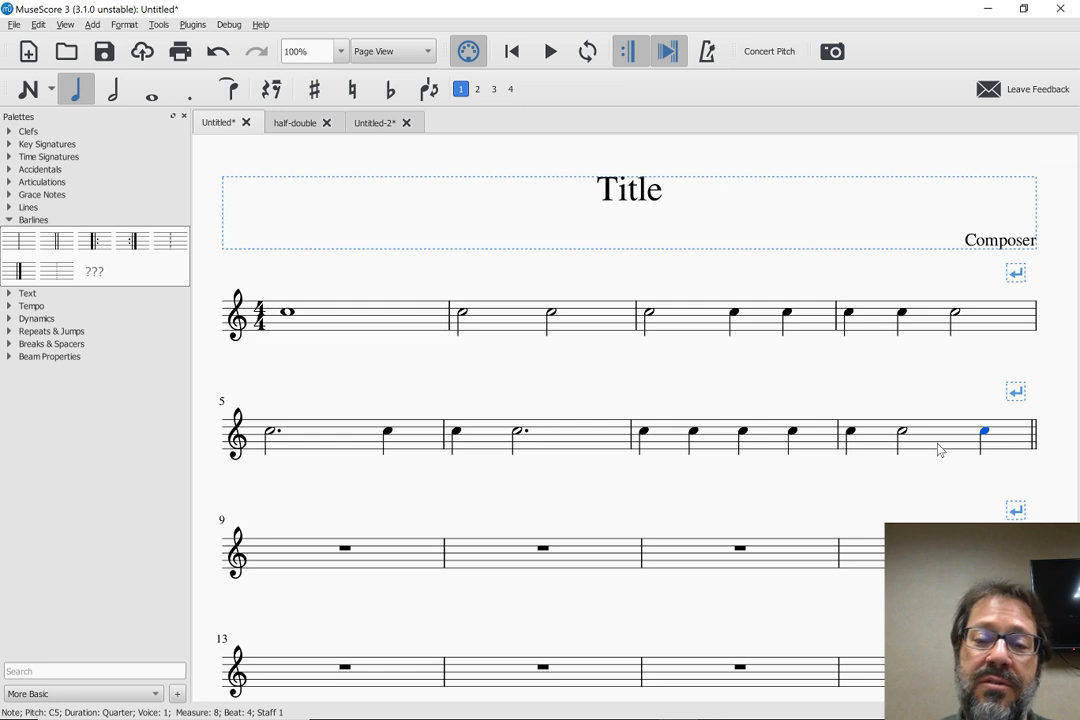
scroll(940, 450, "down", 3)
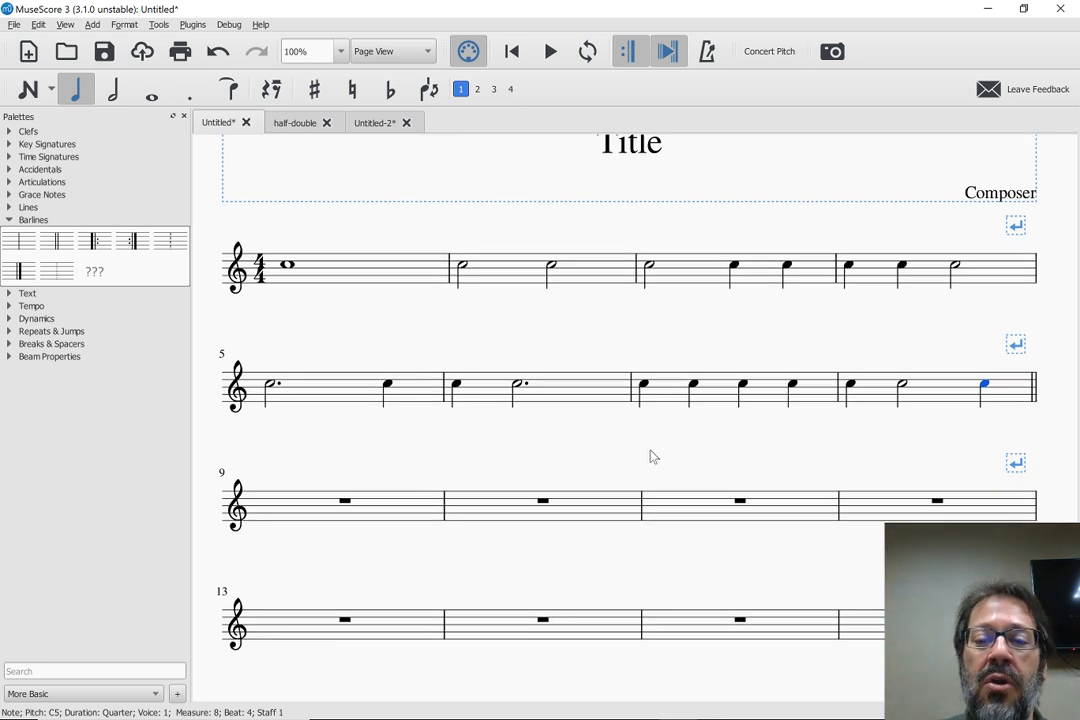
scroll(650, 456, "up", 1)
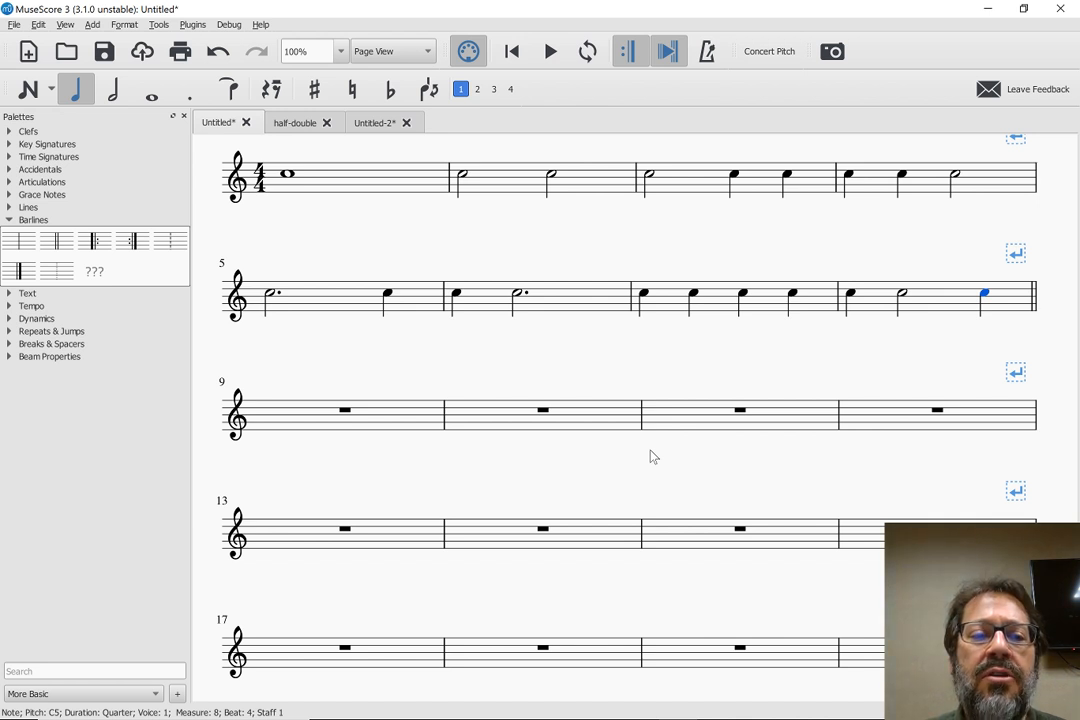
Switch from the More Basic workspace to the Basic workspace
left_click(123, 694)
key("Escape")
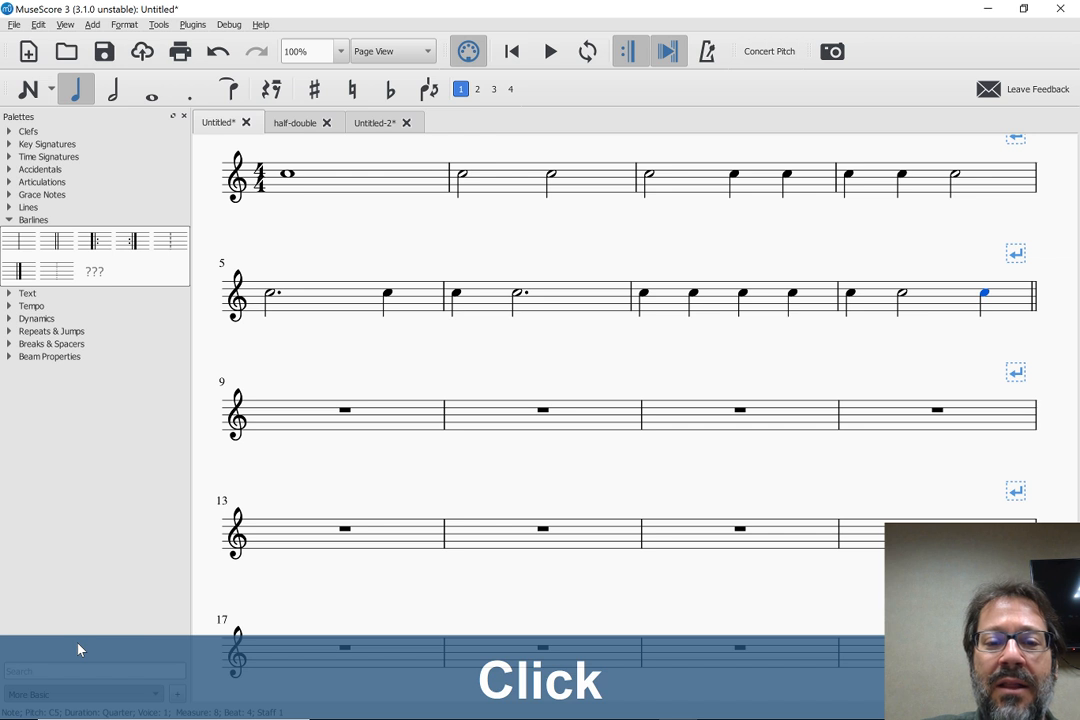
left_click(57, 550)
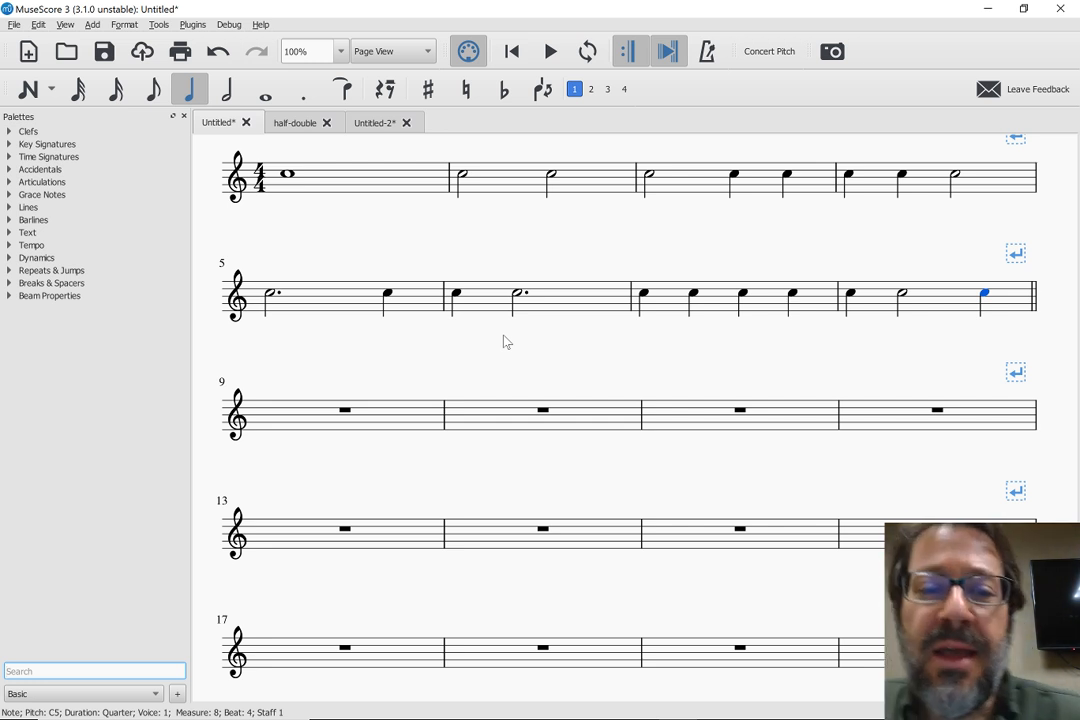
Copy the range of notes from measure 1 to measure 8, and select the empty measure 9
left_click(377, 189)
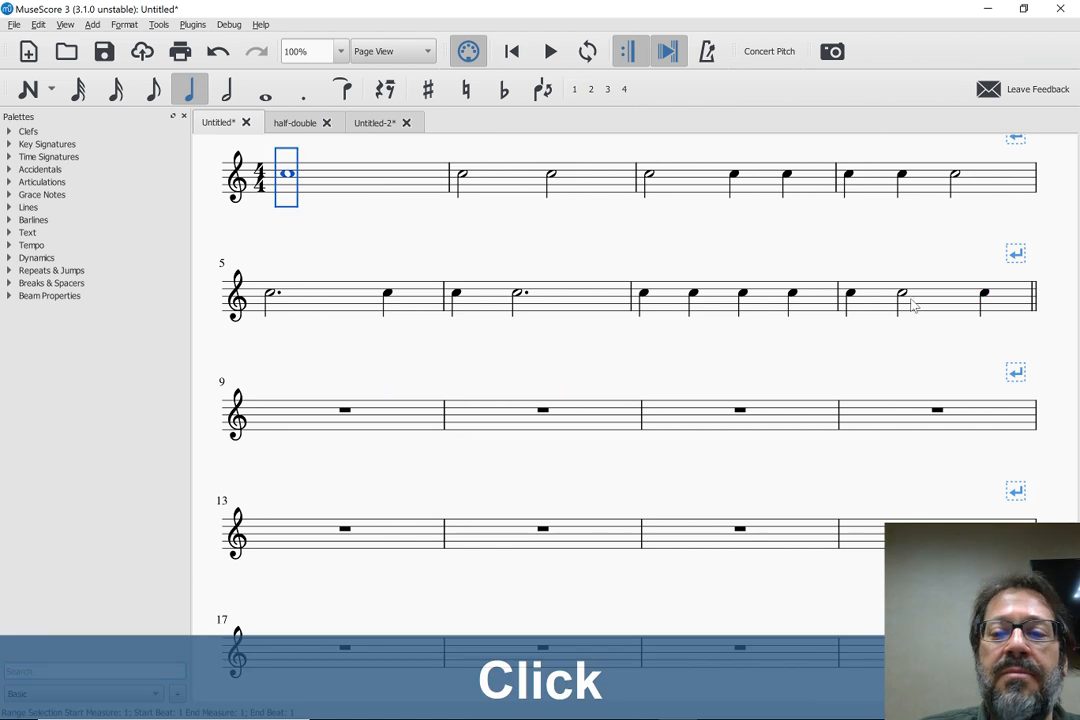
left_click(953, 302, "shift")
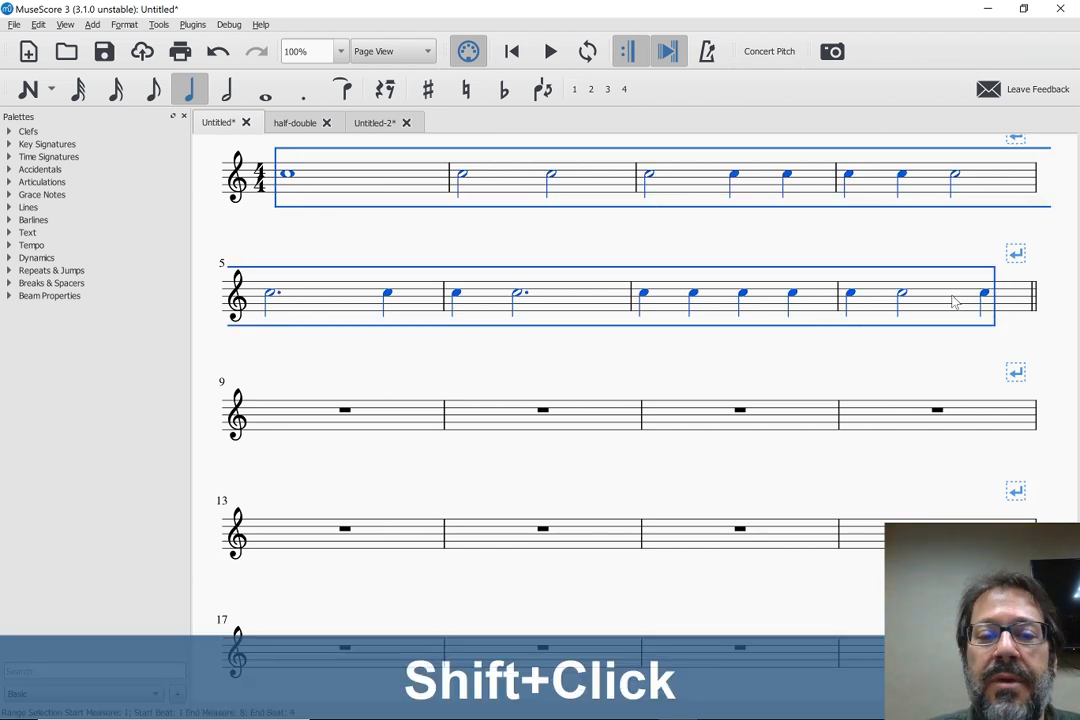
key("ctrl+c")
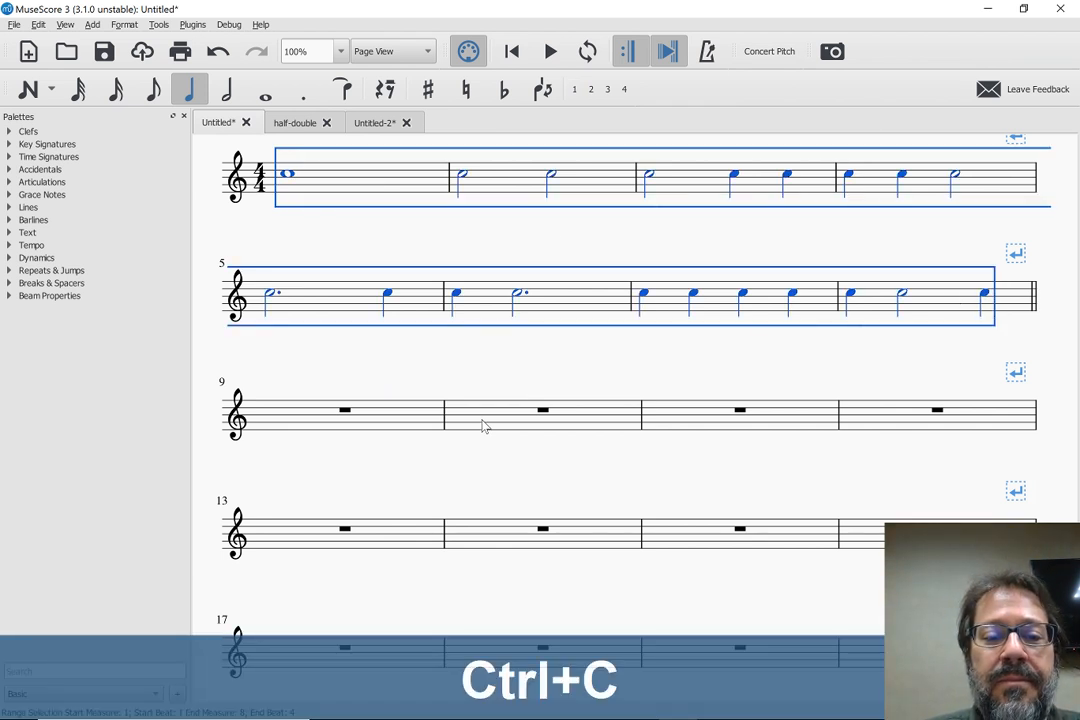
left_click(313, 419)
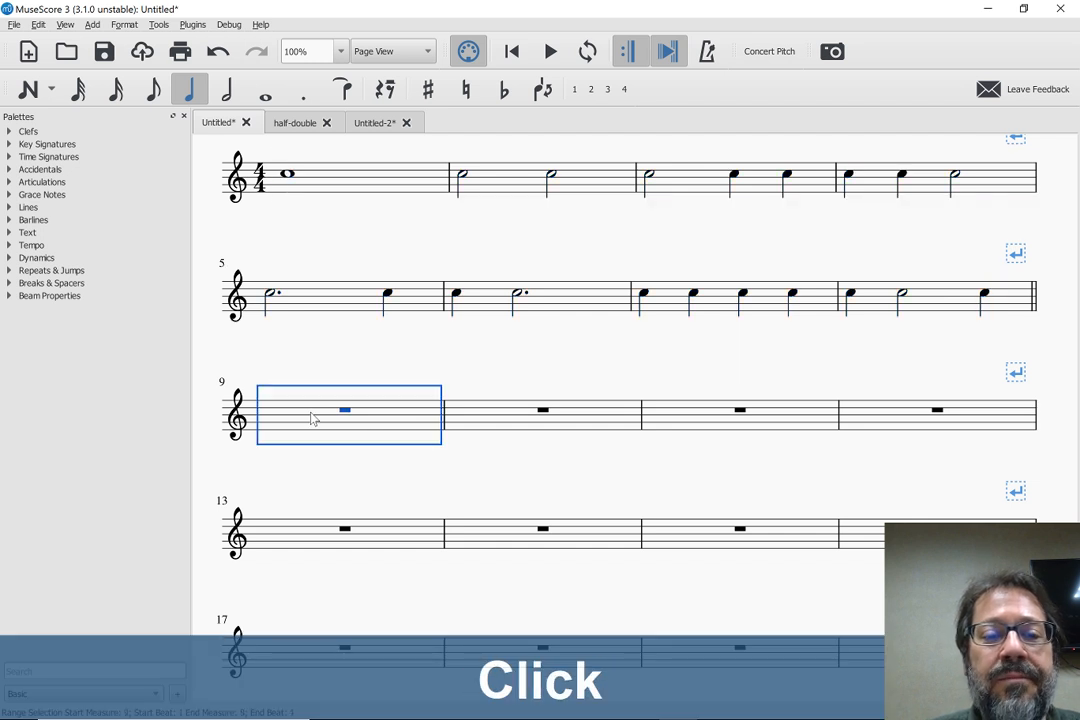
Shorten the whole note C in measure 1 to a half note and further to a quarter note by halving its duration
left_click(286, 176)
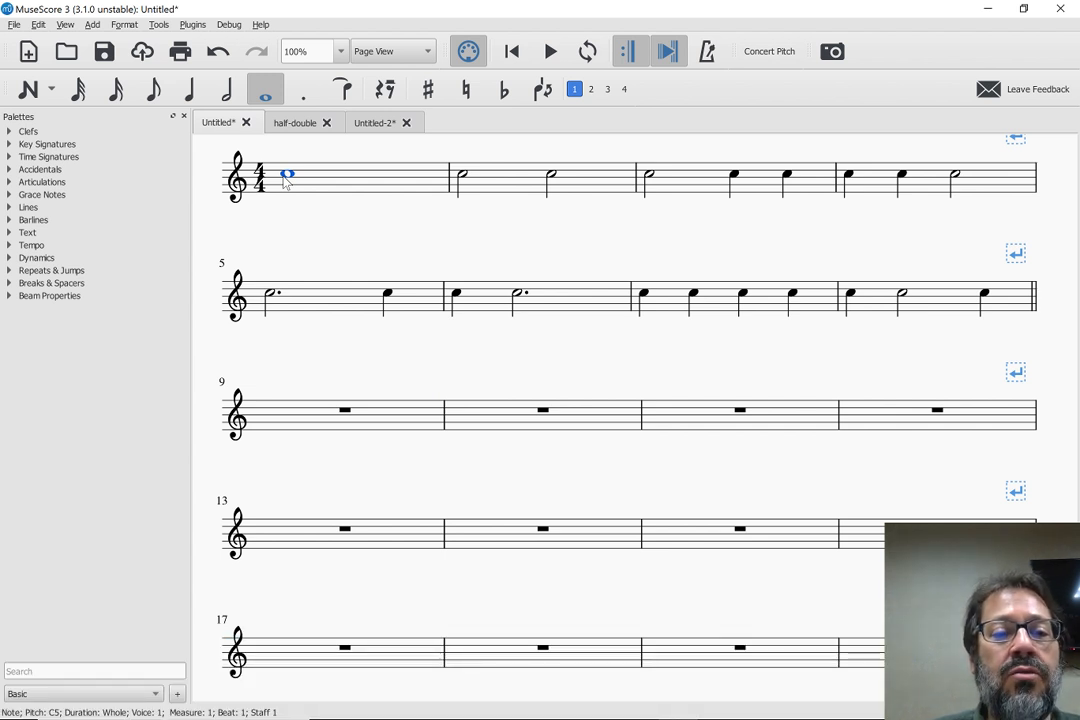
key("q")
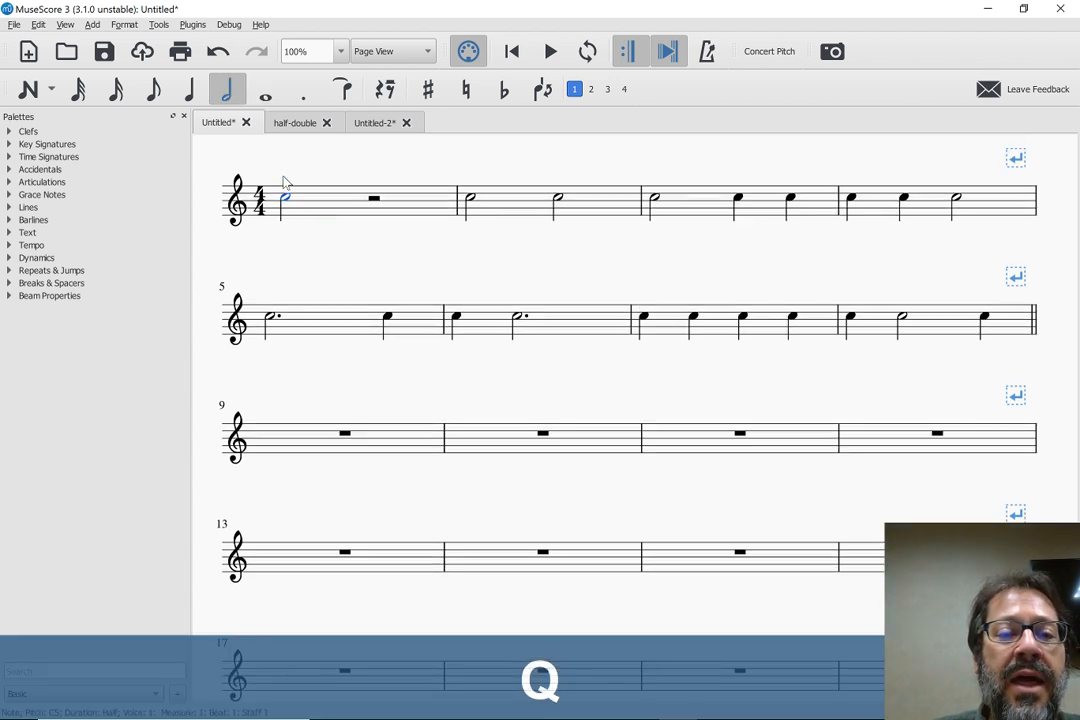
key("q")
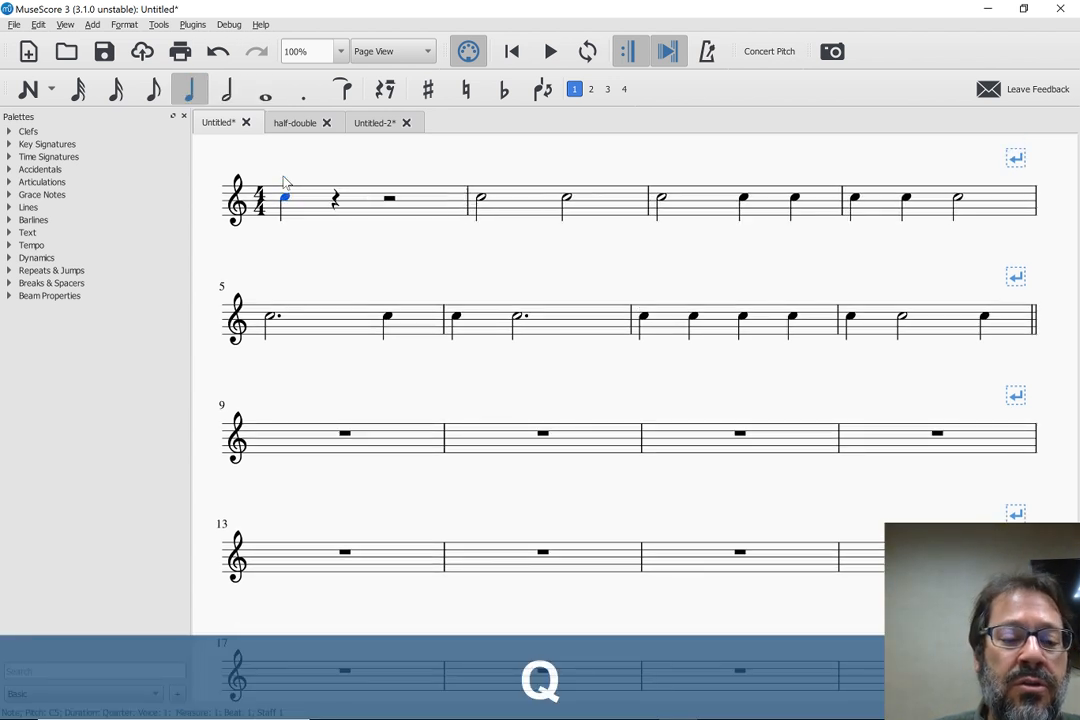
Lengthen the first note of measure 1 to a dotted quarter, a half and a whole note, and shorten it back to a quarter note
key("shift+w")
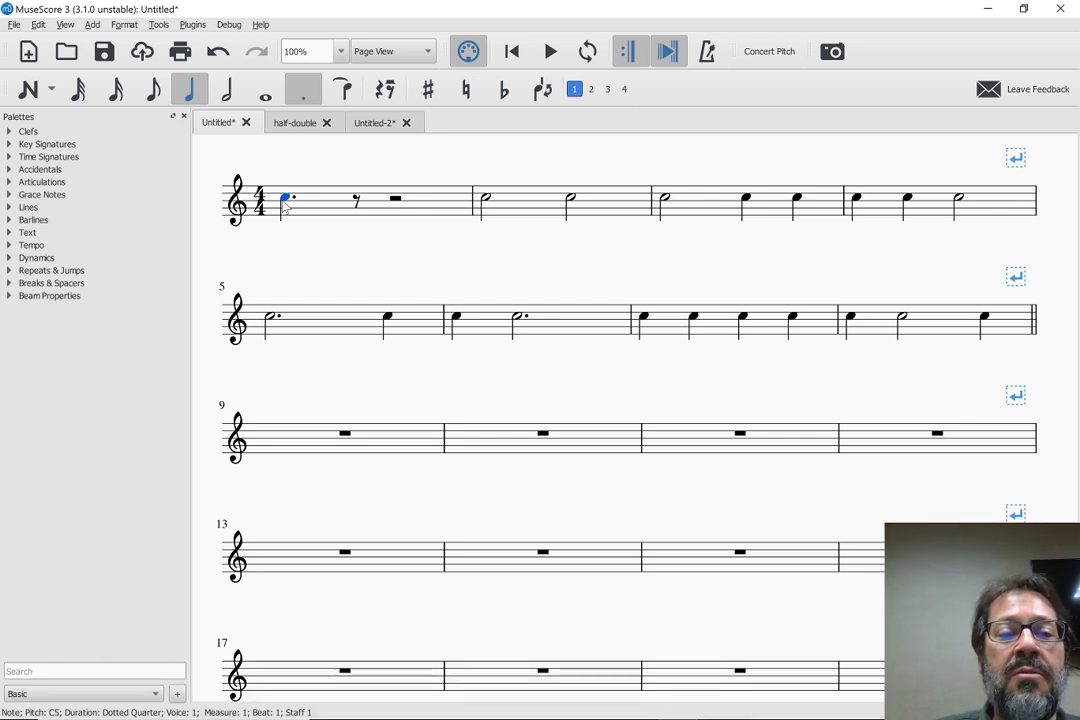
key("shift+w")
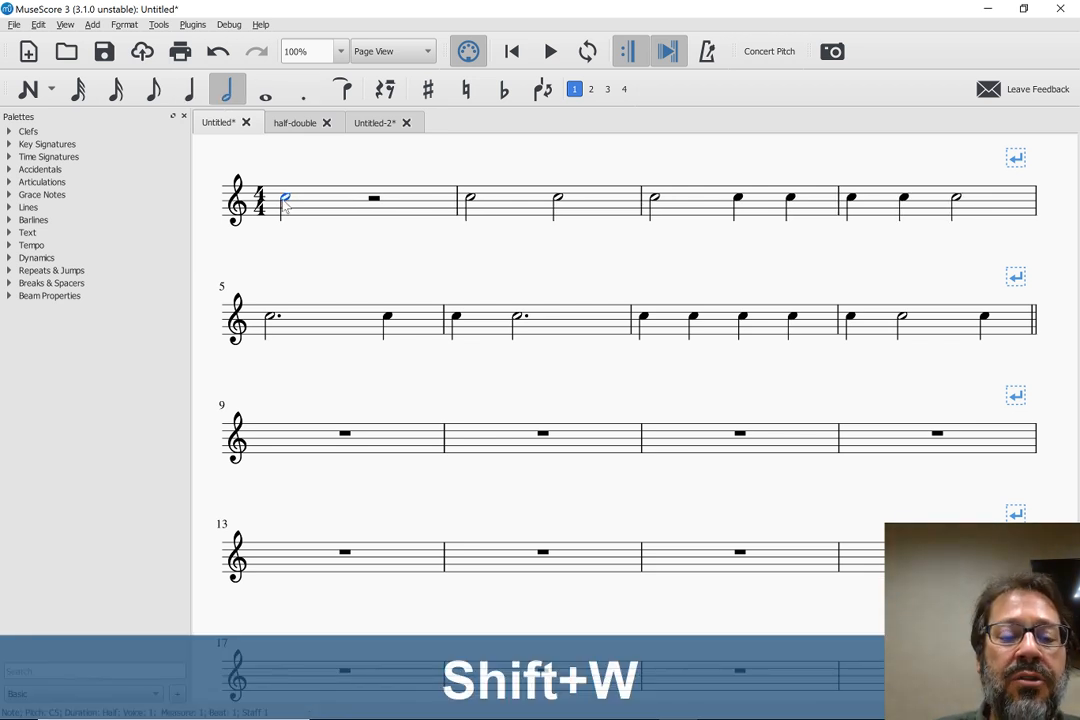
key("w")
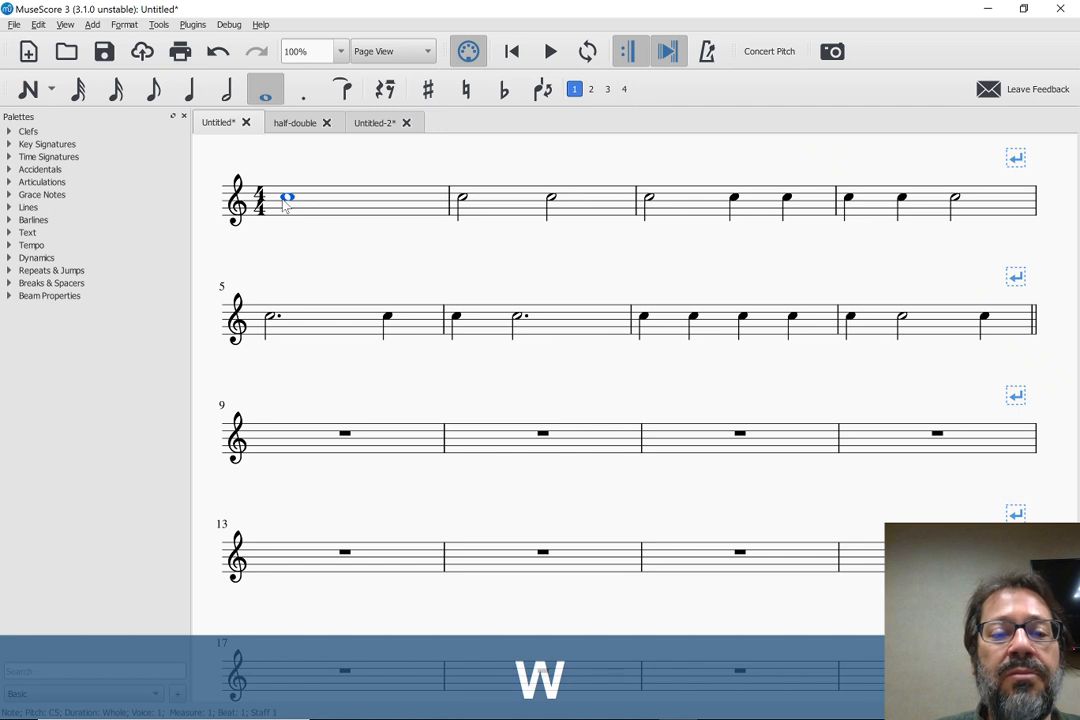
key("q")
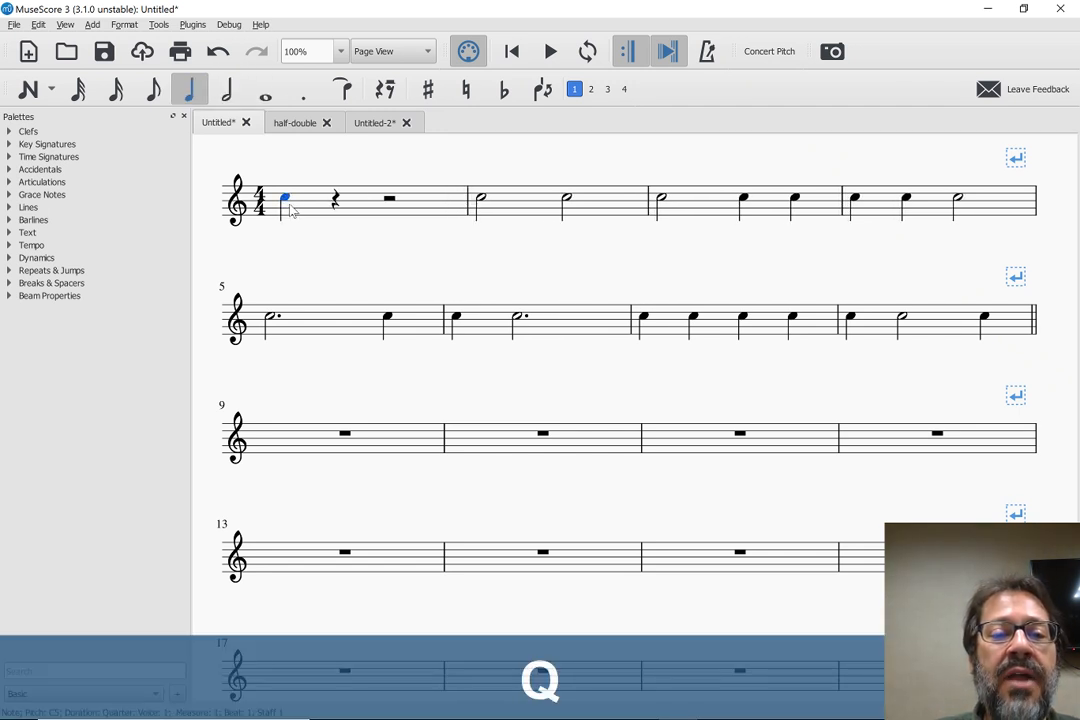
Lengthen the first note of measure 1 back to a whole note by doubling its duration twice, and select the empty measure 9
key("w")
key("w")
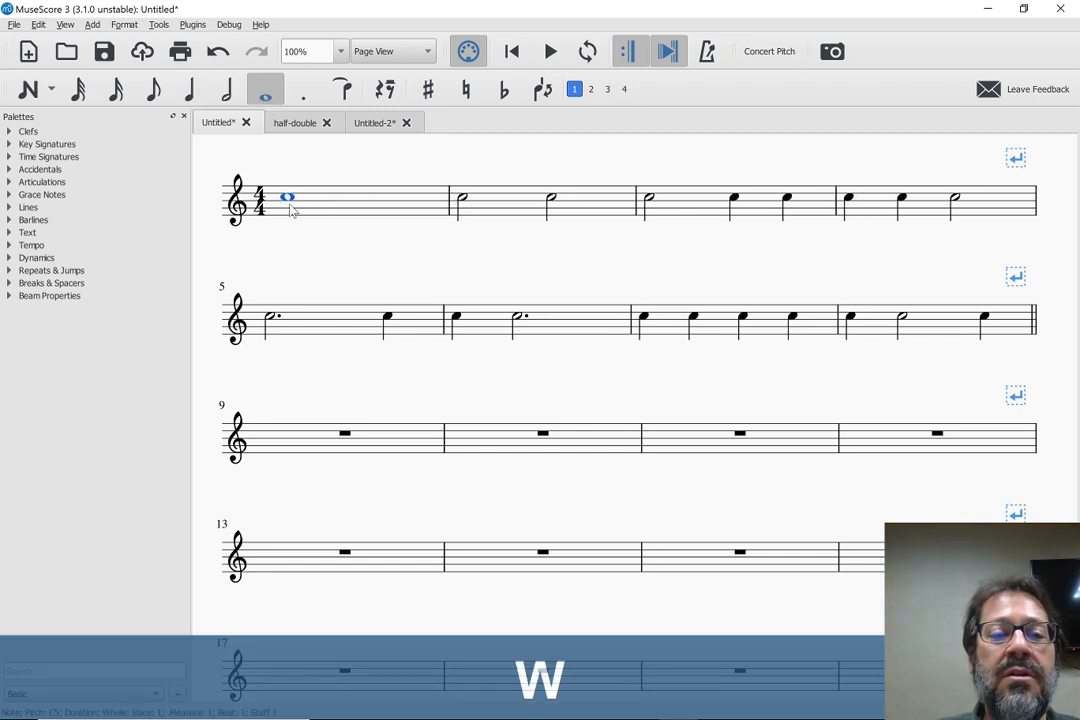
left_click(301, 446)
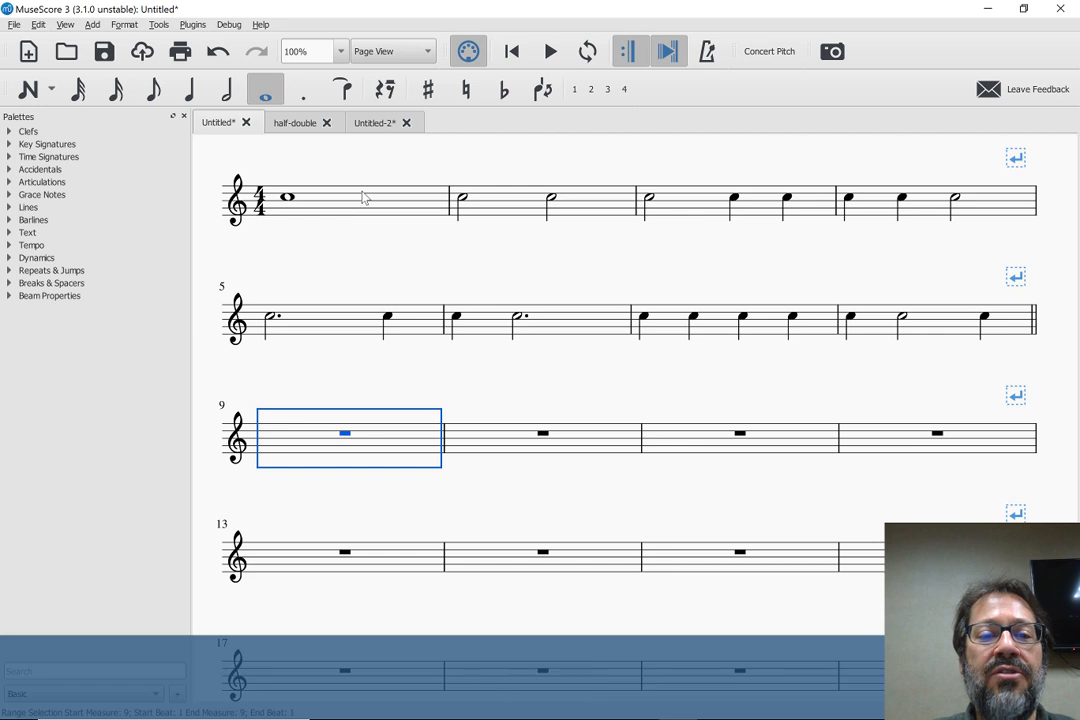
Copy the notes of measures 1 to 8 and paste them at half duration starting in measure 9
left_click(288, 197)
left_click(930, 325, "shift")
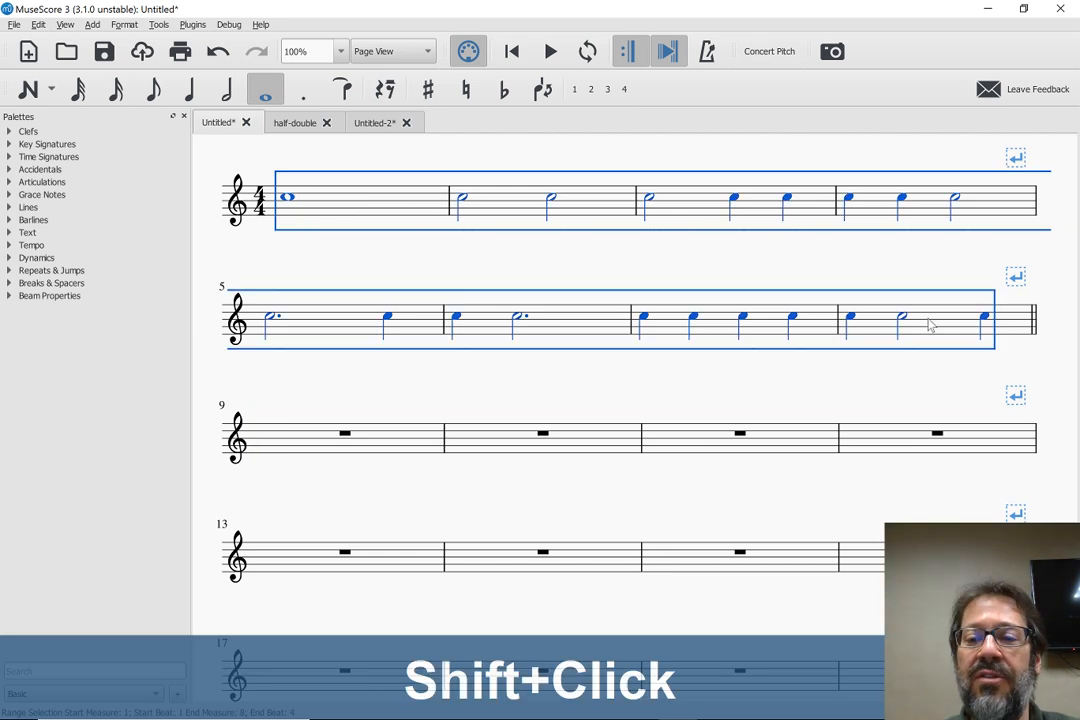
key("ctrl+c")
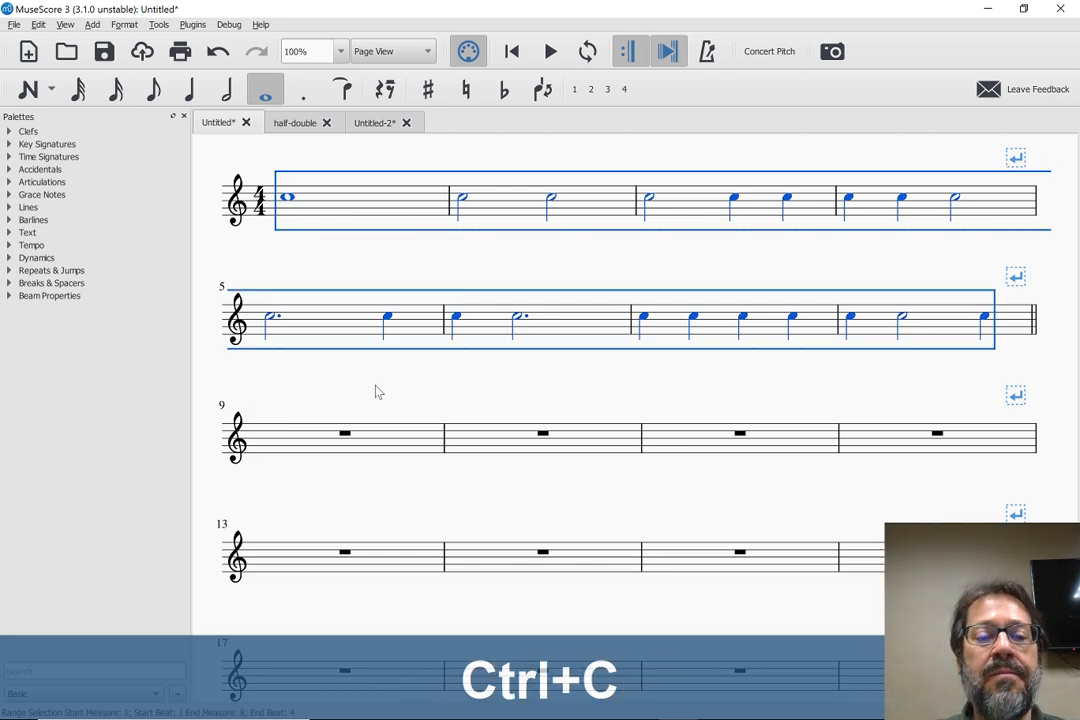
left_click(308, 430)
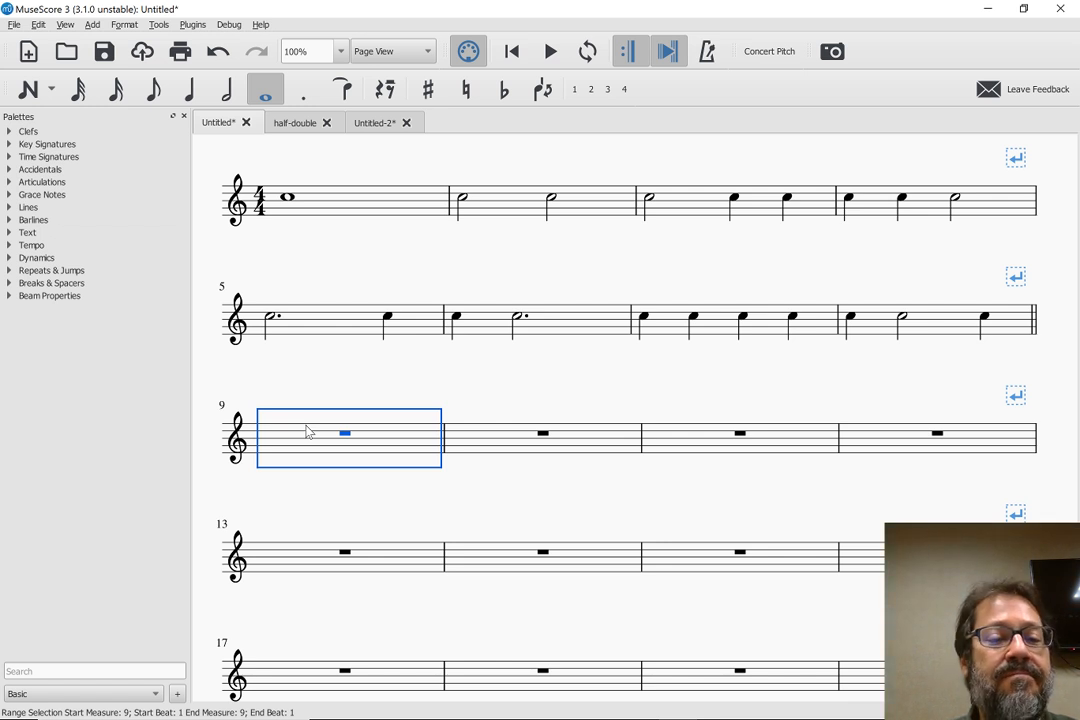
key("ctrl+shift+q")
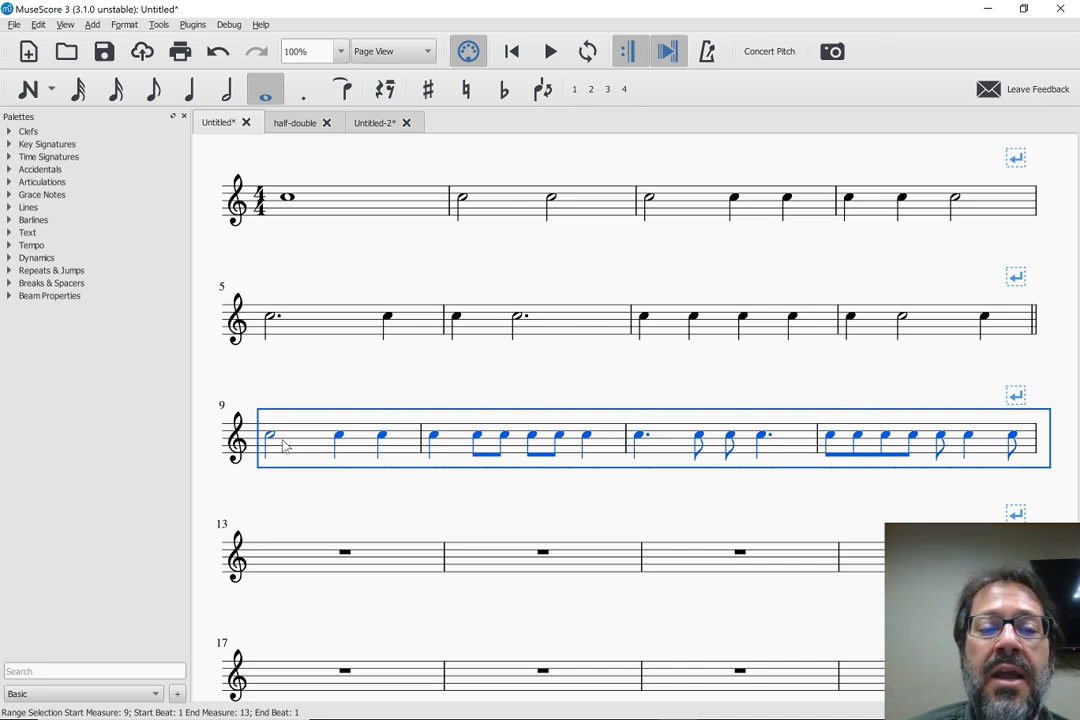
Paste the copied notes at double duration starting in measure 13, and undo that paste
left_click(272, 568)
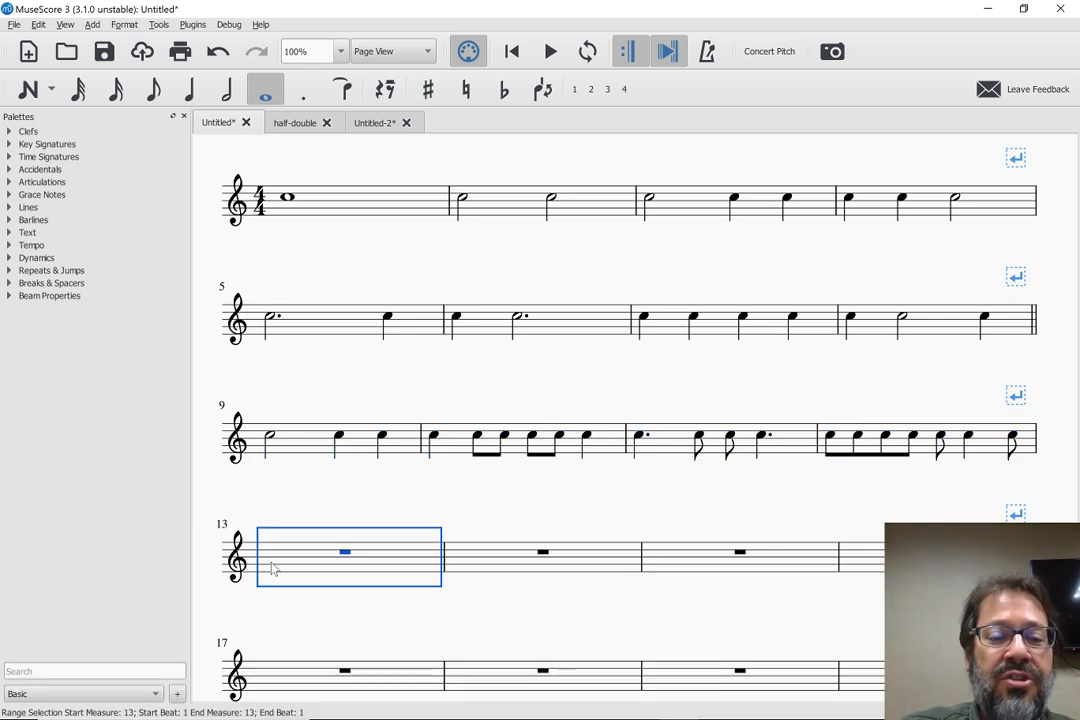
key("ctrl+shift+w")
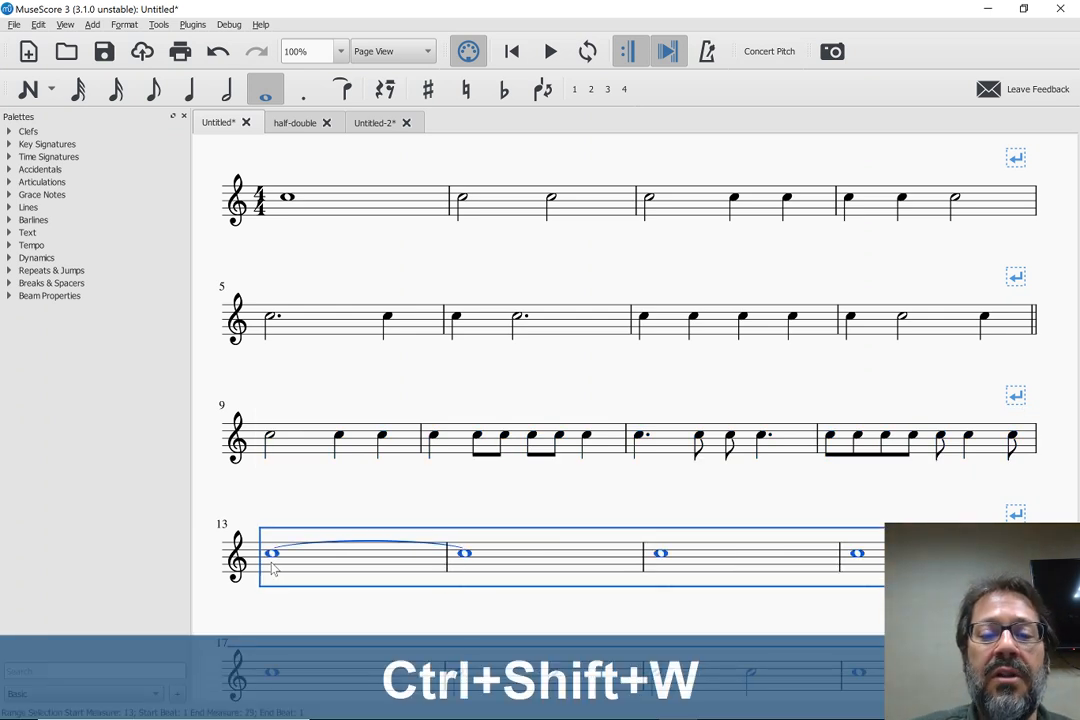
scroll(272, 569, "down", 3)
scroll(237, 400, "up", 2)
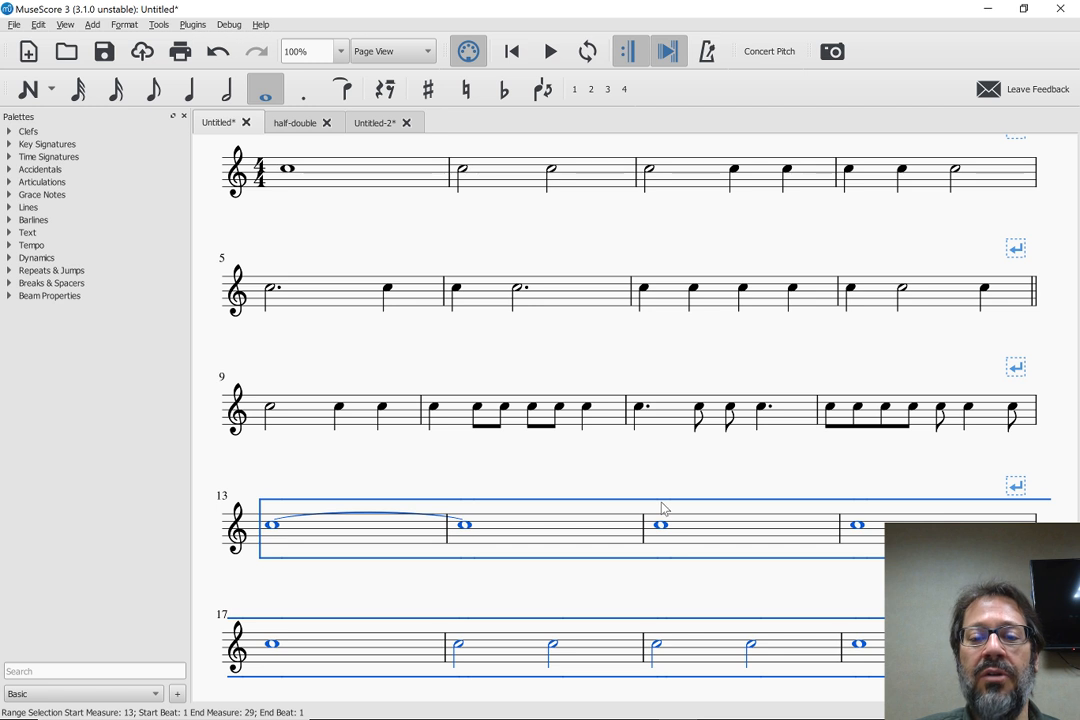
scroll(358, 406, "up", 2)
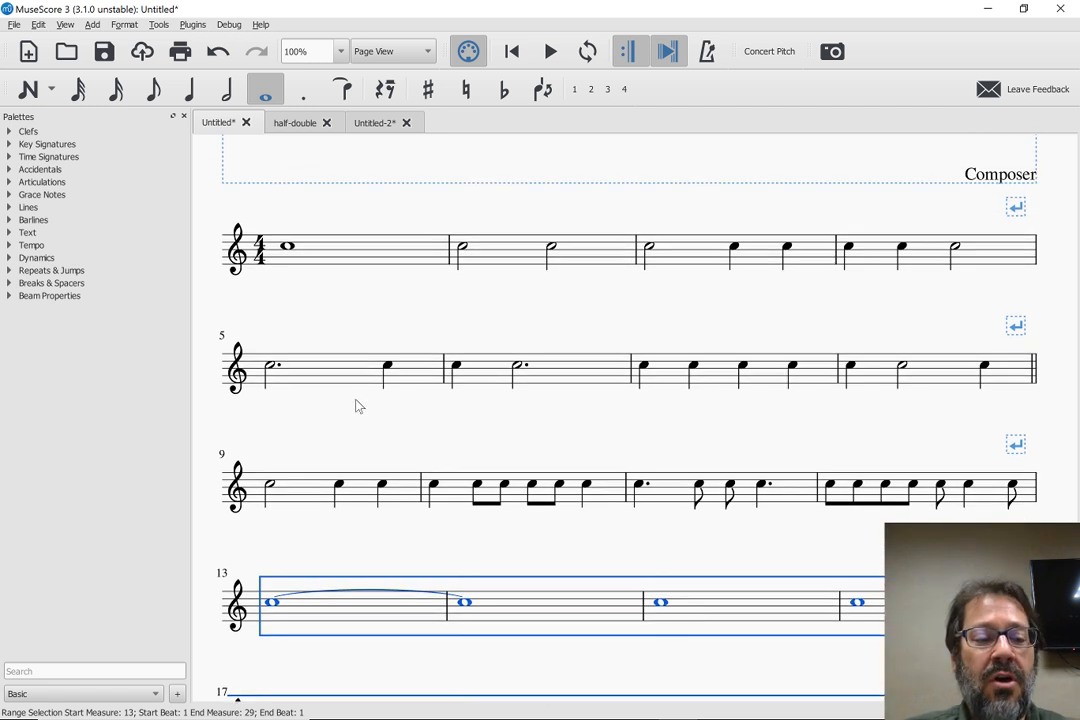
key("ctrl+z")
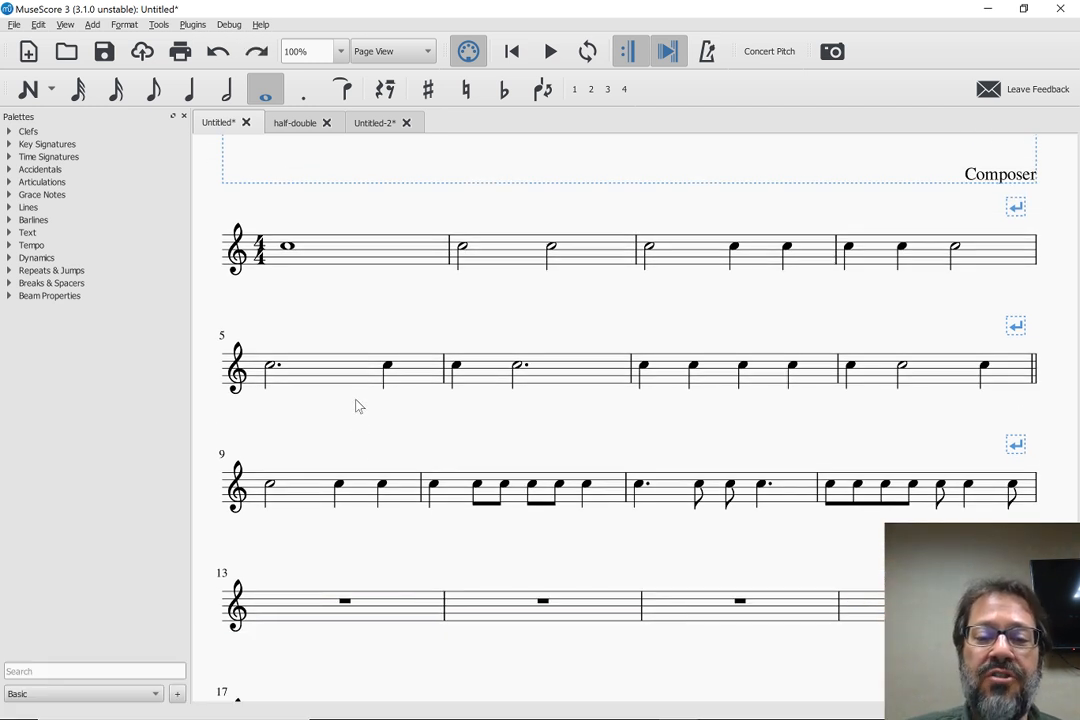
Insert a dashed barline before the third beat inside each of measures 9, 10, 11 and 12
scroll(287, 333, "down", 2)
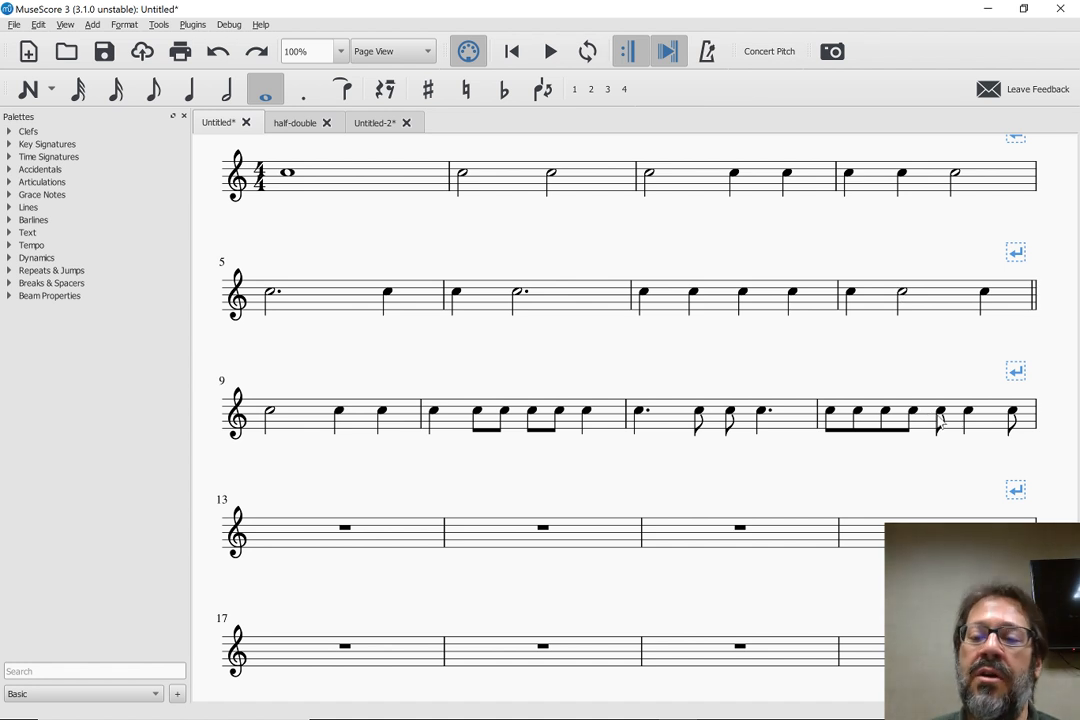
scroll(402, 357, "up", 1)
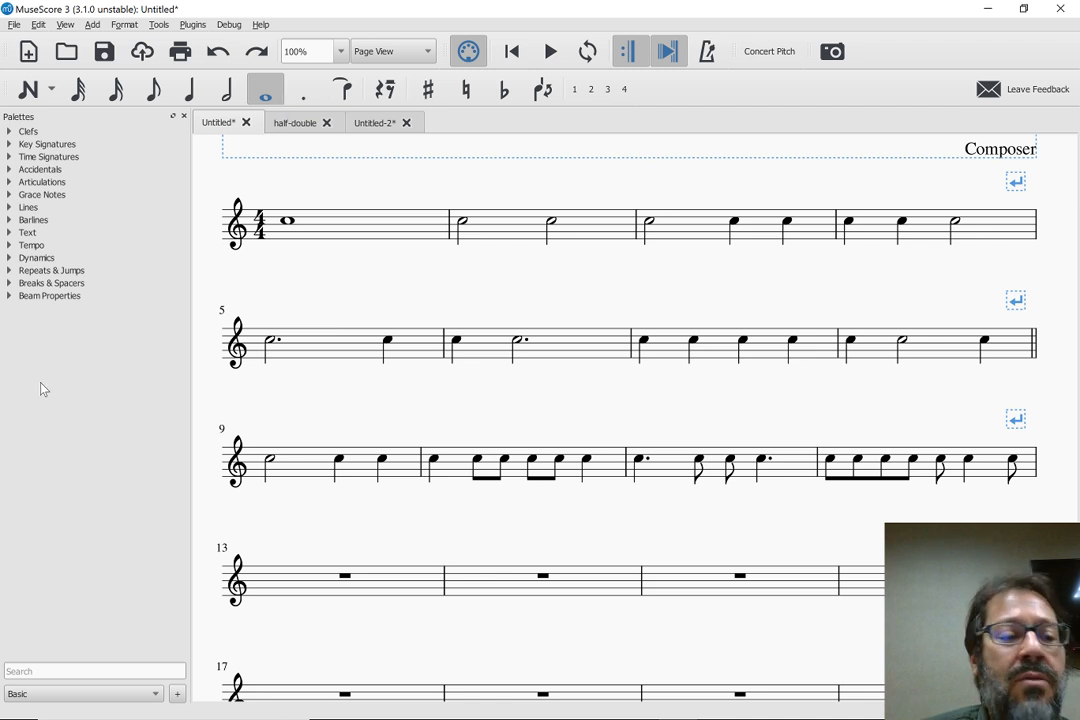
left_click(9, 220)
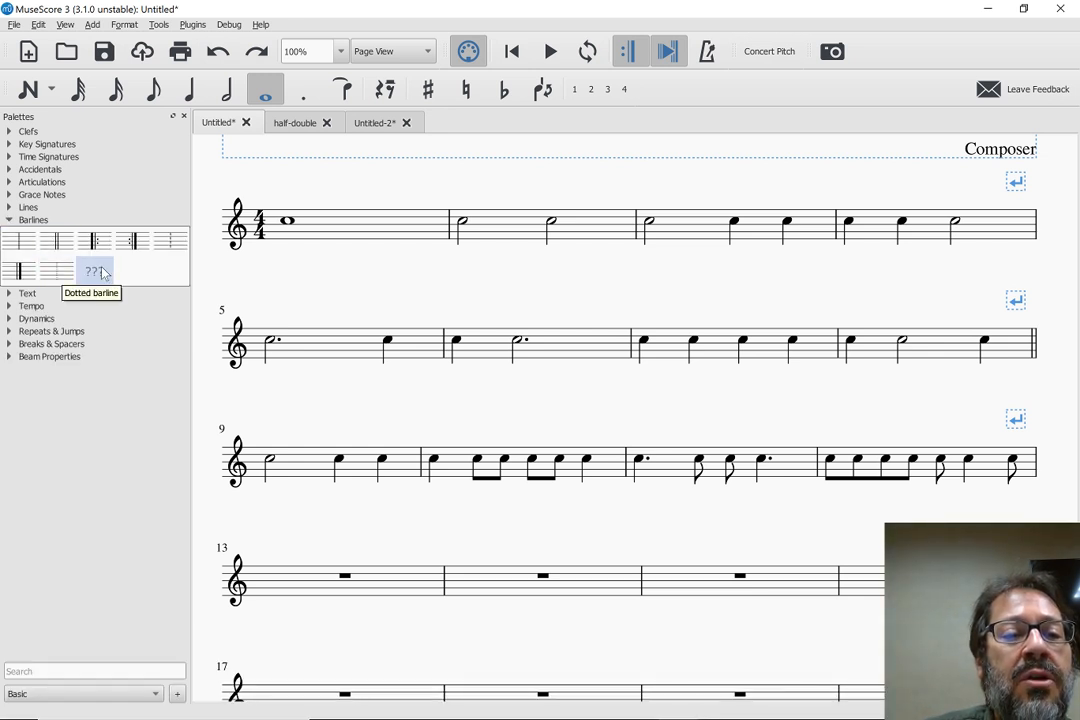
left_click_drag(167, 249, 341, 459)
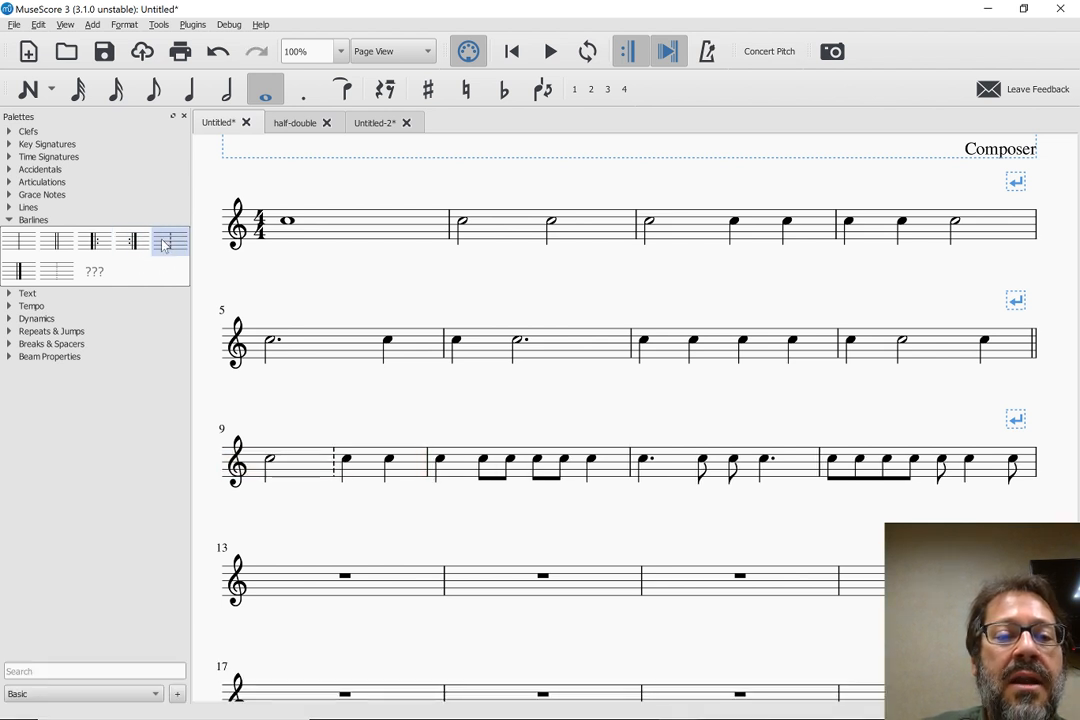
left_click_drag(169, 241, 537, 462)
left_click_drag(180, 252, 737, 462)
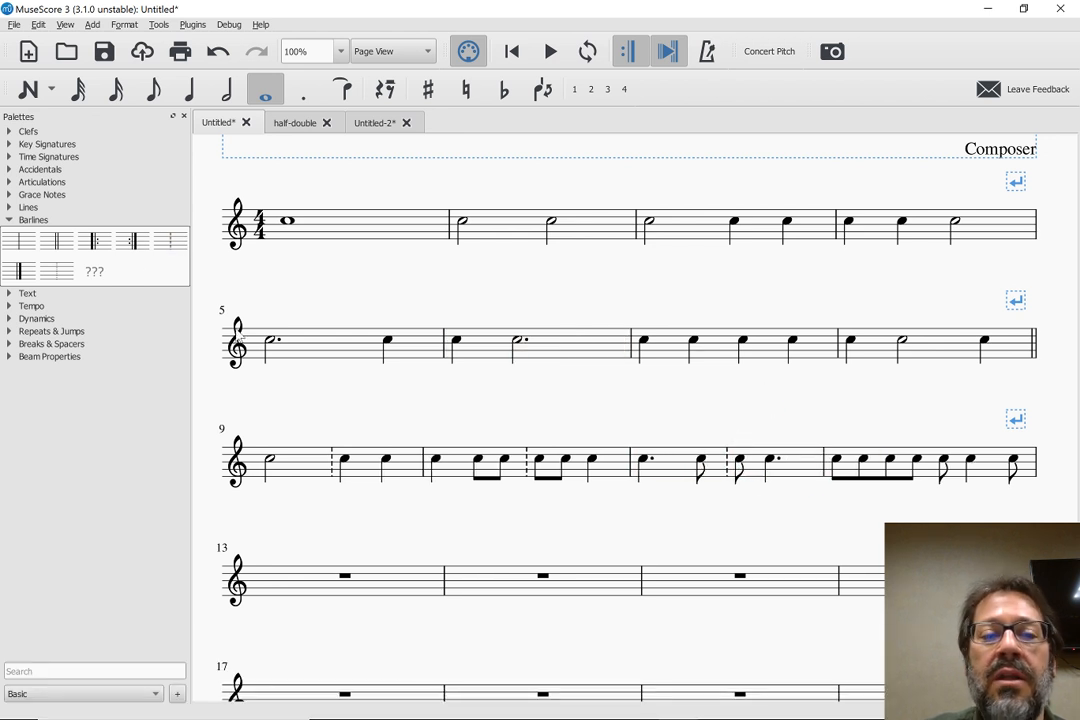
left_click_drag(169, 241, 943, 460)
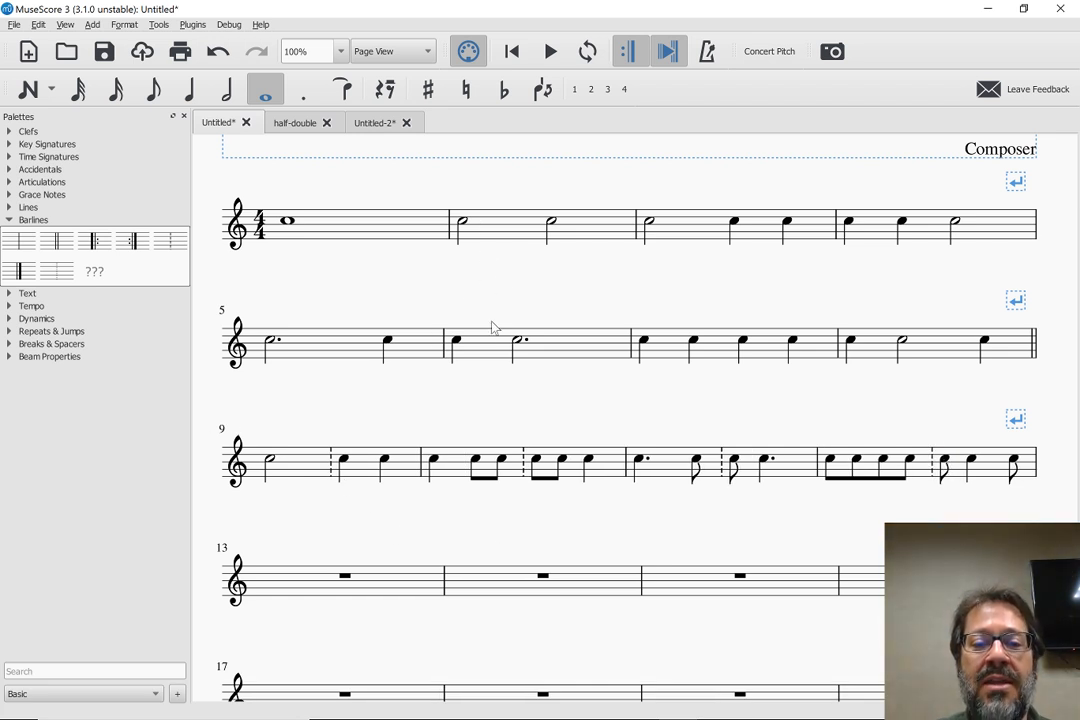
Compare the rhythm of measure 6 with measure 11 and of measure 7 with measure 12
left_click(505, 356)
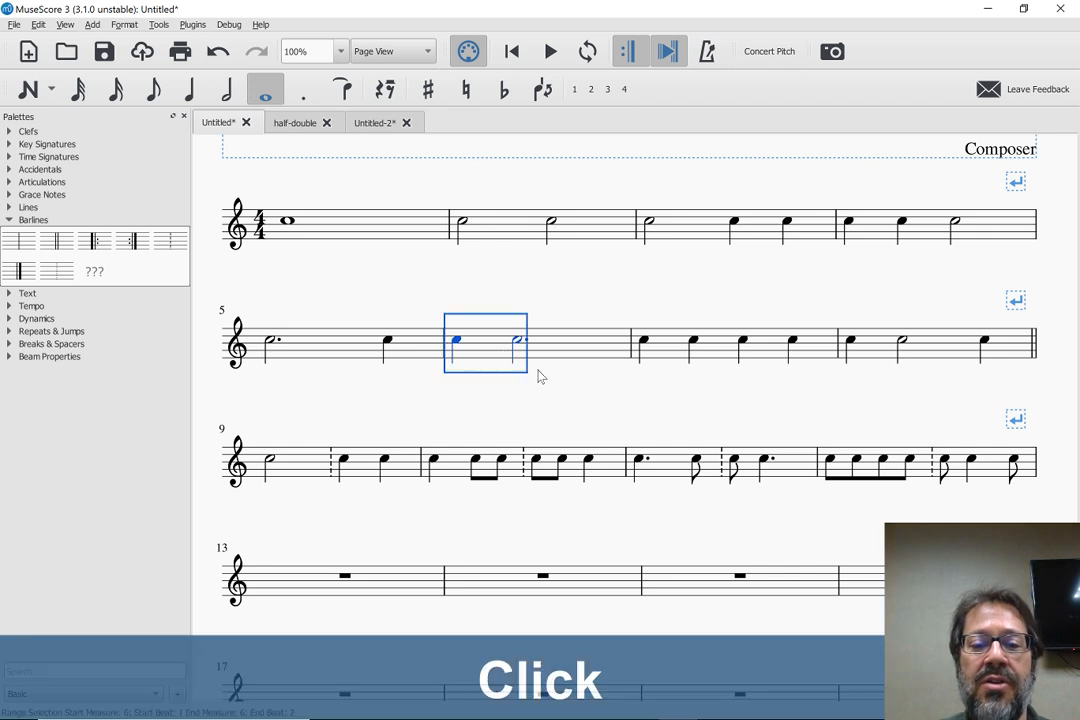
left_click(790, 470)
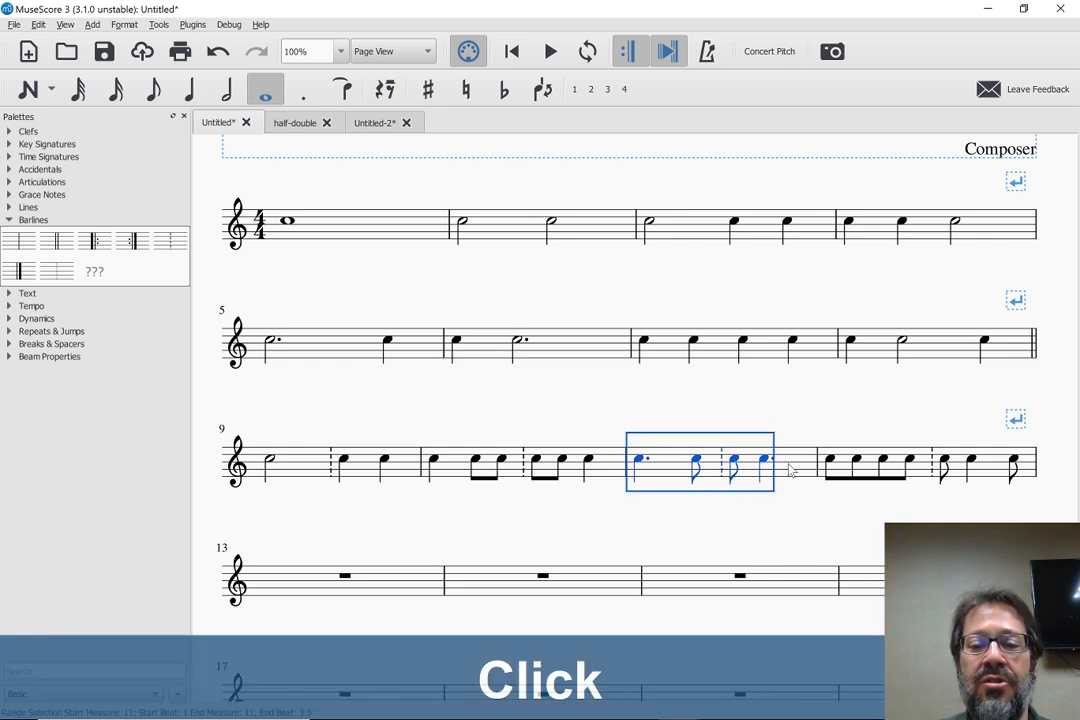
left_click(722, 349)
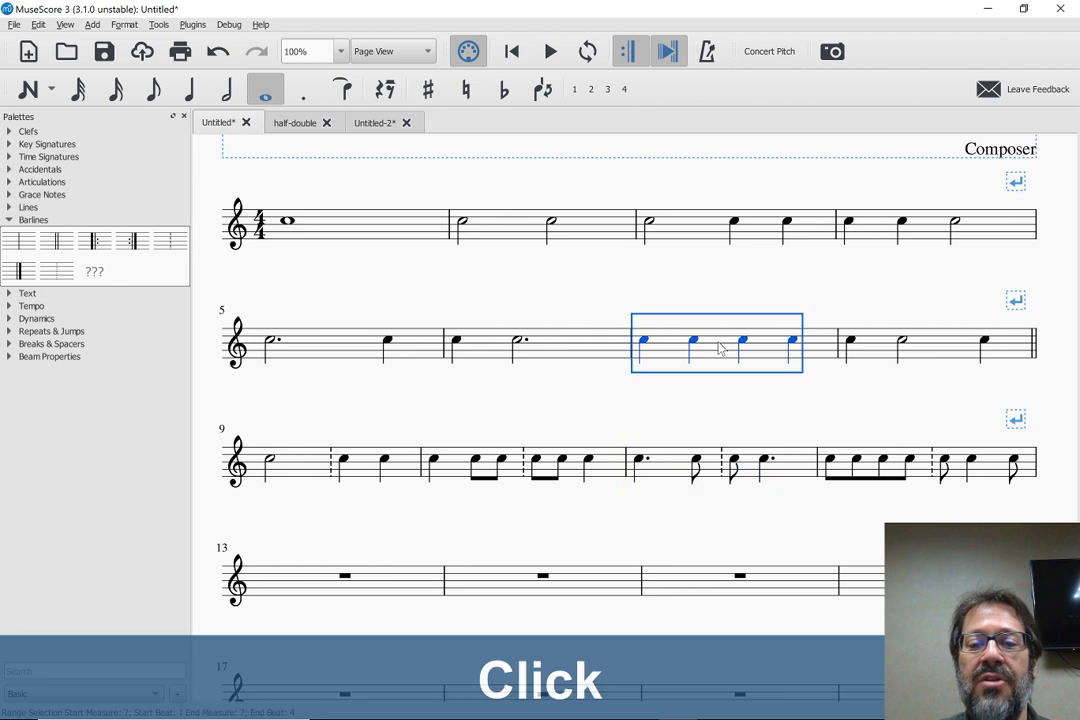
left_click(870, 473)
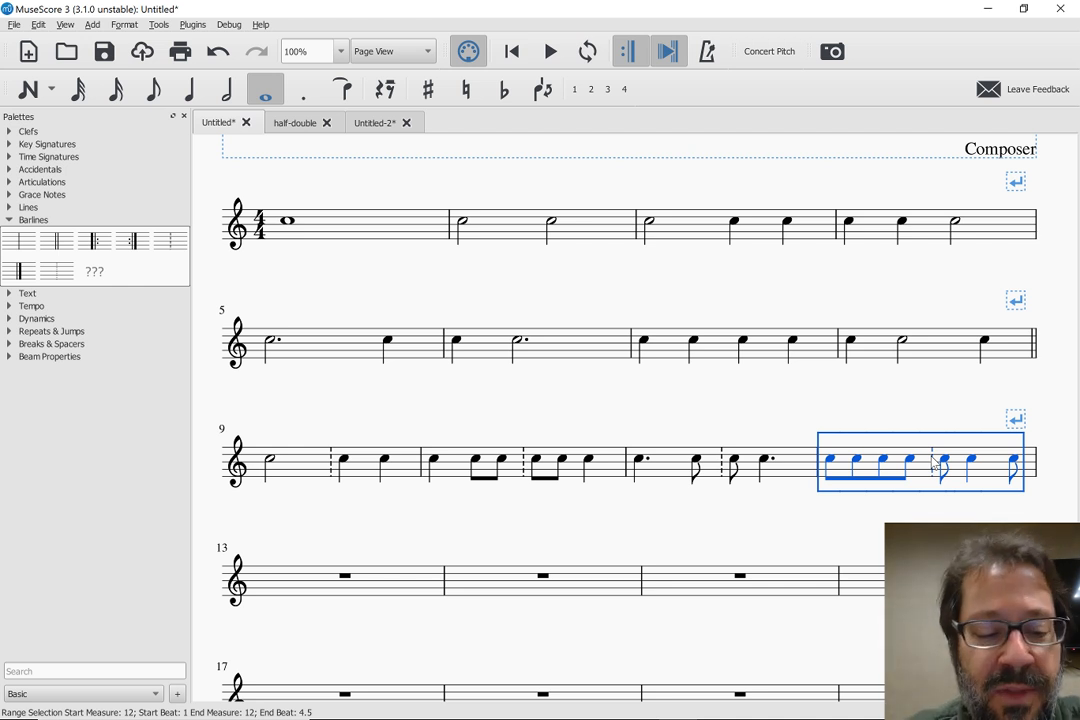
Undo the dashed barlines added inside measures 9 to 12
key("ctrl+z")
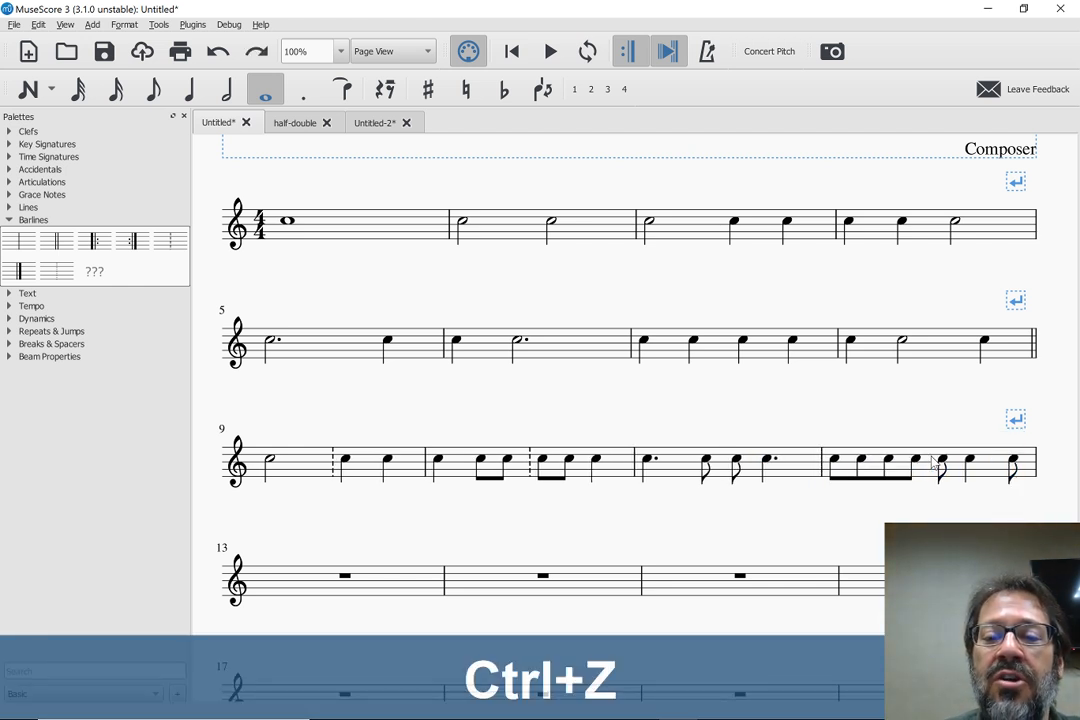
key("ctrl+z")
key("ctrl+z")
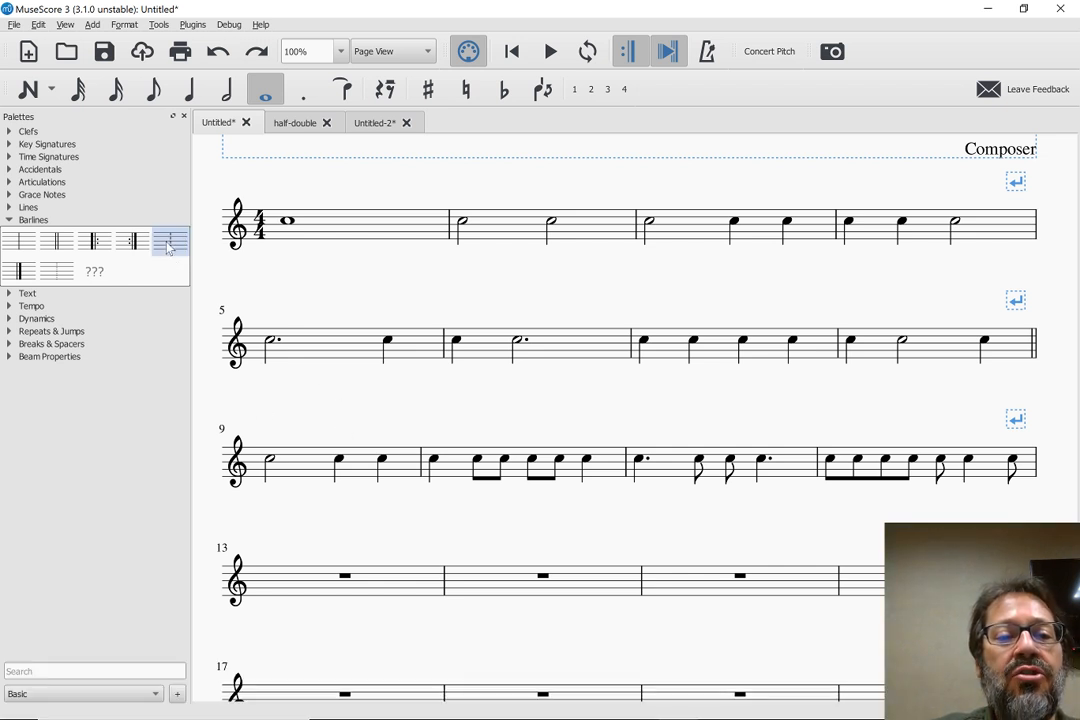
Split measure 9 into two measures before its first quarter note using the dashed barline
left_click_drag(168, 242, 337, 458)
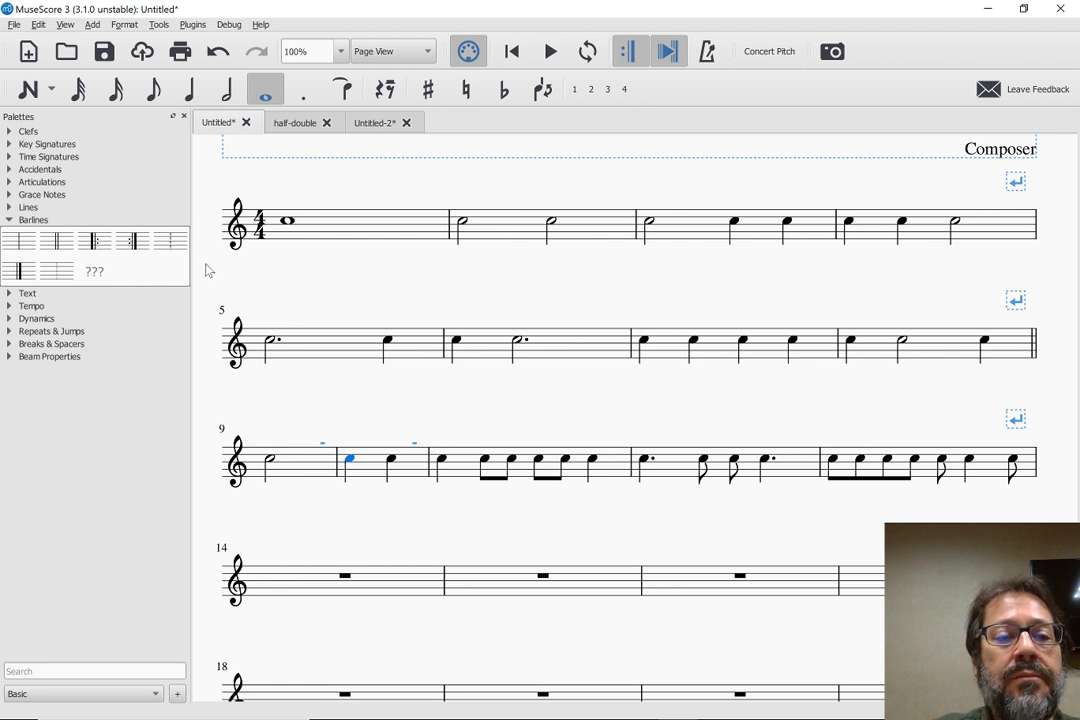
key("ctrl+z")
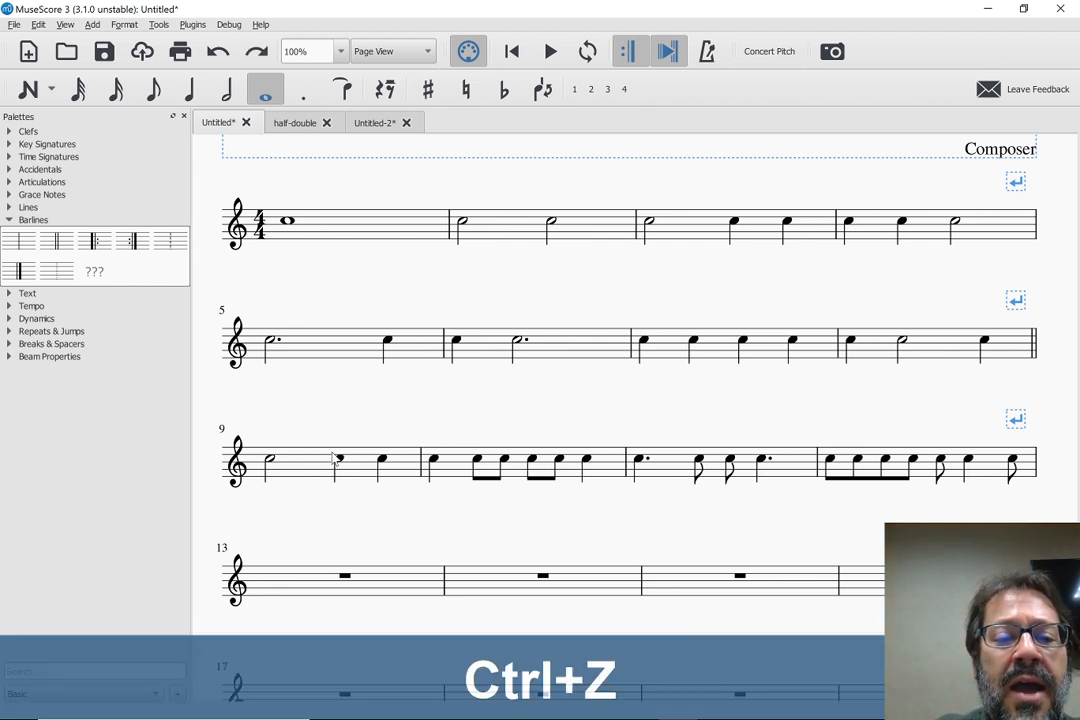
left_click(337, 460)
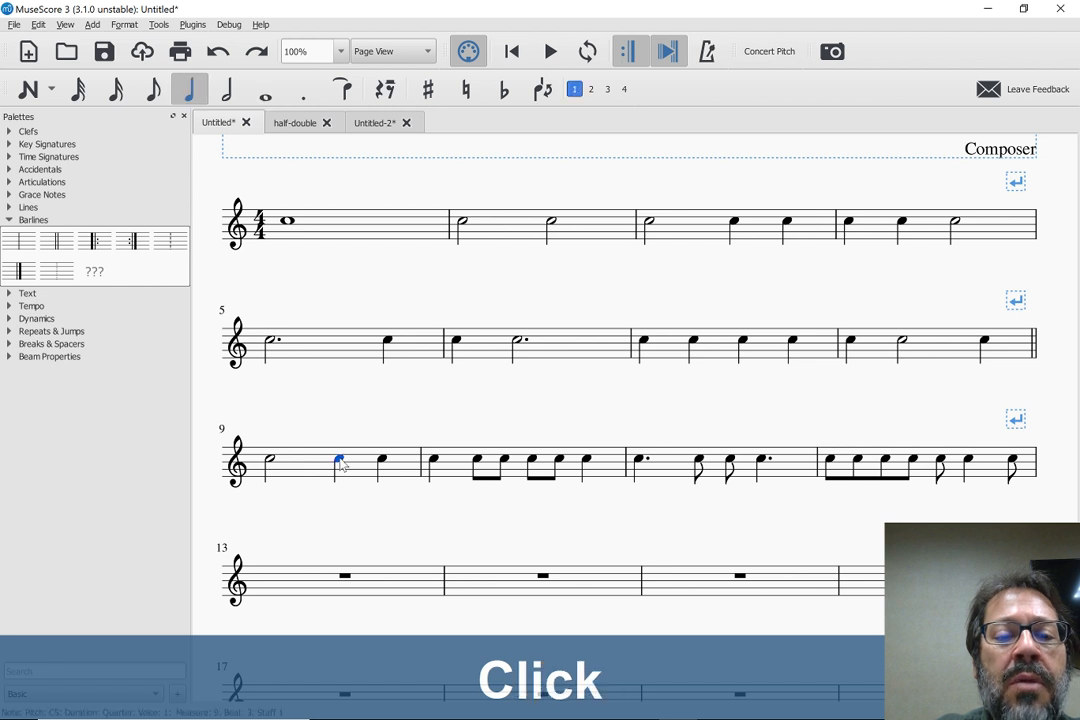
left_click(170, 246, "ctrl")
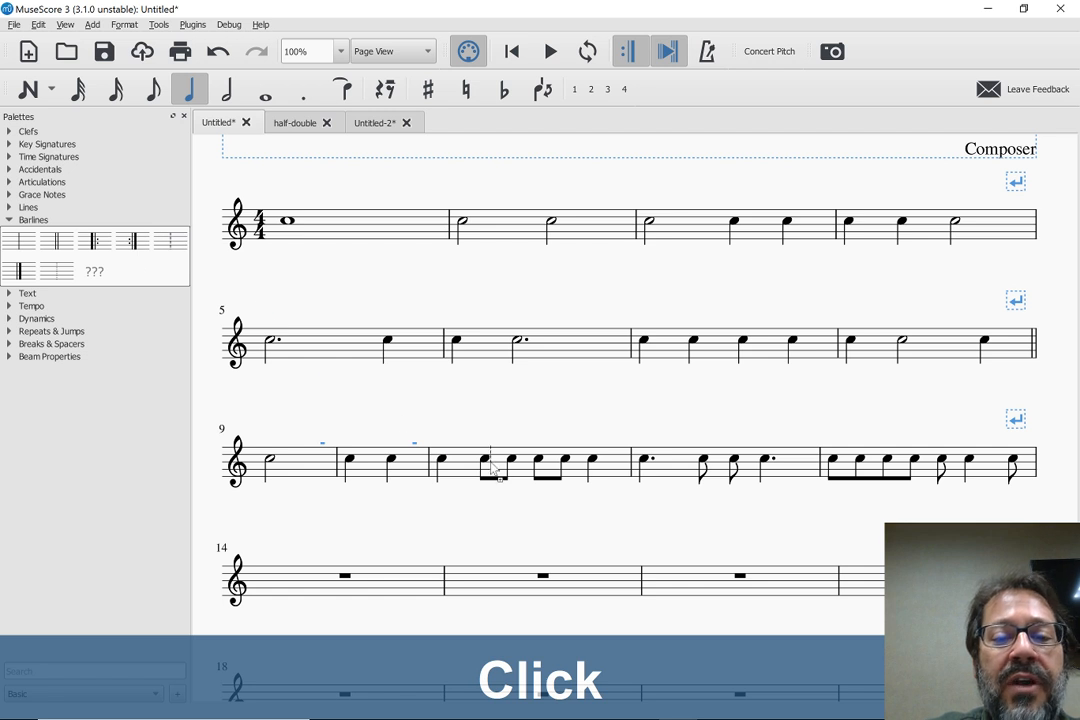
Split each of the three remaining 4/4 measures of the third system before beat 3 with the dashed barline, and add a system break after measure 16
left_click(540, 462)
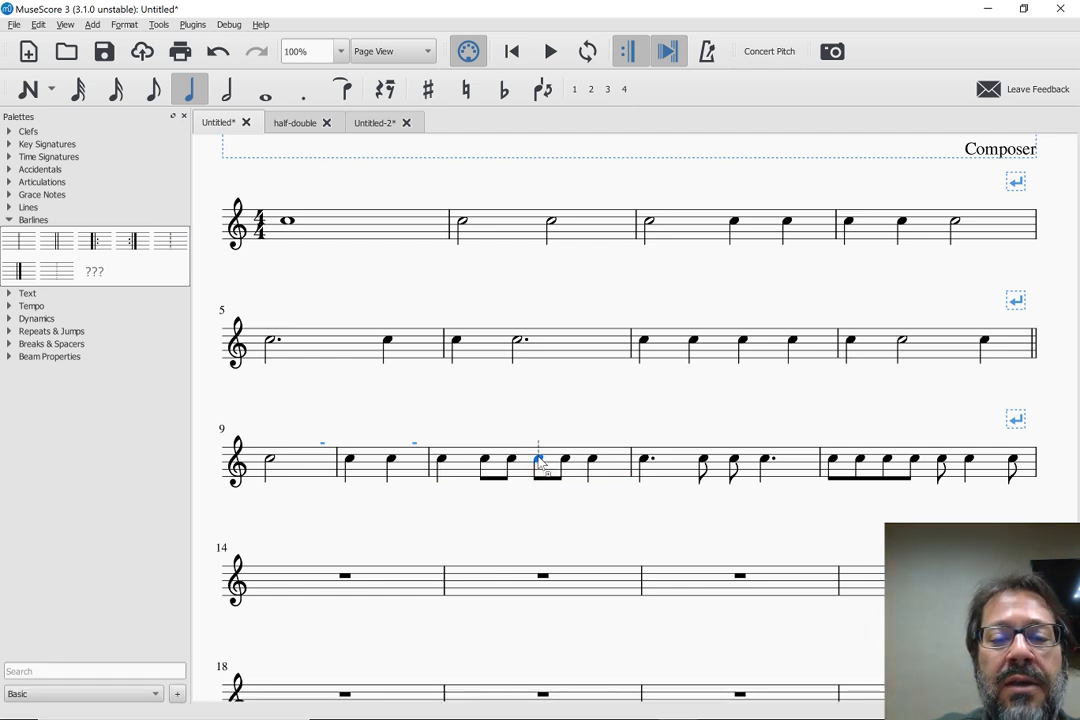
left_click_drag(540, 462, 540, 462)
key("ctrl+z")
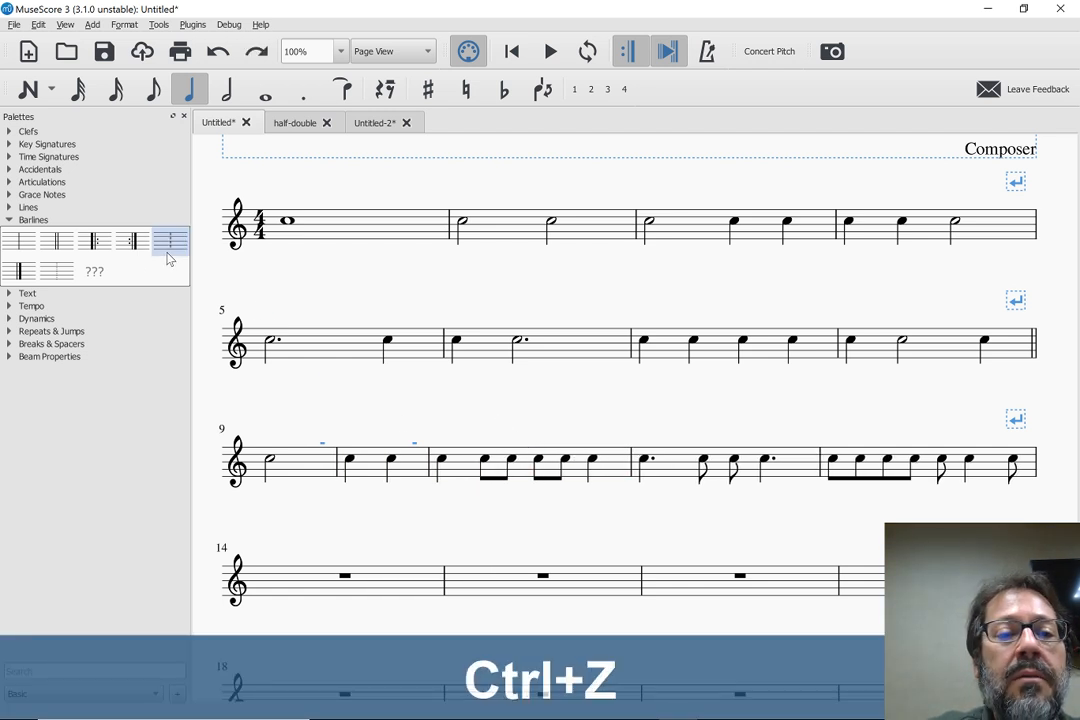
left_click_drag(170, 240, 543, 462)
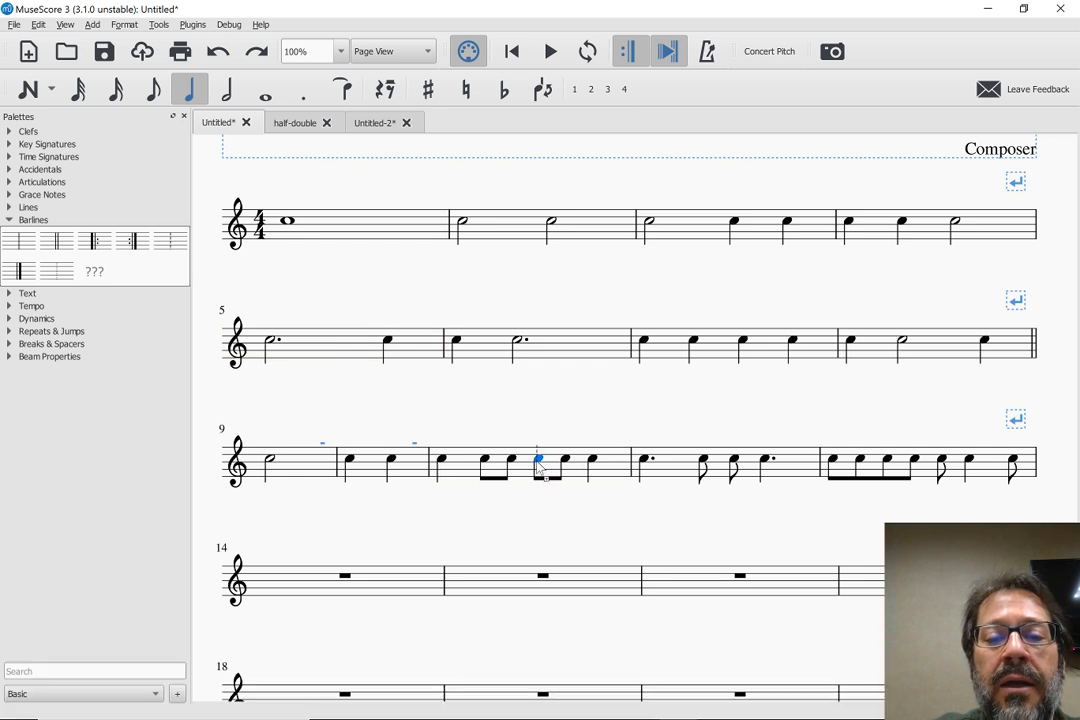
left_click_drag(180, 243, 739, 465)
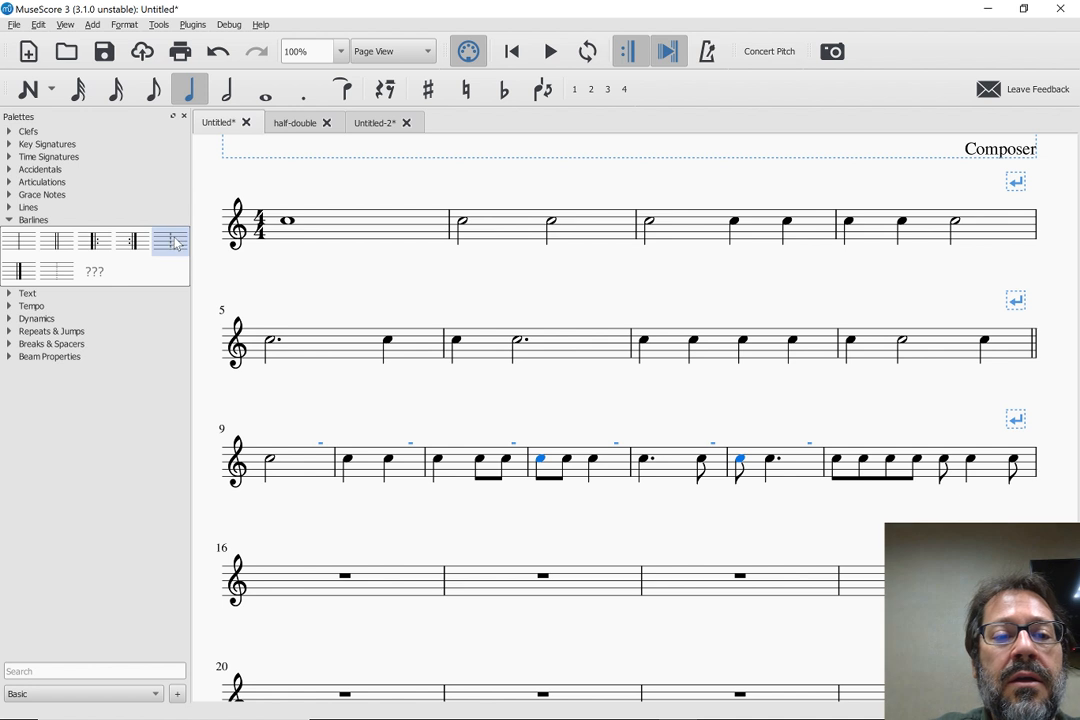
left_click_drag(165, 245, 944, 465)
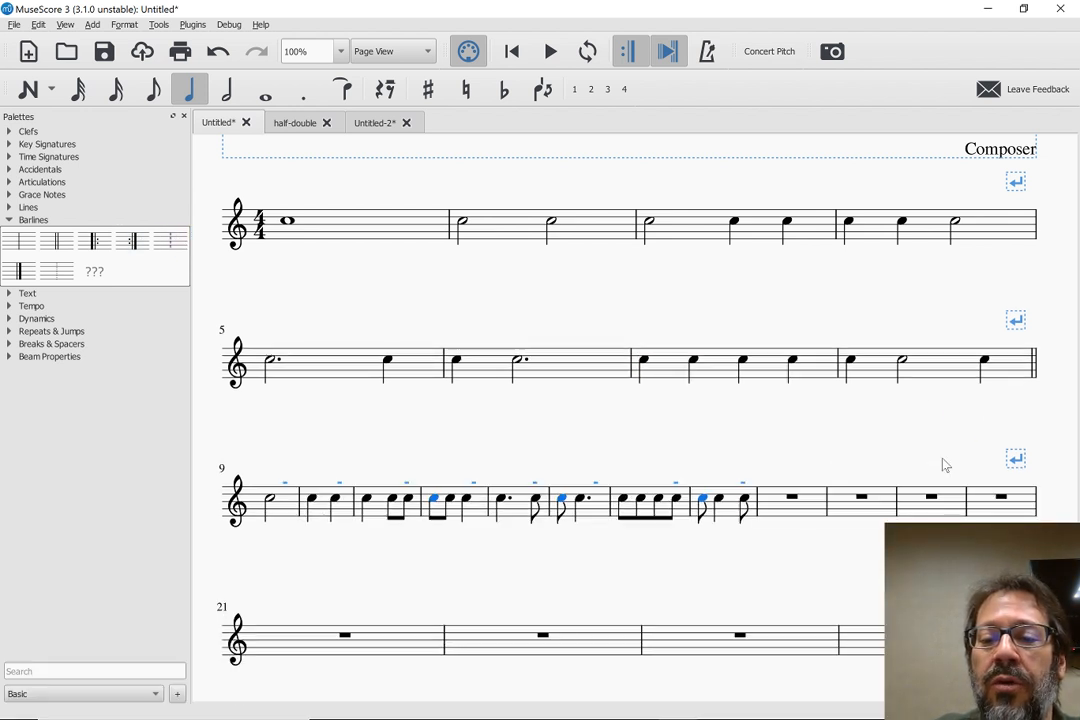
left_click(757, 510)
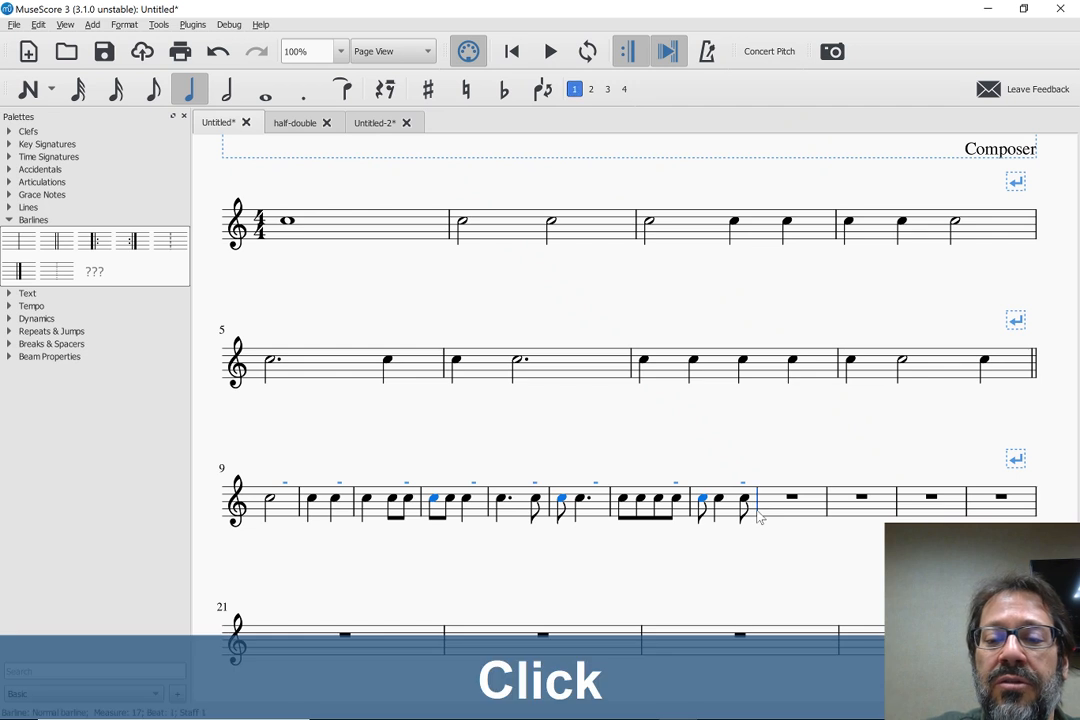
key("Return")
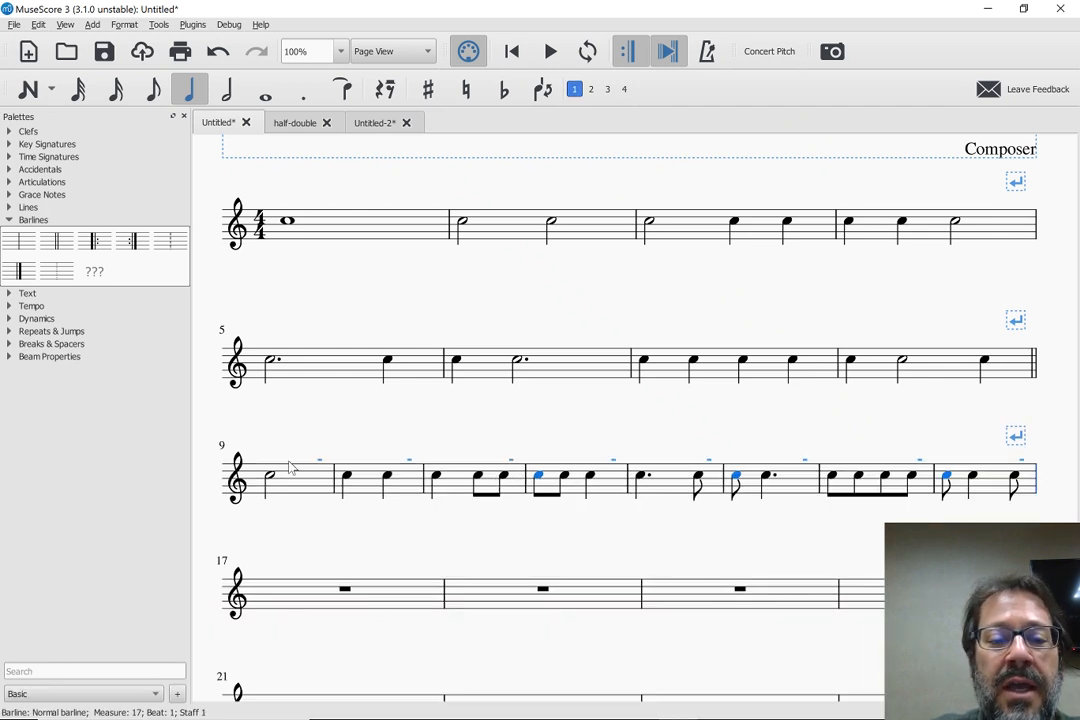
Change the seven barlines between measures 9 and 16 in the third system to dashed barlines
left_click_drag(170, 241, 336, 484)
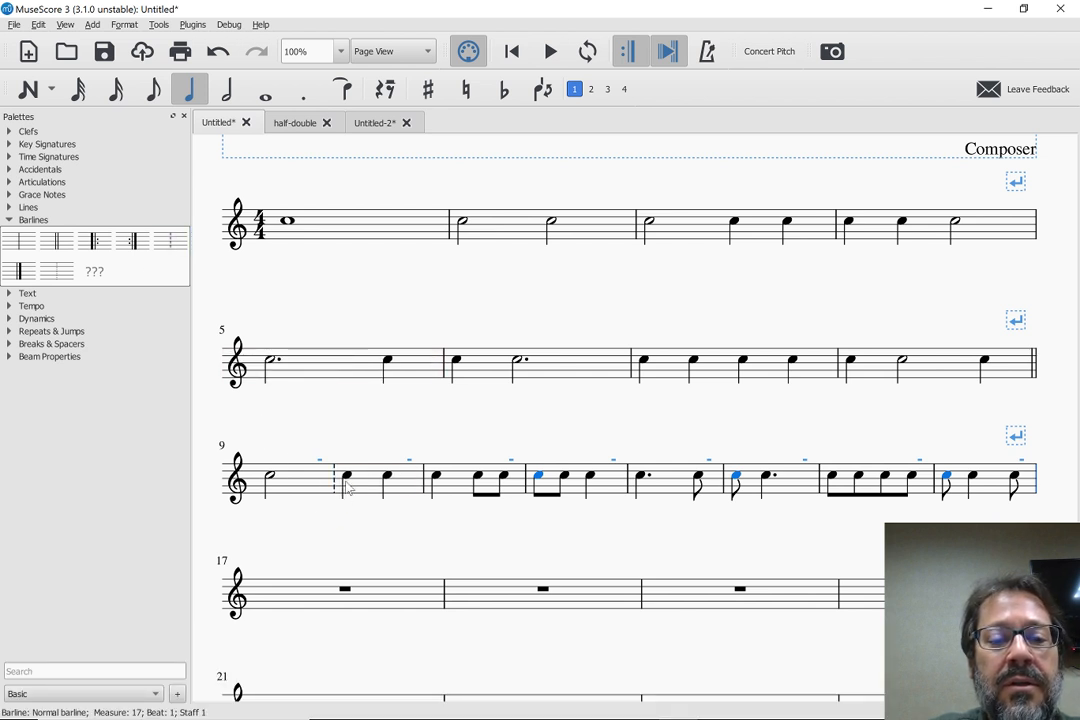
left_click(424, 486)
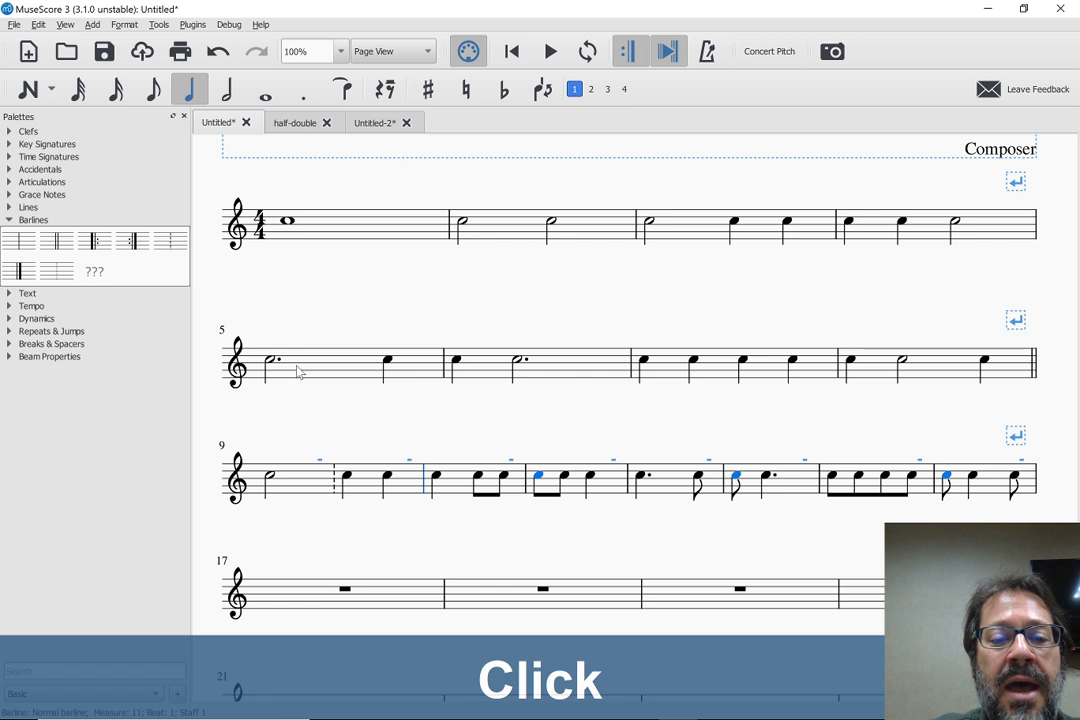
double_click(160, 251)
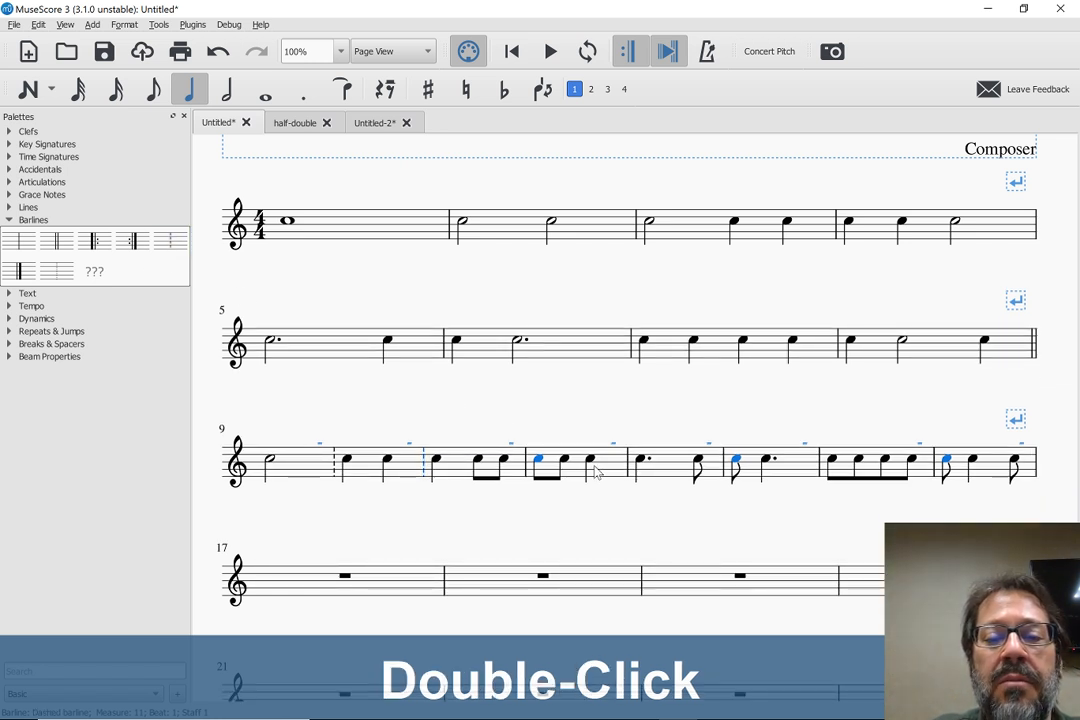
left_click(527, 470)
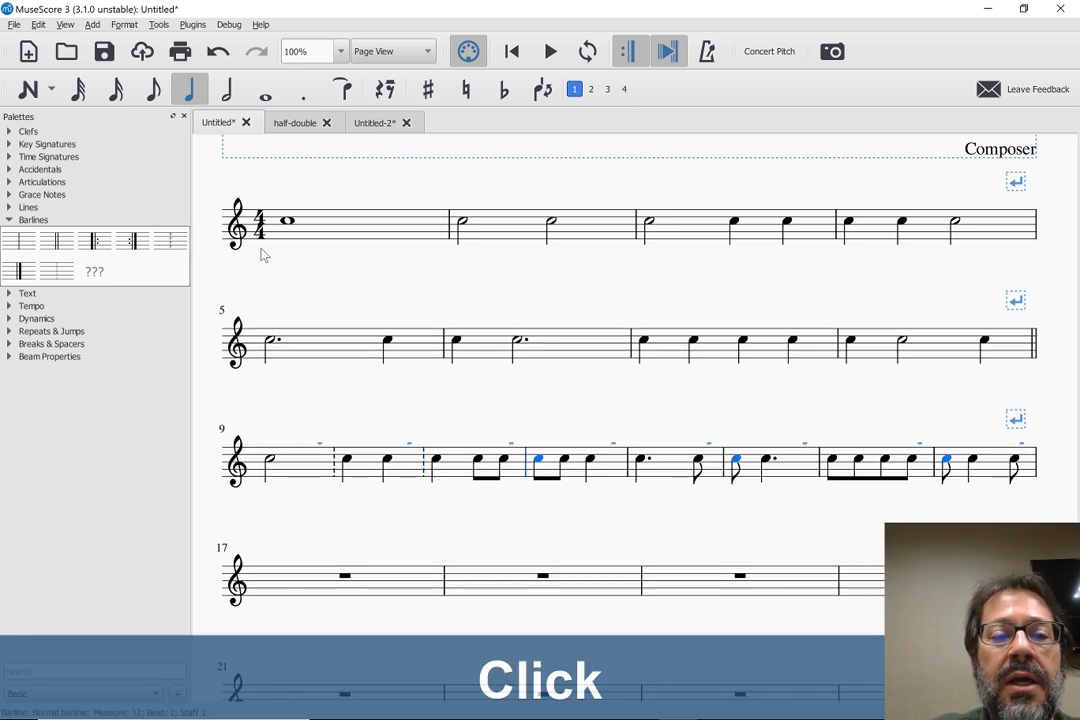
double_click(178, 250)
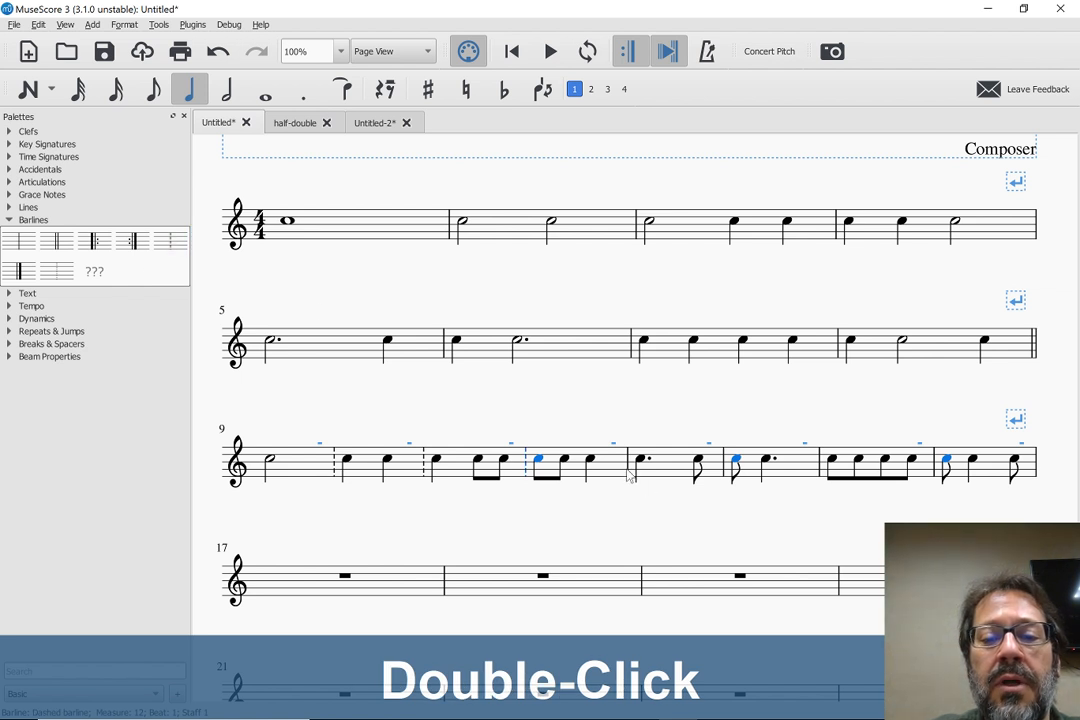
left_click(628, 470)
double_click(170, 241)
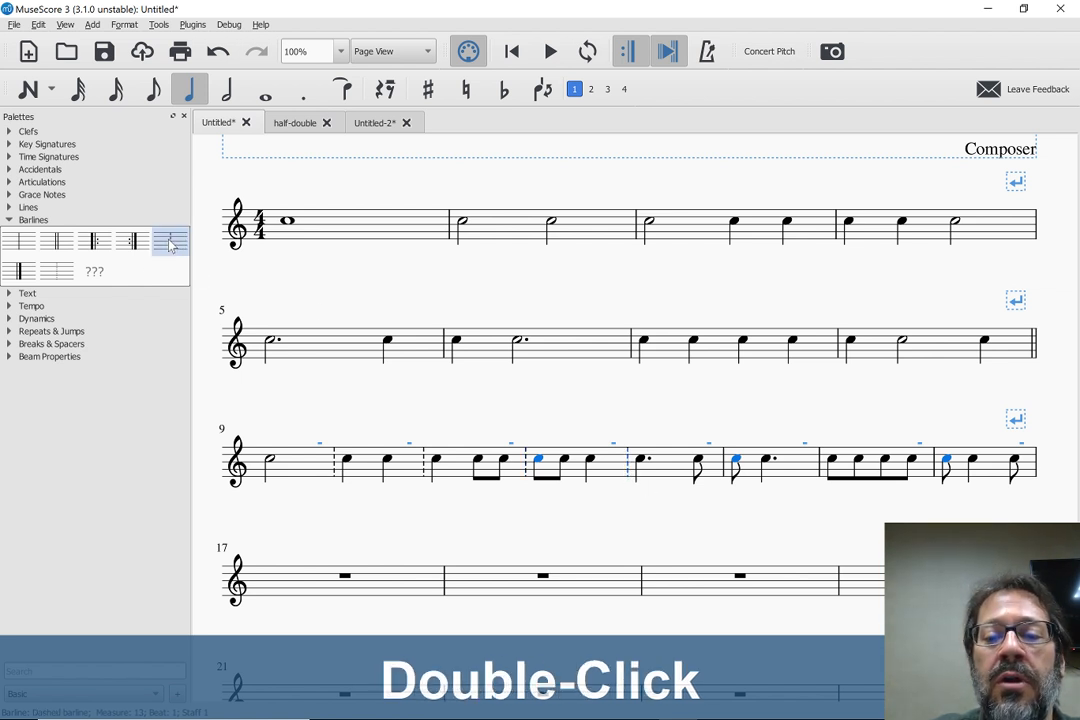
left_click(724, 463)
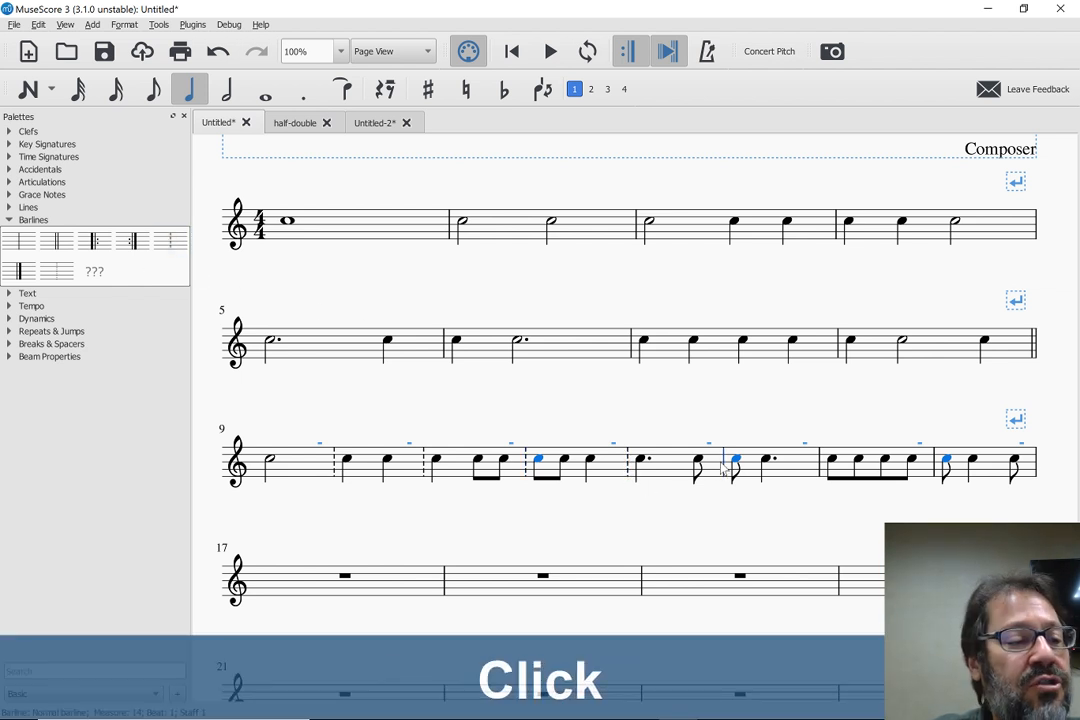
double_click(171, 241)
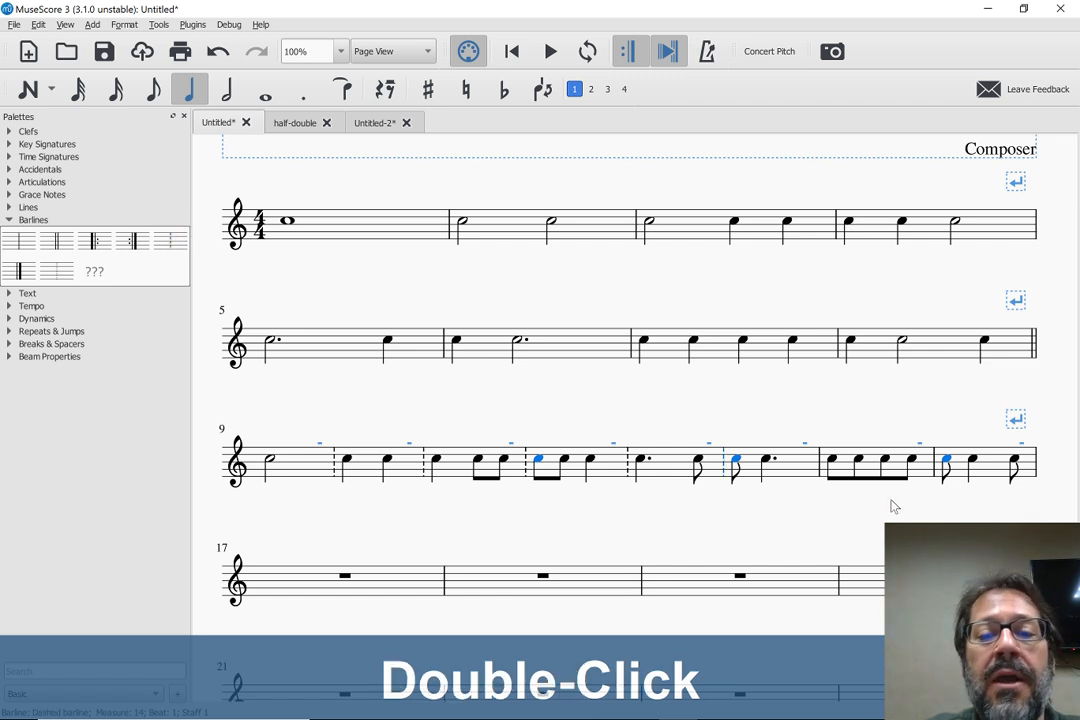
left_click(821, 465)
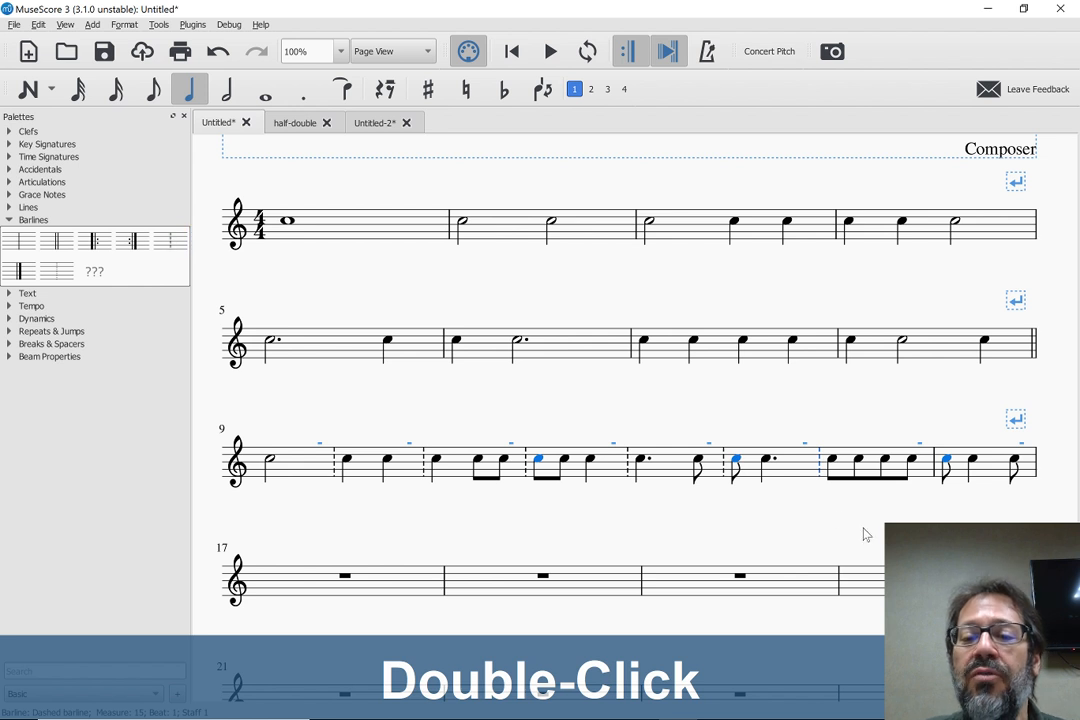
left_click(936, 476)
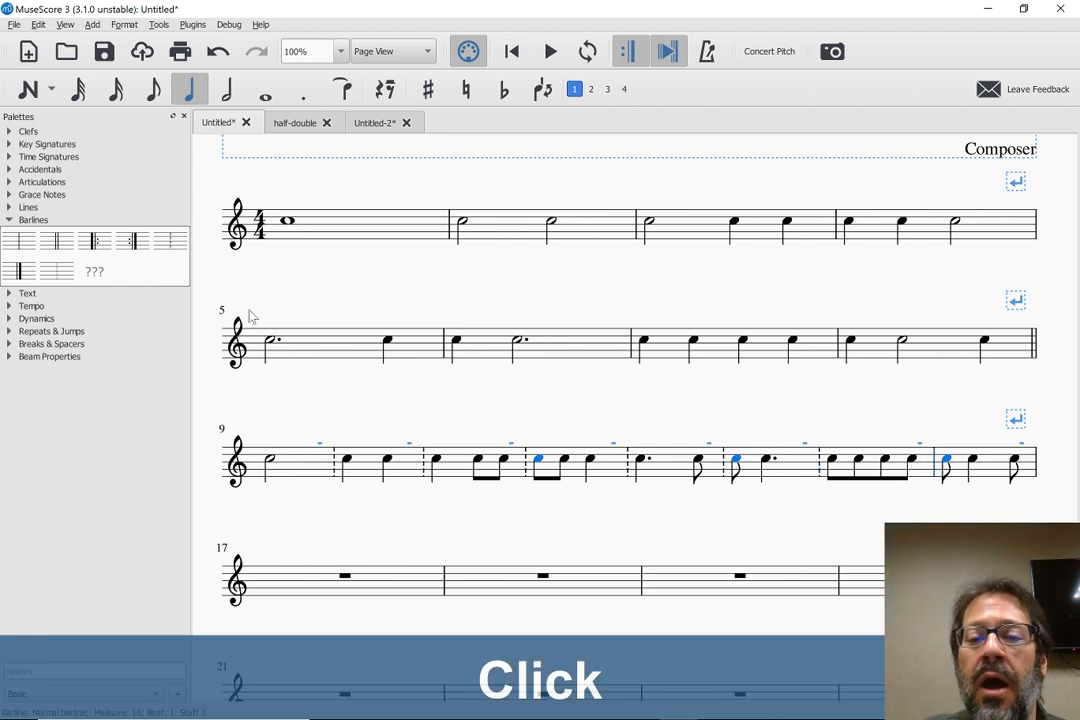
double_click(172, 243)
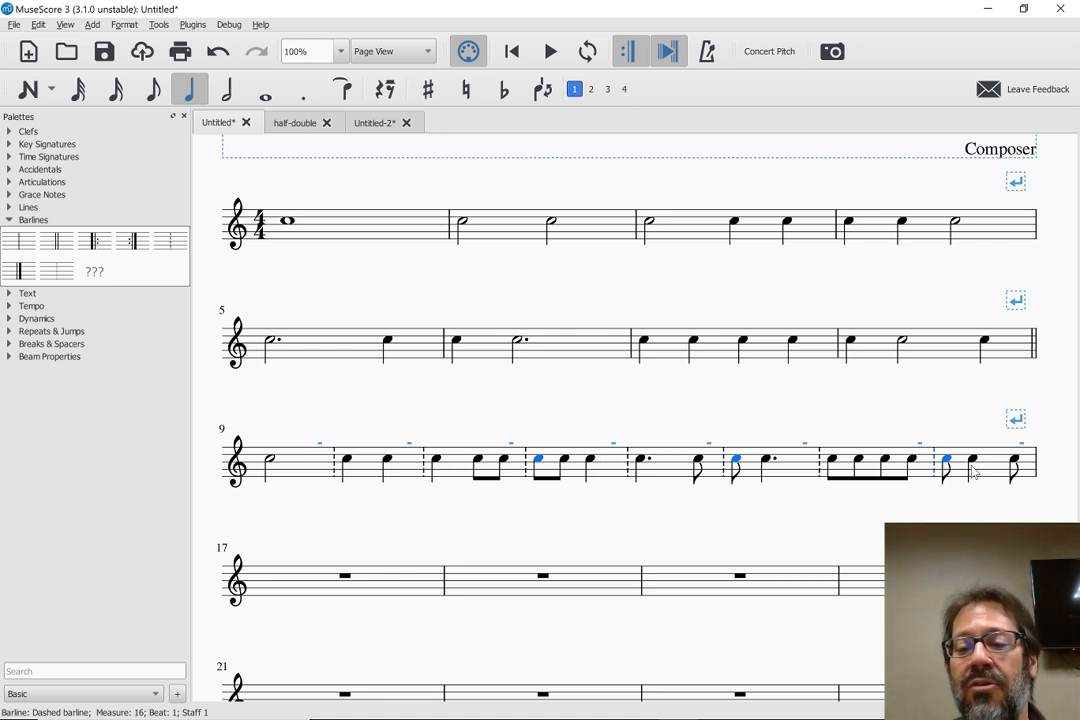
Tie the last eighth note of measure 11 to the first note of measure 12
left_click(503, 463)
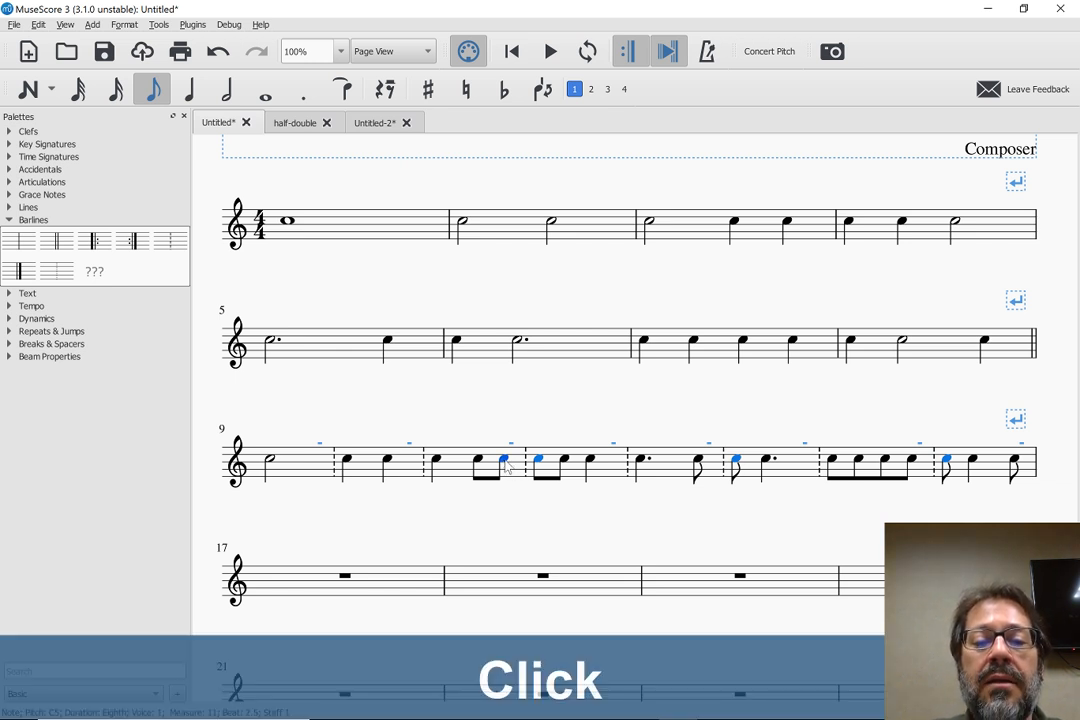
key("Escape")
left_click(505, 463)
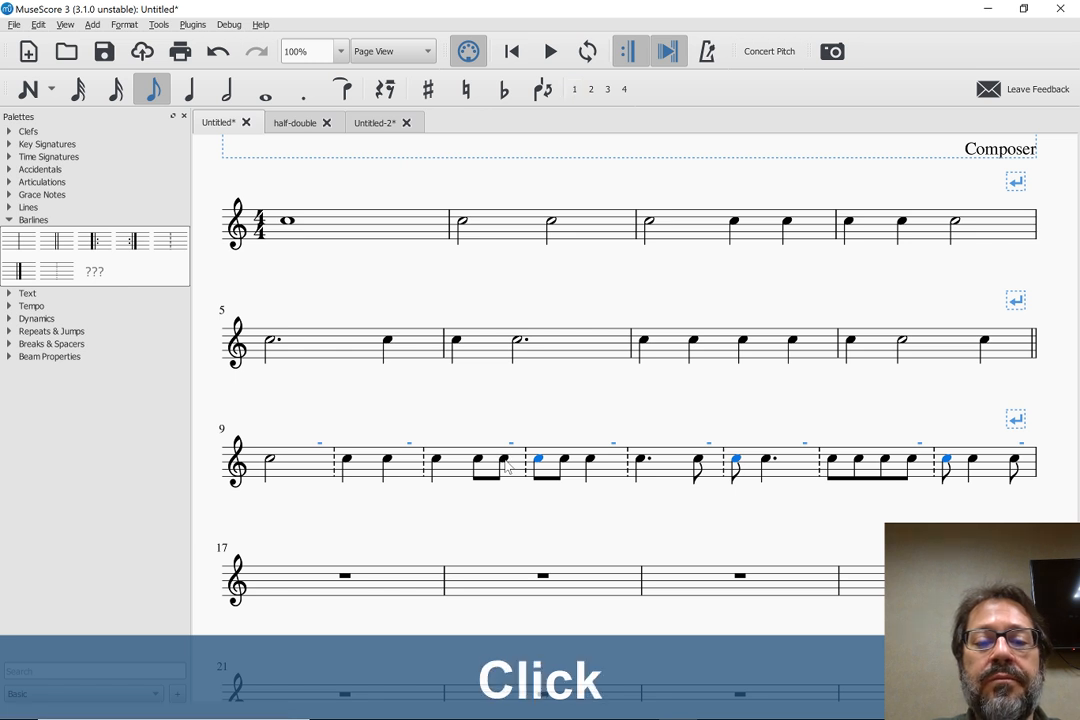
key("shift+equal")
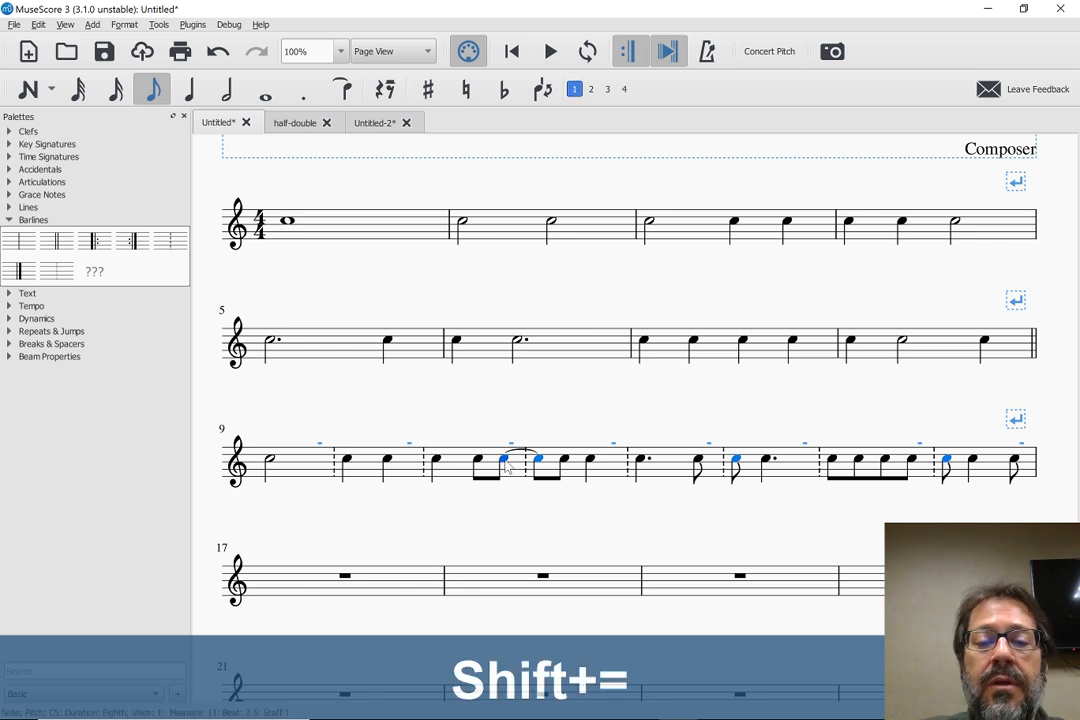
left_click(495, 537)
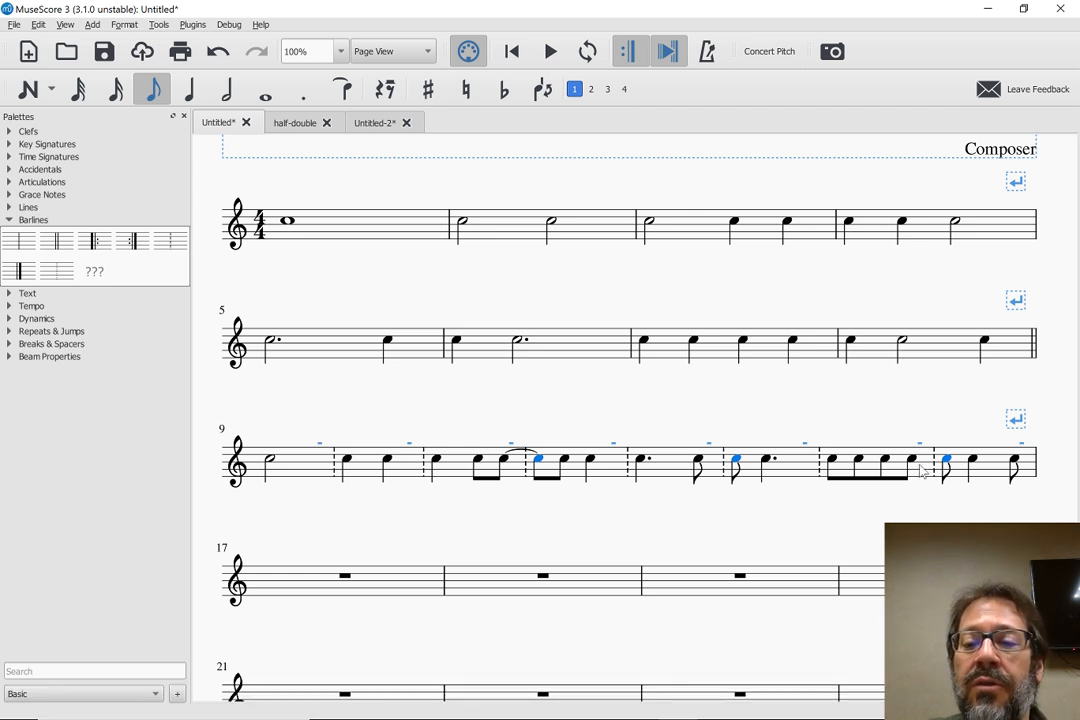
Try to clear the leftover highlight on measure 12's first note by moving its pitch down and back up
left_click(768, 462)
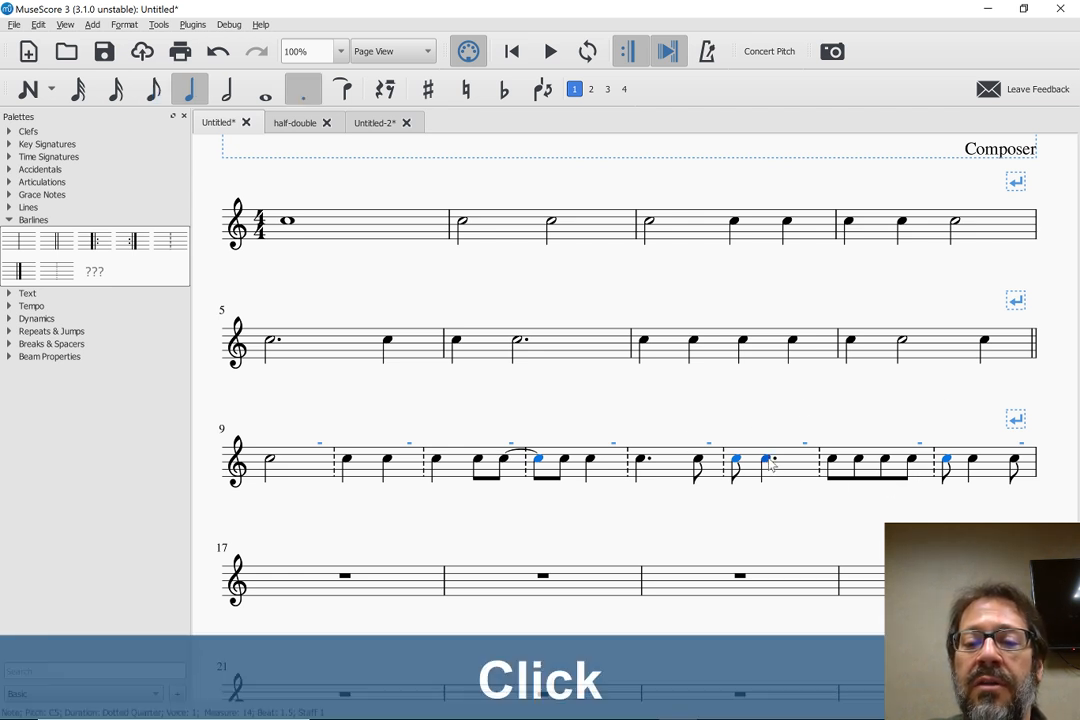
key("Right")
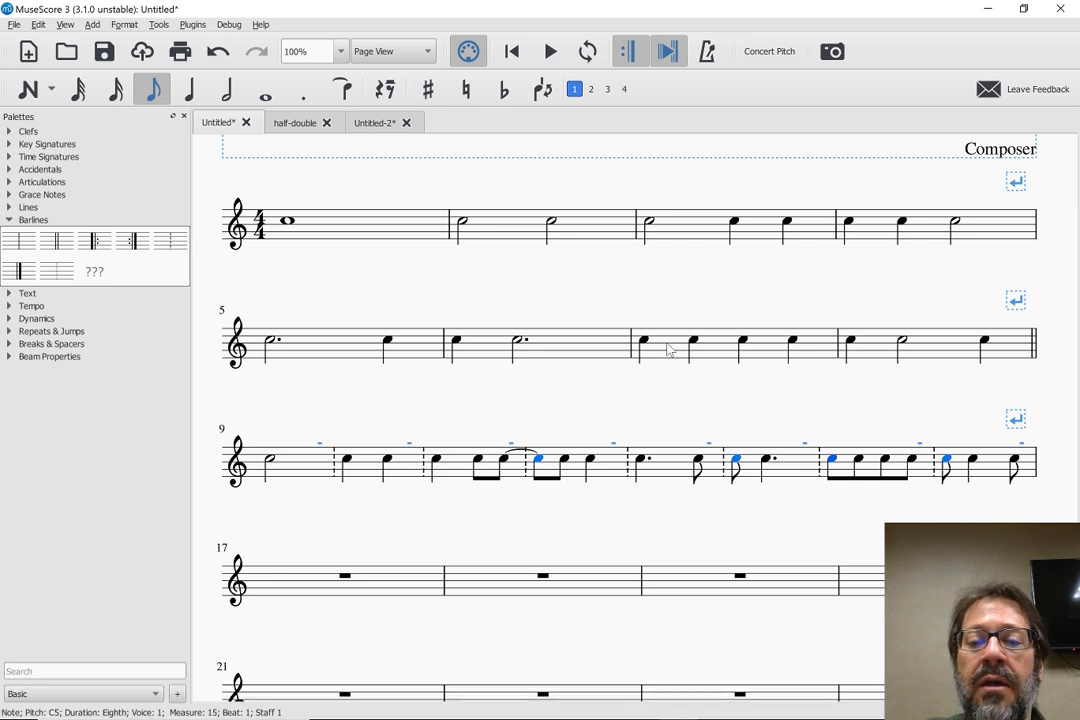
left_click(670, 349)
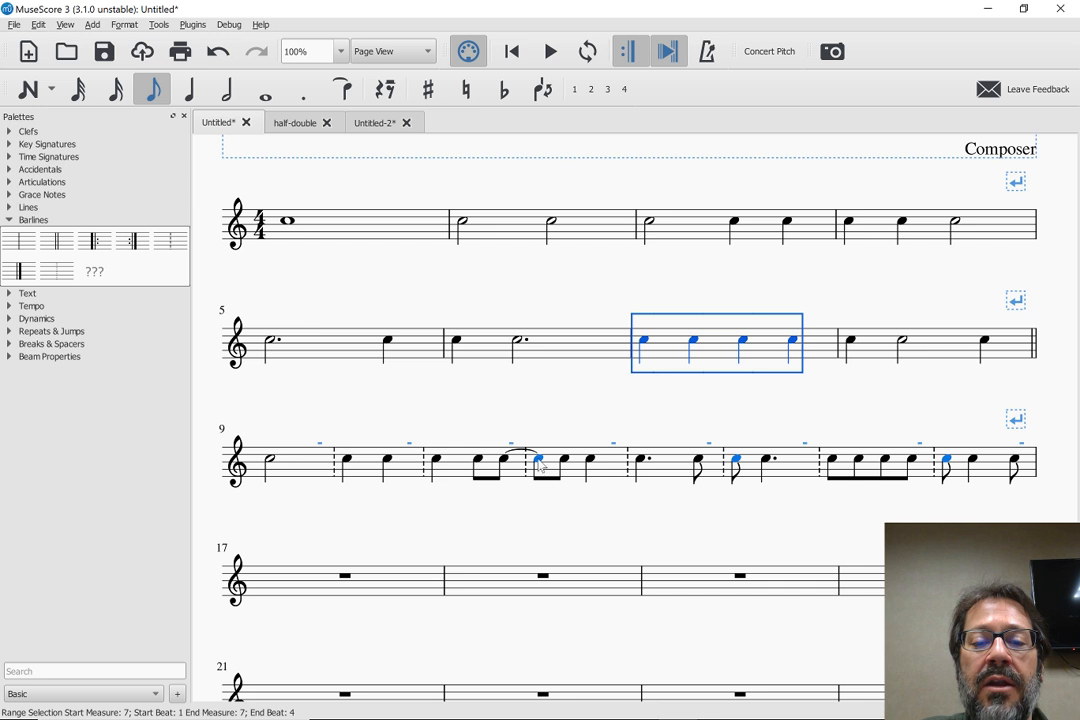
left_click(540, 463)
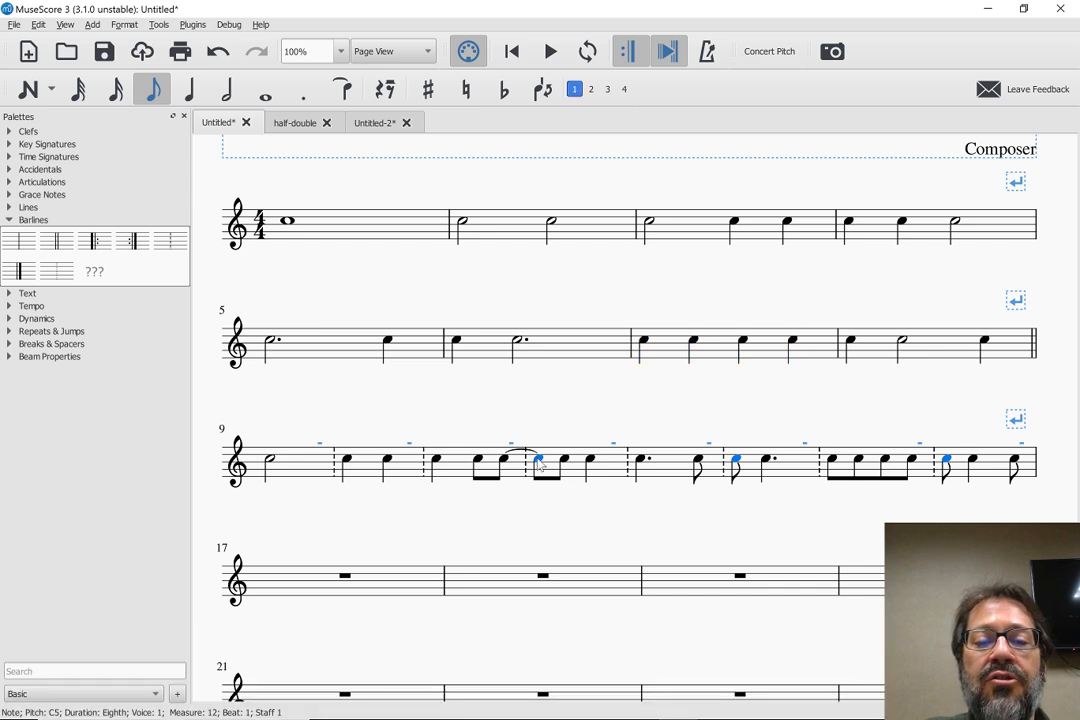
key("Down")
key("Up")
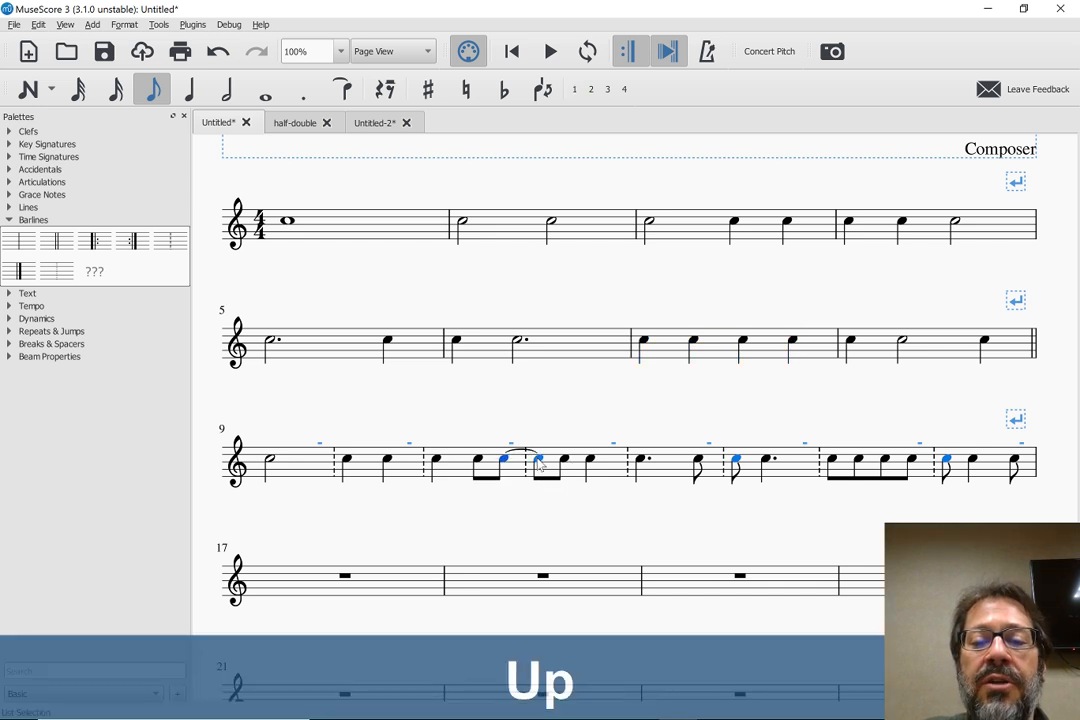
left_click(578, 560)
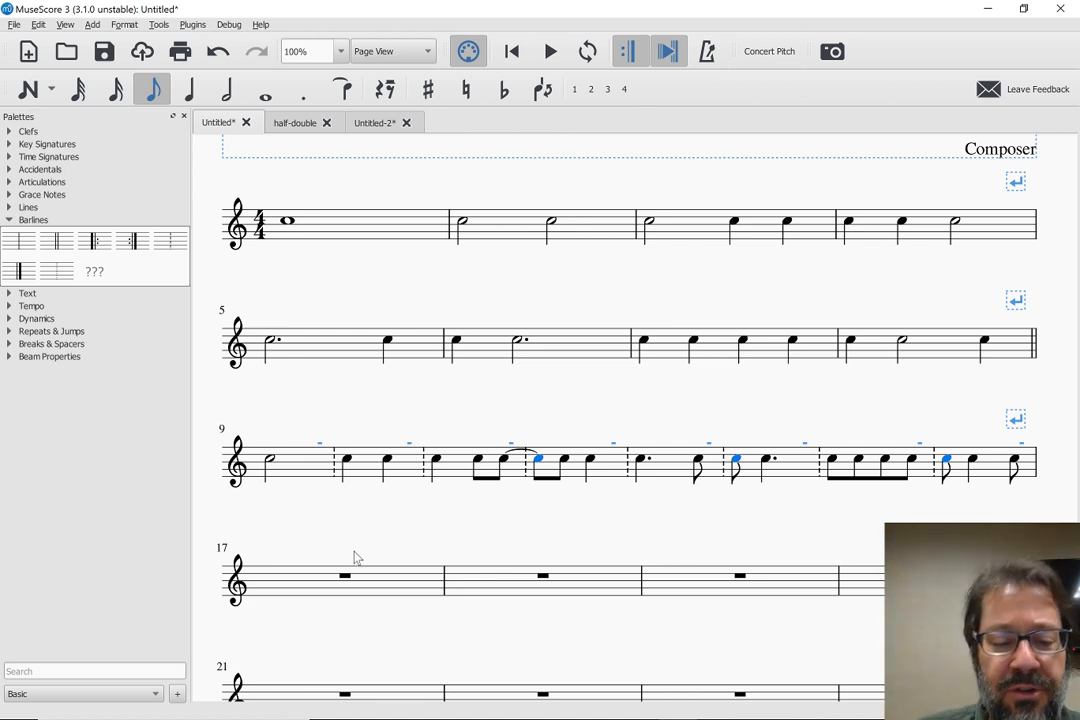
Copy measures 9 to 16 and paste them at half duration starting in measure 17
scroll(356, 558, "down", 3)
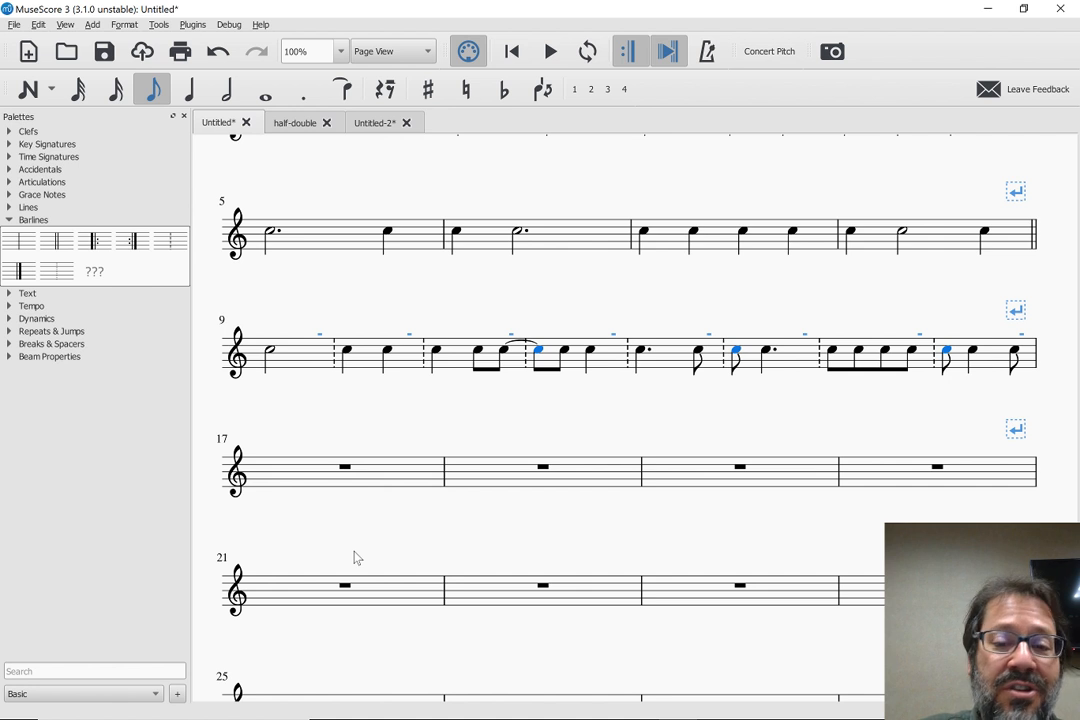
left_click(518, 347)
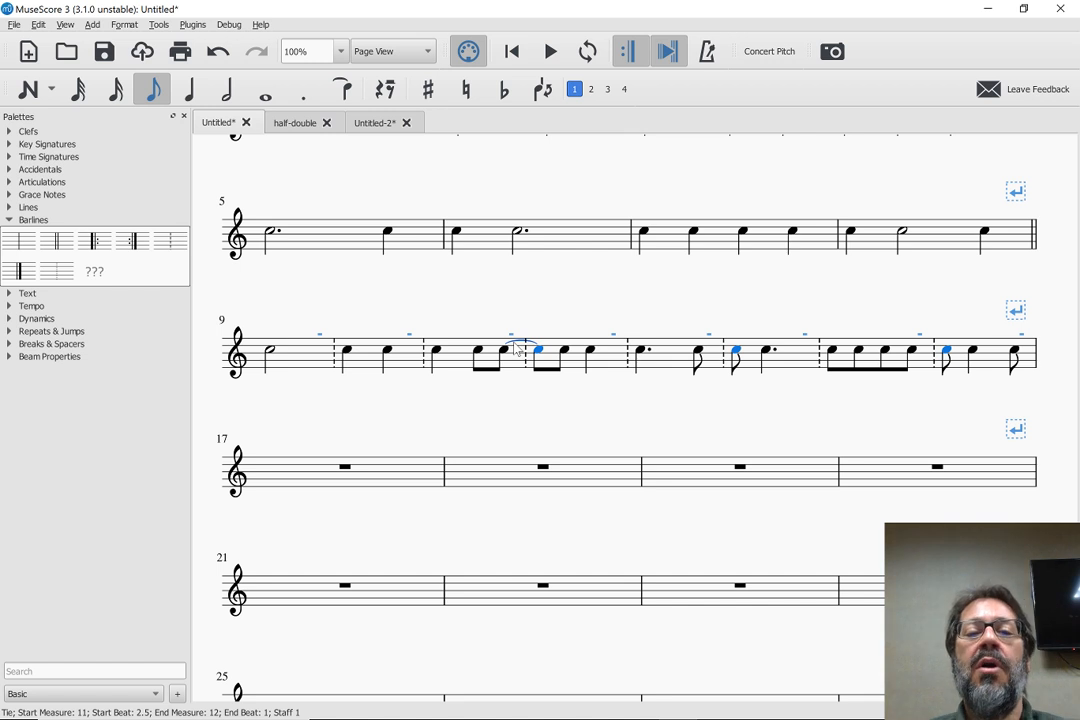
left_click(293, 364)
left_click(985, 369, "shift")
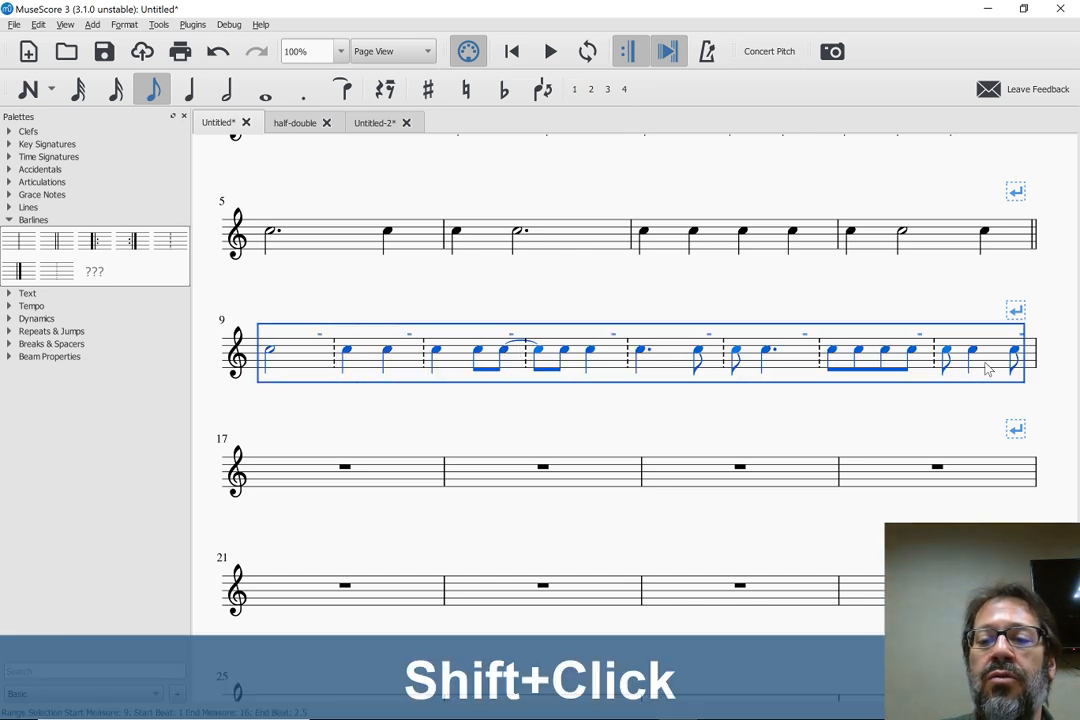
key("ctrl+c")
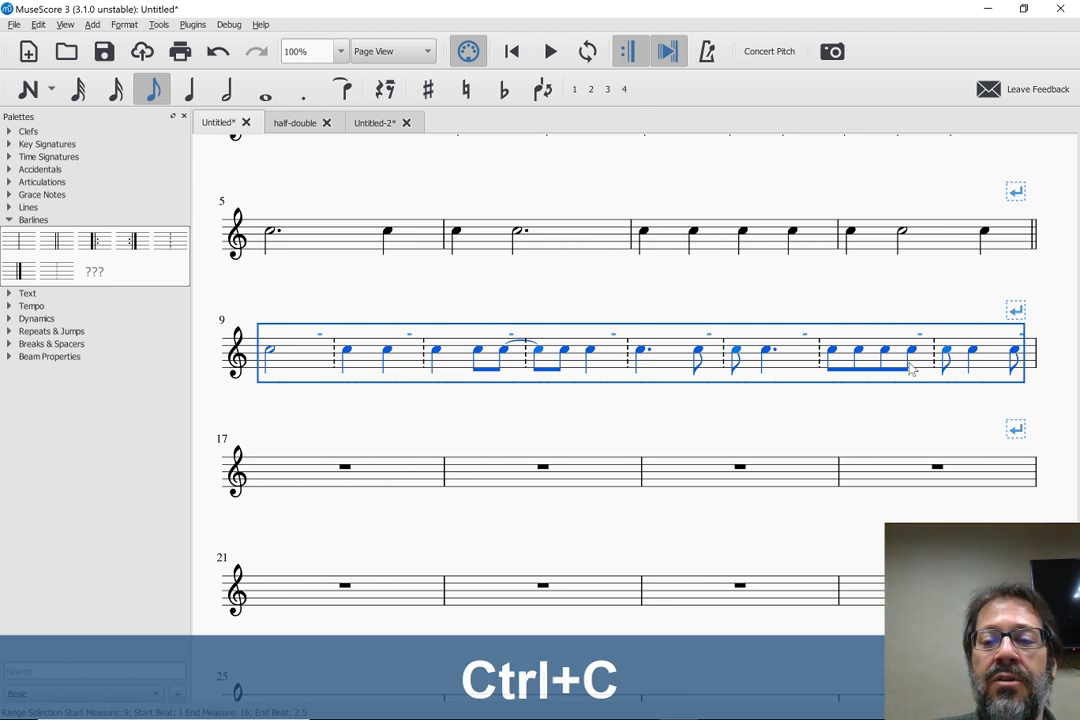
left_click(272, 478)
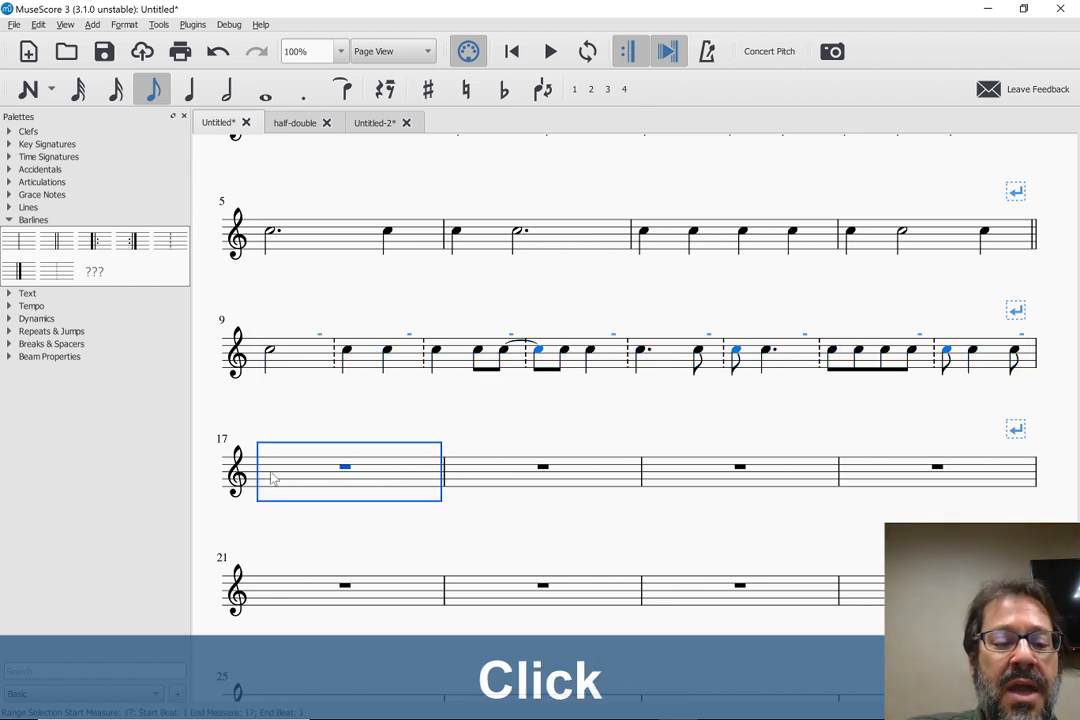
key("ctrl+shift+q")
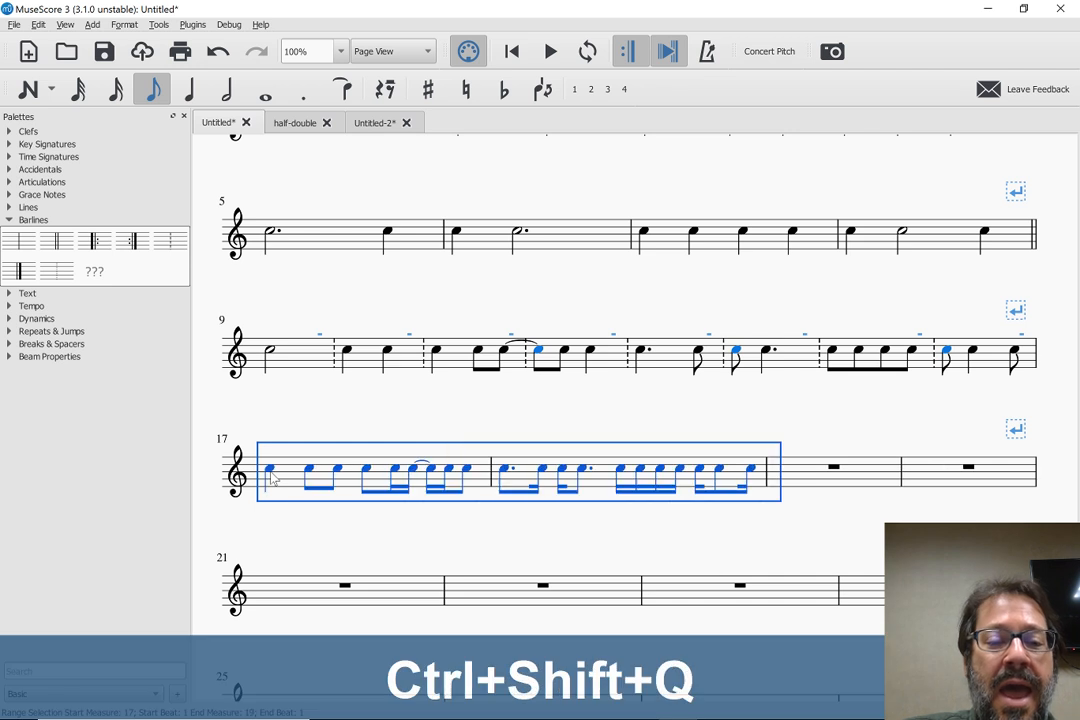
Delete the tie in measure 17 and the tie between measures 11 and 12
left_click(410, 432)
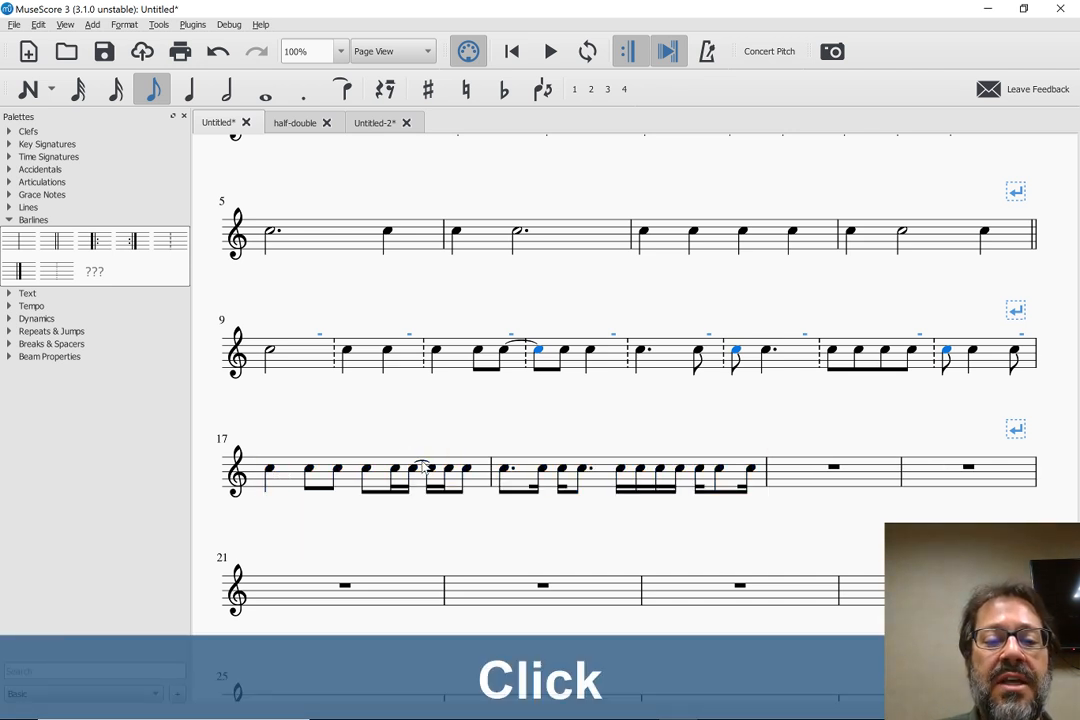
left_click(423, 462)
key("Delete")
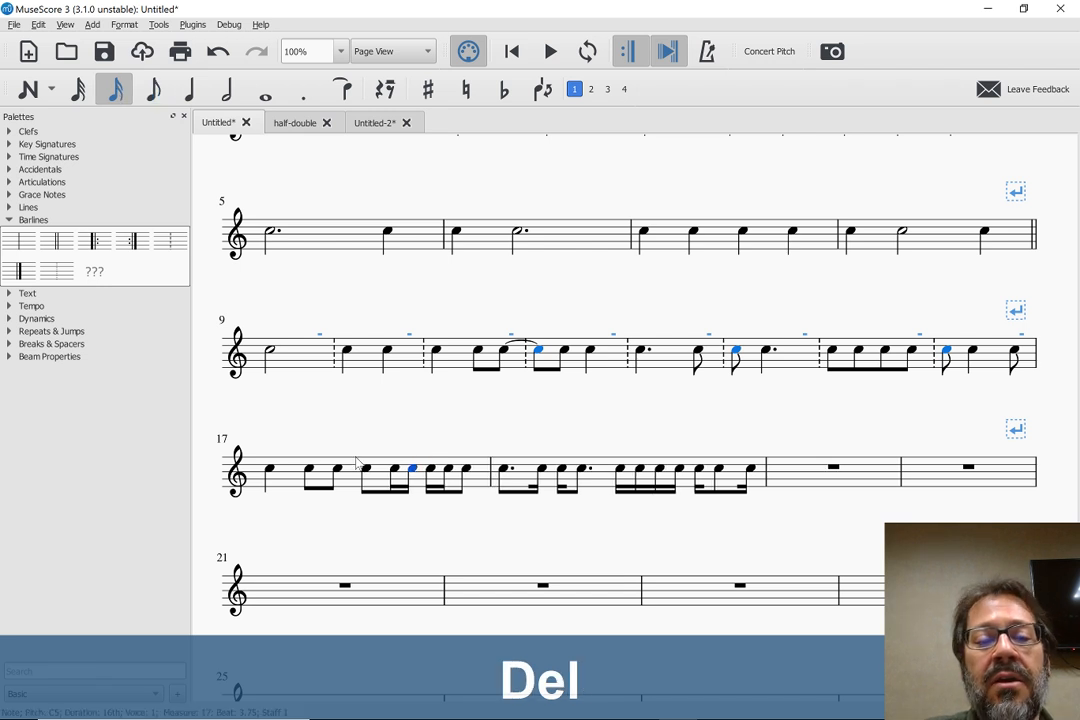
left_click(520, 344)
key("Delete")
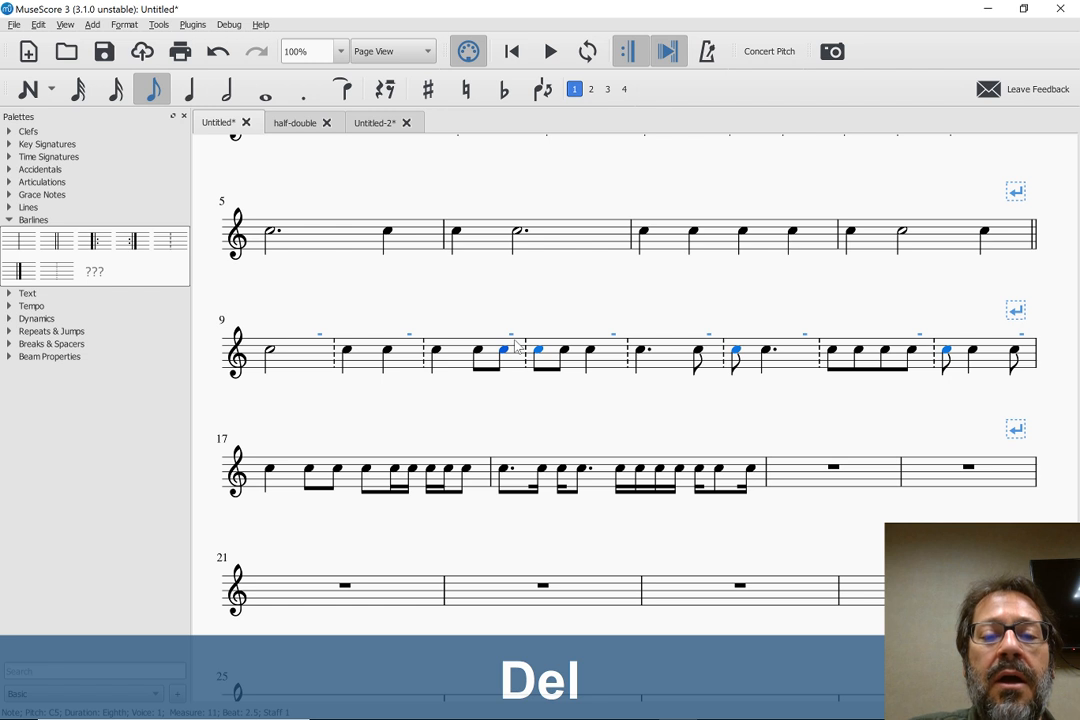
left_click(289, 424)
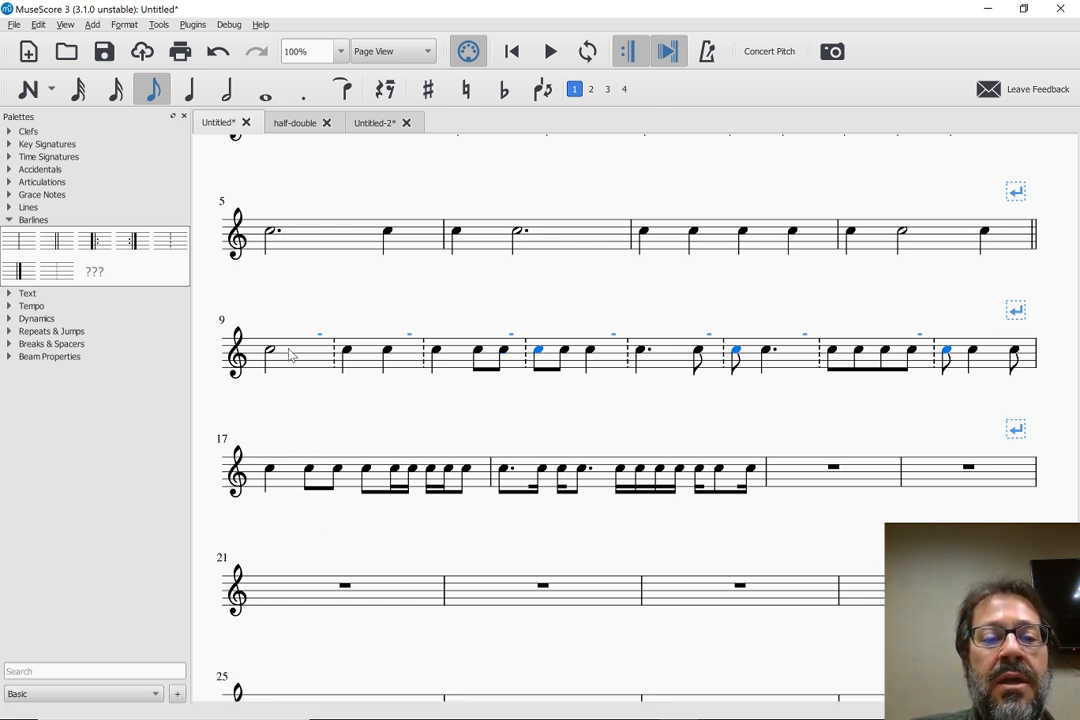
Try to clear the leftover note highlights by moving the whole score down an octave and back up
scroll(270, 473, "up", 2)
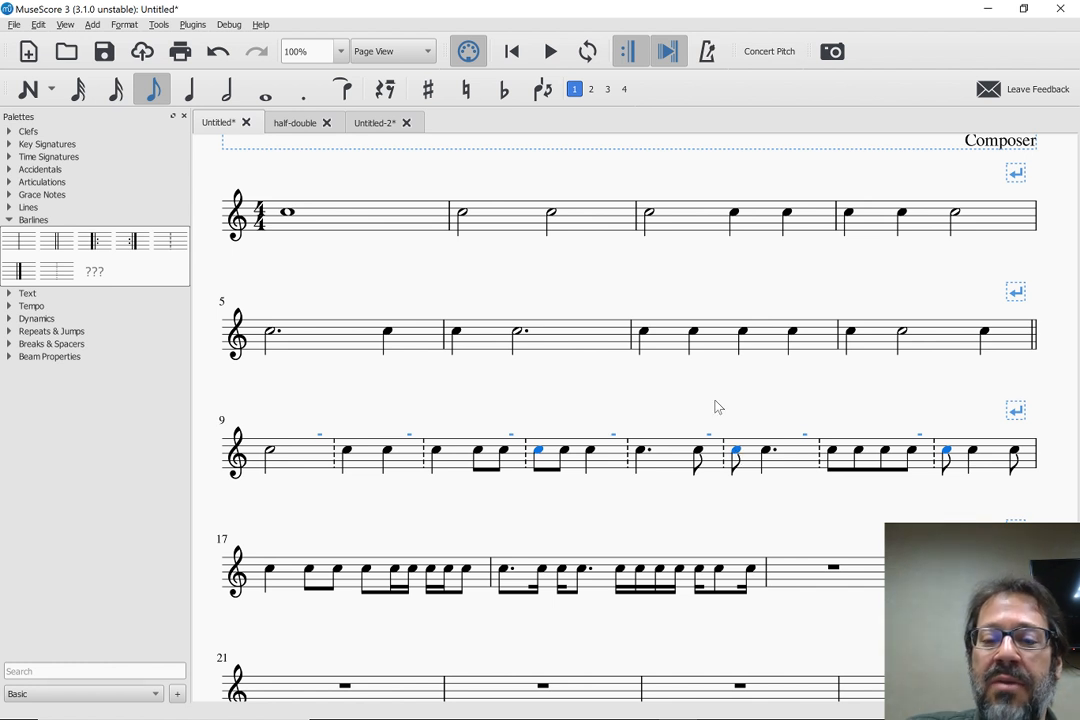
key("Delete")
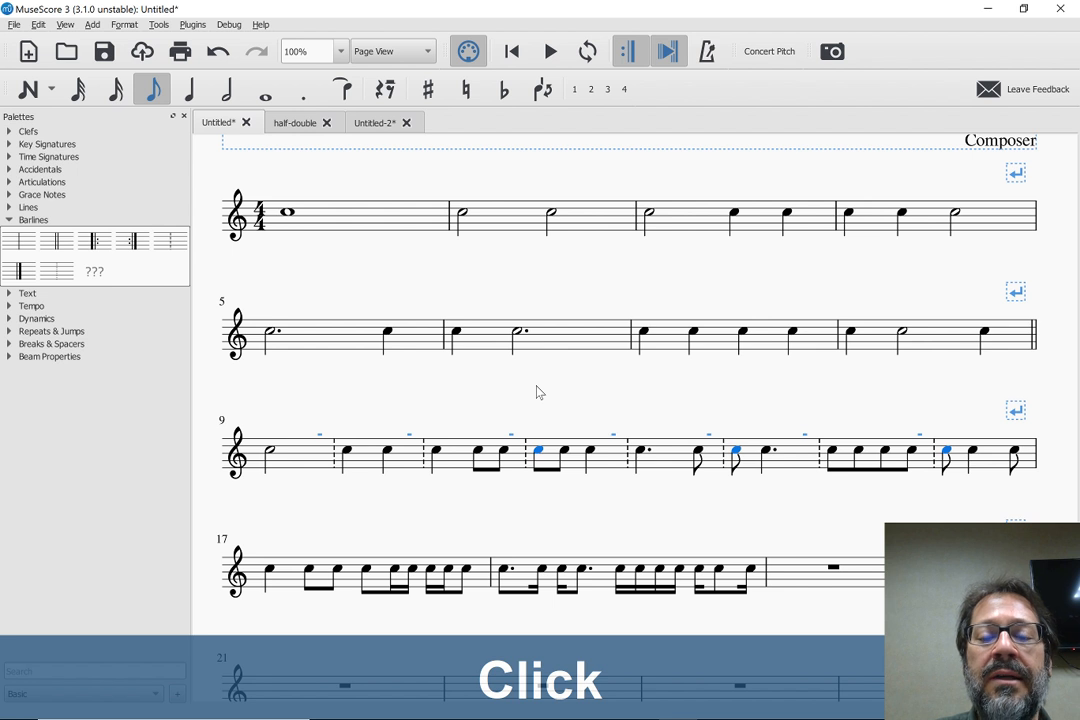
left_click(538, 455)
key("ctrl+a")
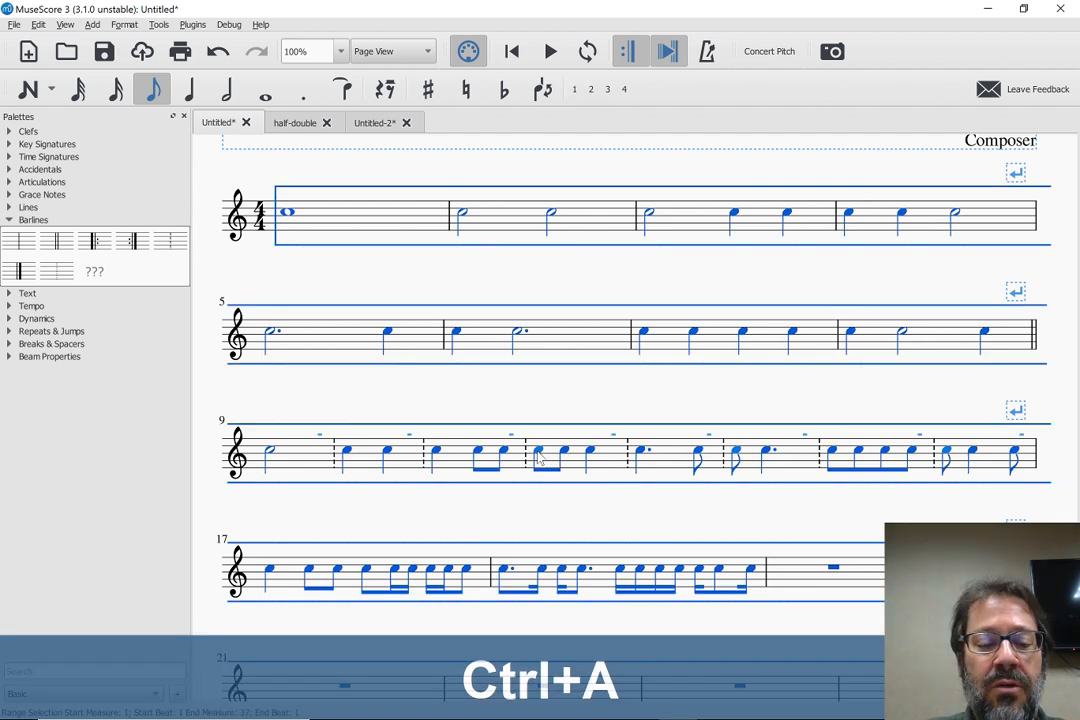
key("ctrl+Down")
key("ctrl+Up")
key("Escape")
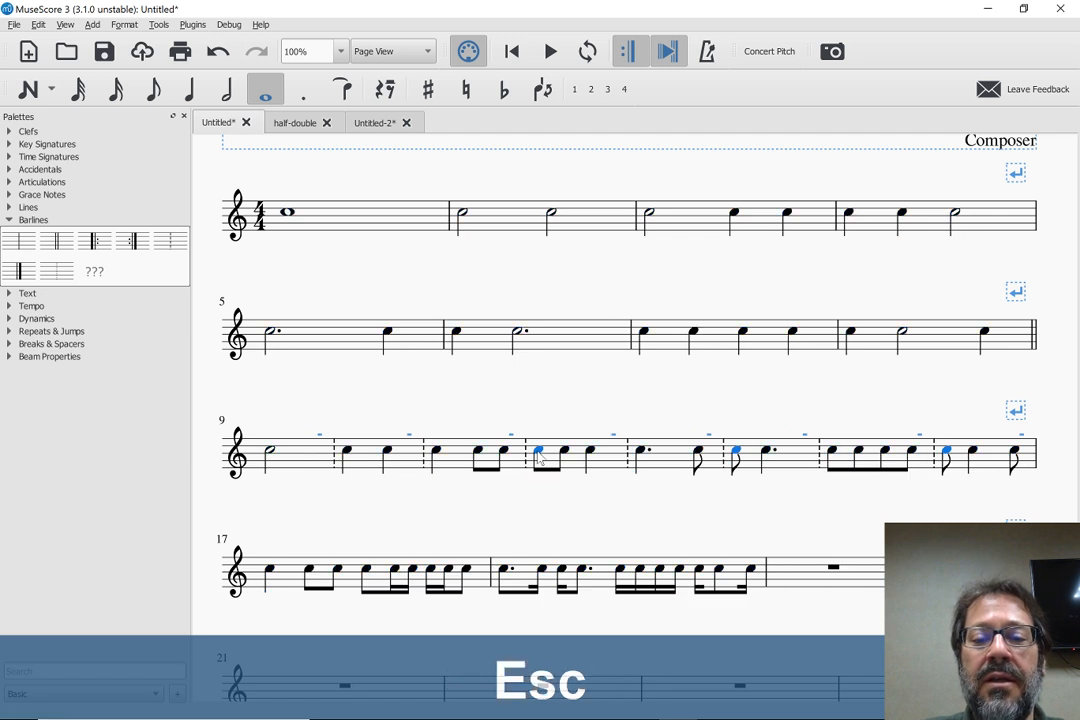
left_click(574, 406)
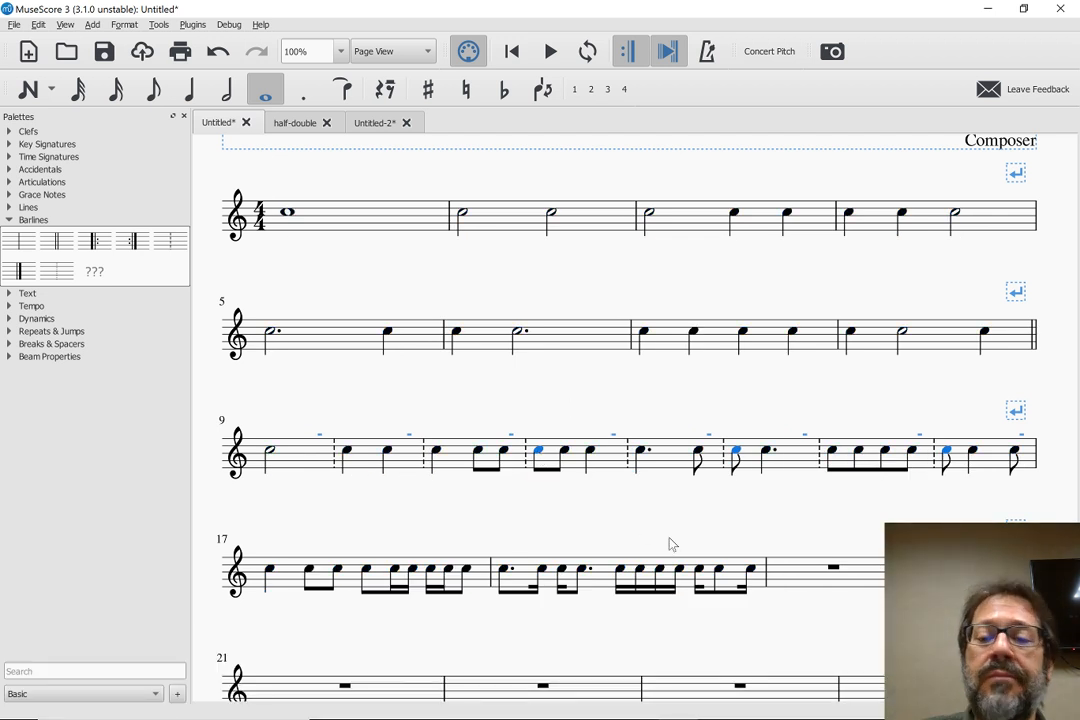
scroll(670, 541, "down", 3)
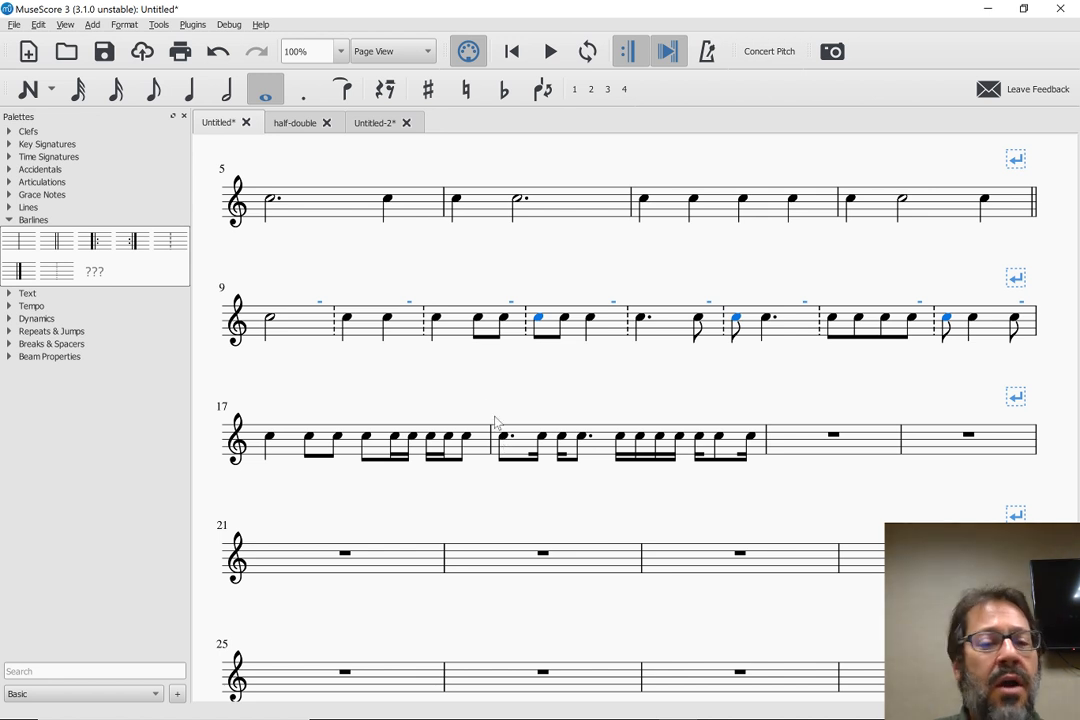
scroll(469, 380, "up", 2)
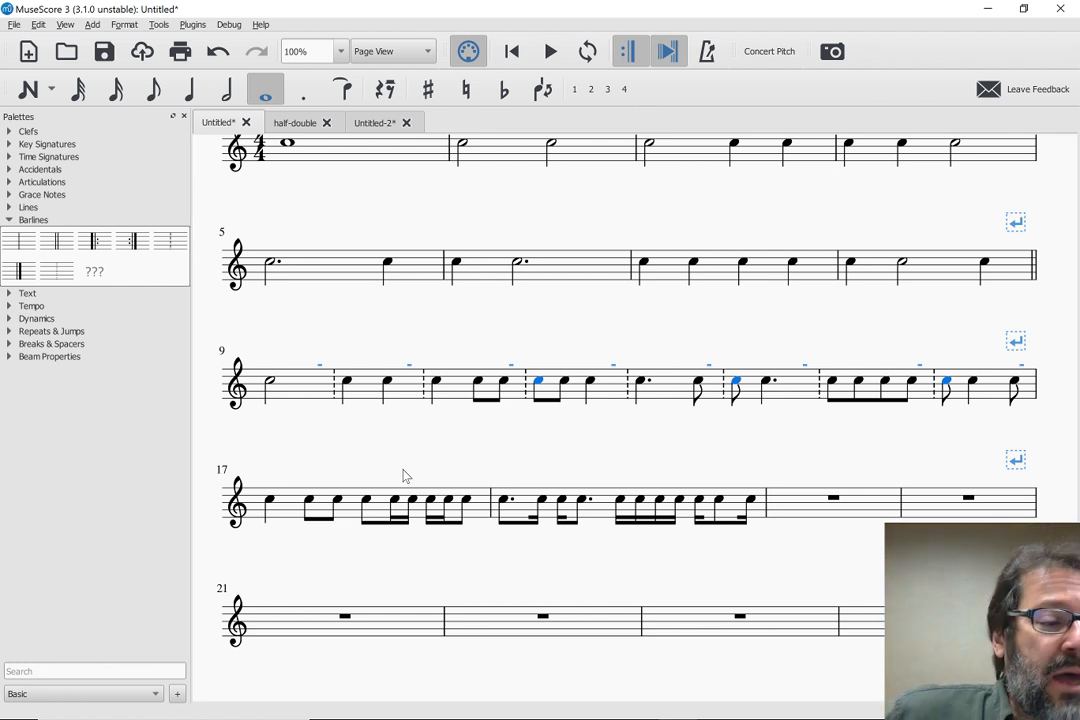
Copy the dotted eighth and sixteenth notes on the first beat of measure 18
left_click(565, 501)
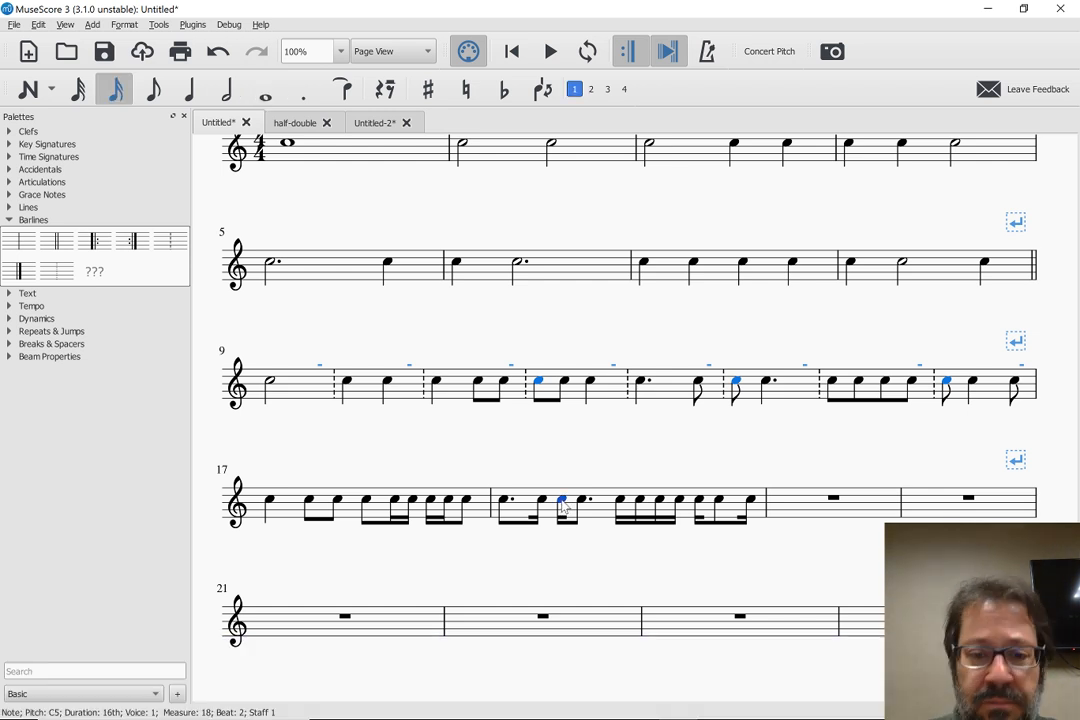
left_click(505, 507)
key("shift+Right")
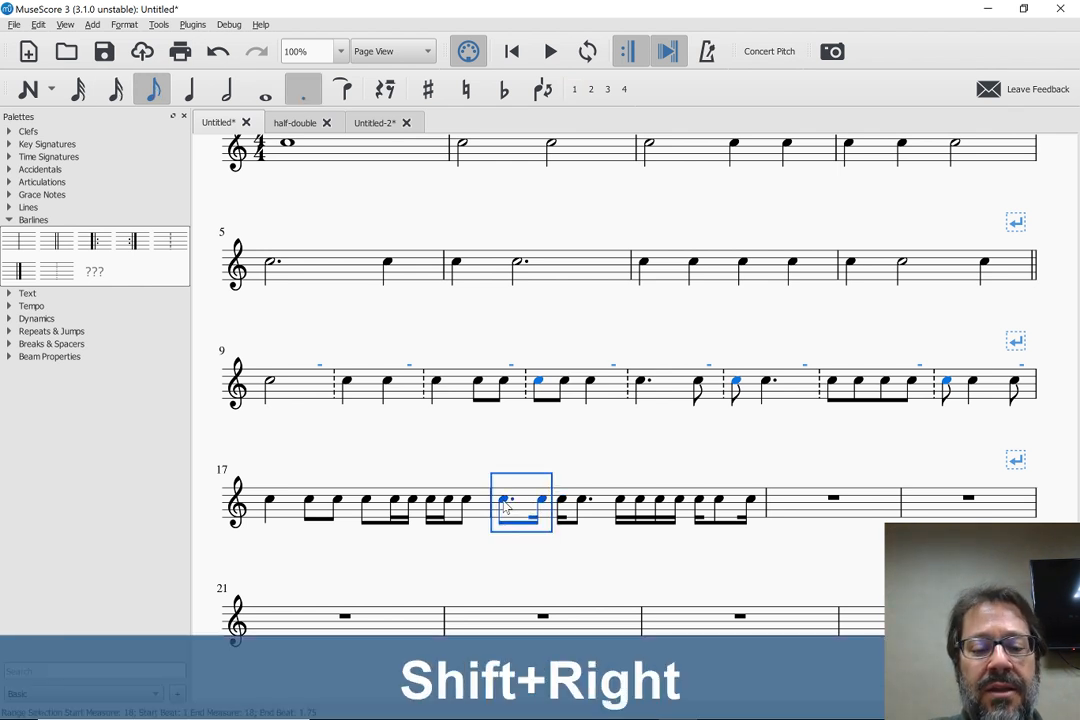
key("ctrl+c")
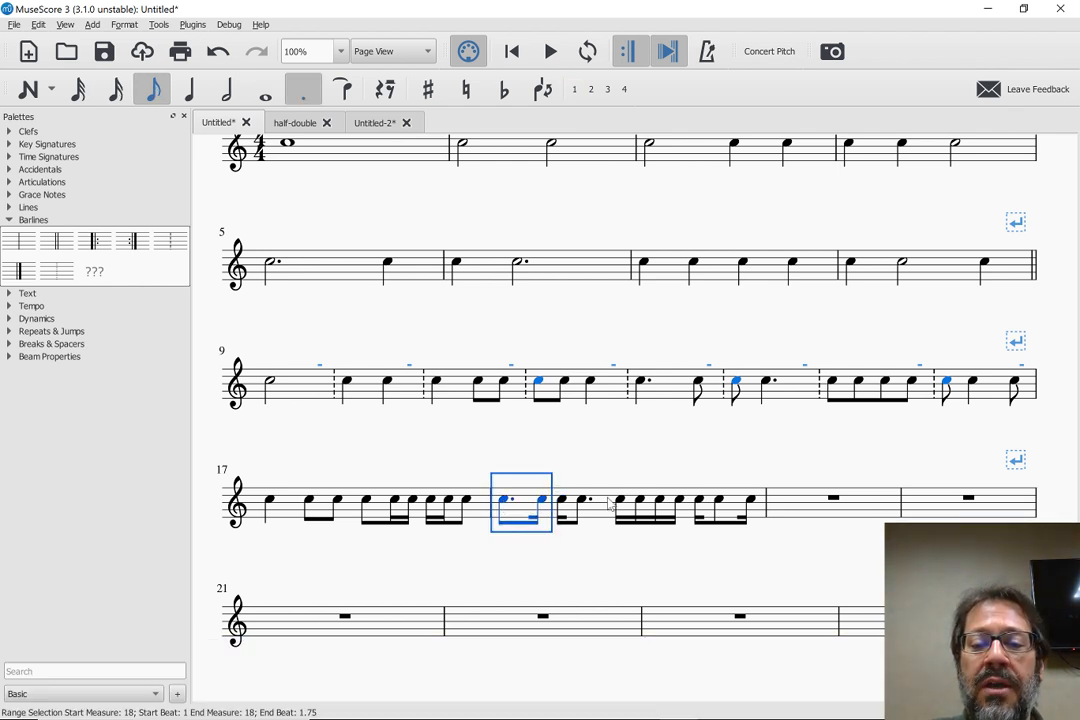
Add a line break after measure 18 and double barlines at the ends of measures 16 and 18
left_click(605, 507)
key("Return")
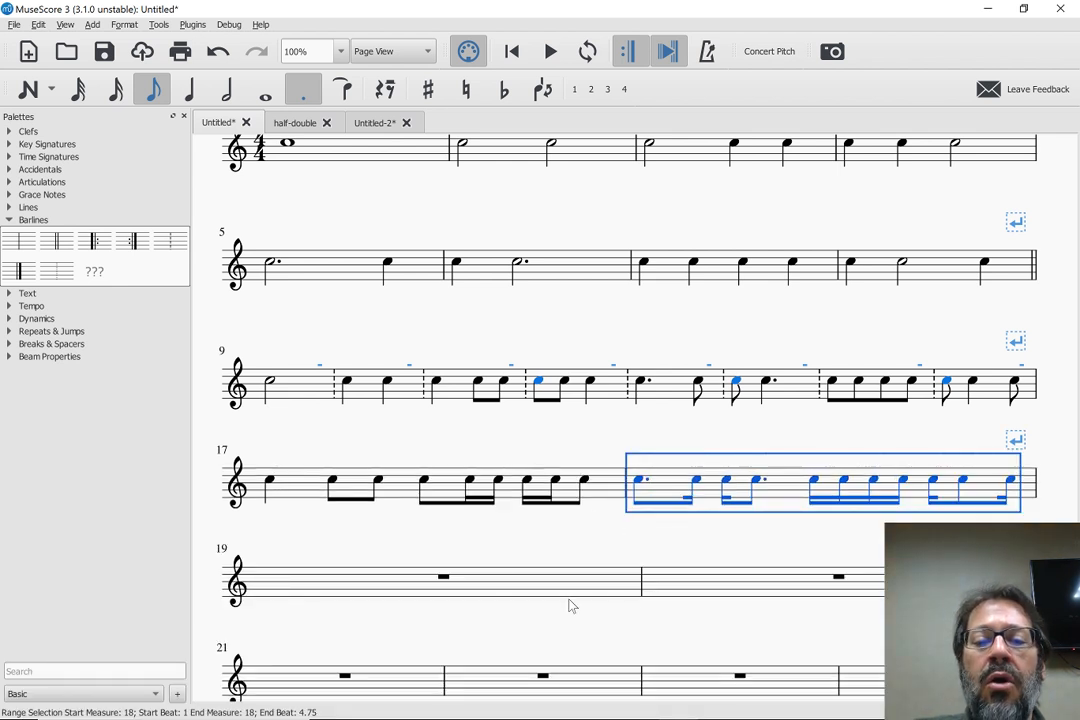
scroll(485, 575, "down", 3)
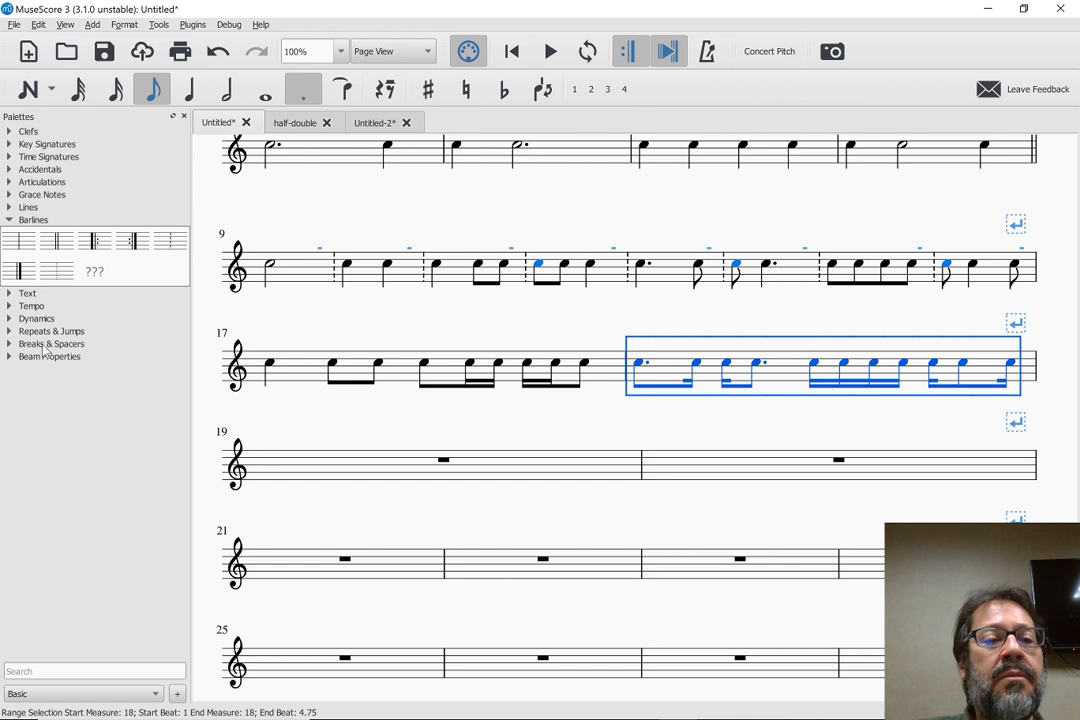
left_click_drag(57, 241, 980, 278)
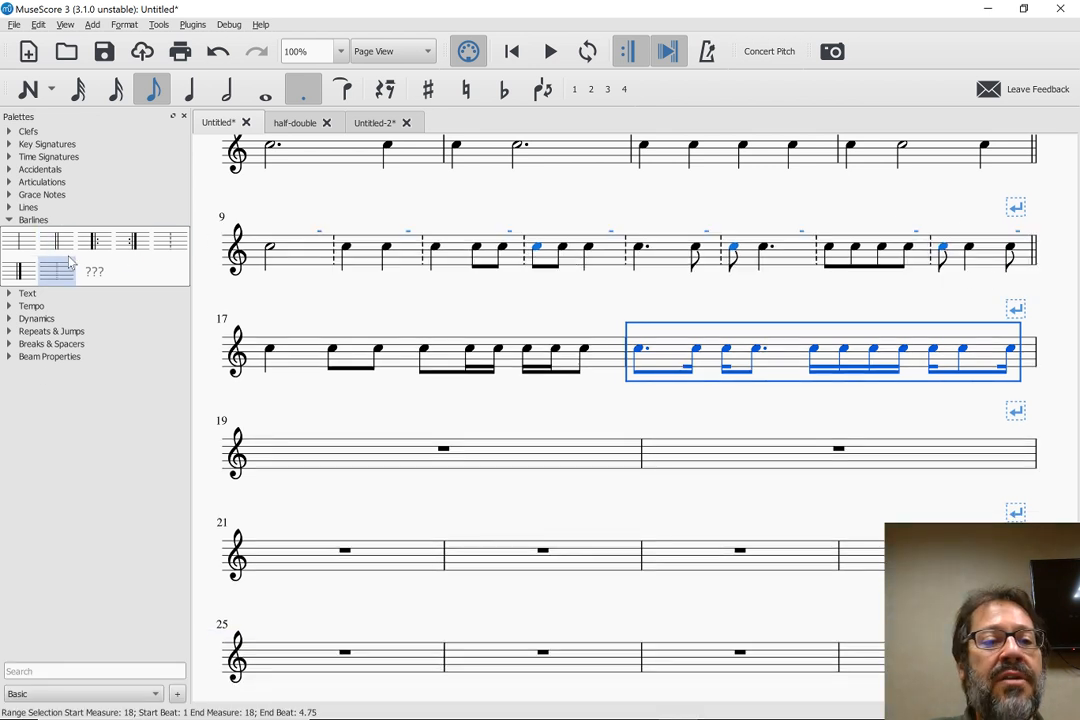
left_click_drag(57, 241, 788, 361)
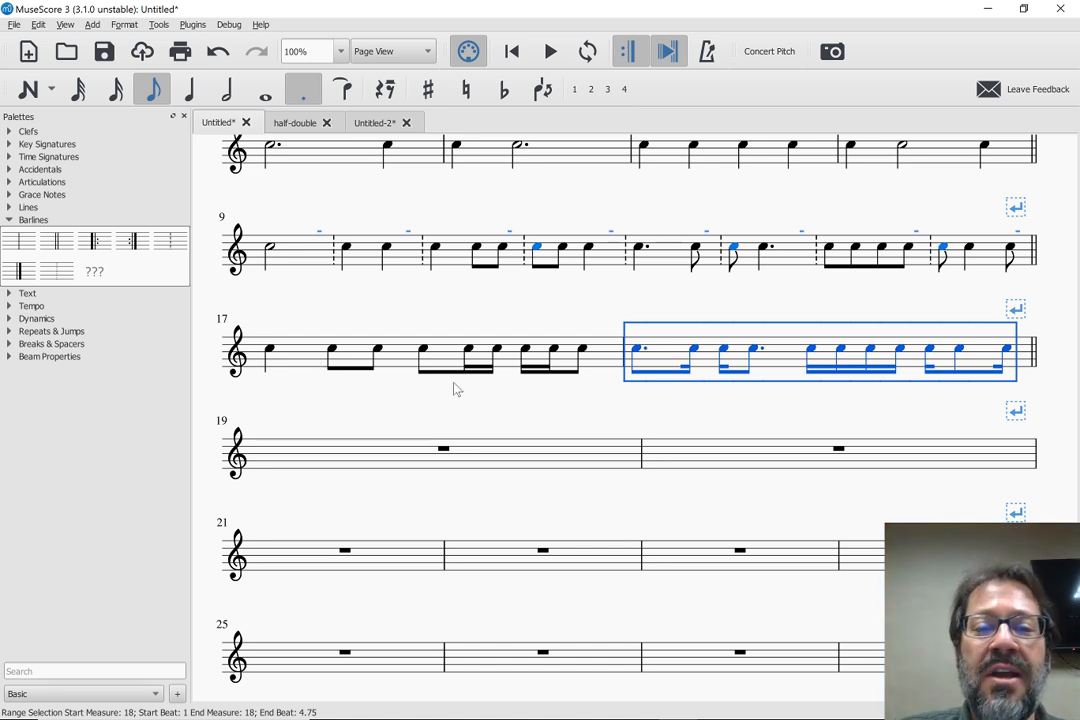
Check the colour of measure 12's first note in the Inspector, and close the Inspector
left_click(537, 249)
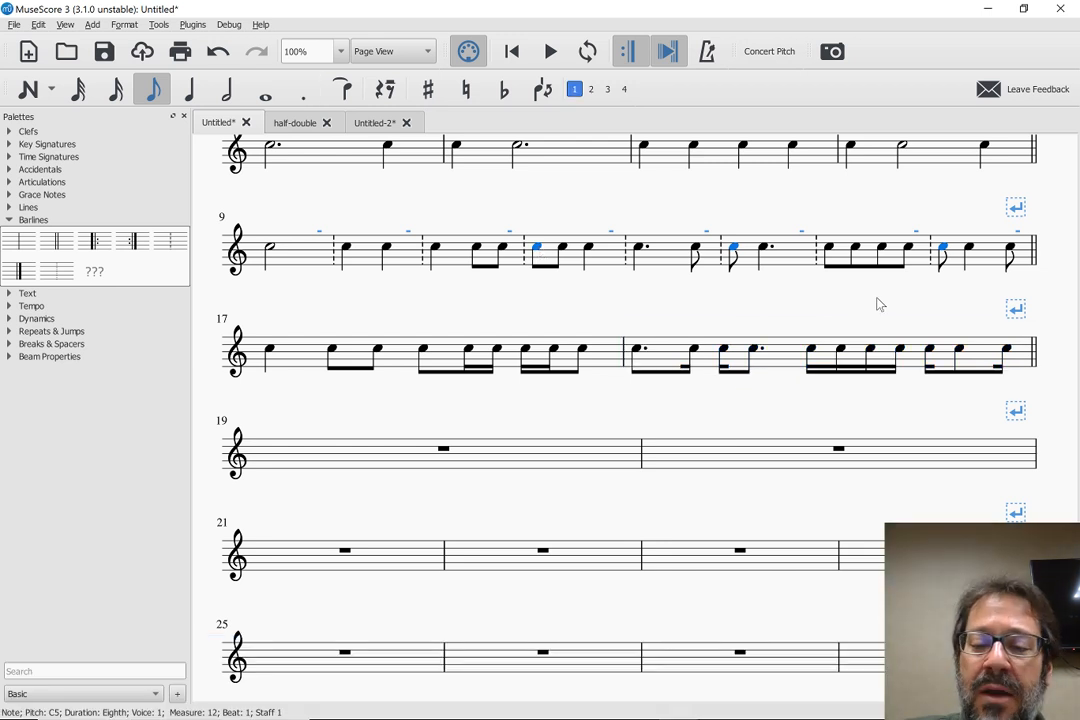
key("F10")
key("F10")
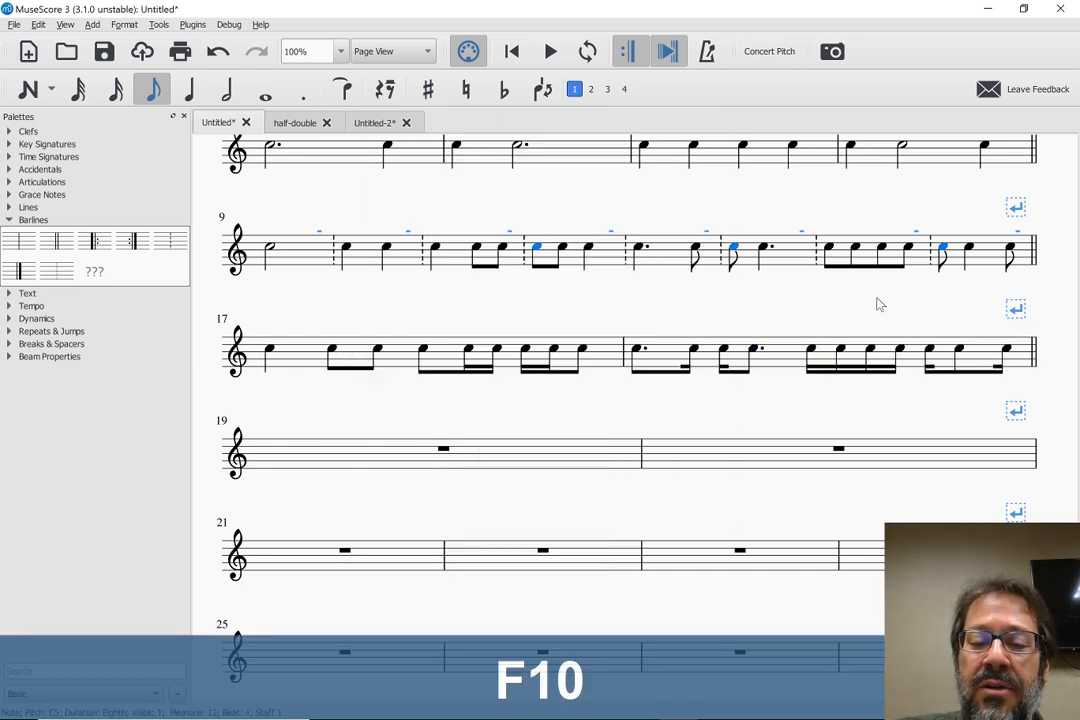
key("F8")
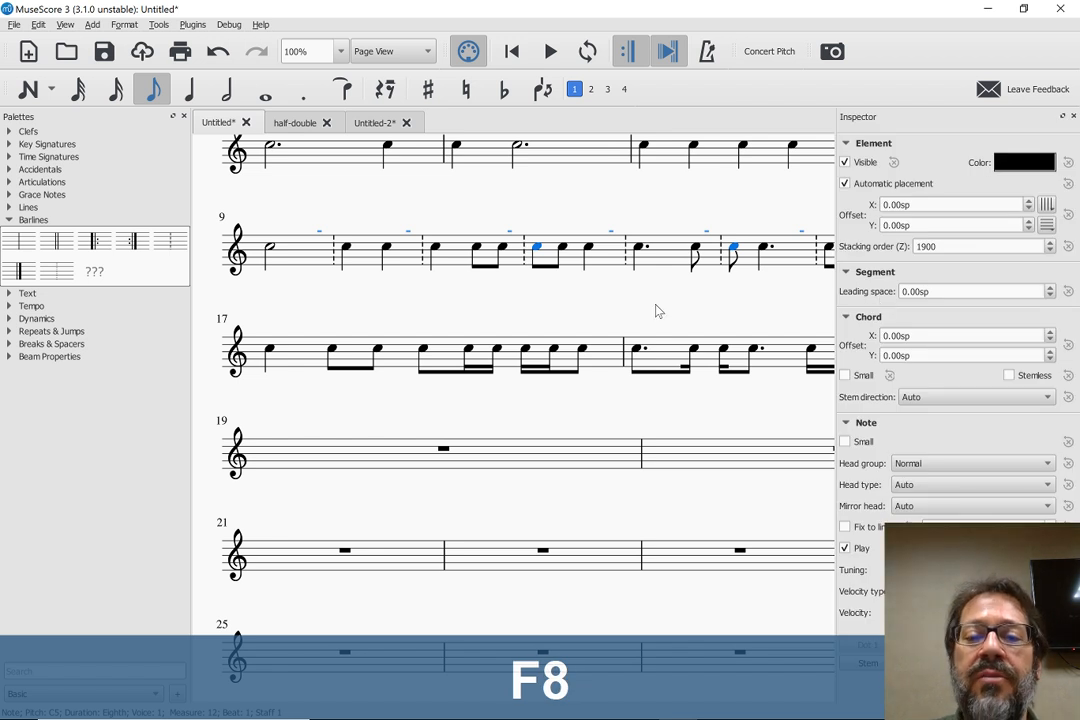
left_click(537, 250)
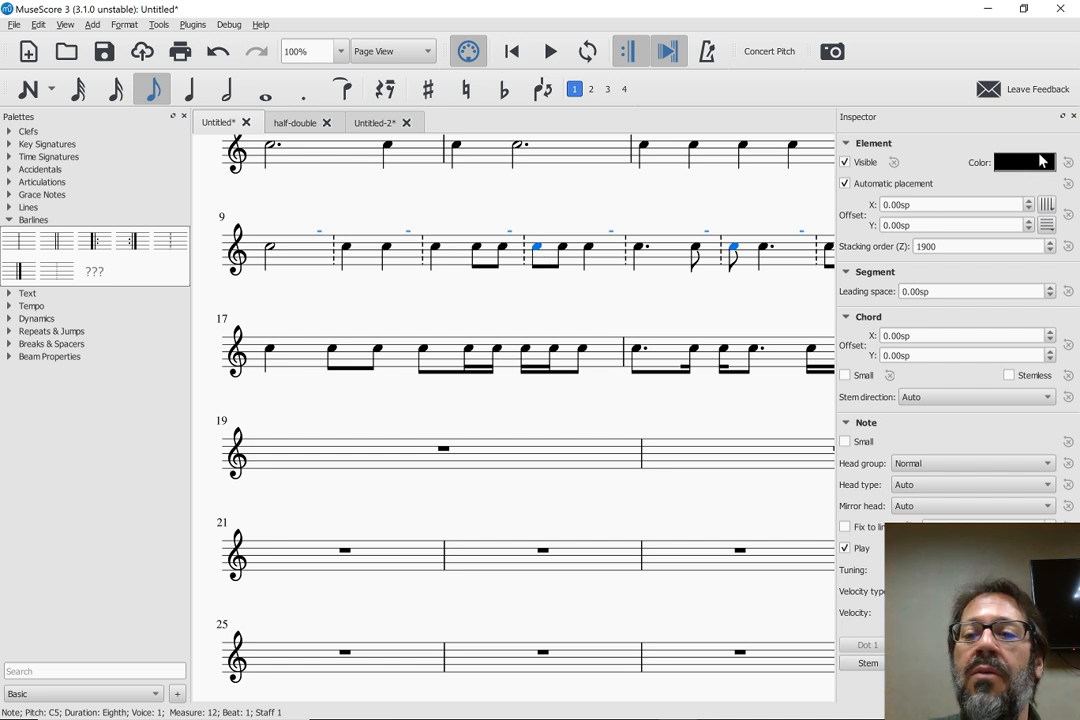
key("F8")
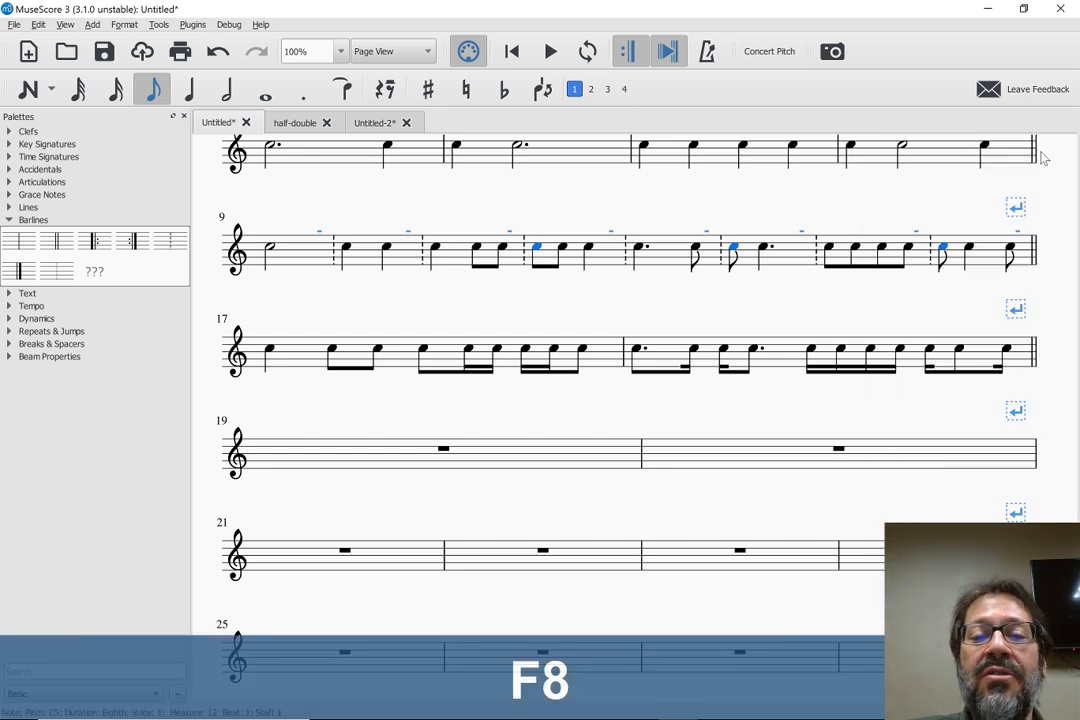
Delete measure 12's highlighted first note and re-enter it as an eighth-note C
key("Delete")
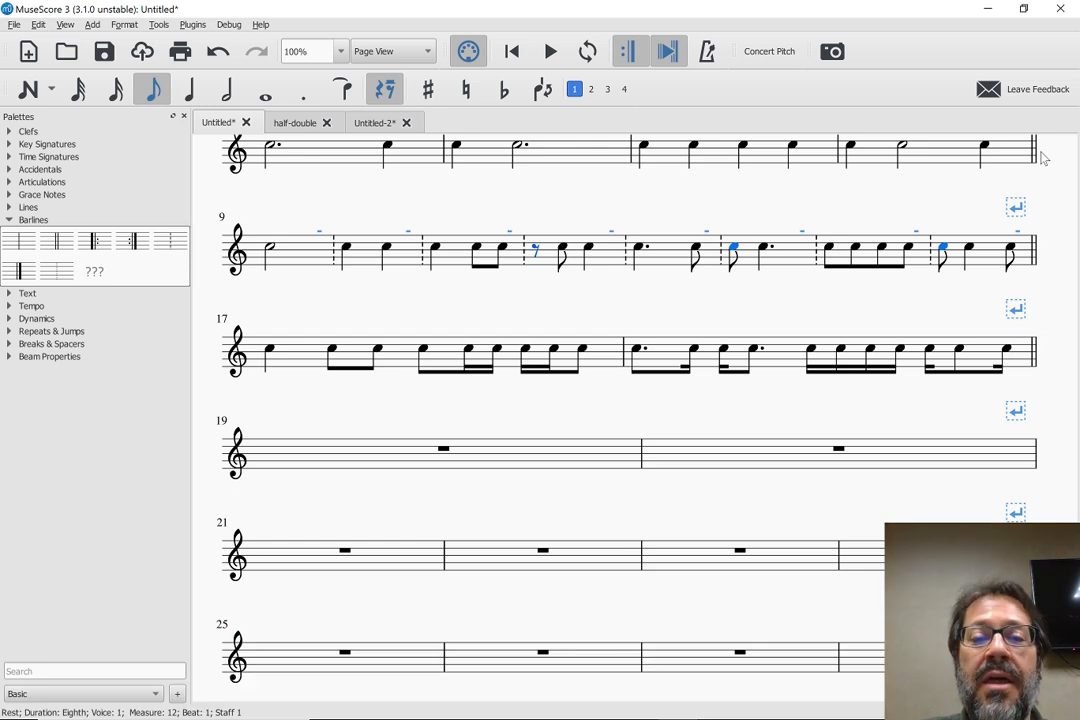
key("c")
key("Escape")
key("Escape")
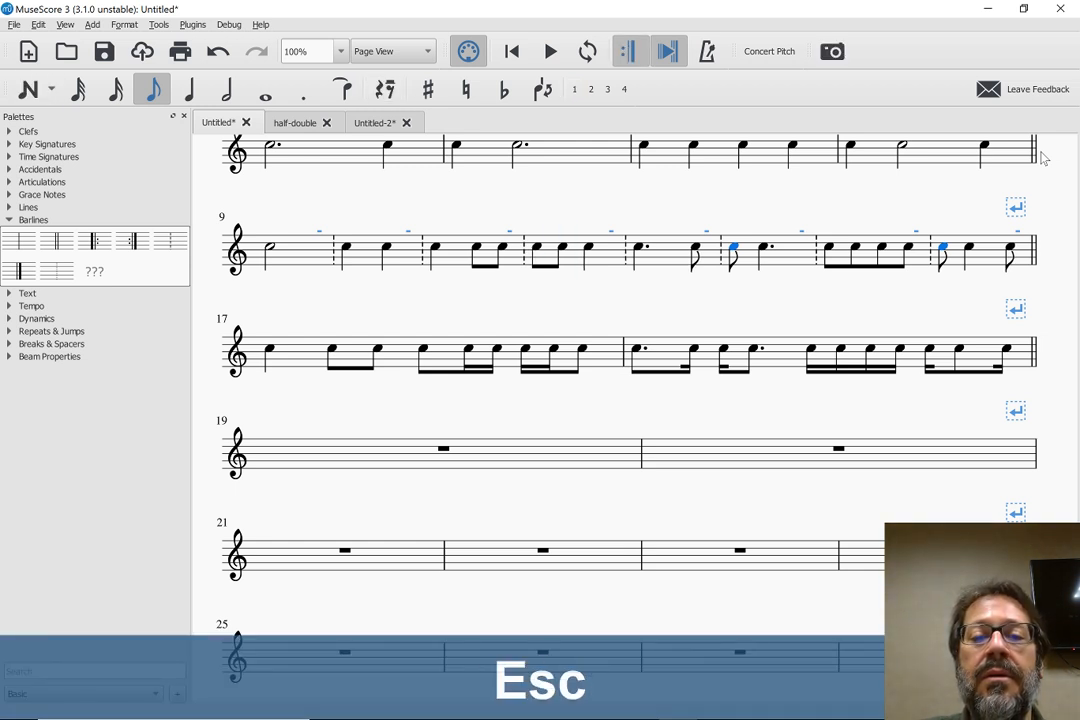
Delete the highlighted first notes of measures 14 and 16 and re-enter each as an eighth-note C
left_click(734, 250)
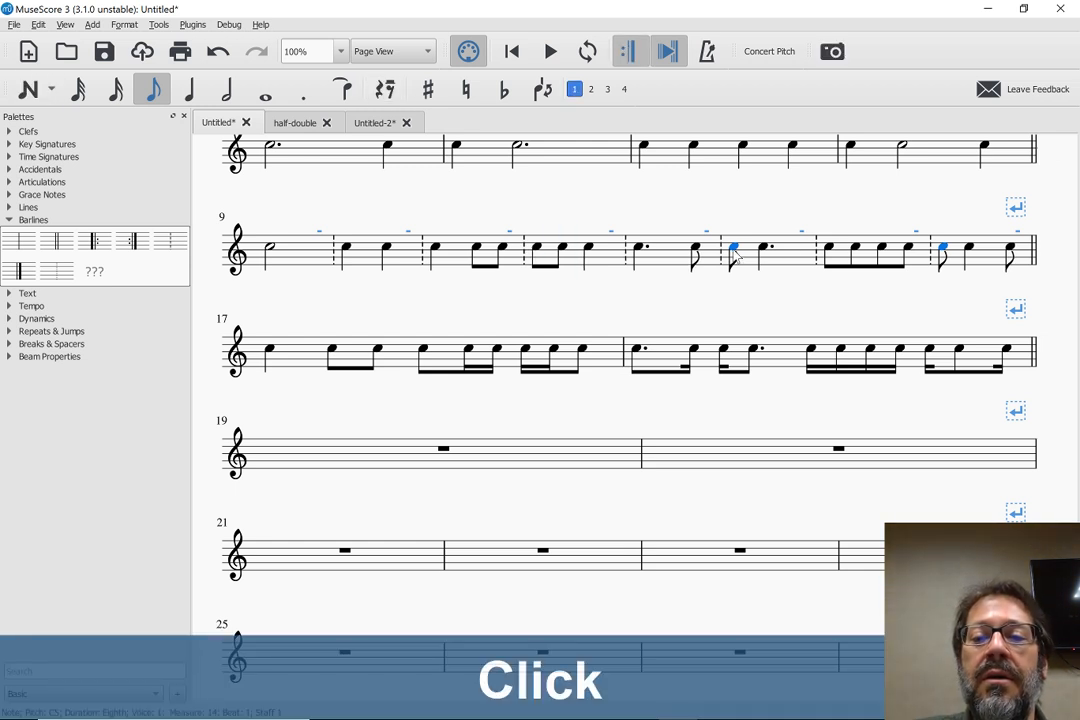
key("Delete")
key("c")
key("Escape")
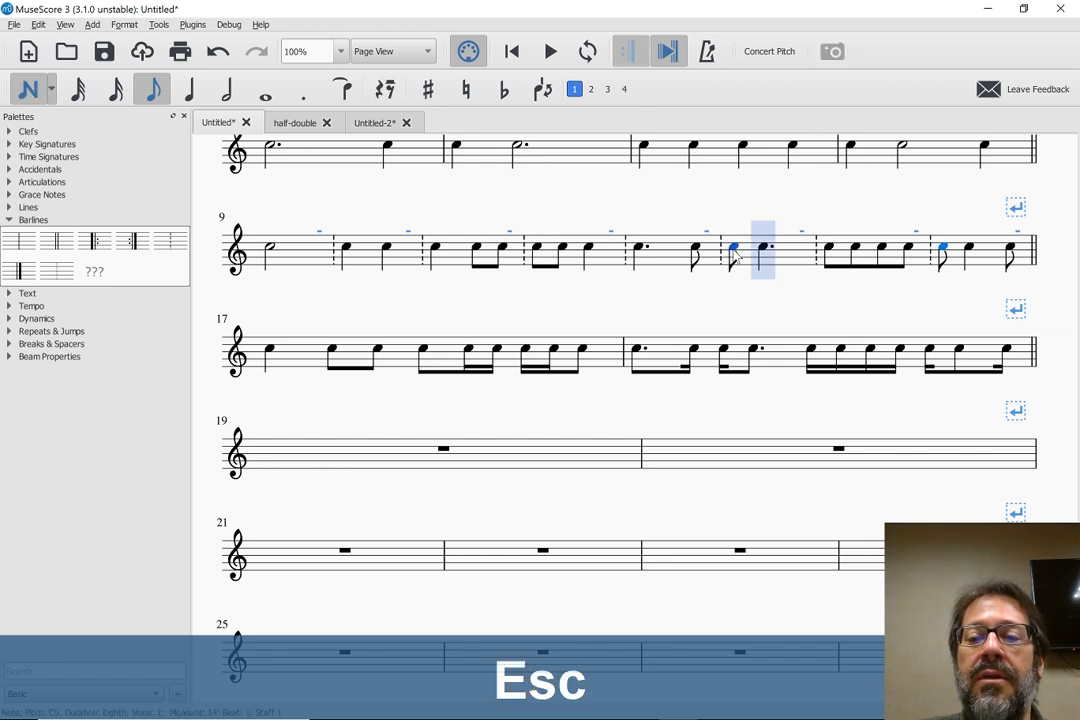
left_click(946, 250)
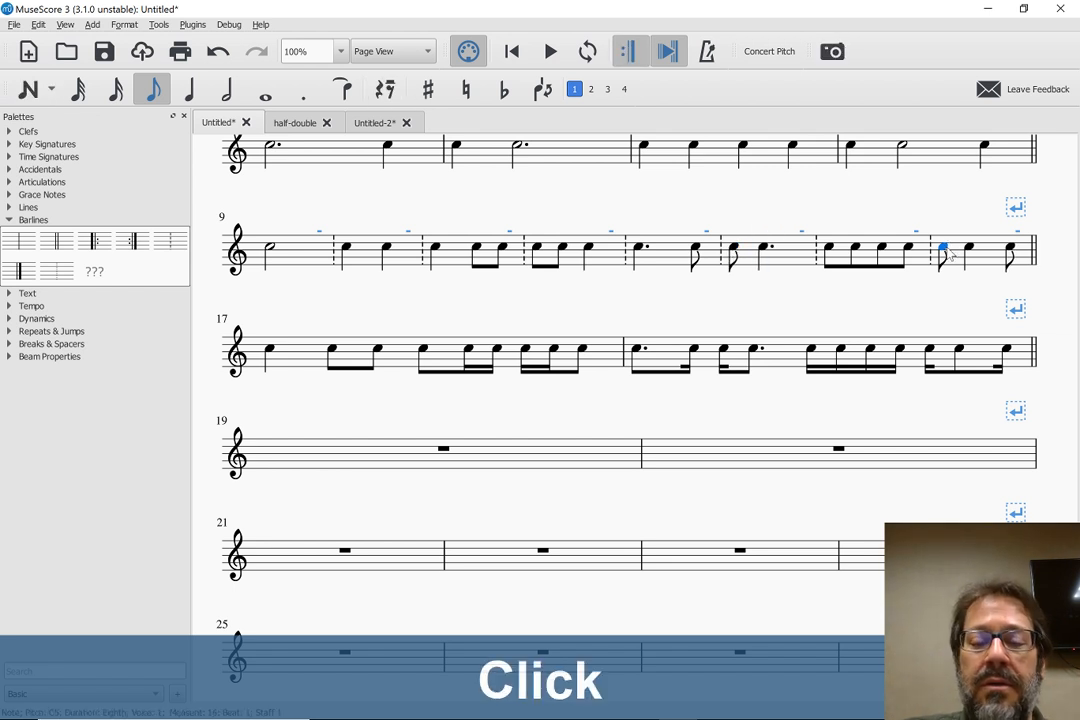
key("Delete")
key("c")
key("Escape")
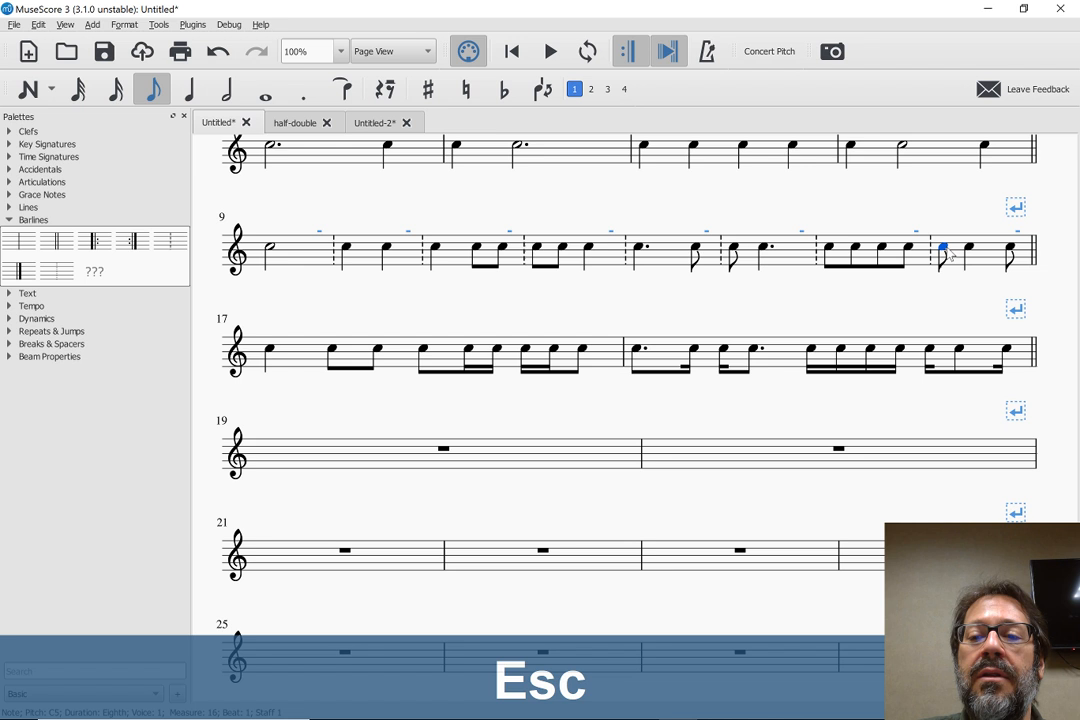
left_click(833, 311)
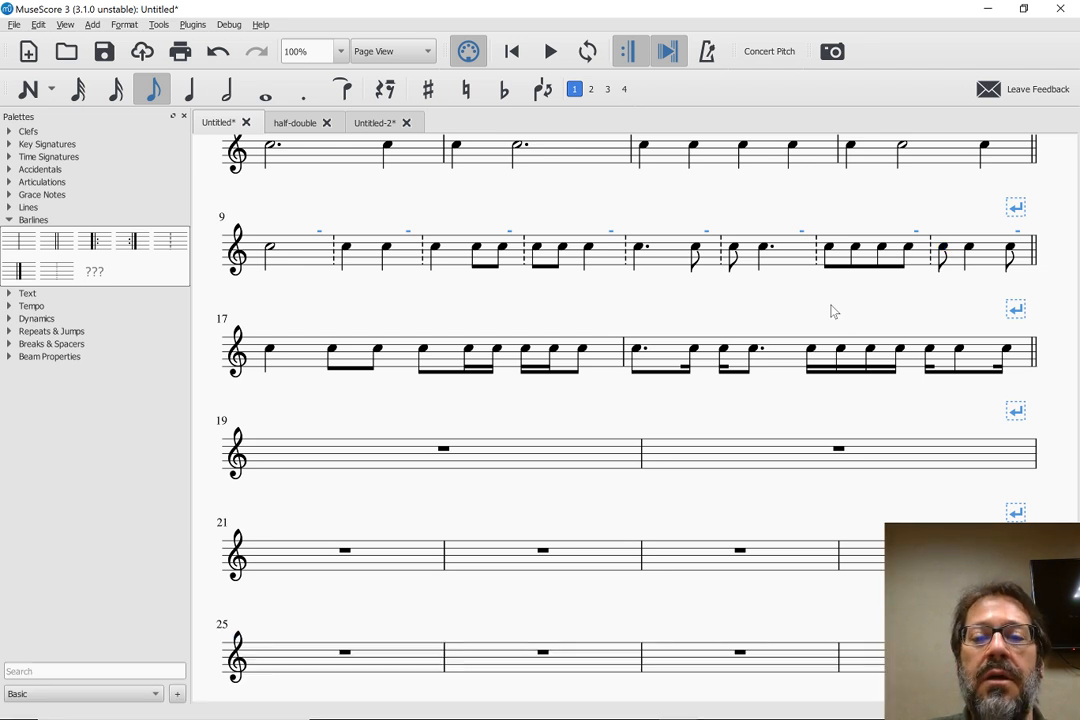
Copy the dotted-eighth and sixteenth pair from measure 18's first beat and paste it at the start of measure 19
scroll(833, 311, "up", 1)
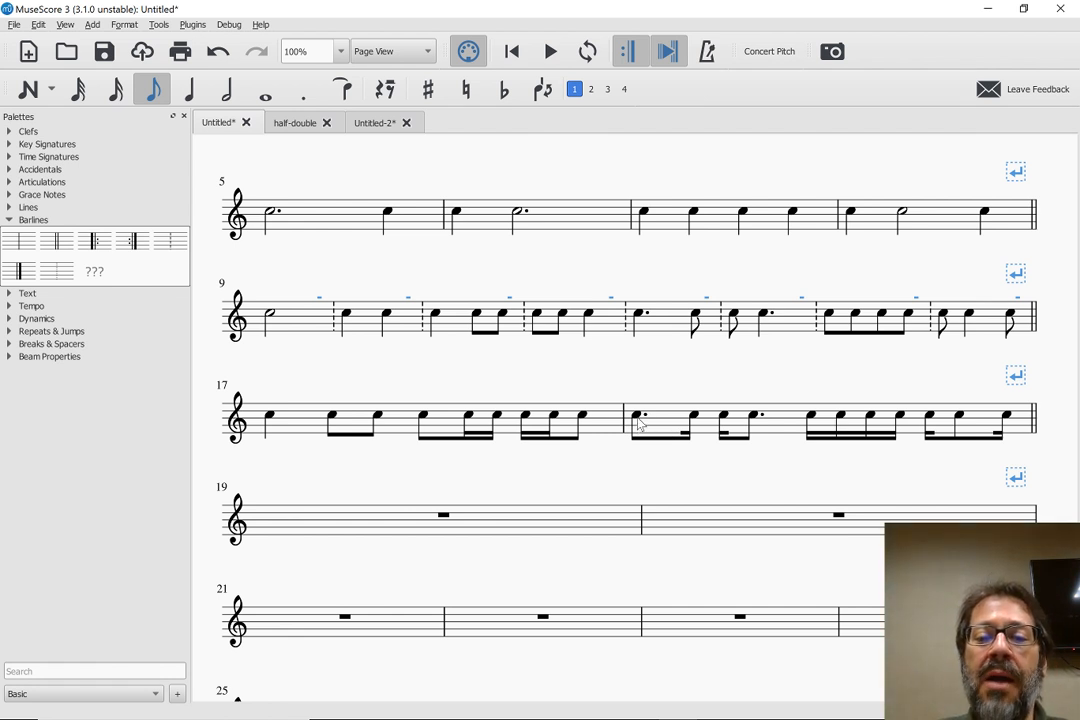
left_click_drag(640, 425, 636, 418)
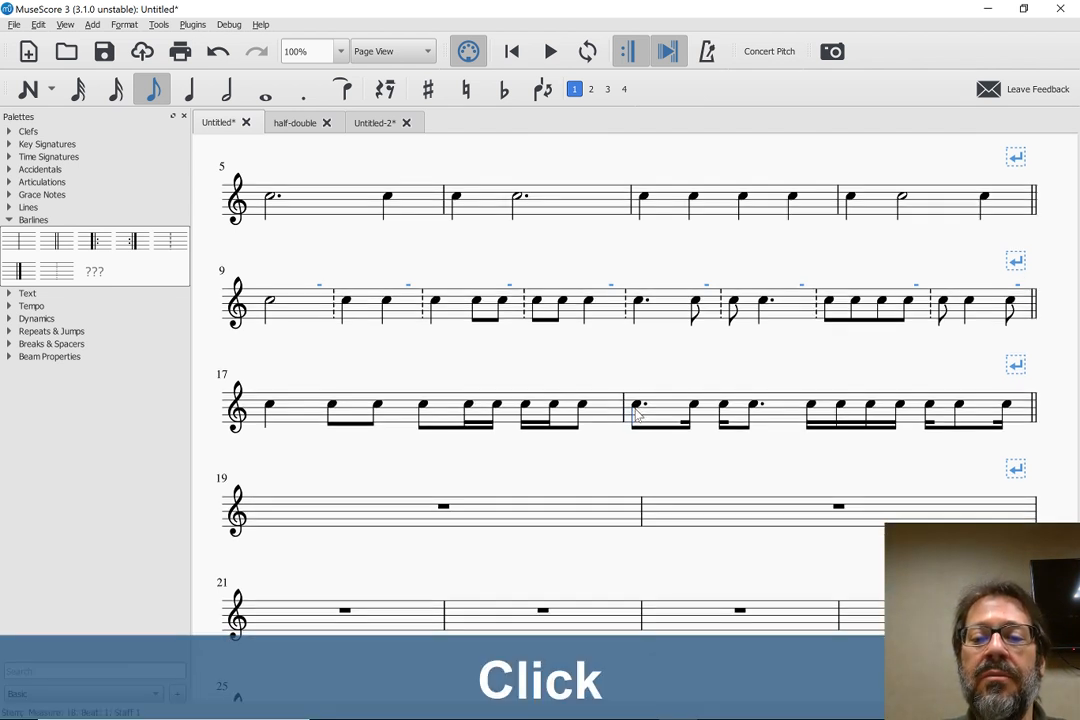
left_click(637, 407)
key("shift+Right")
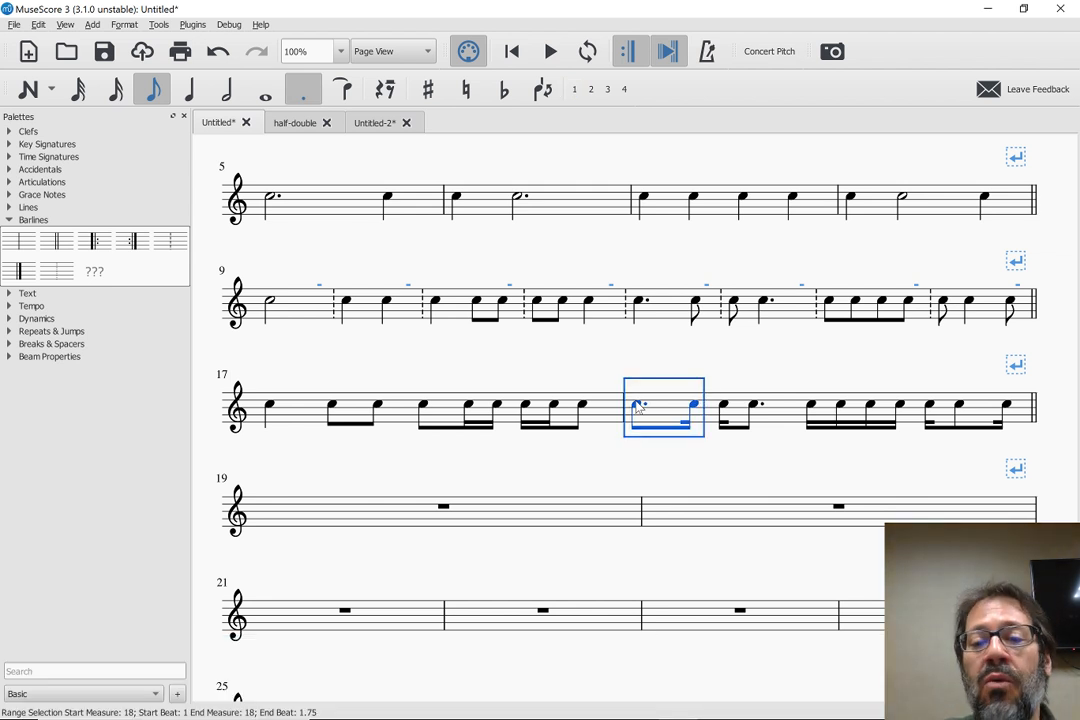
key("ctrl+c")
left_click(322, 517)
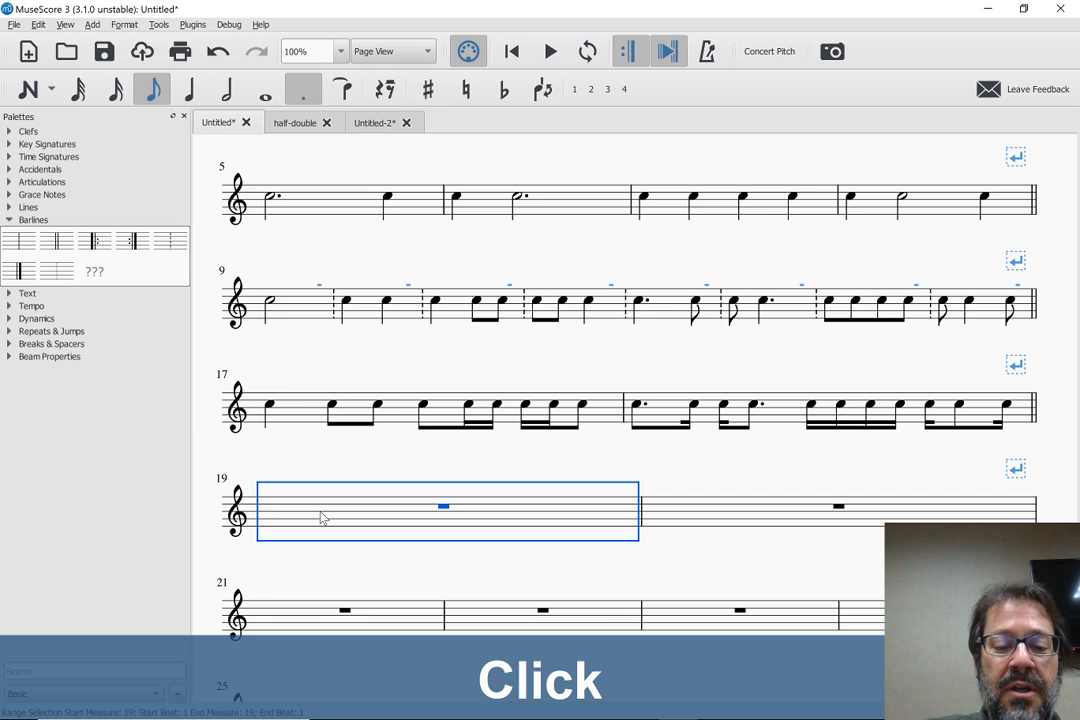
key("ctrl+v")
left_click(417, 509)
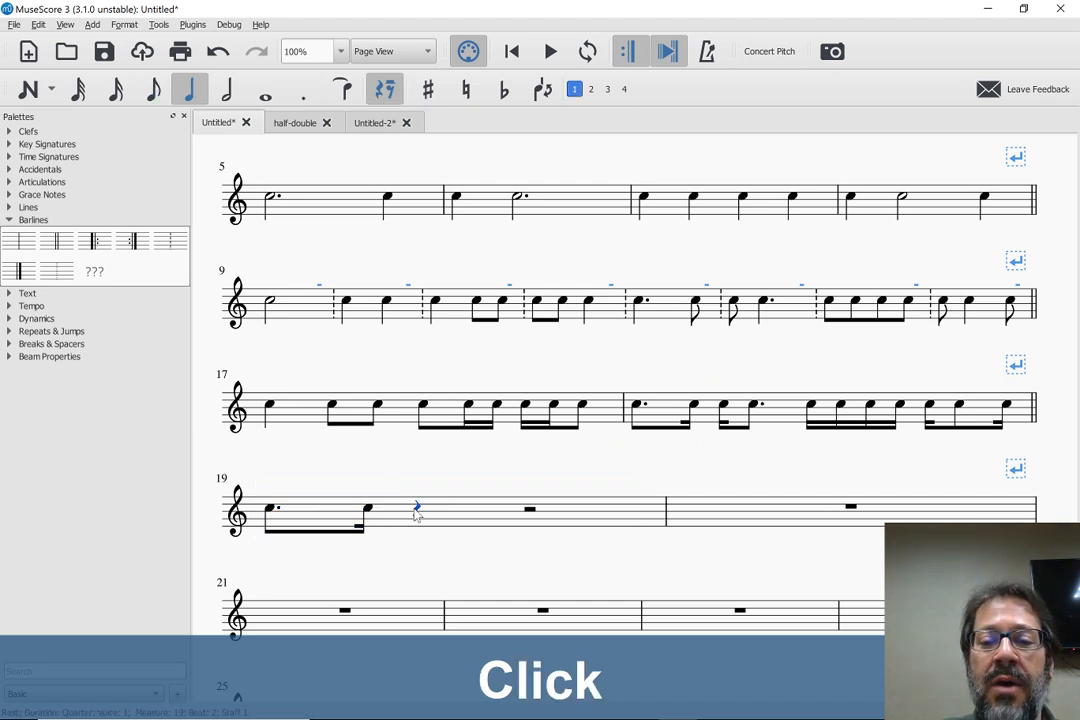
Copy the sixteenth, eighth and sixteenth group from measure 18's last beat and paste it on beat 2 of measure 19
left_click(930, 407)
key("shift+Right")
key("shift+Right")
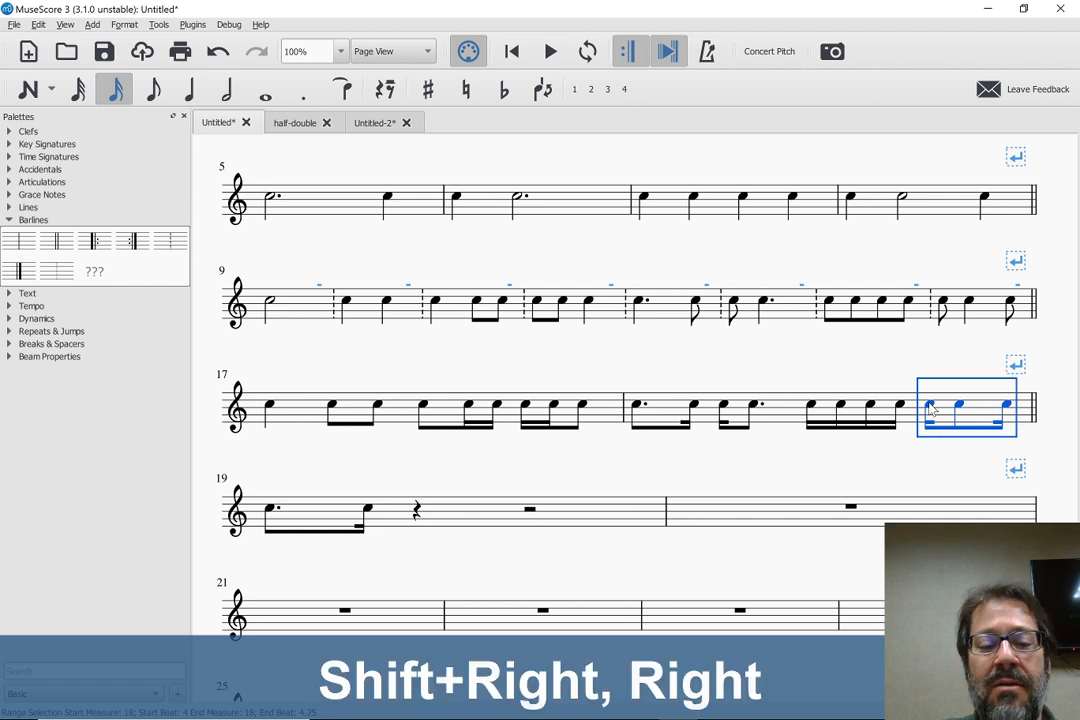
key("ctrl+c")
left_click(418, 520)
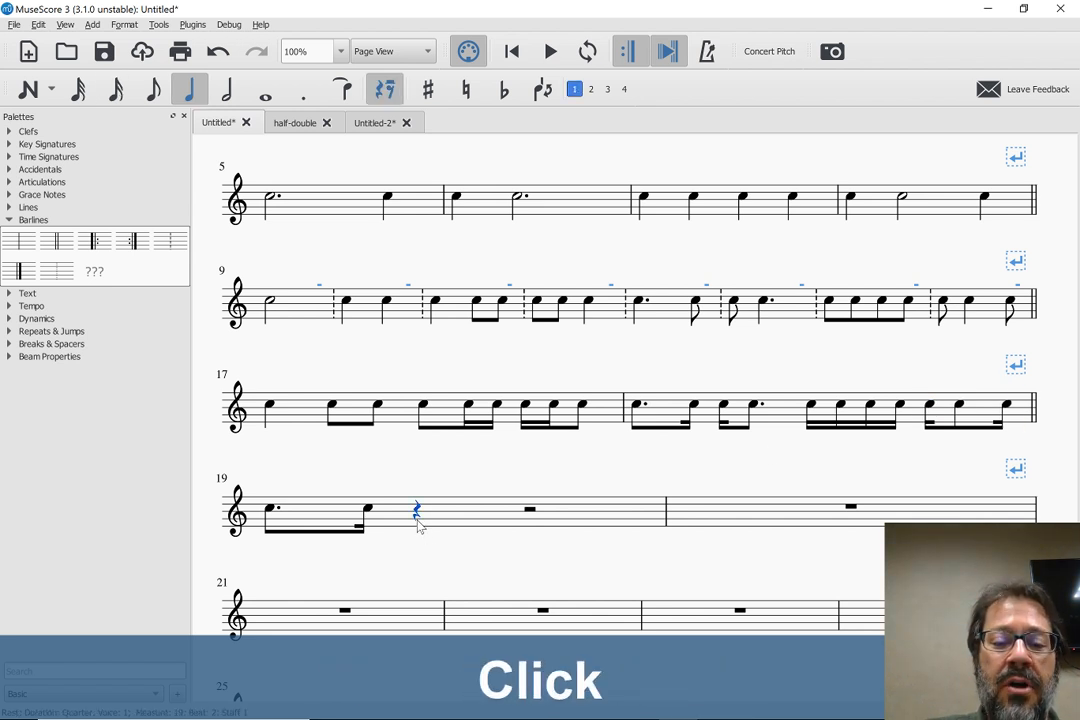
key("ctrl+v")
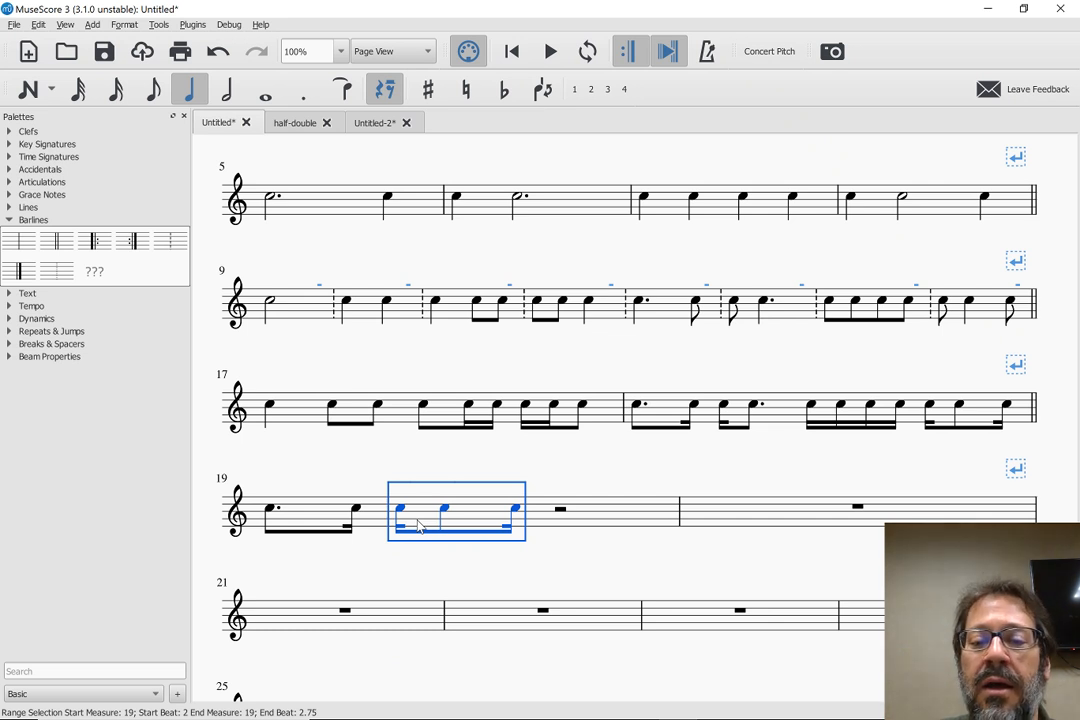
left_click(560, 511)
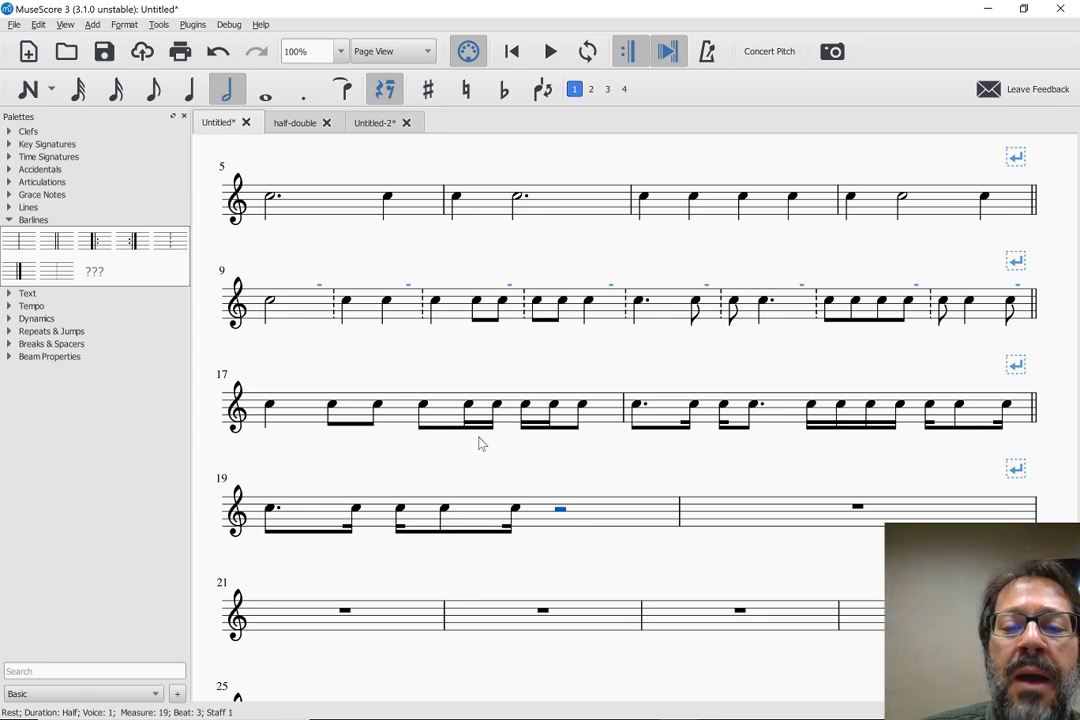
left_click(515, 510)
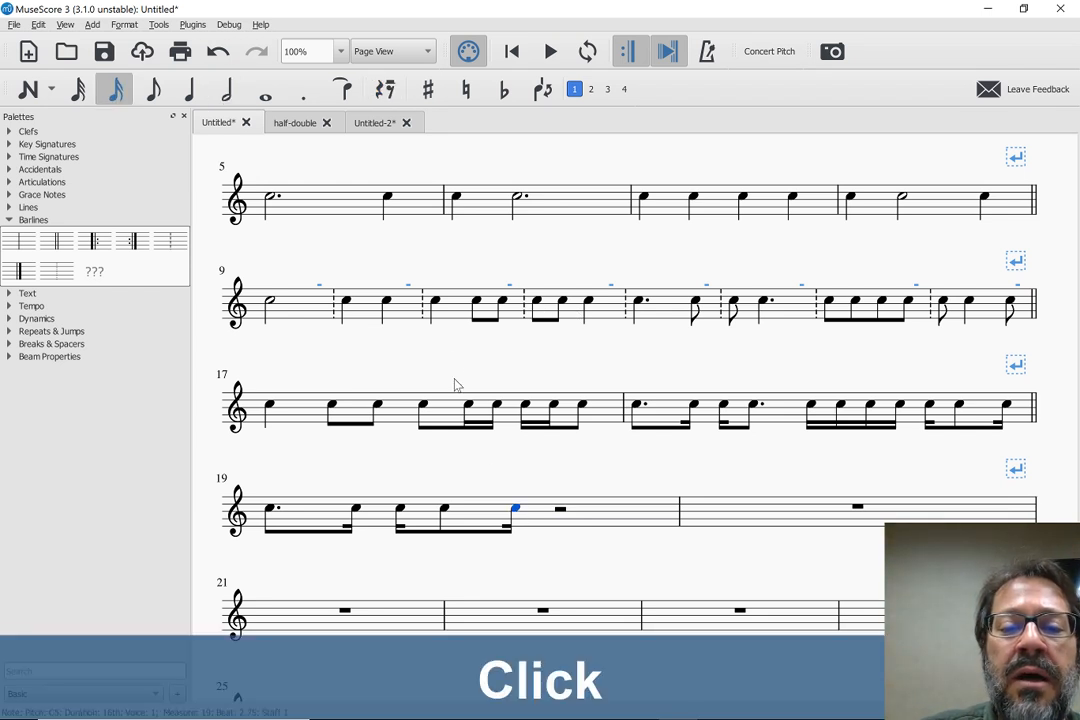
left_click(435, 302)
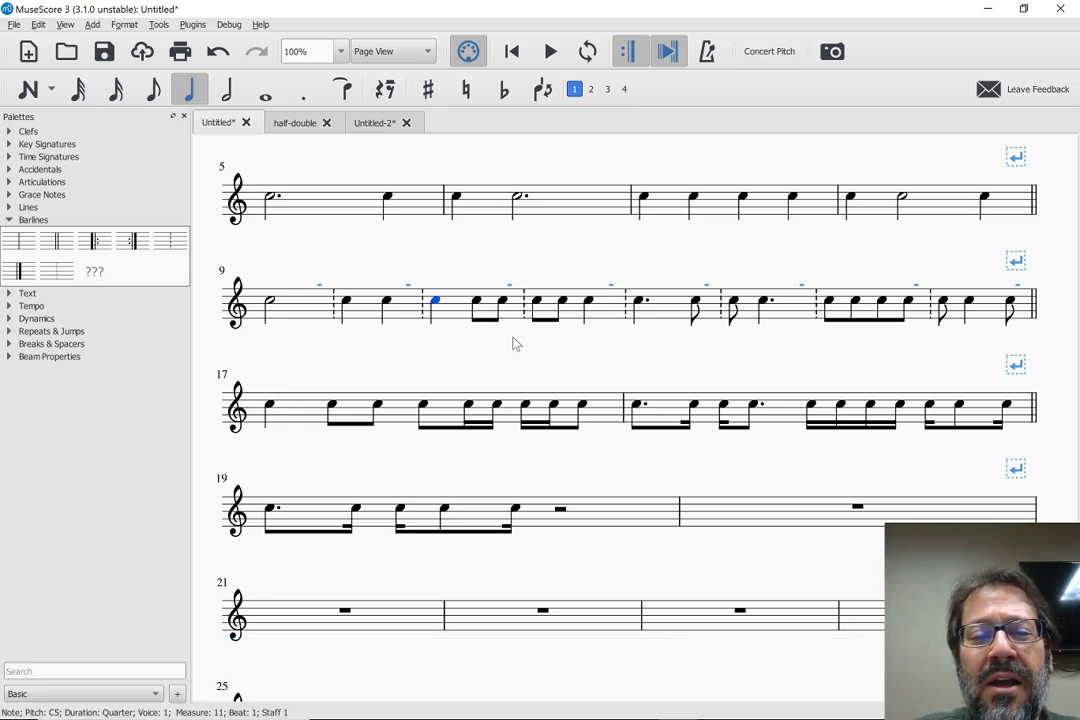
left_click(430, 350)
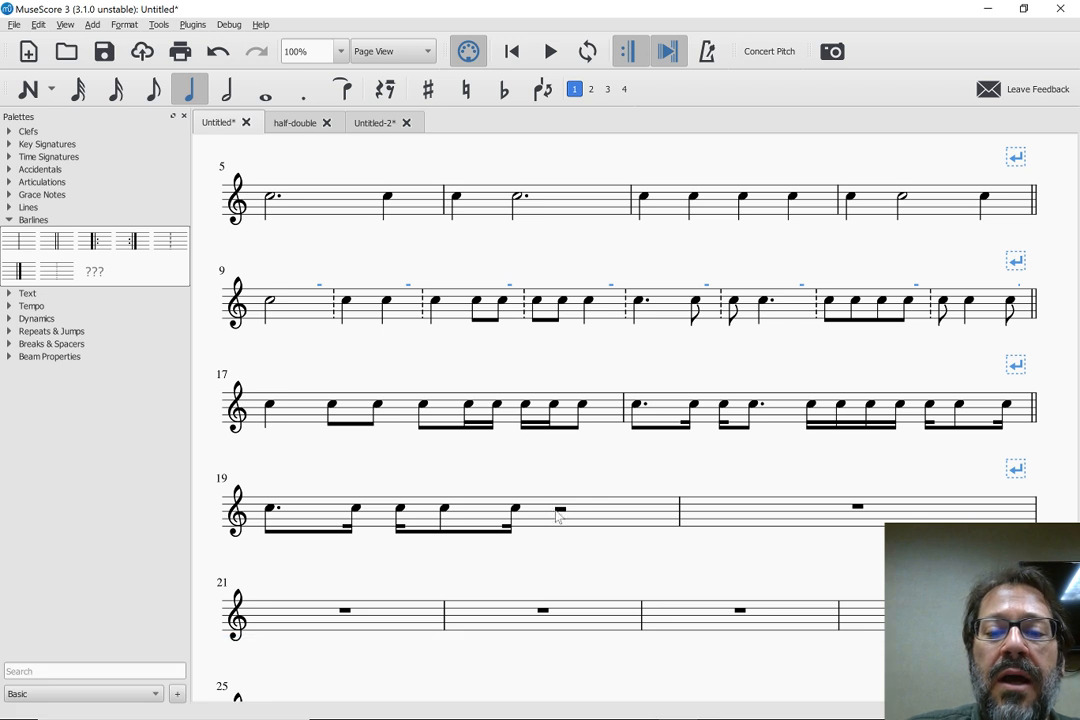
left_click(561, 510)
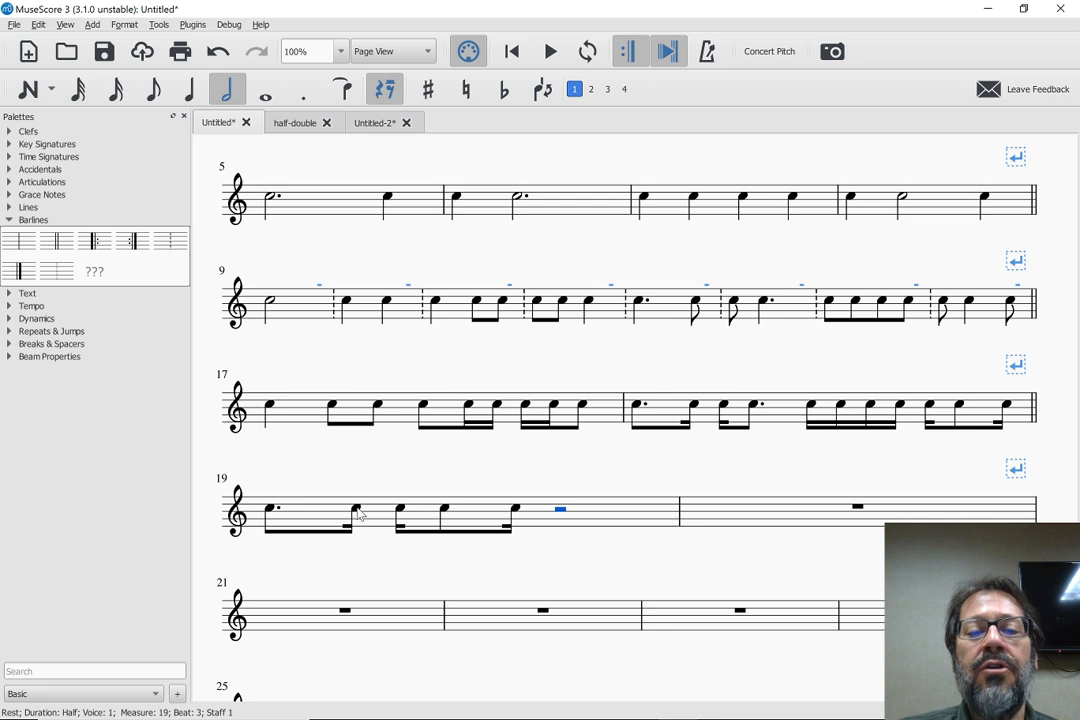
Compare the rhythms of measures 5 and 8 as source patterns for a new combined phrase
scroll(513, 513, "up", 4)
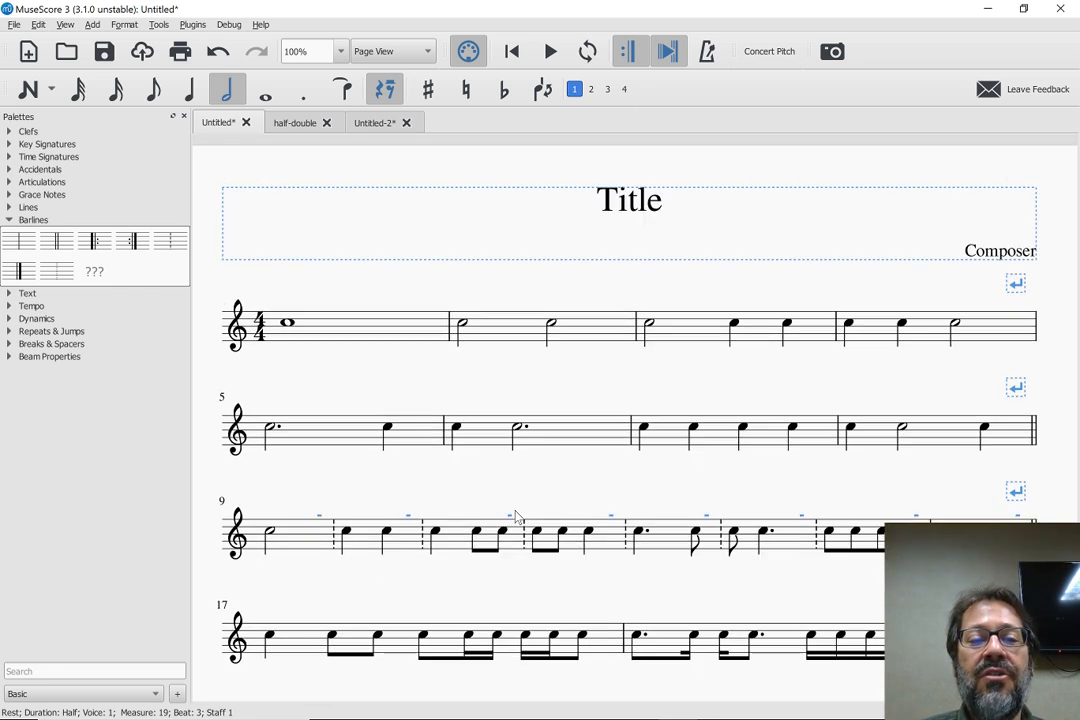
scroll(513, 513, "down", 1)
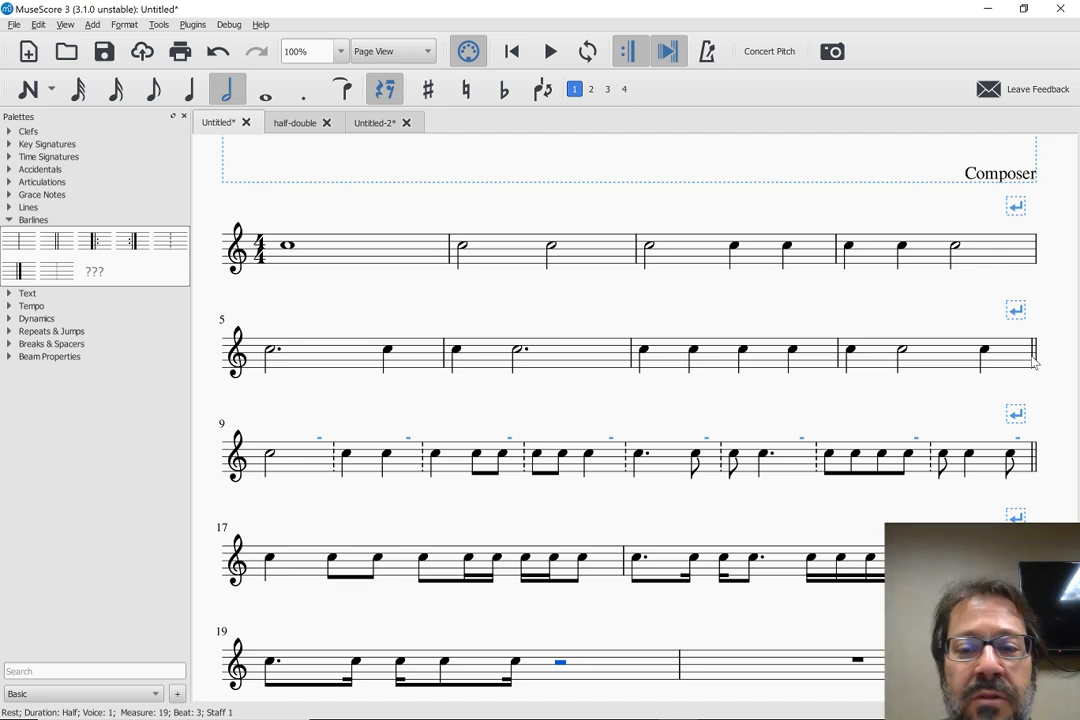
left_click(311, 354)
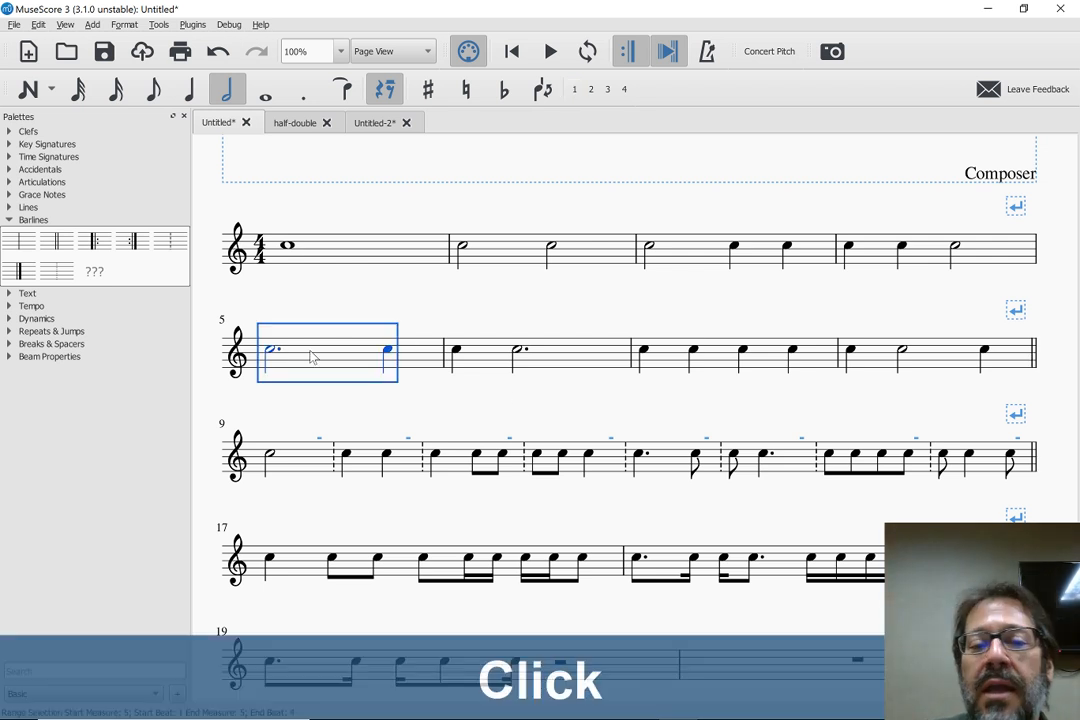
left_click(937, 352)
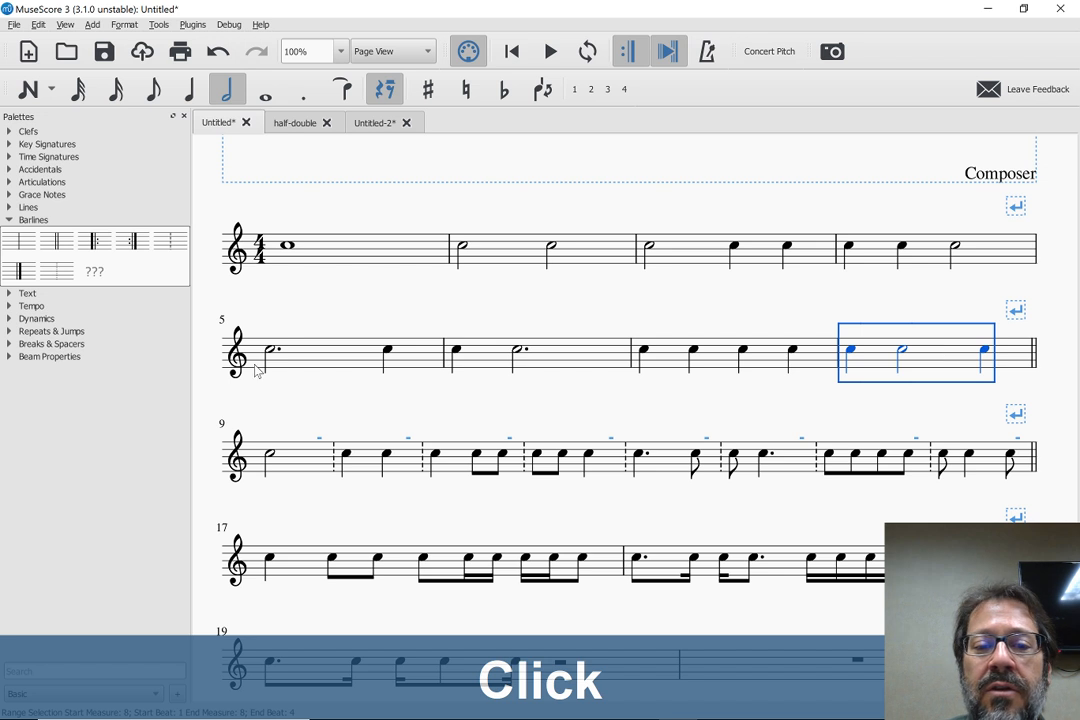
left_click(316, 361)
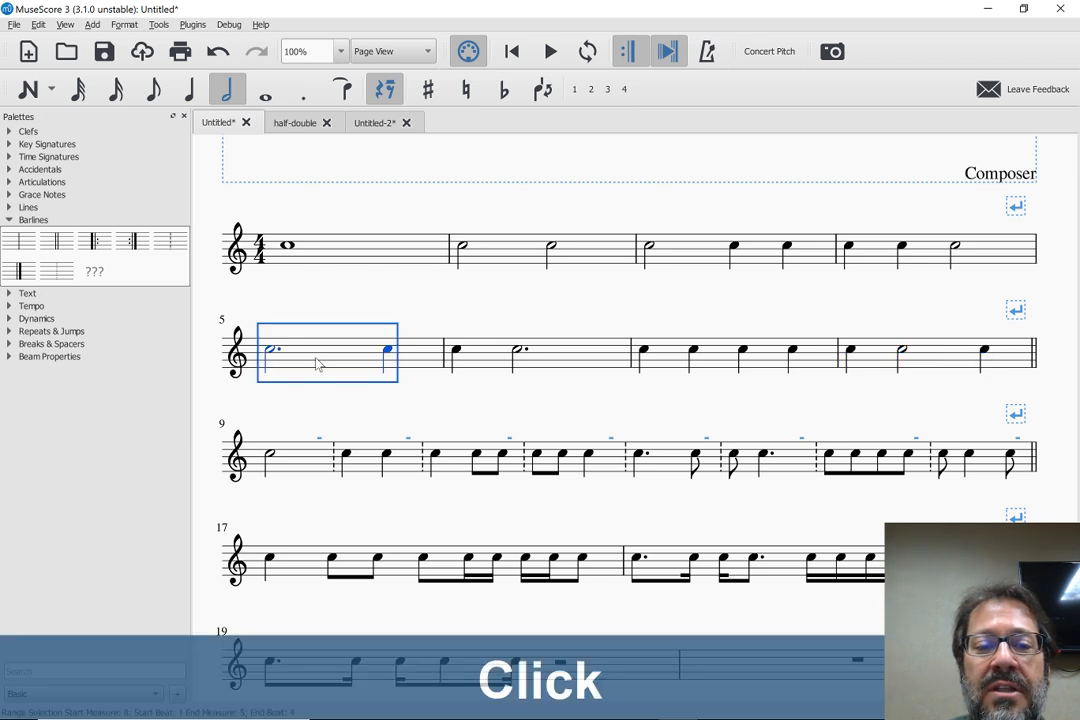
left_click(947, 359)
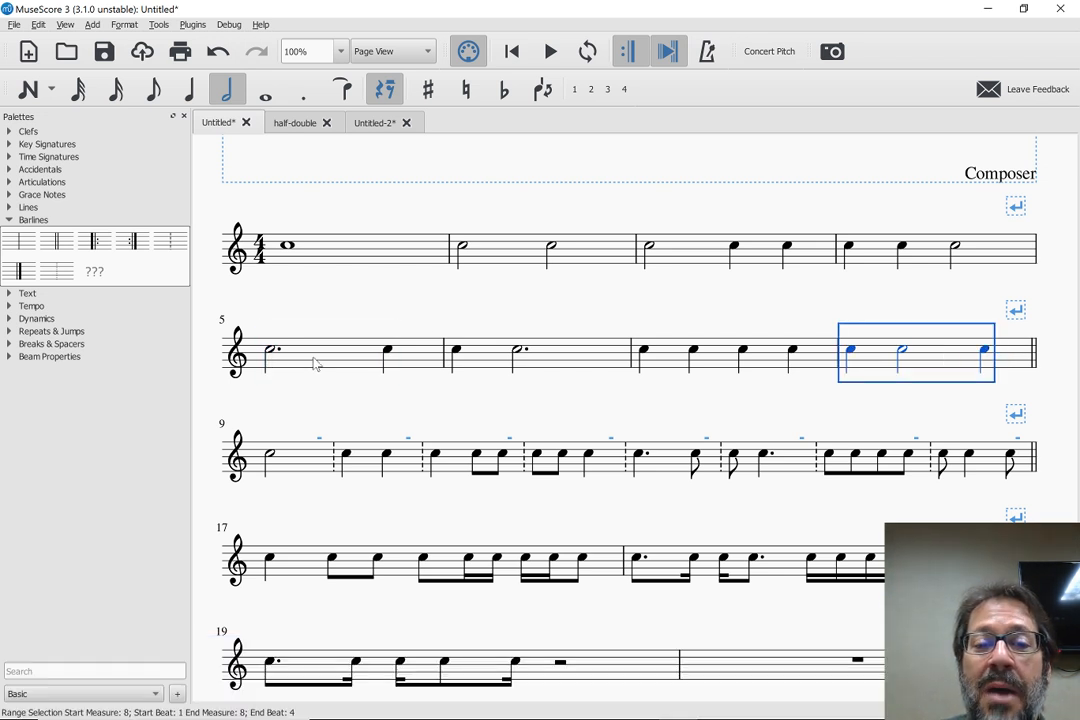
left_click(316, 361)
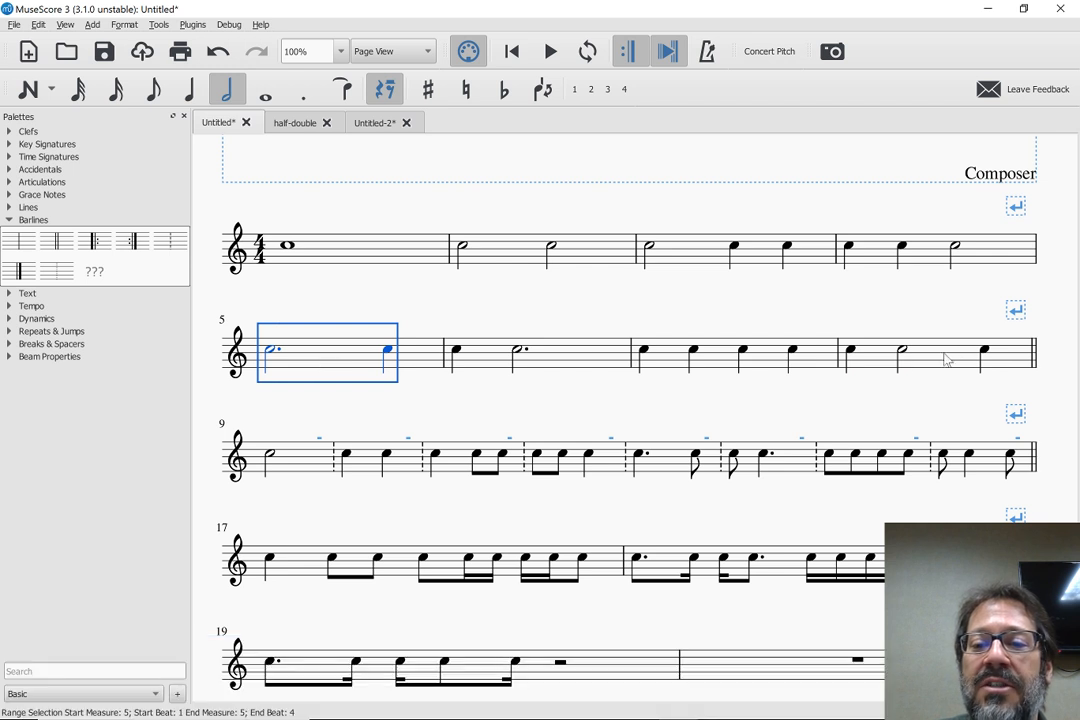
left_click(947, 359)
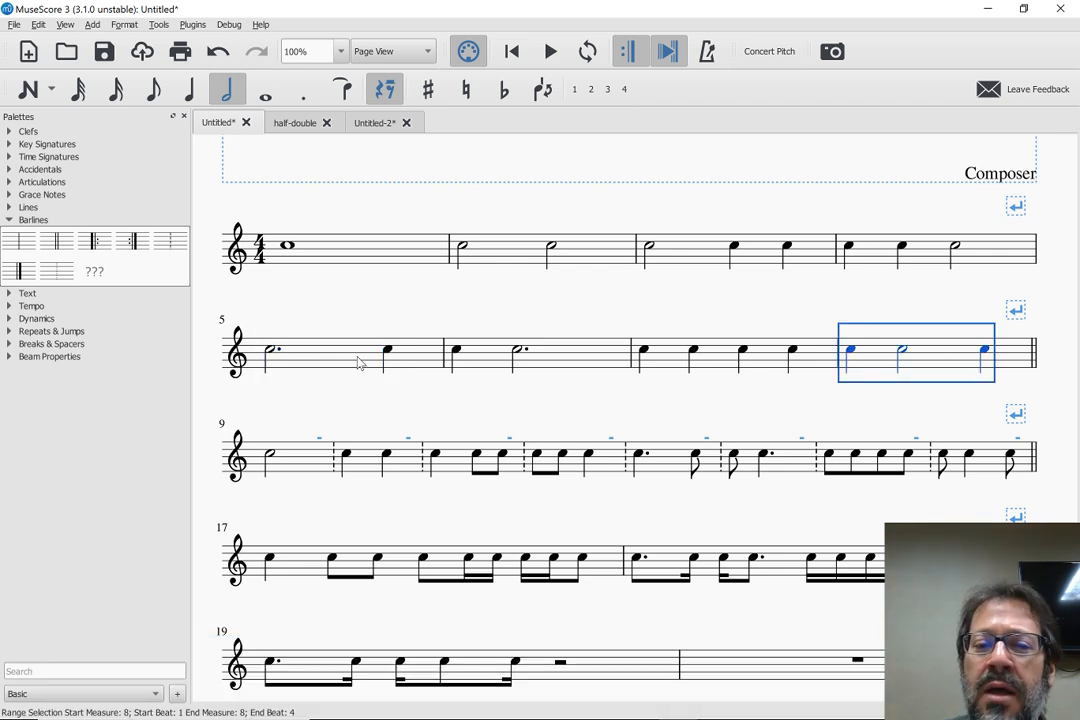
Copy measure 5's dotted-half and quarter rhythm and paste it into measure 21
left_click(327, 364)
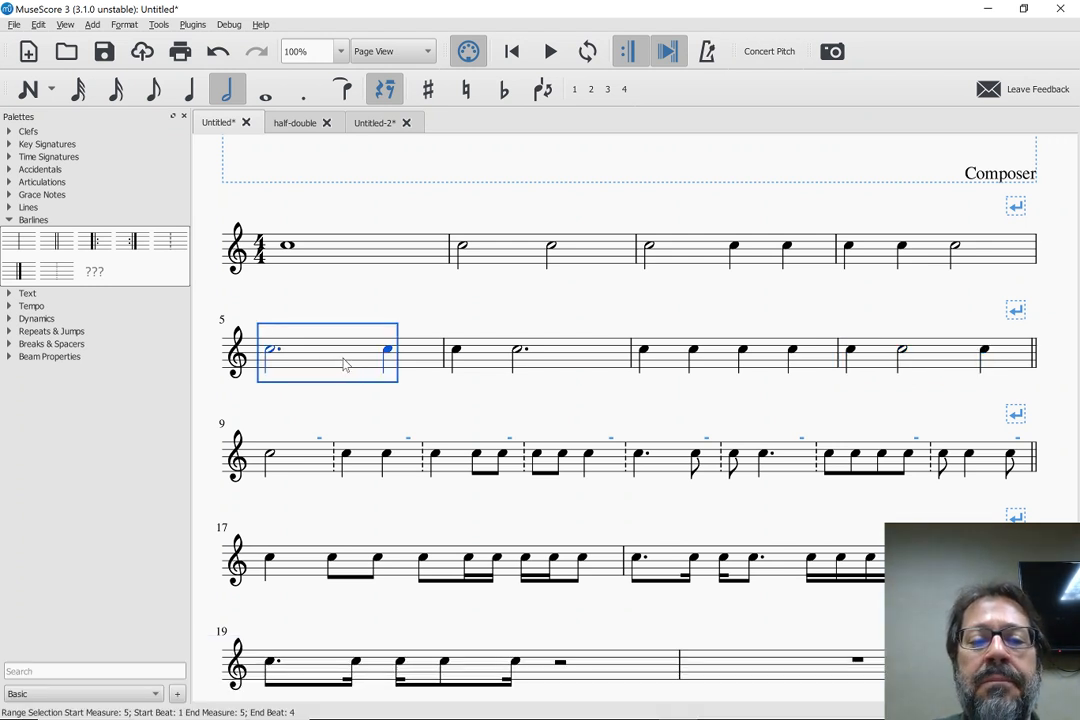
key("ctrl+c")
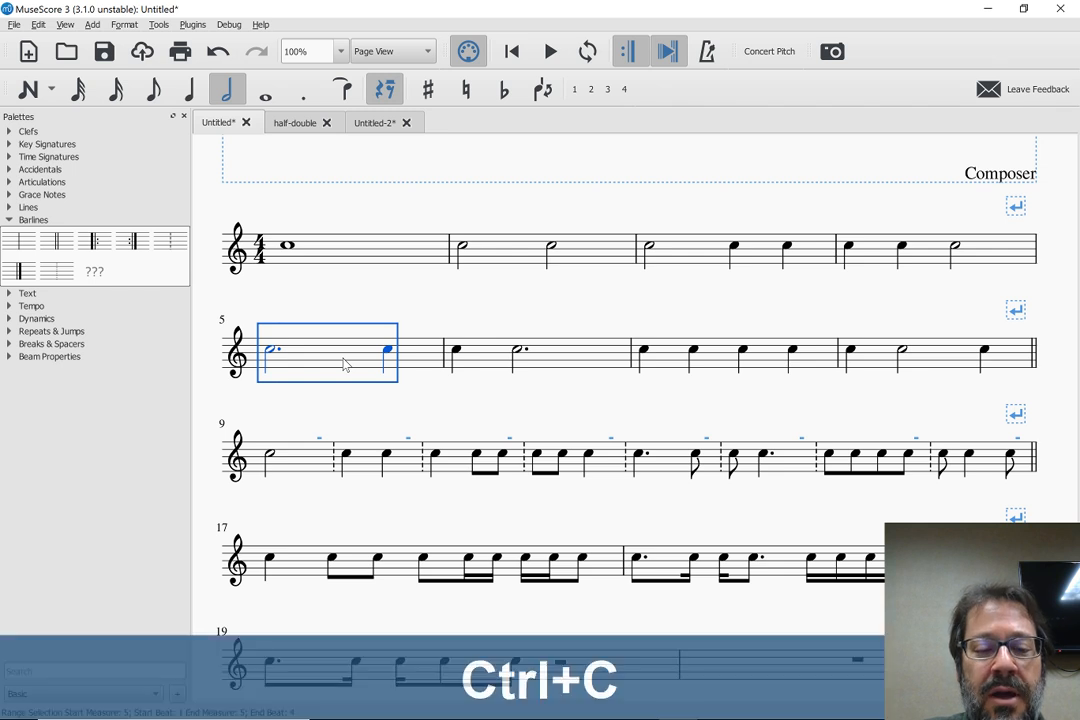
scroll(342, 364, "down", 5)
left_click(305, 457)
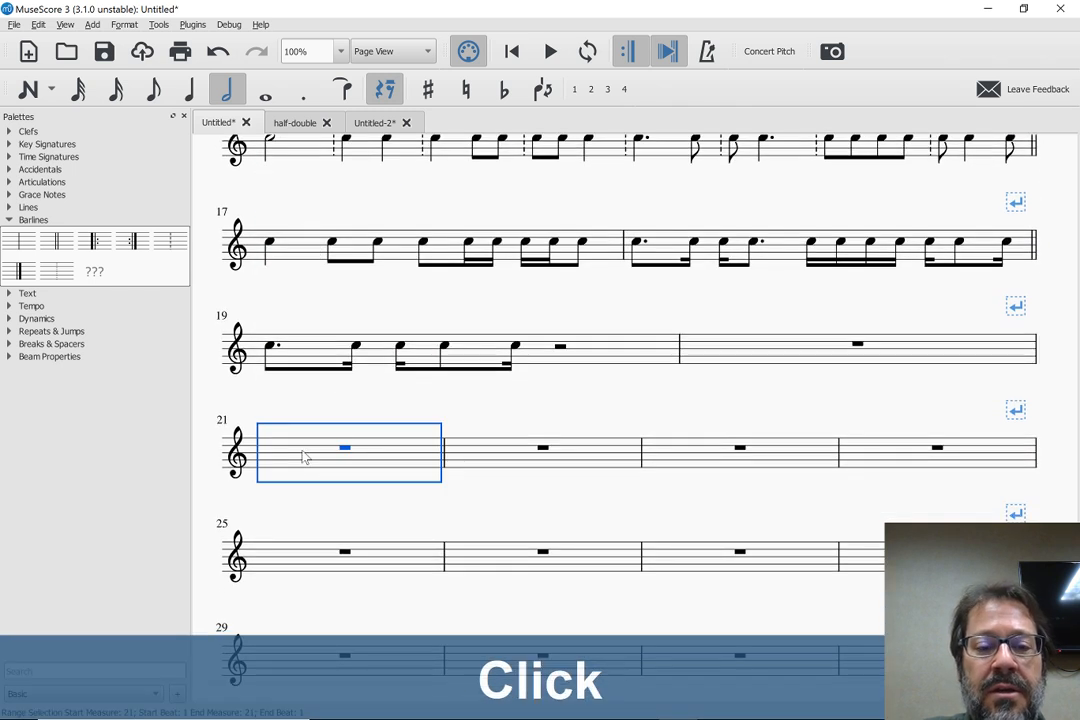
key("ctrl+c")
scroll(301, 453, "up", 2)
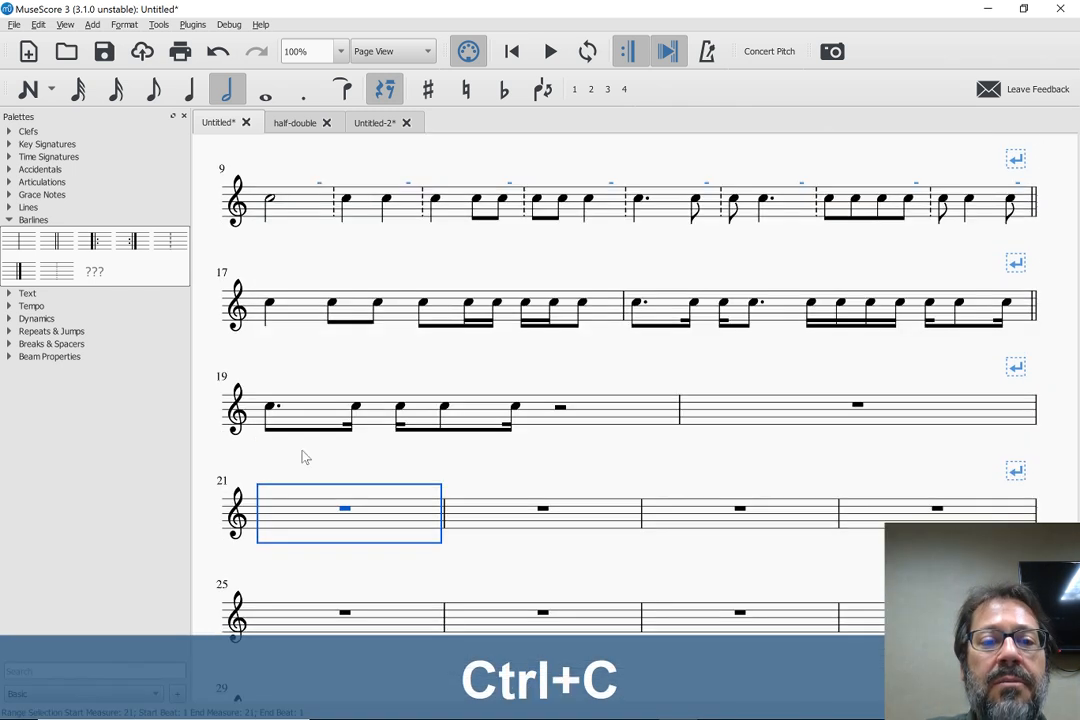
left_click(317, 160)
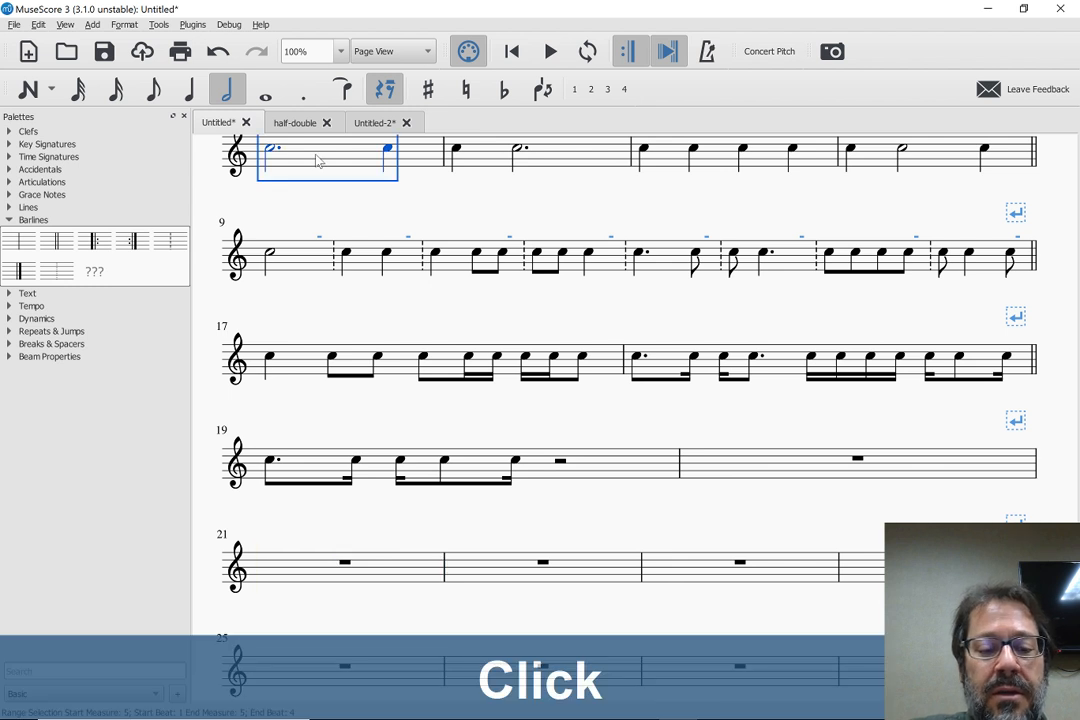
key("ctrl+c")
left_click(316, 585)
key("ctrl+v")
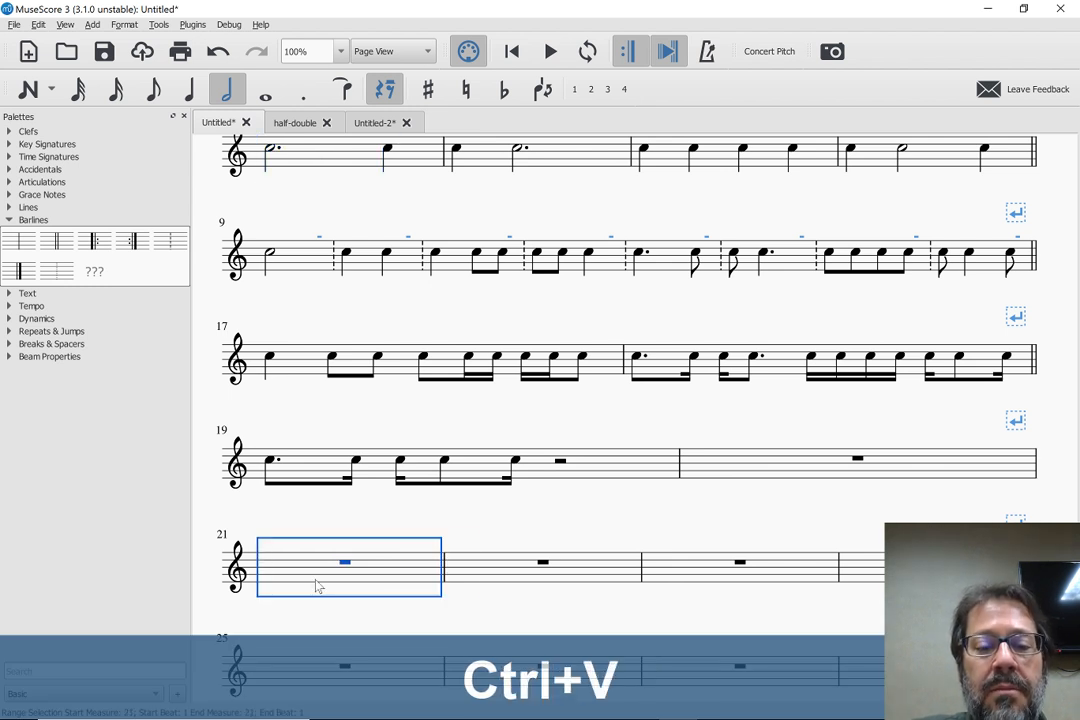
Copy measure 8's quarter, half and quarter rhythm and paste it into measure 22
left_click(951, 163)
key("ctrl+c")
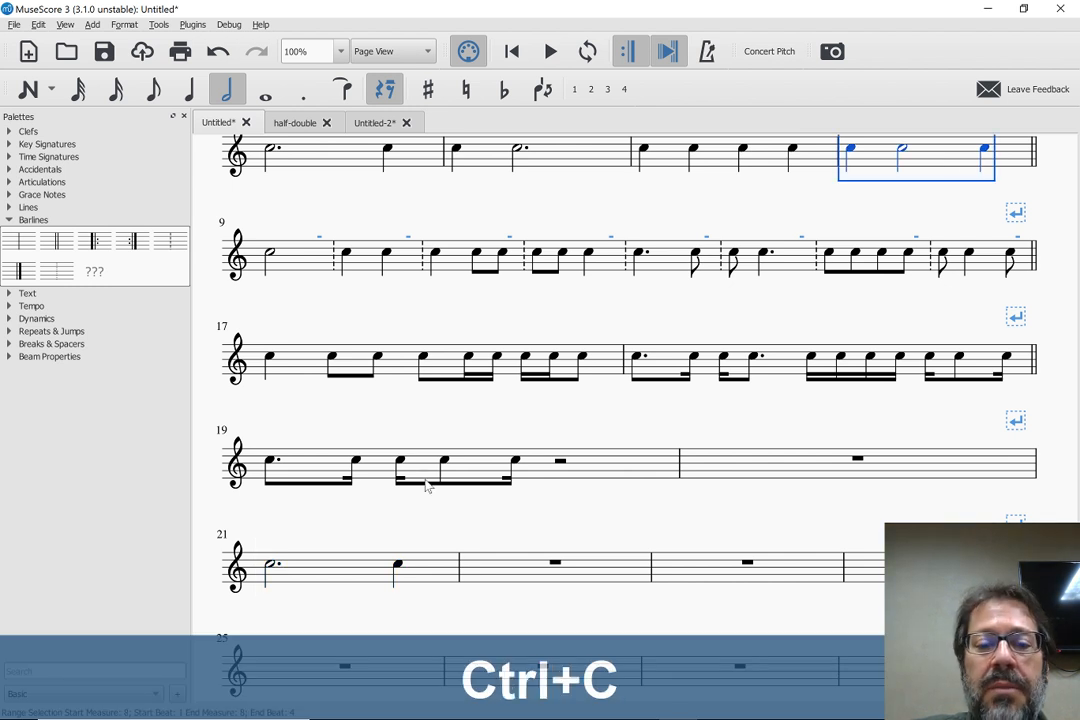
left_click(515, 566)
key("ctrl+v")
key("Escape")
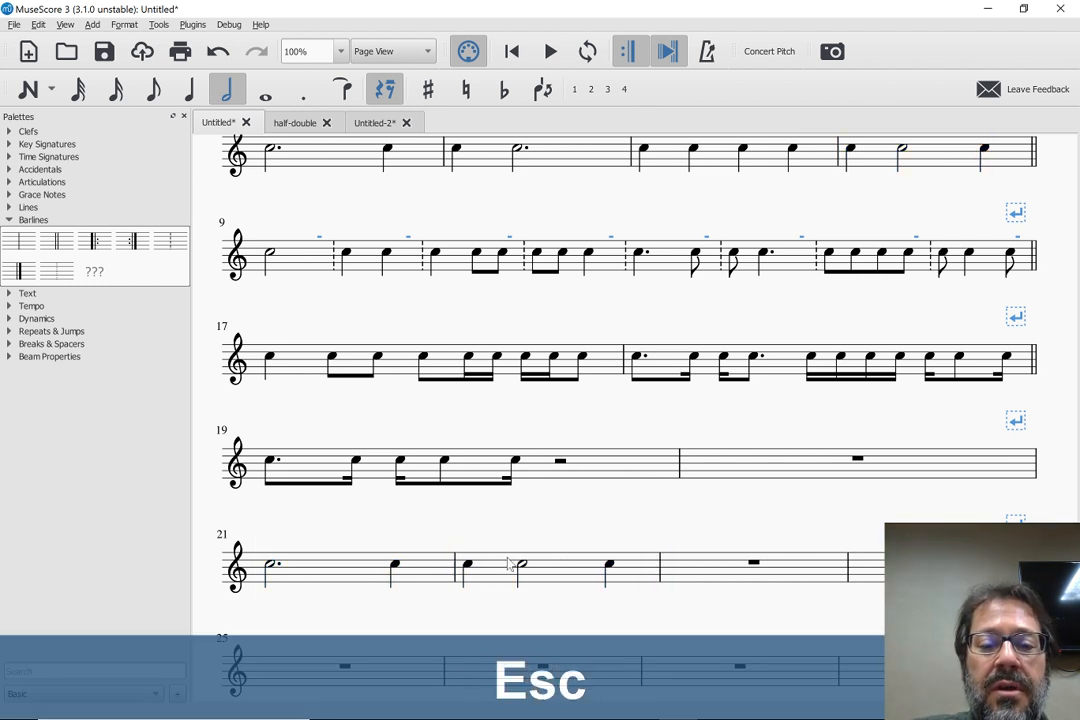
Review the combined rhythm in measures 21 and 22 against the pattern lines above it
scroll(262, 578, "down", 3)
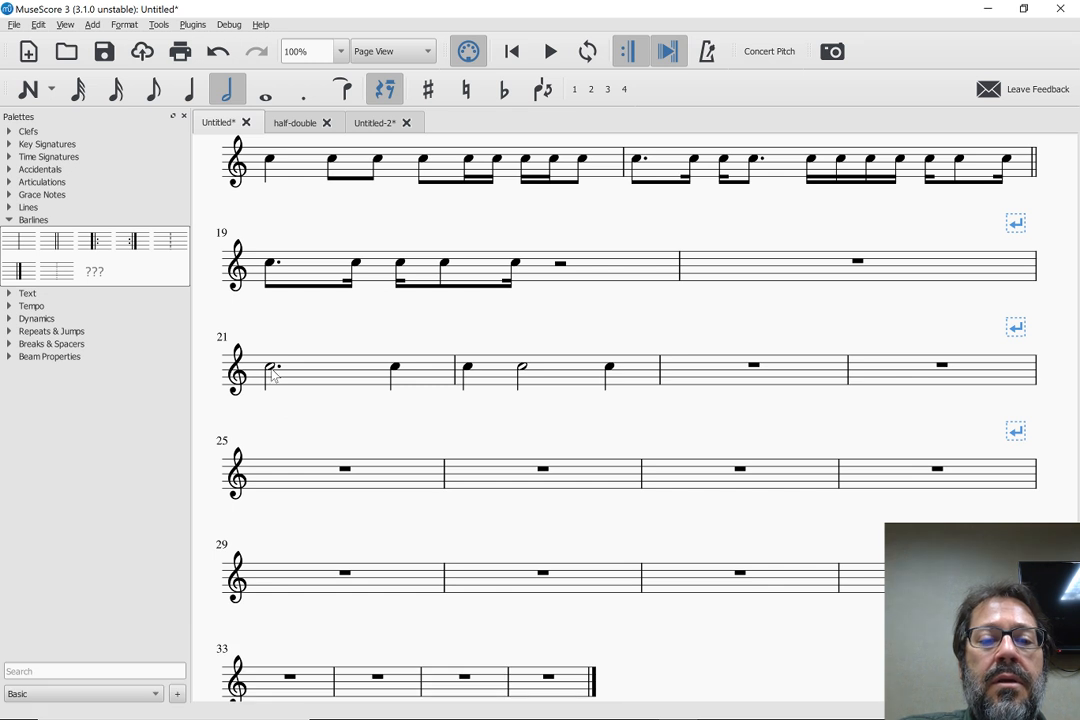
left_click(271, 371)
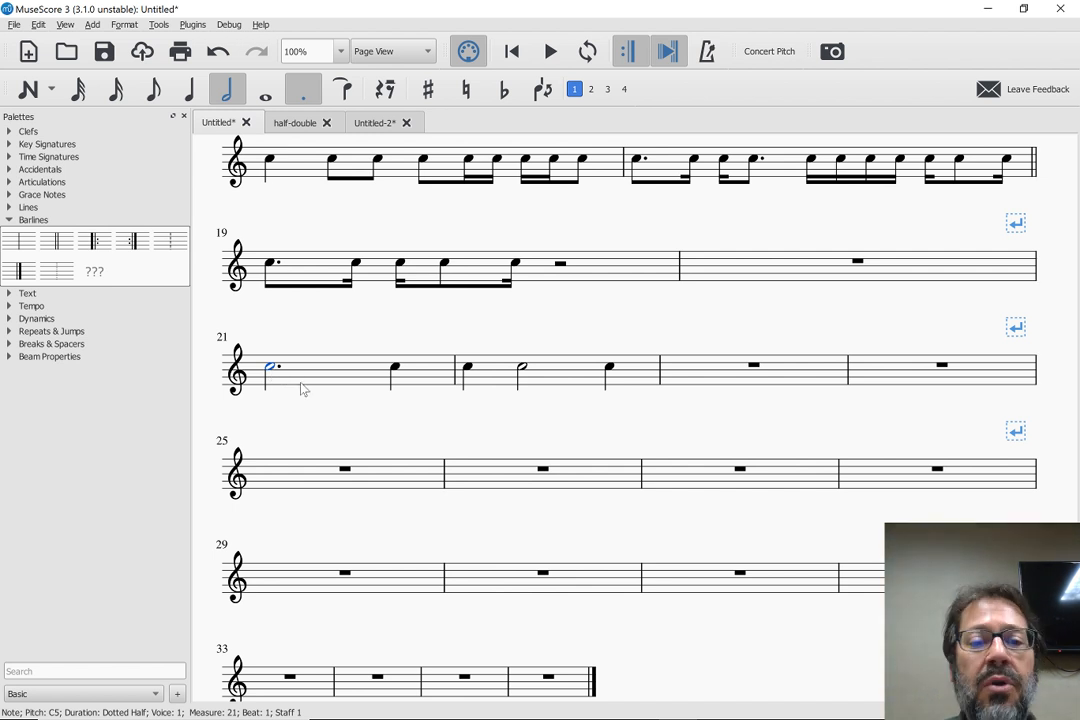
scroll(565, 386, "up", 1)
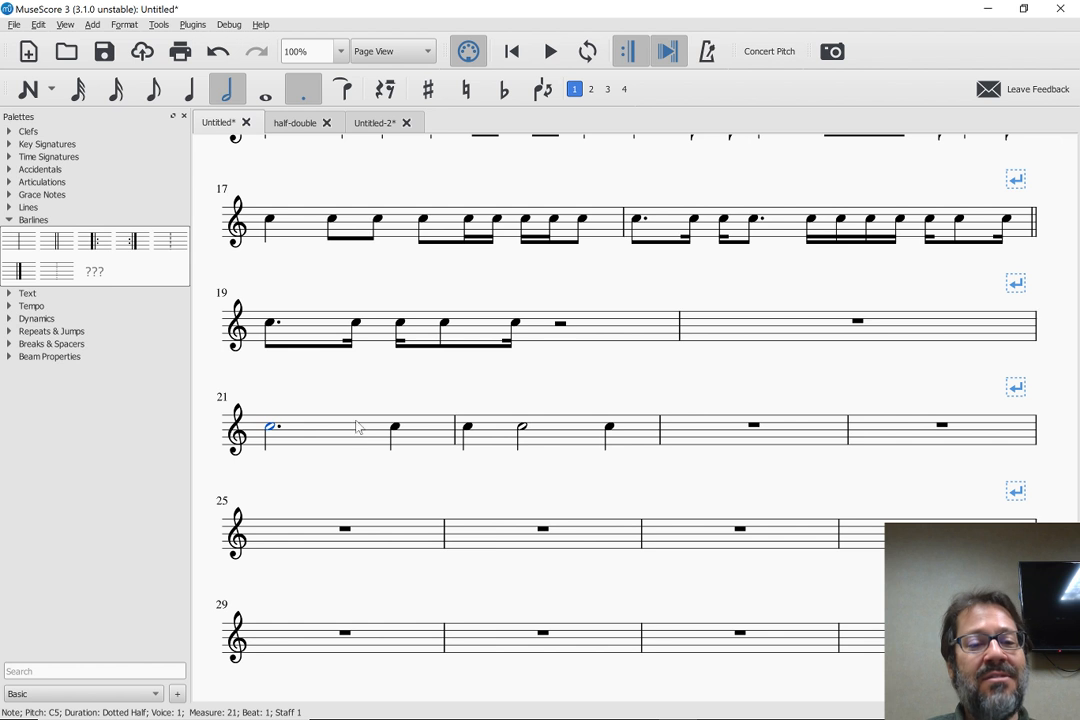
scroll(358, 428, "up", 2)
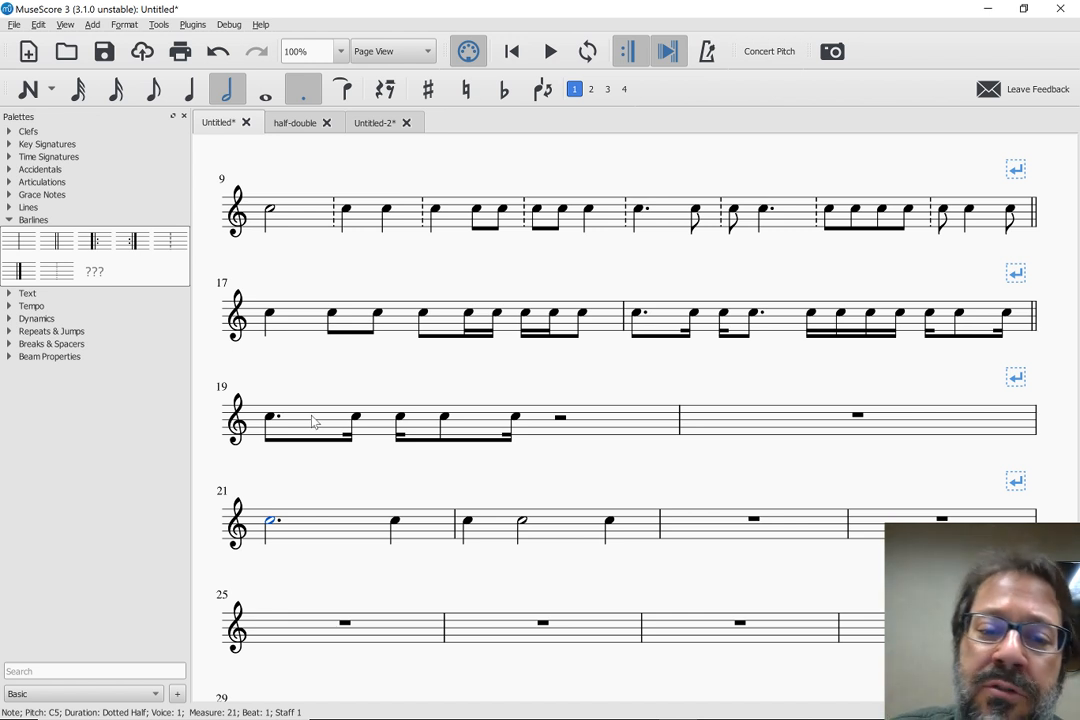
scroll(307, 405, "up", 2)
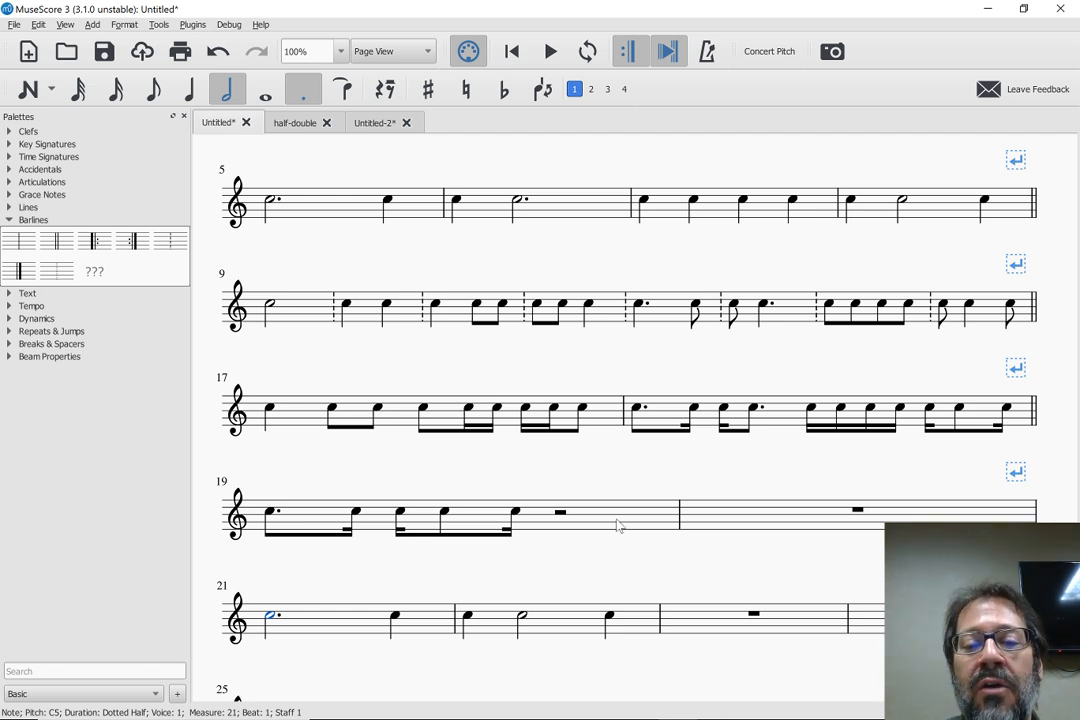
left_click(561, 516)
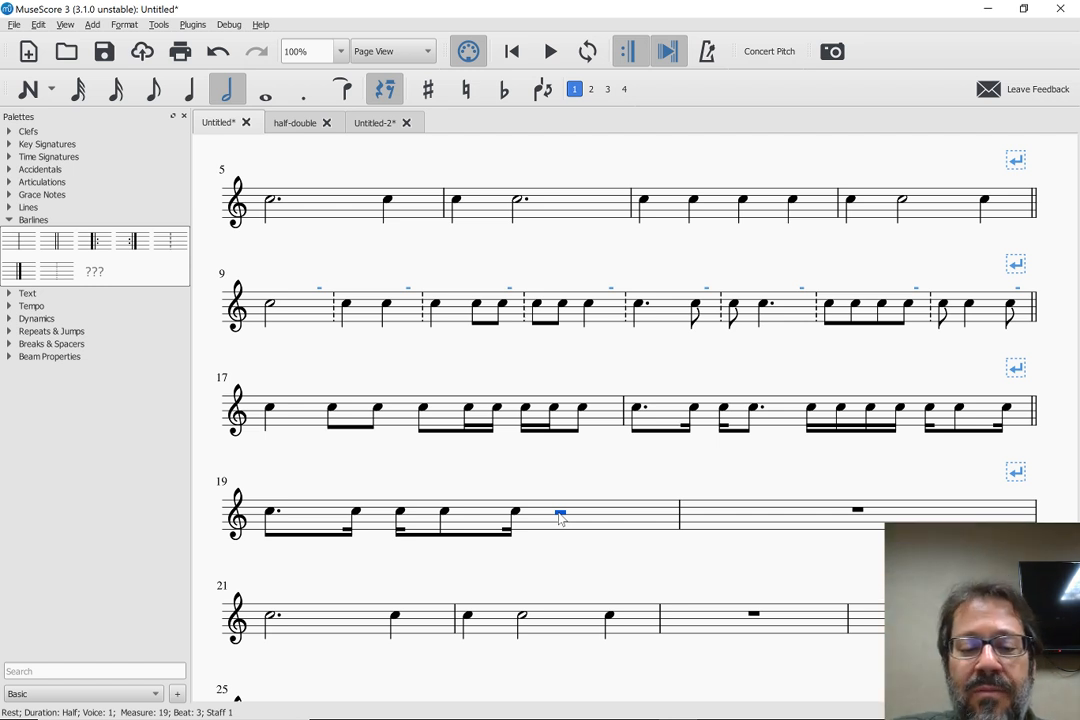
key("n")
key("Escape")
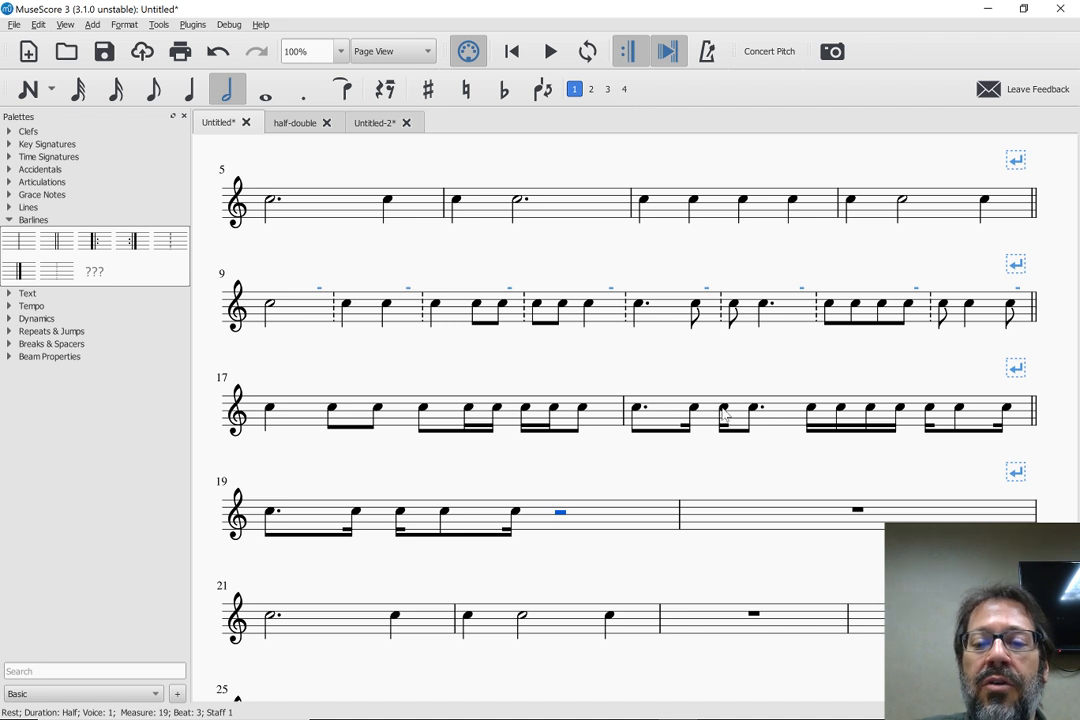
Copy the sixteenth and dotted-eighth pair from measure 18's beat 2 to beat 3 of measure 19 and delete the pasted sixteenth note
left_click(726, 414)
key("shift+Right")
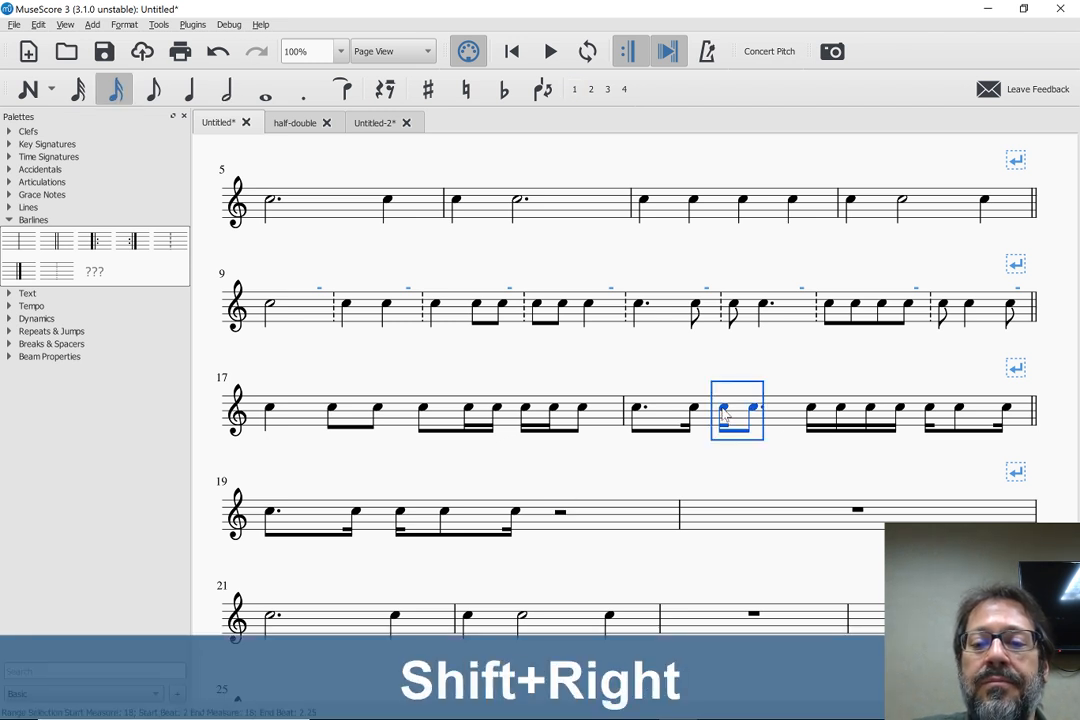
key("ctrl+c")
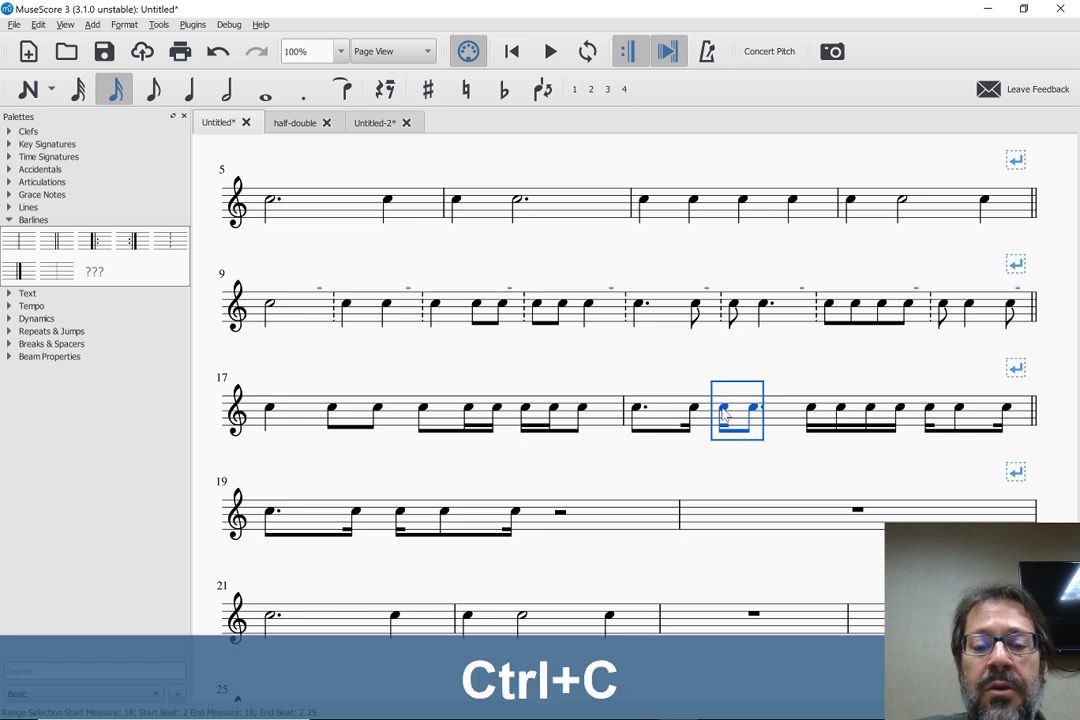
left_click(560, 513)
key("ctrl+v")
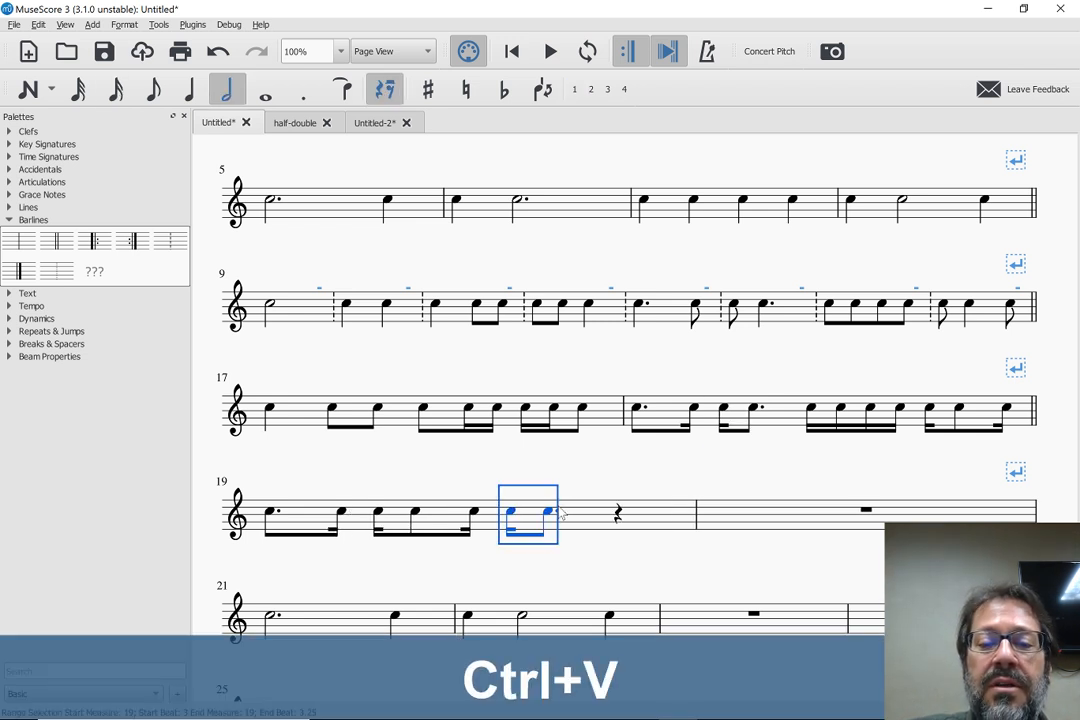
key("Escape")
left_click(510, 514)
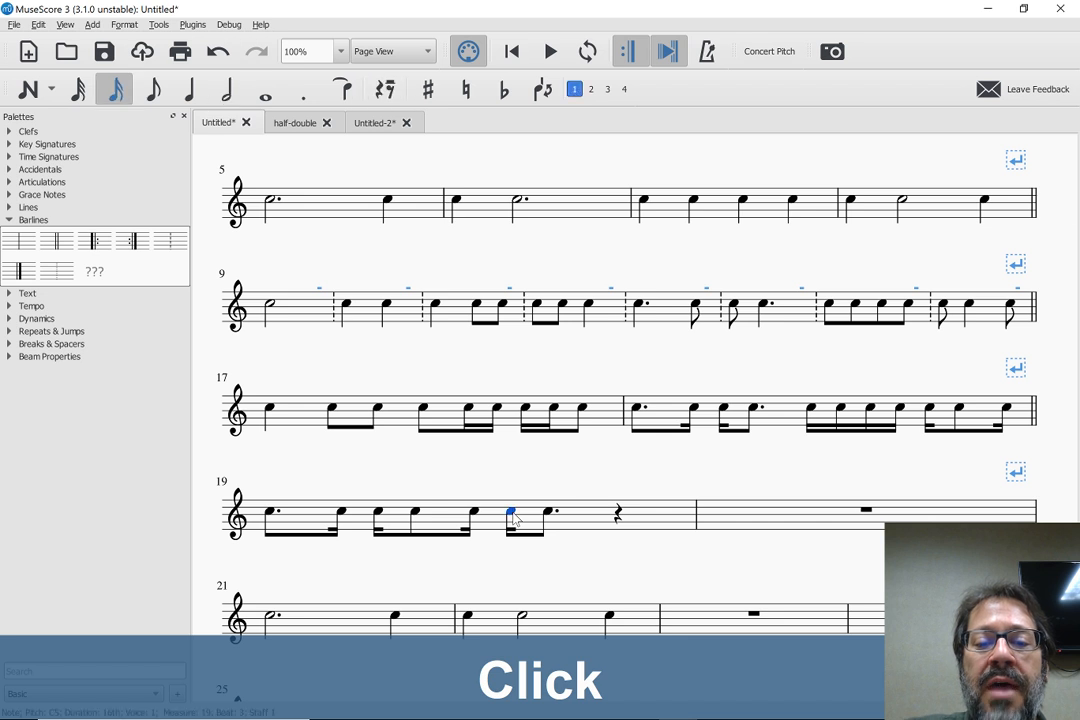
key("Delete")
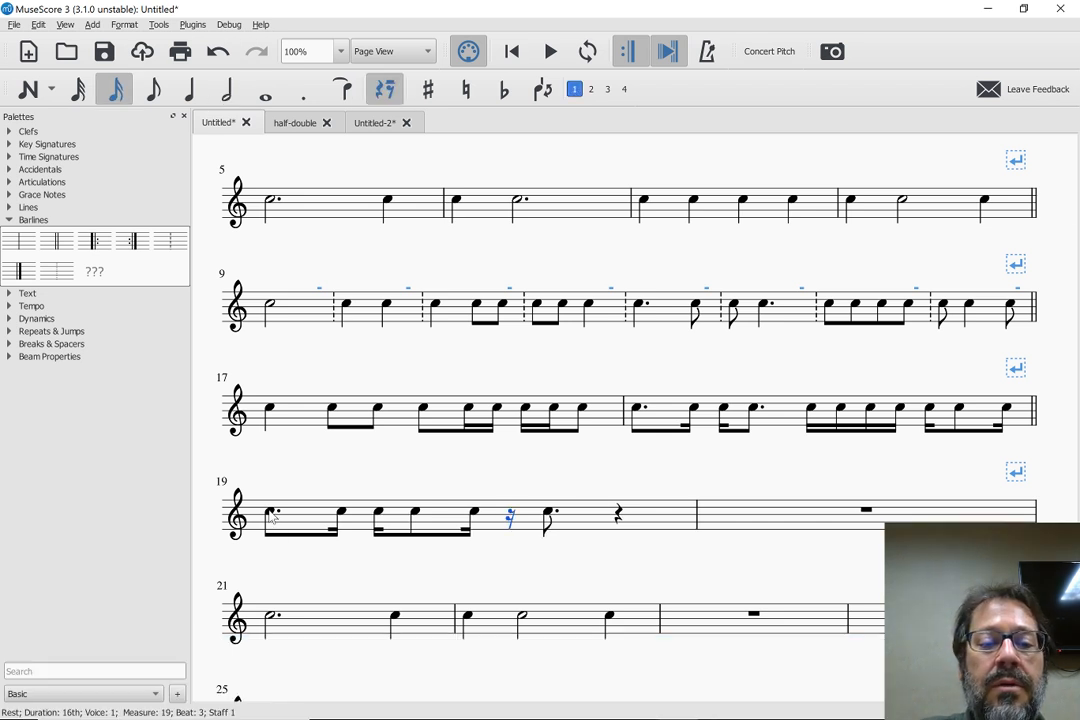
Try the beam start and Beam 16th sub properties on measure 19's sixteenth rest, and undo both beam changes
left_click(270, 513)
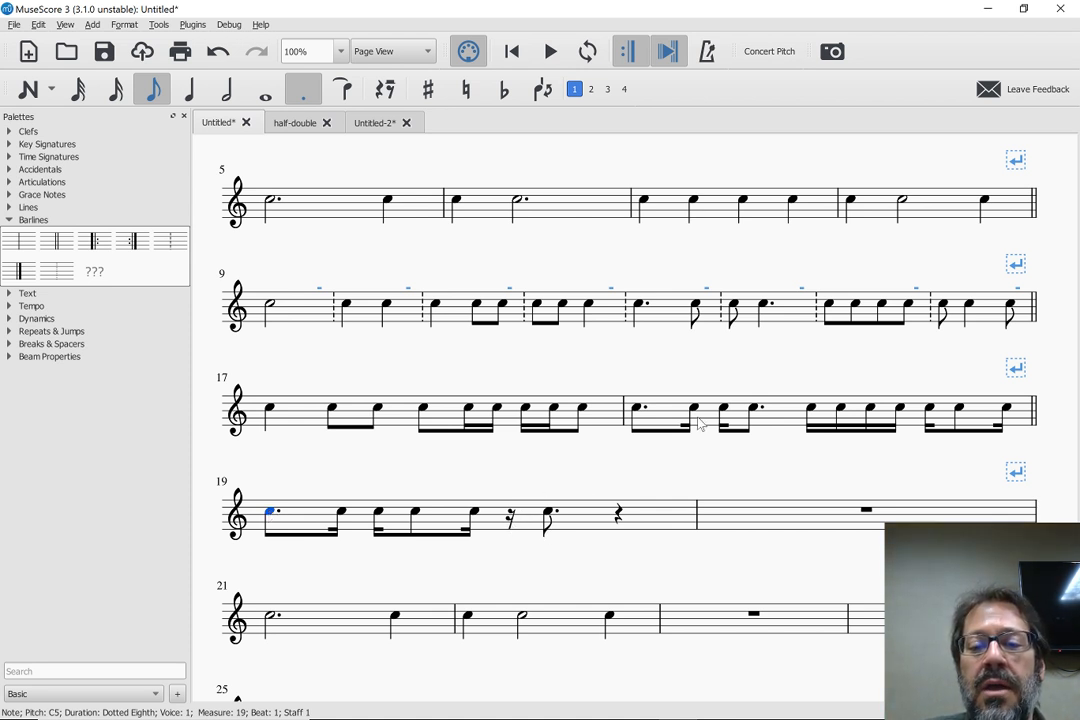
left_click(510, 520)
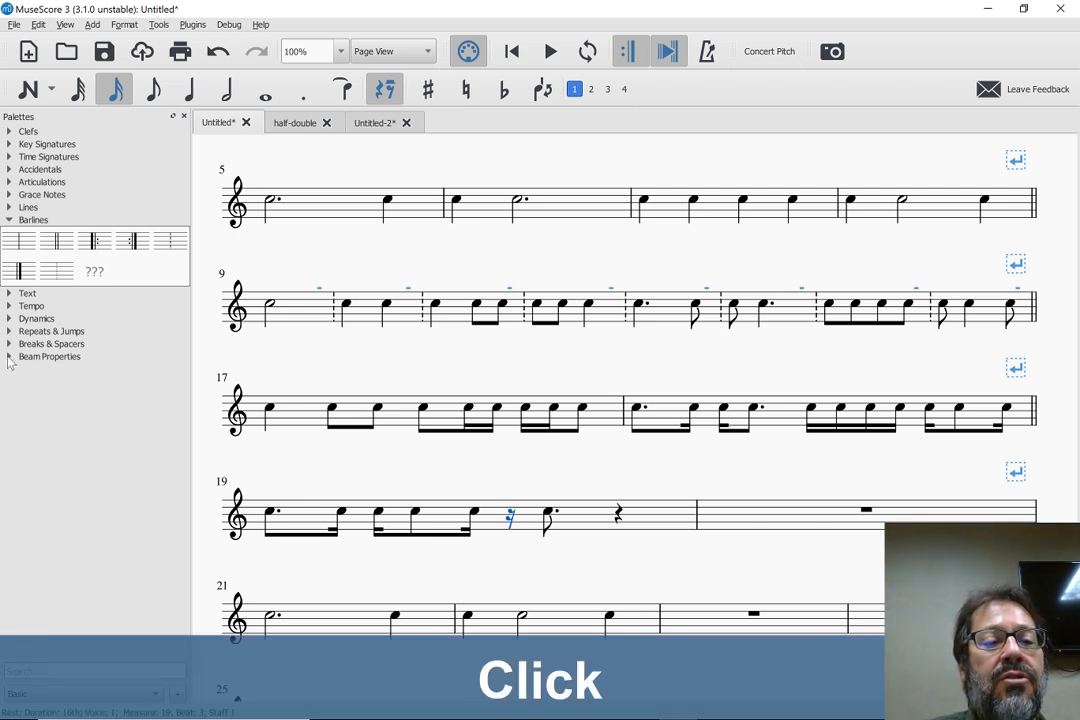
left_click(9, 357)
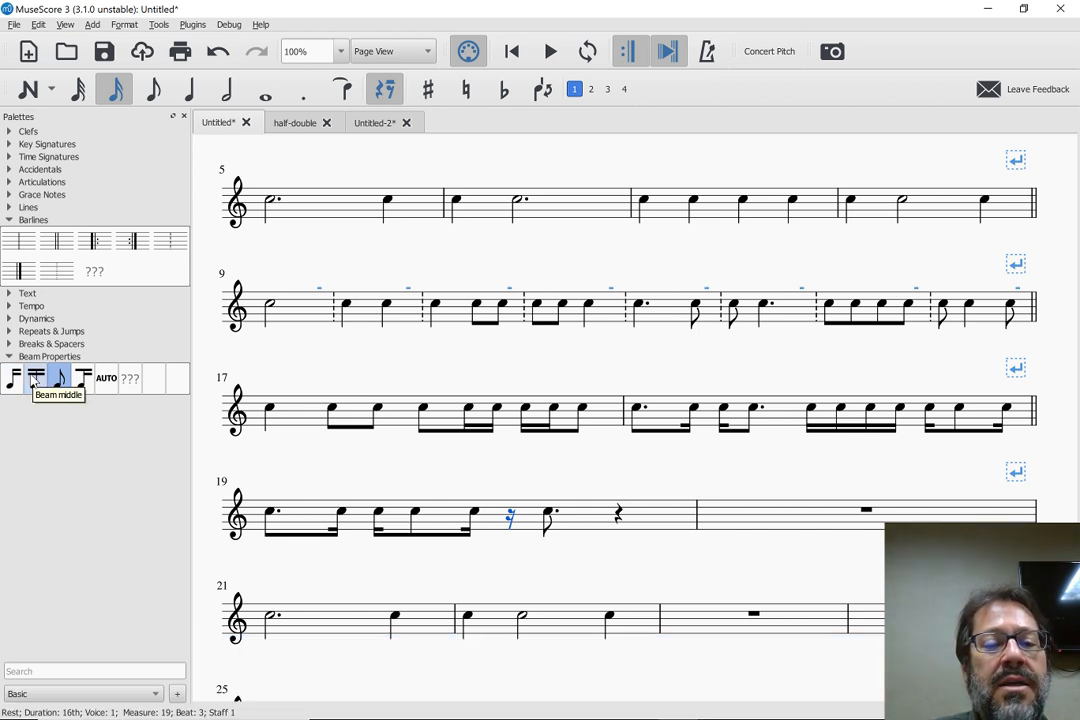
double_click(12, 380)
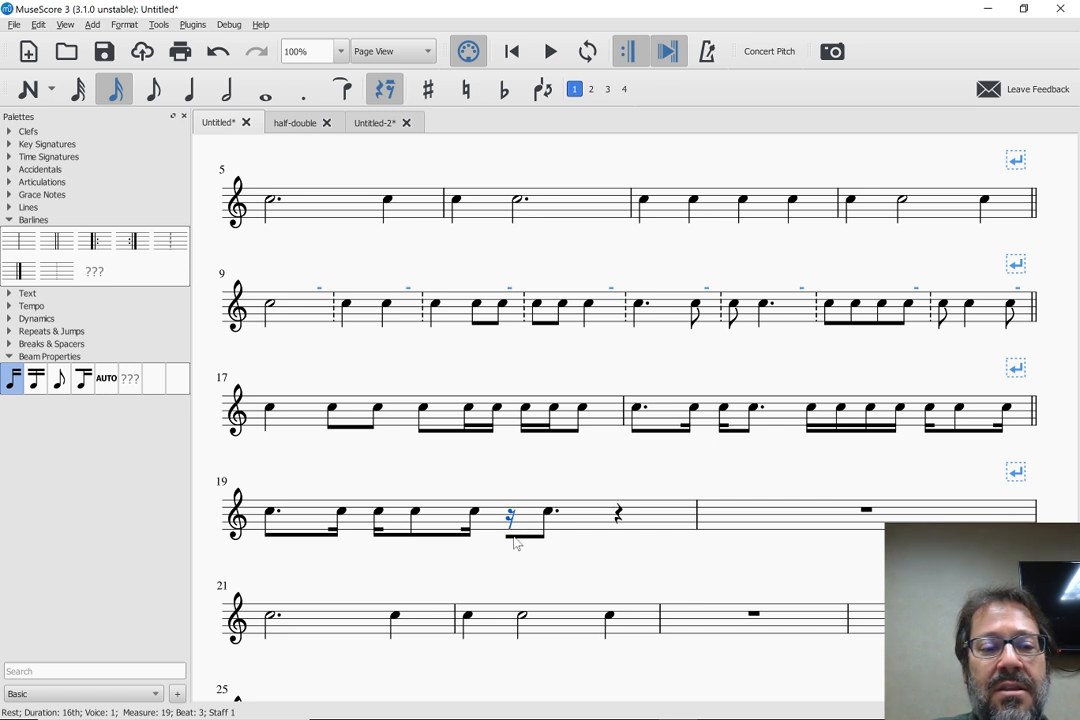
double_click(86, 388)
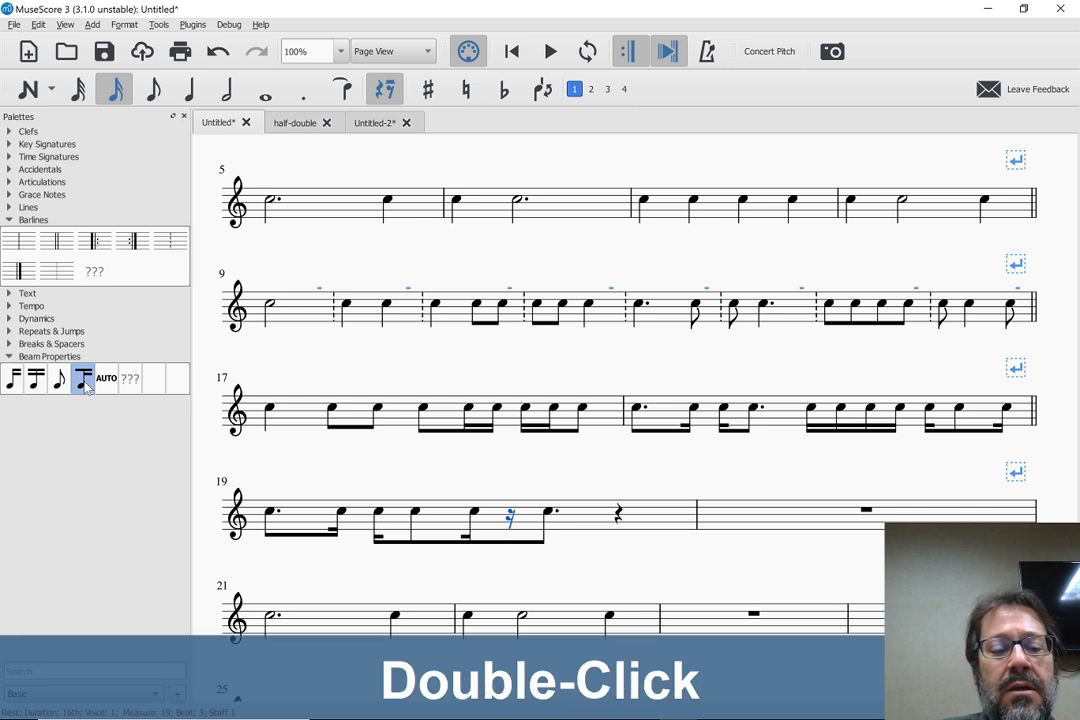
key("ctrl+z")
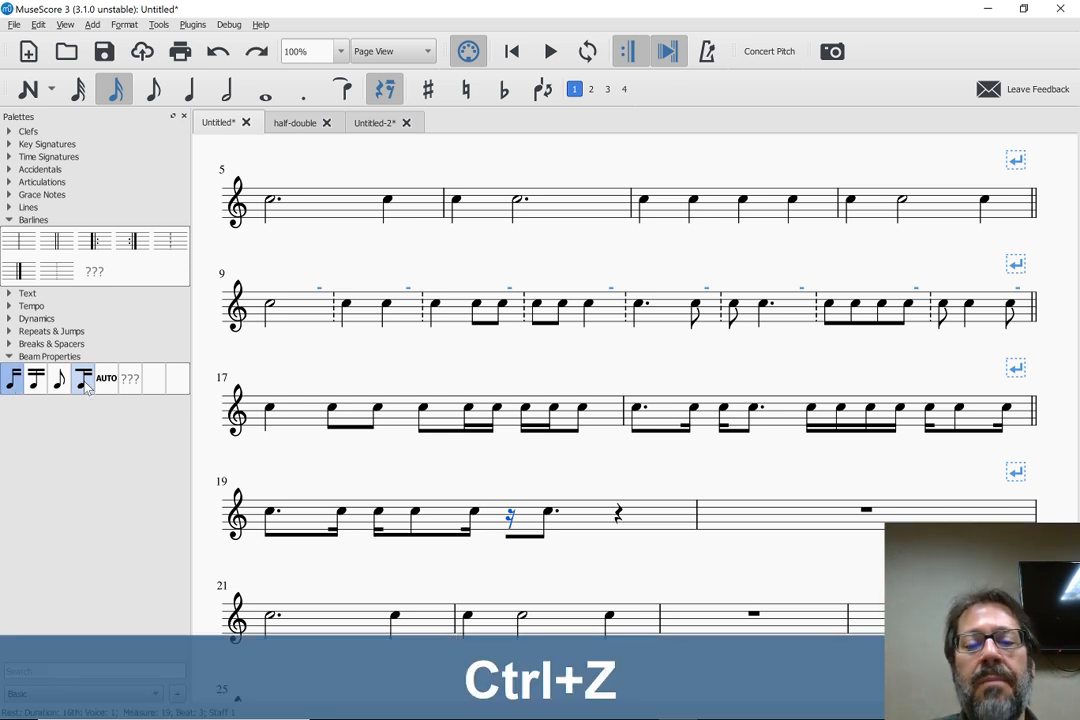
key("ctrl+z")
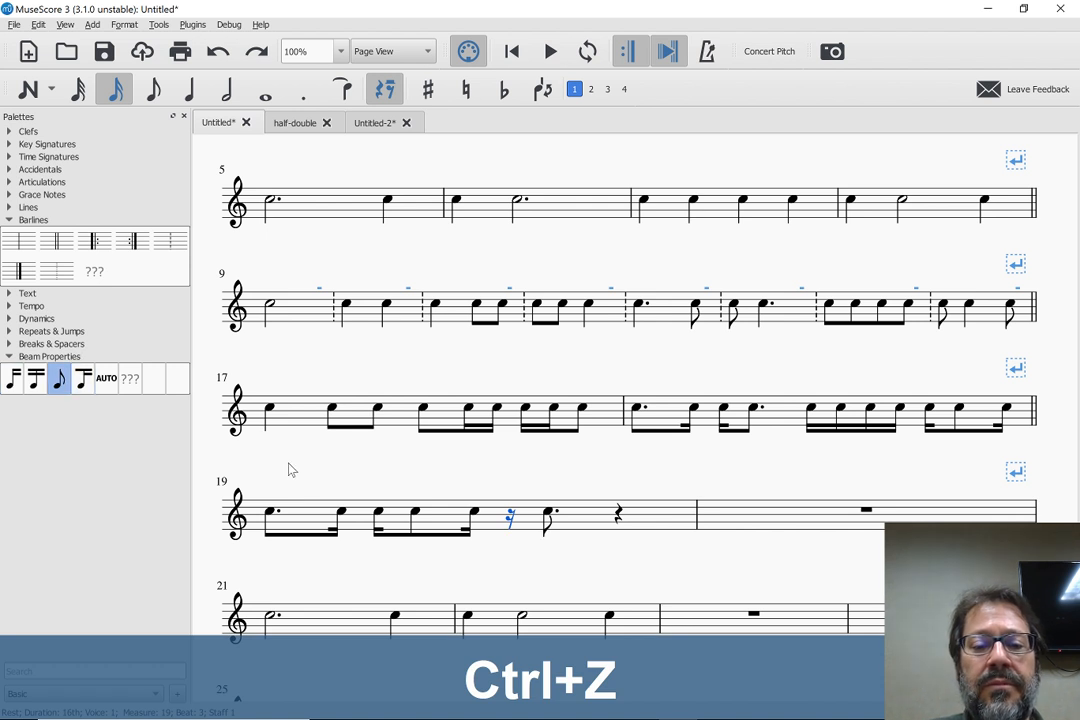
Try the Auto and beam start properties around beat 3 of measure 19, and set the sixteenth rest back to no beam
left_click(474, 513)
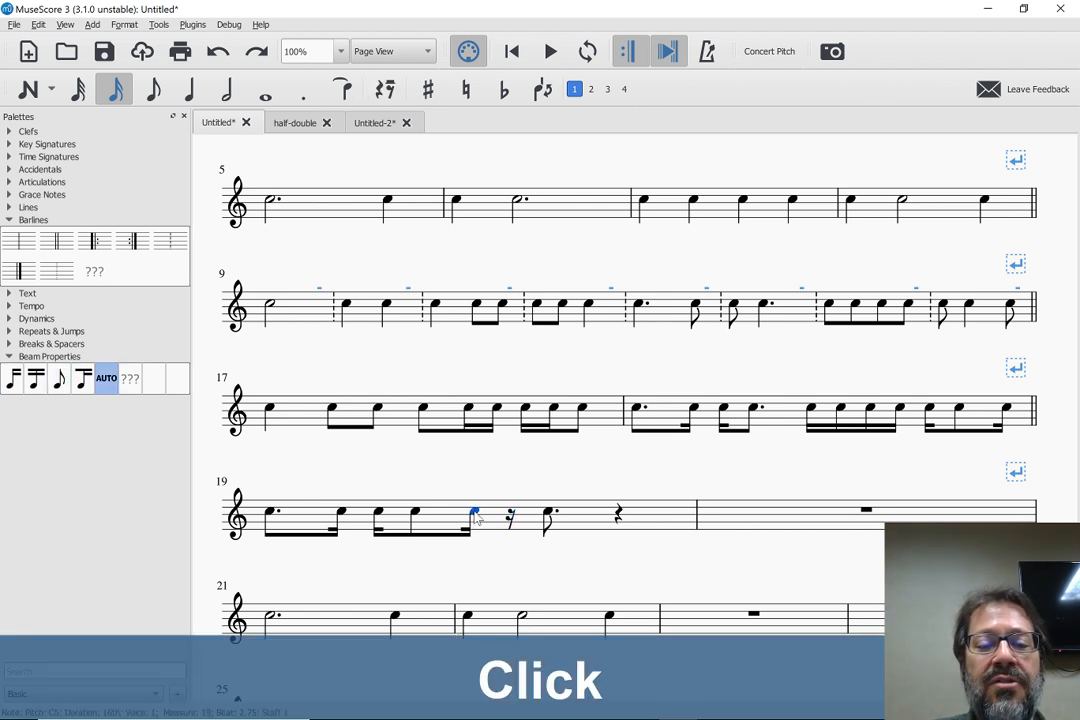
double_click(107, 377)
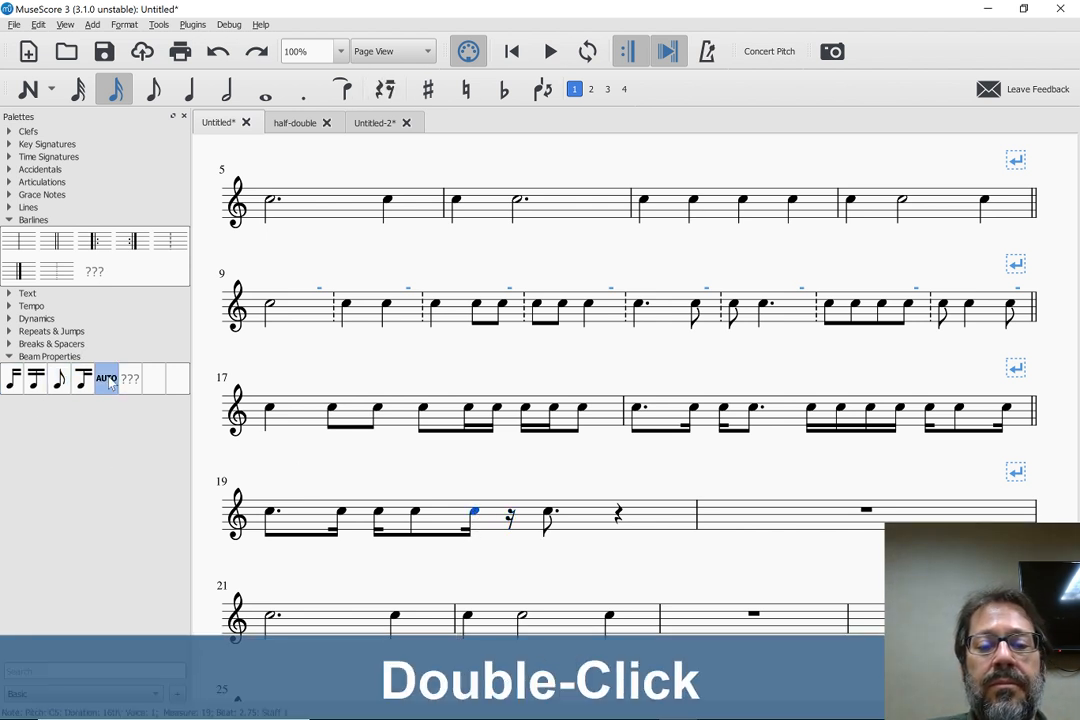
left_click(511, 517)
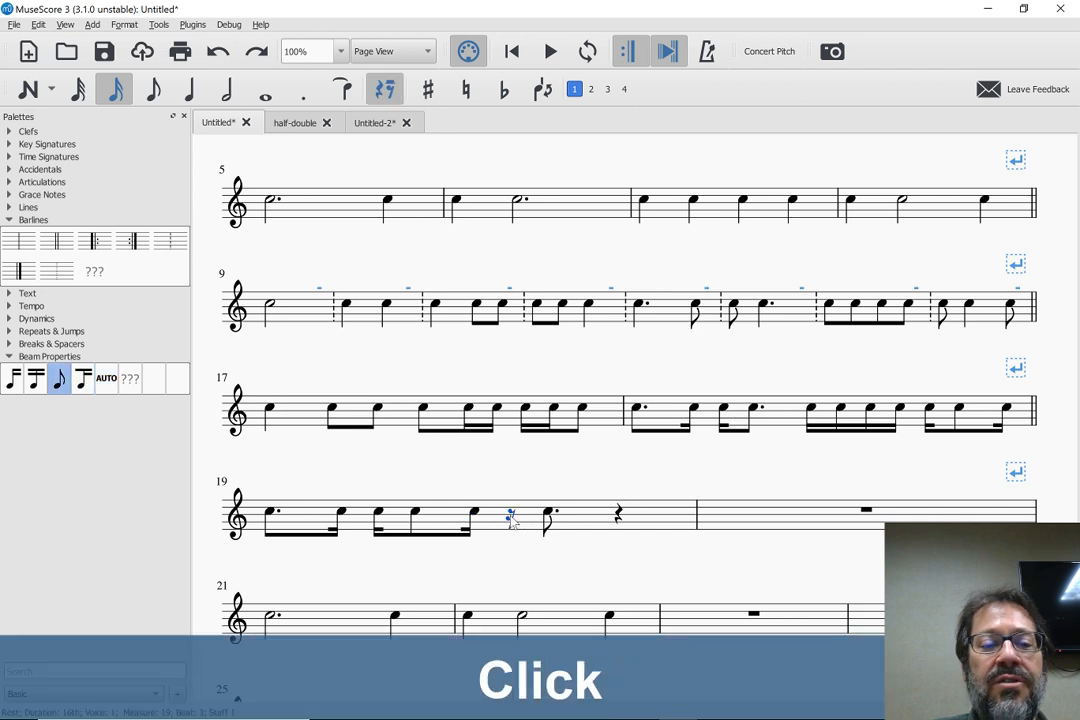
double_click(16, 379)
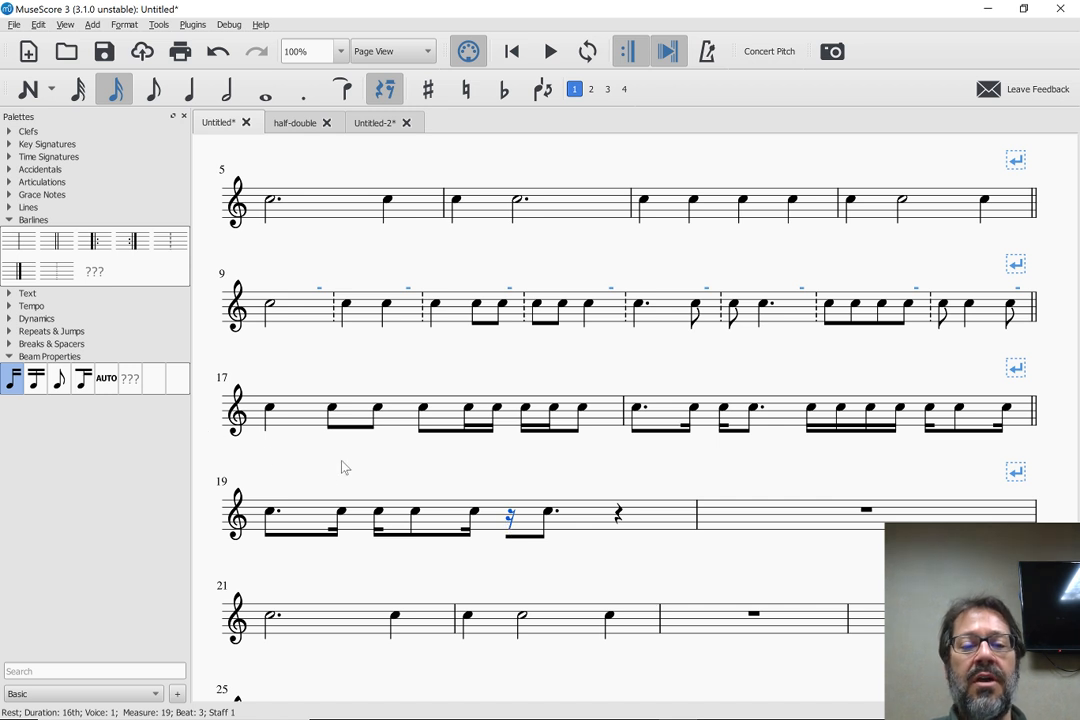
left_click(505, 519)
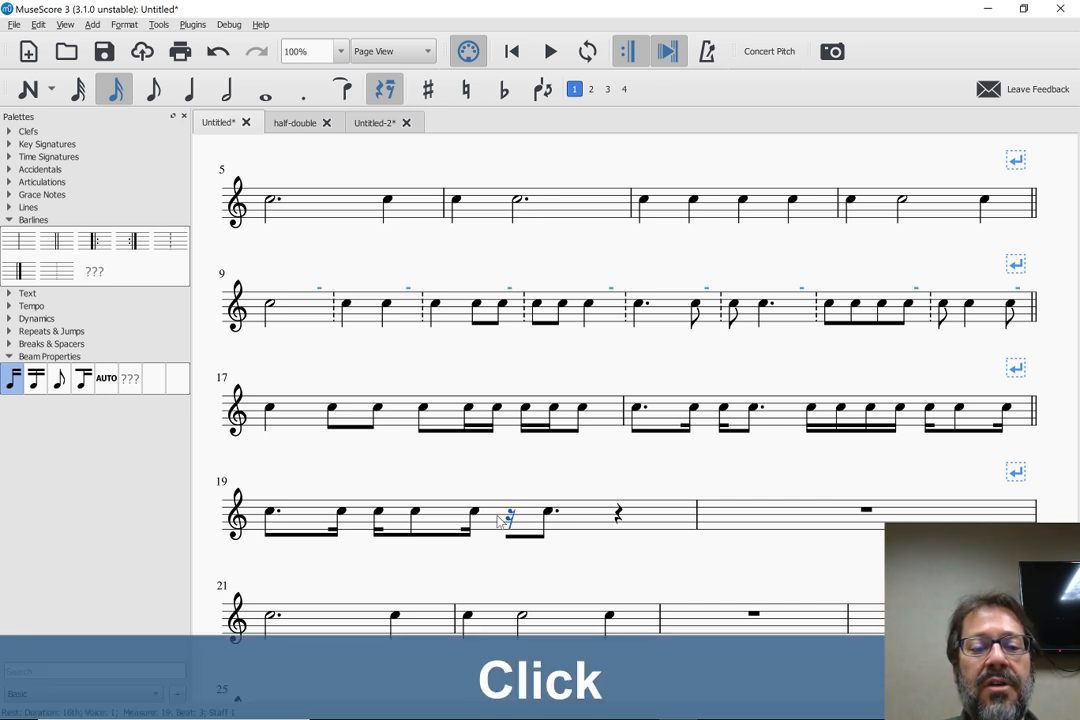
double_click(106, 379)
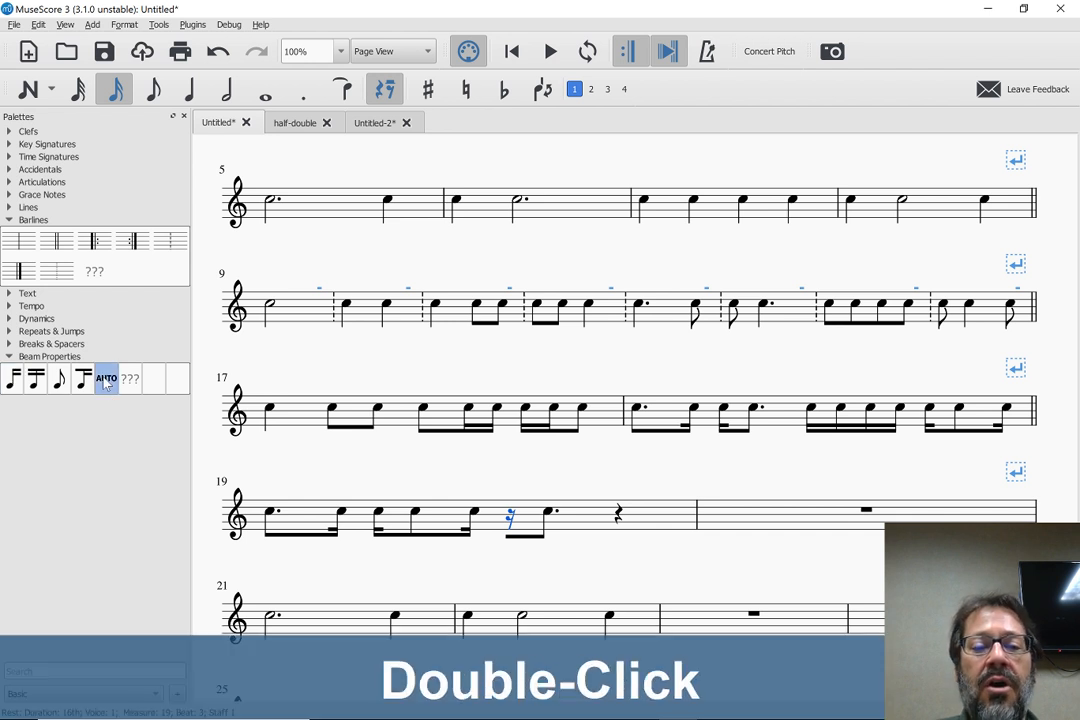
double_click(59, 381)
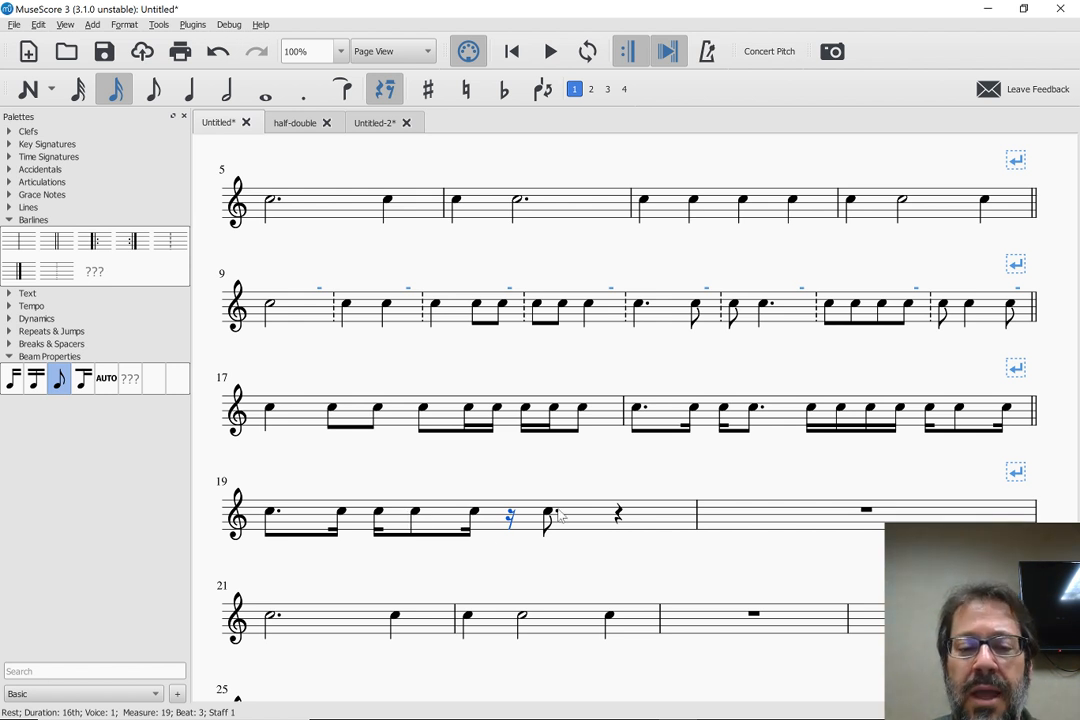
Enter a quarter rest followed by a dotted half note C in measure 23
left_click(688, 620)
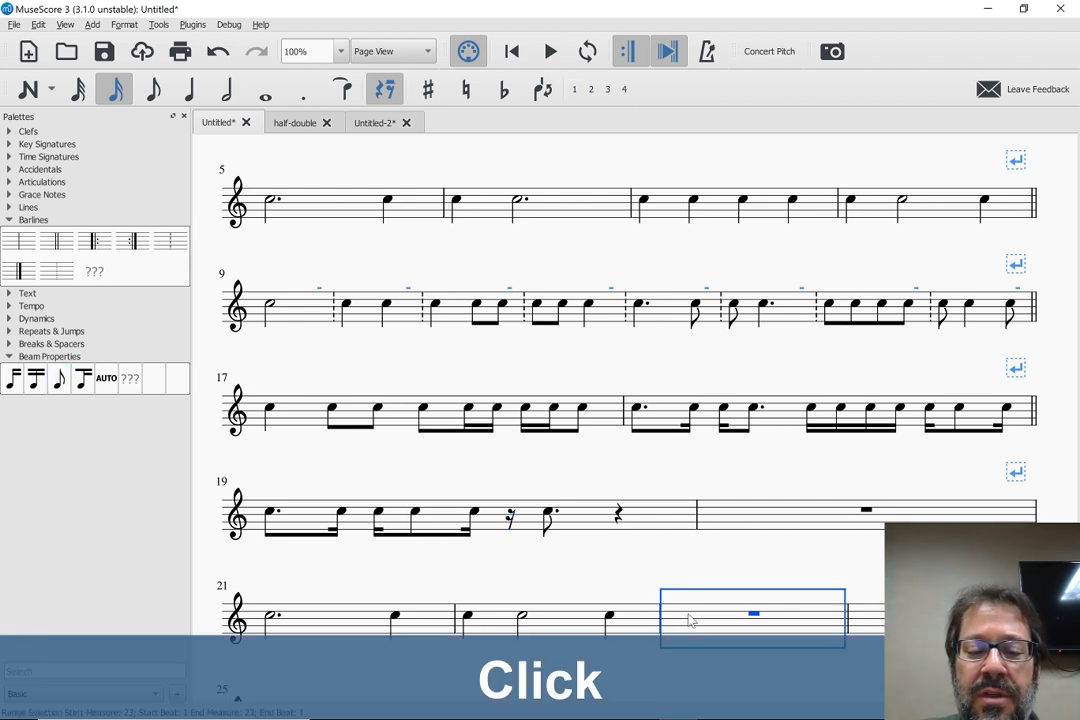
key("n")
key("5")
key("0")
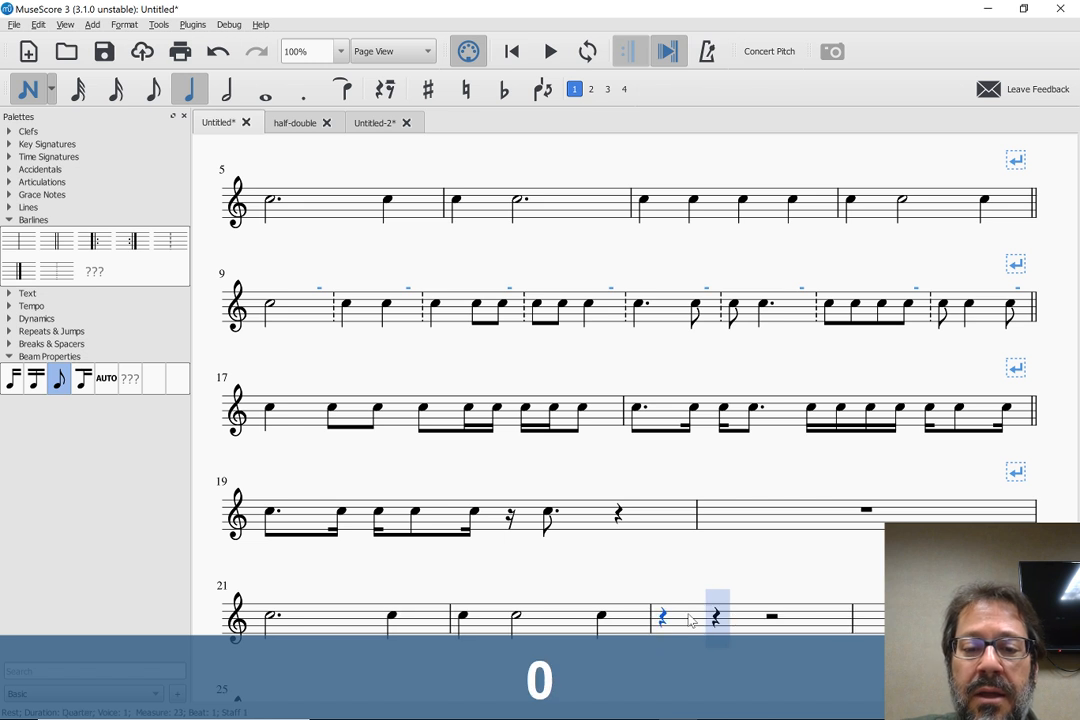
key("6")
key("period")
key("c")
key("Escape")
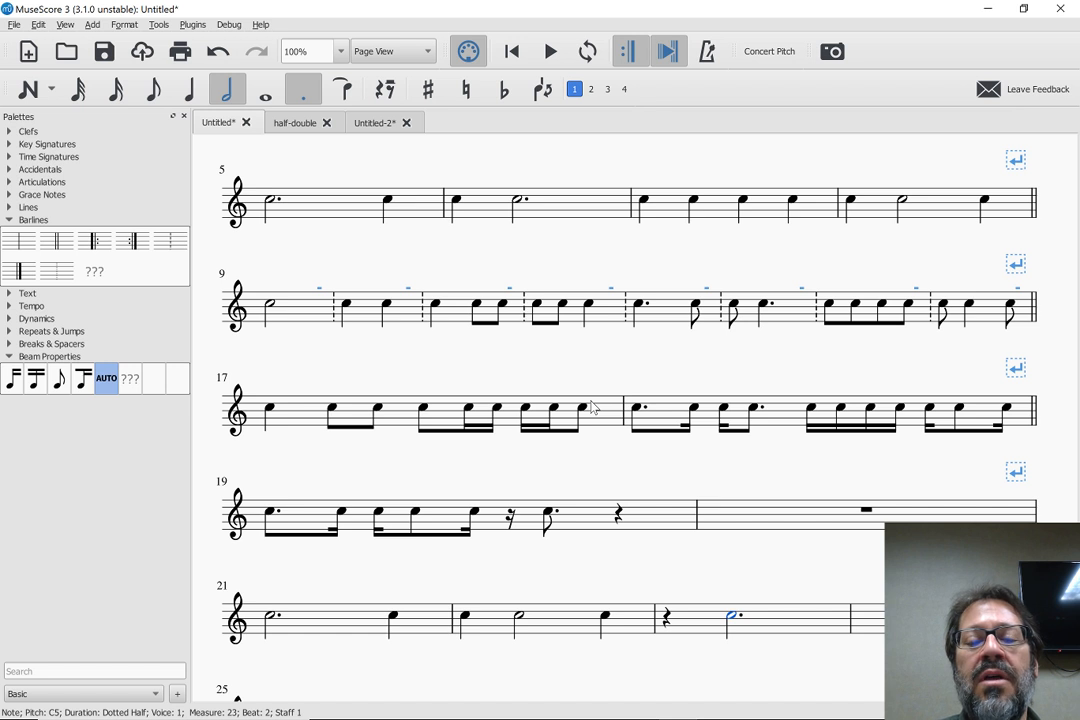
Replace the sixteenth rest on beat 3 of measure 19 with a sixteenth note C and tie the preceding note to it
left_click(510, 519)
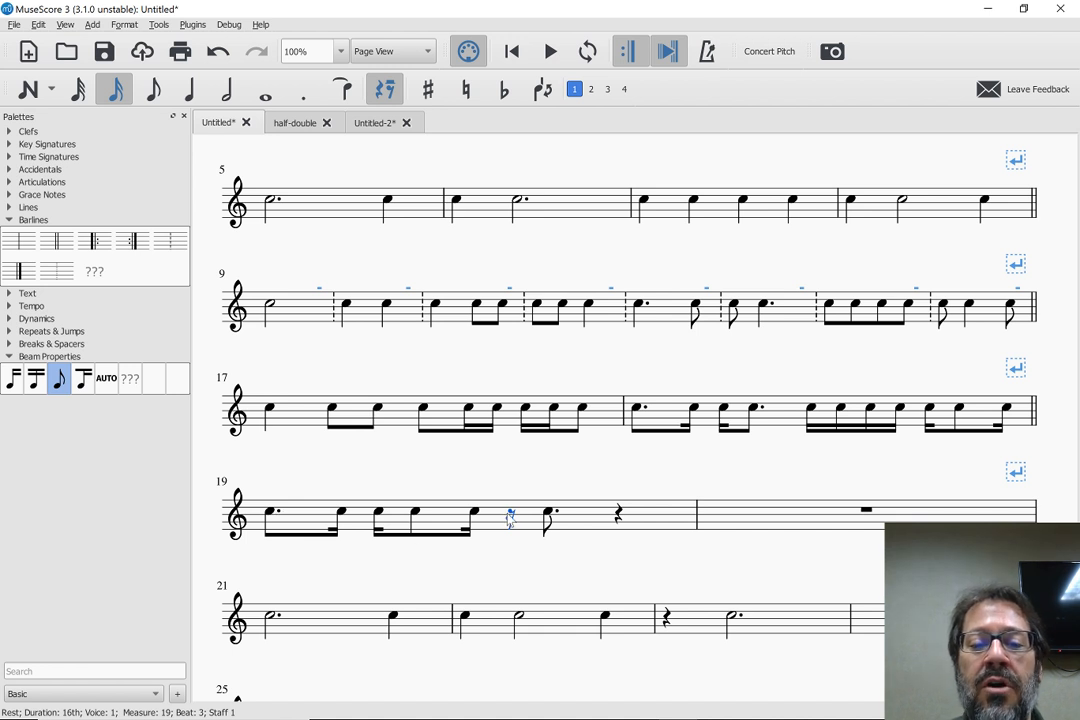
key("c")
key("Escape")
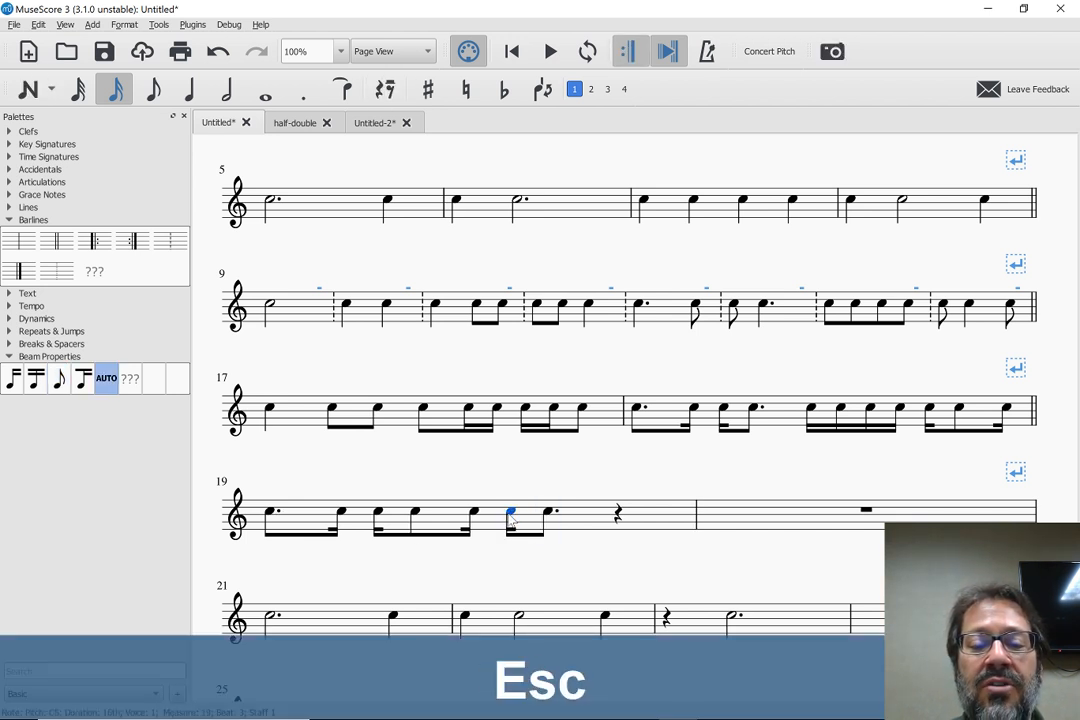
key("Left")
key("shift+equal")
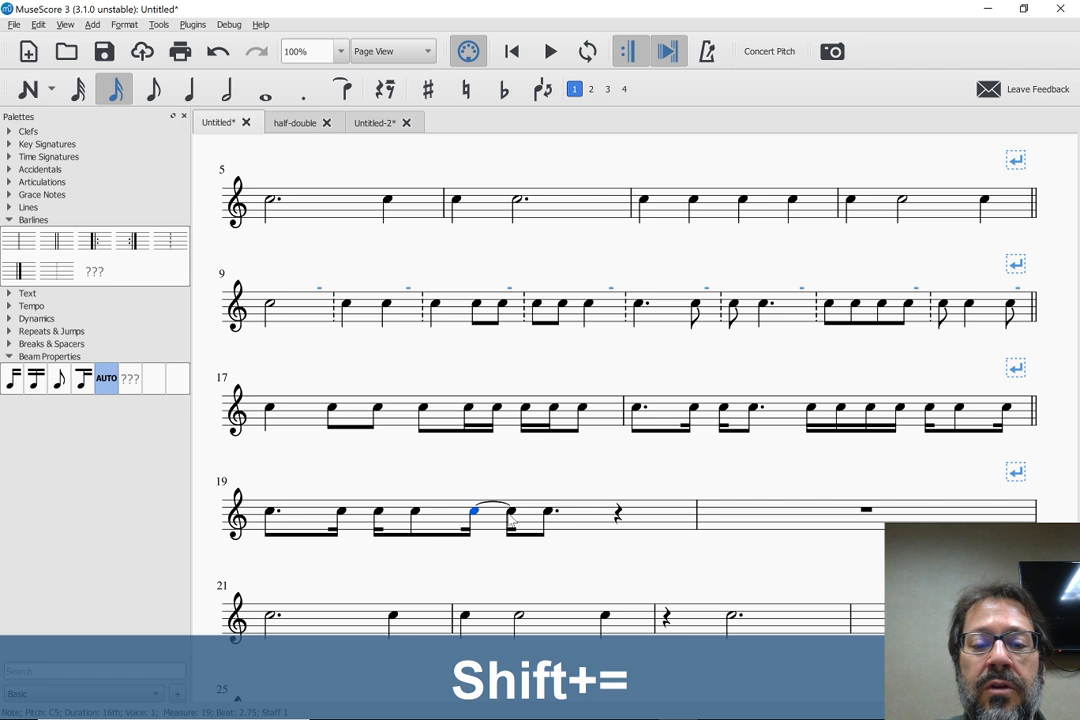
key("Escape")
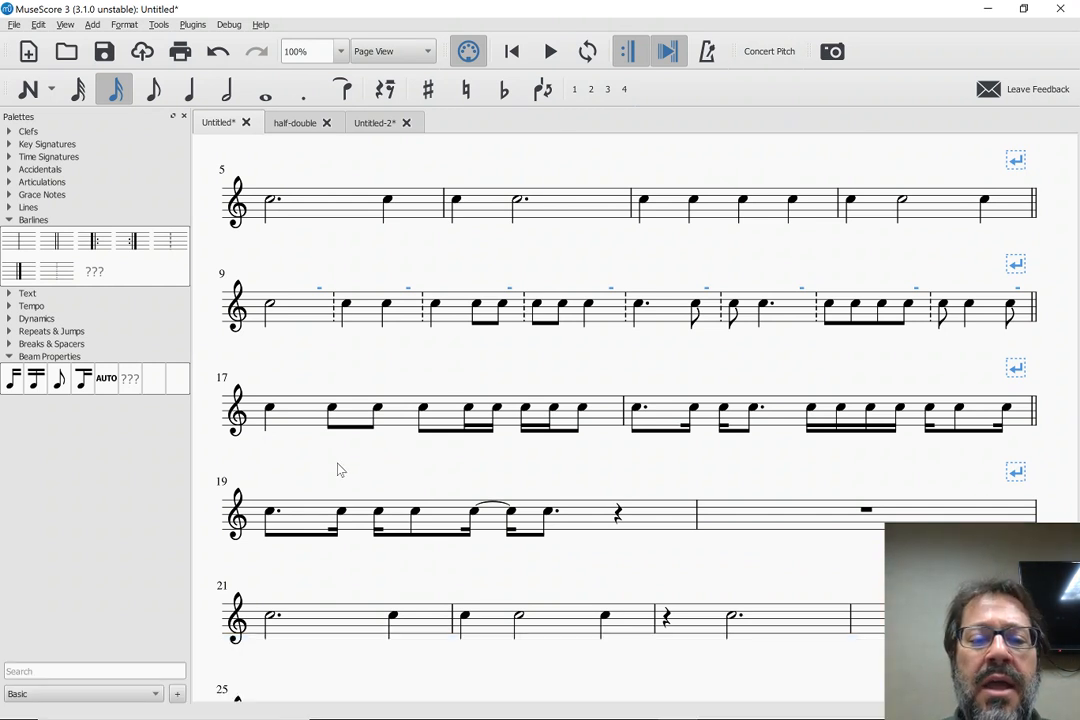
Return to the beginning of the rhythm exercise and switch to the half-double score
key("Home")
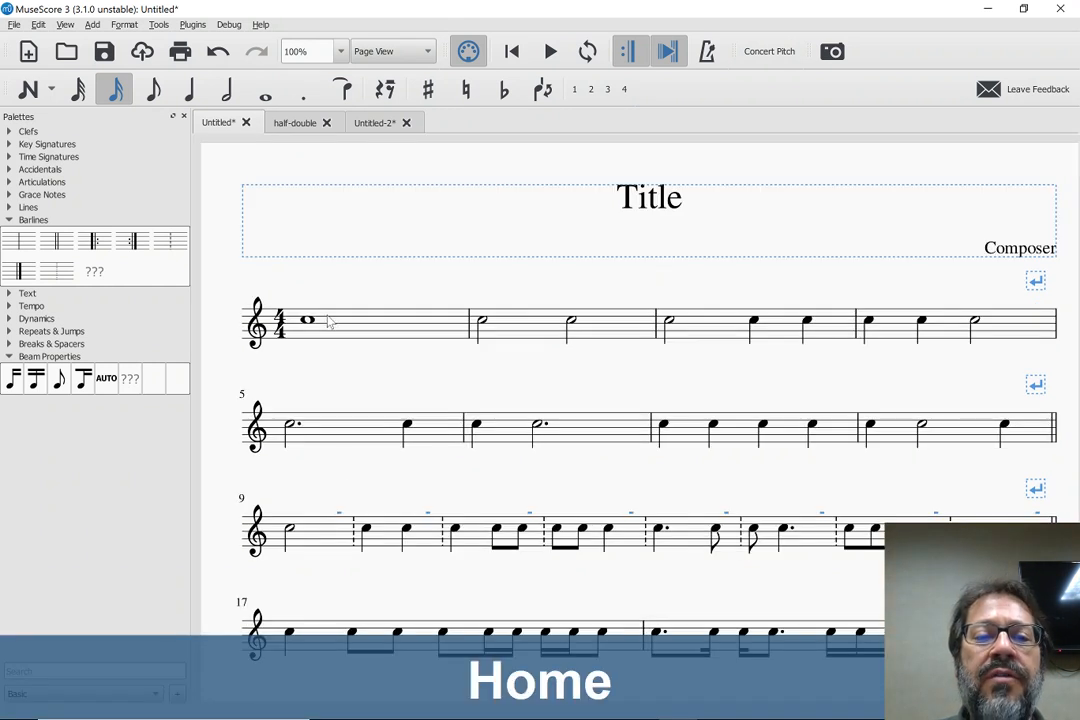
key("alt+Tab")
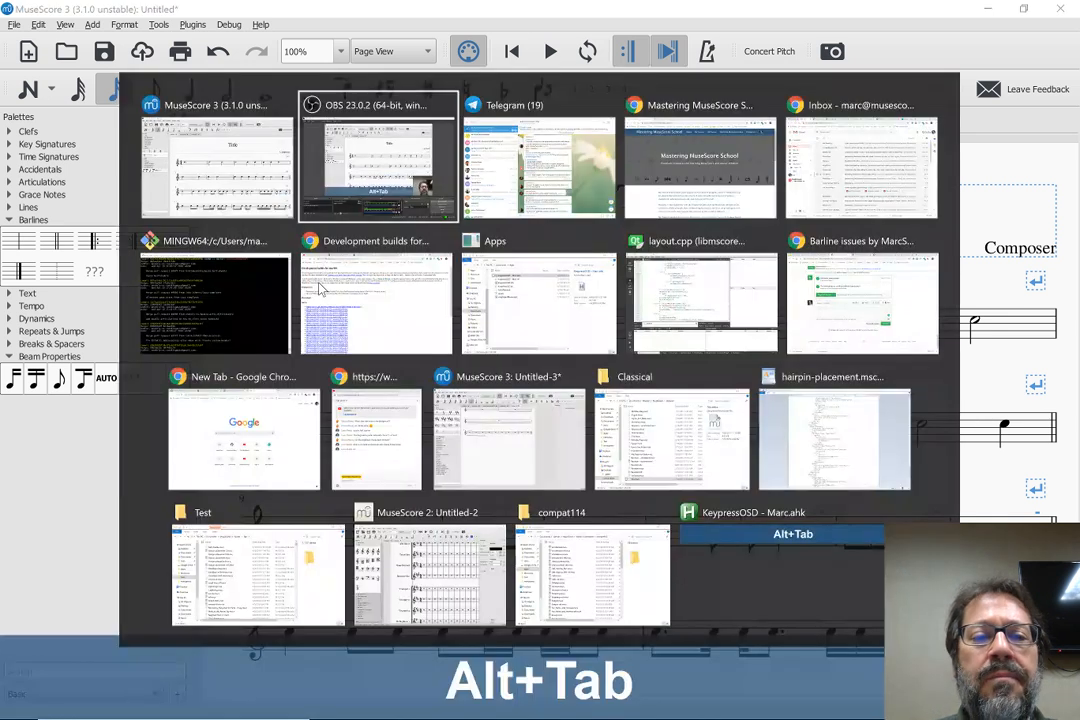
key("alt+Tab")
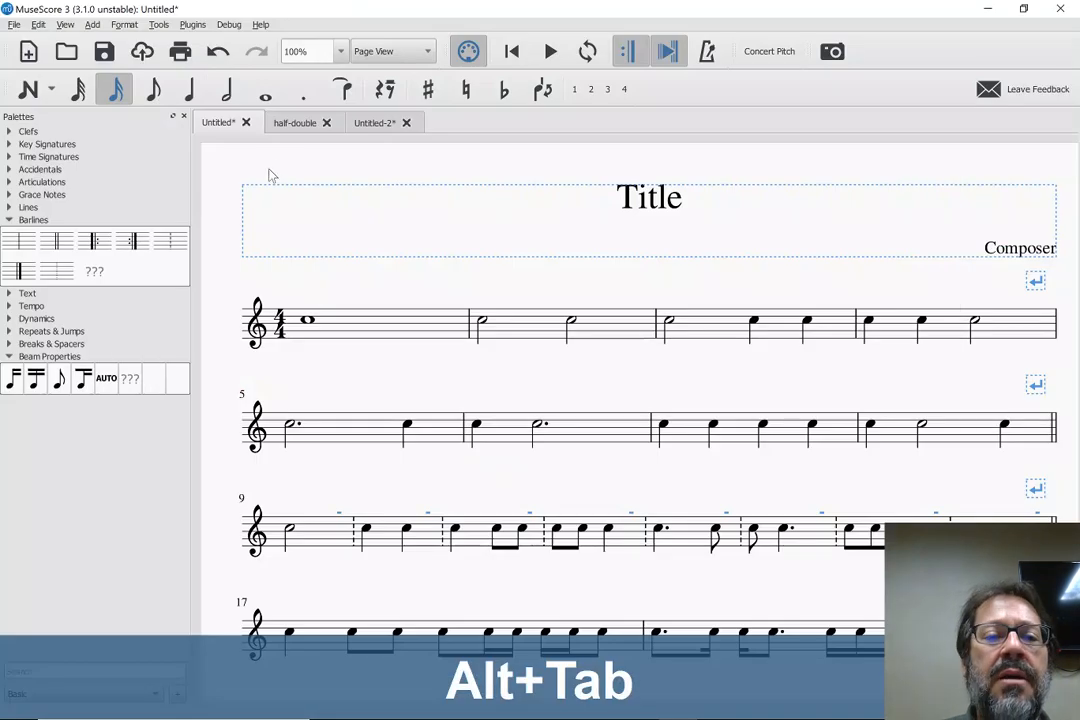
left_click(288, 124)
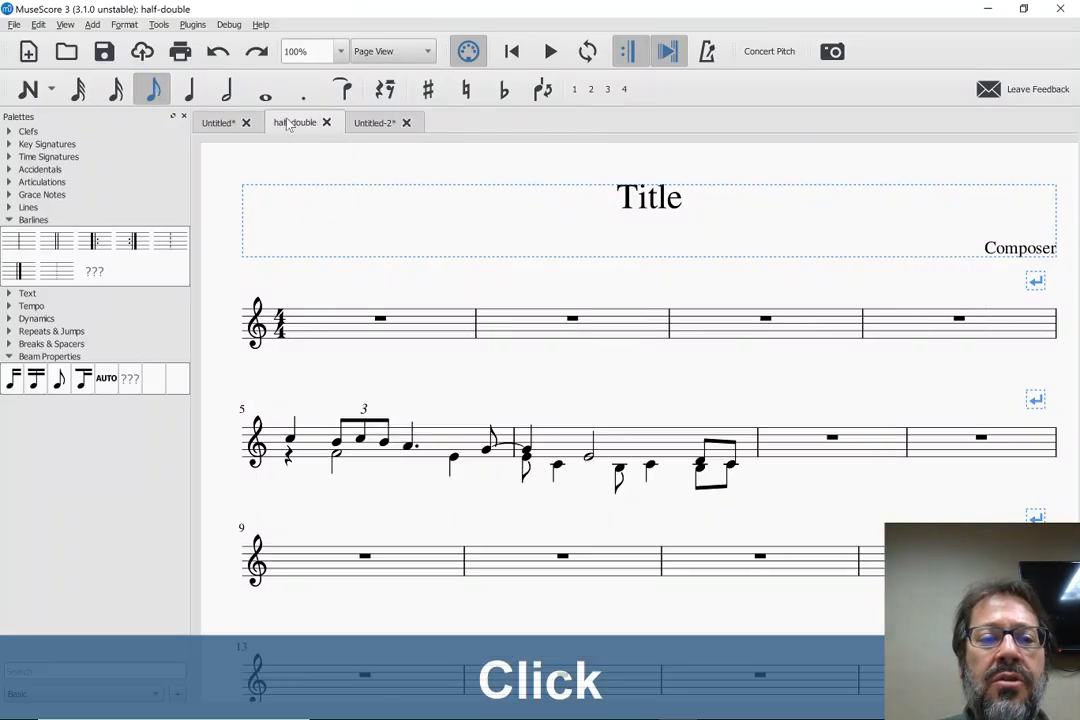
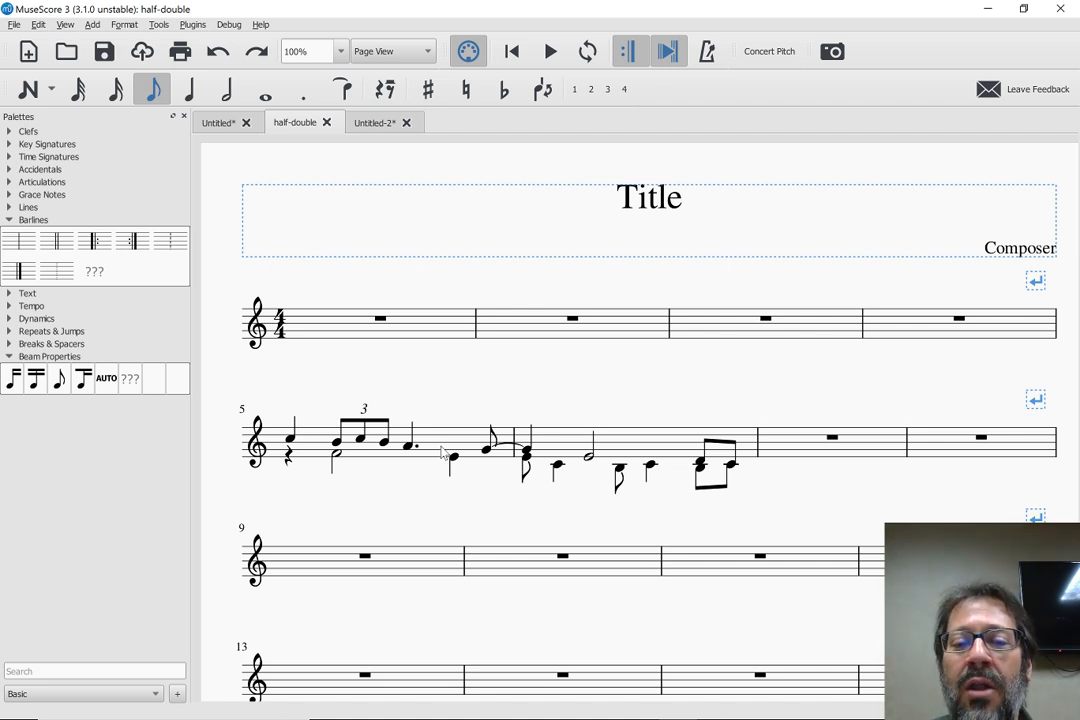
Copy measures 5 and 6 and paste them at half duration into measure 1
left_click(443, 453)
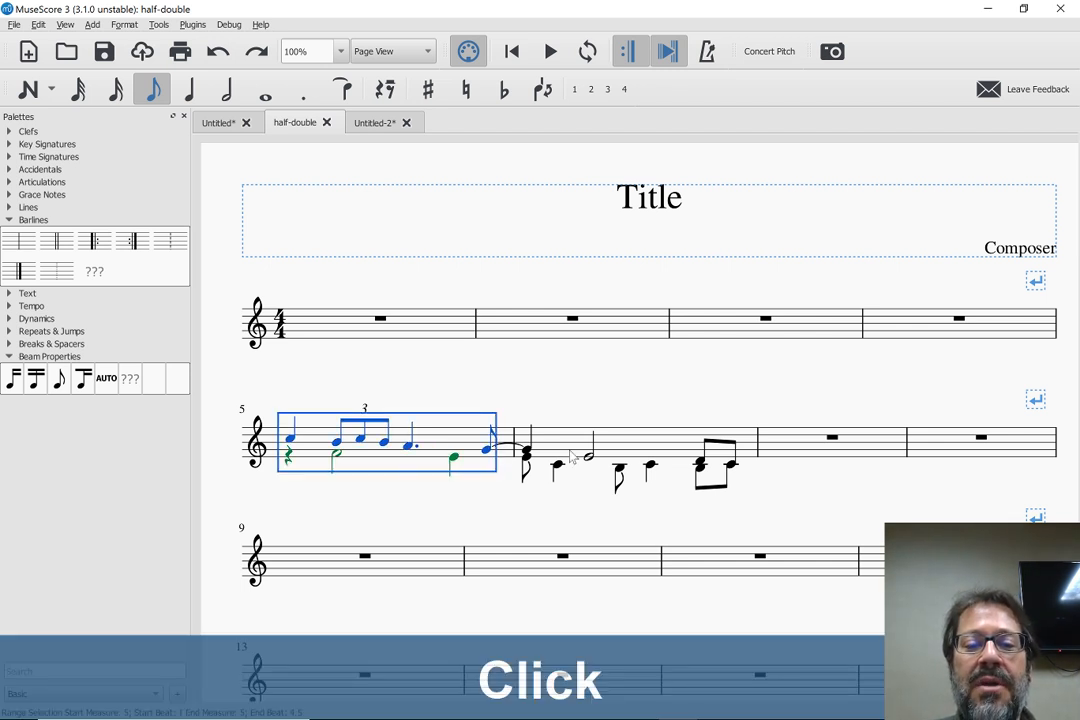
left_click(646, 453, "shift")
key("ctrl+c")
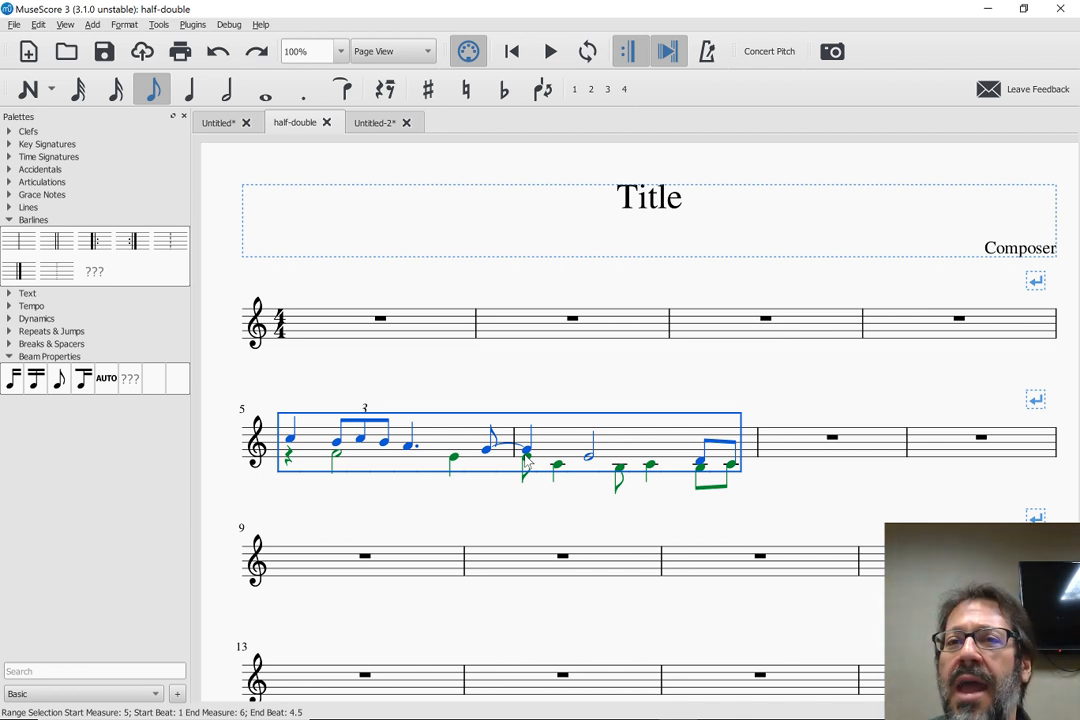
left_click(338, 329)
key("ctrl+shift+q")
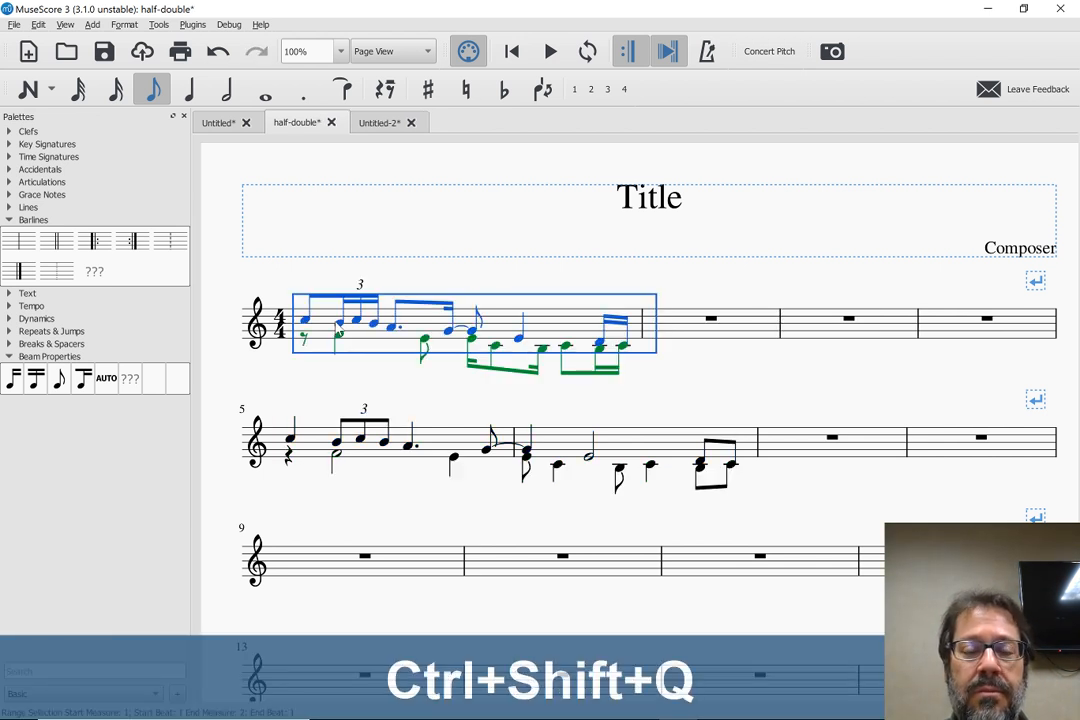
left_click(284, 387)
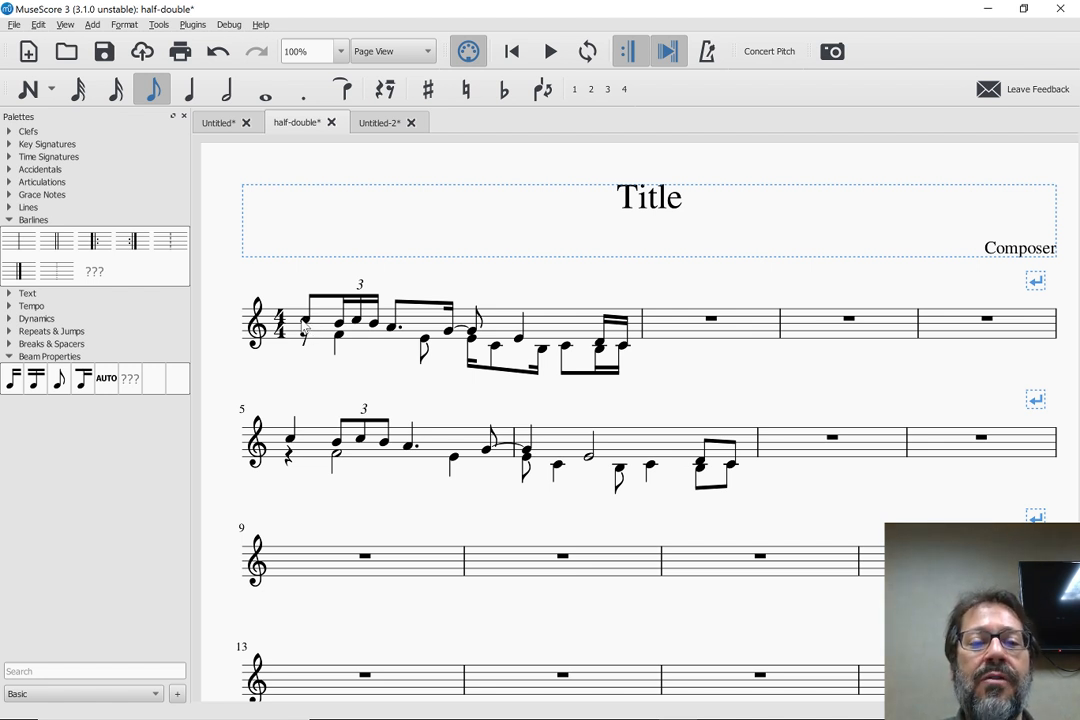
left_click(337, 445)
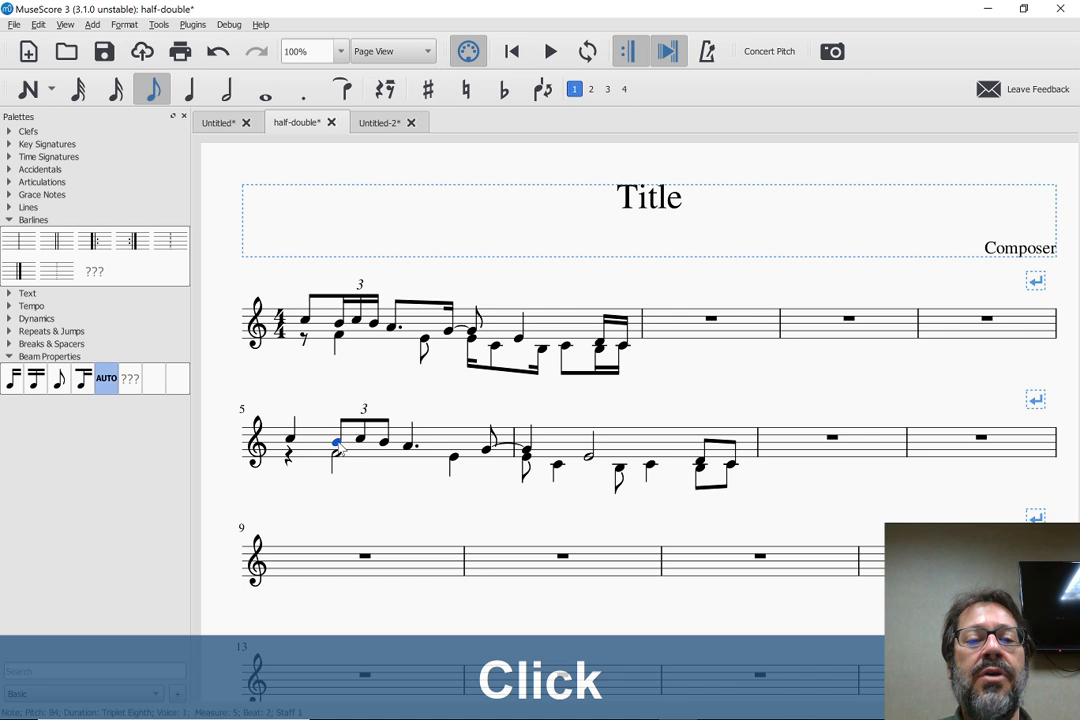
left_click(350, 421)
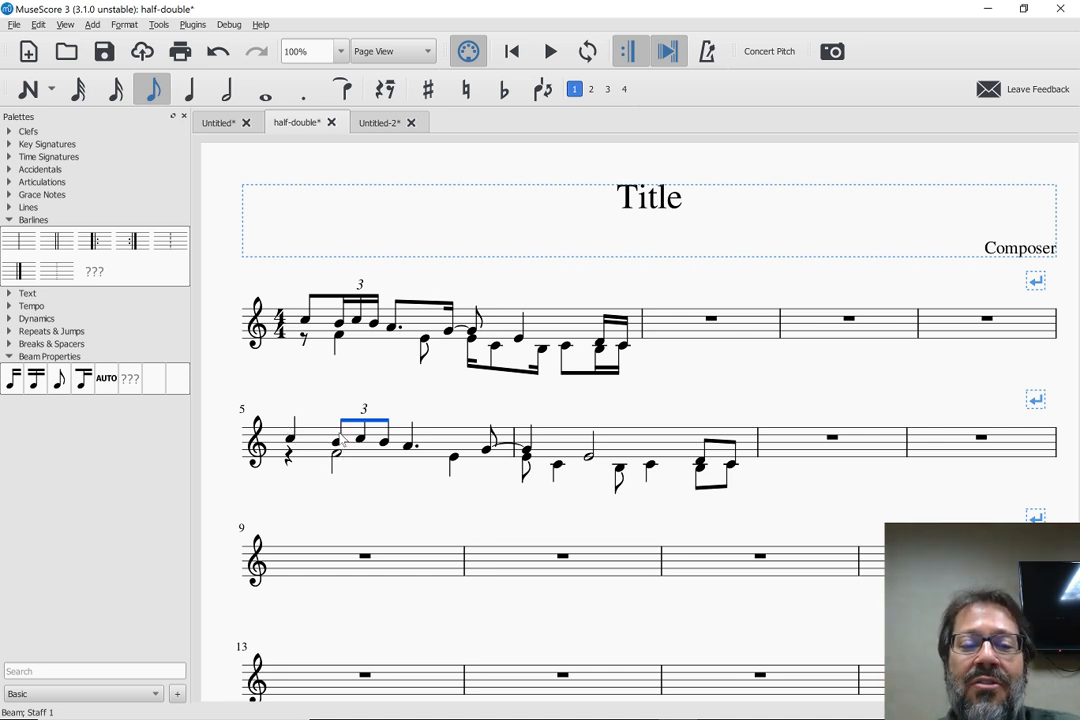
left_click(315, 335)
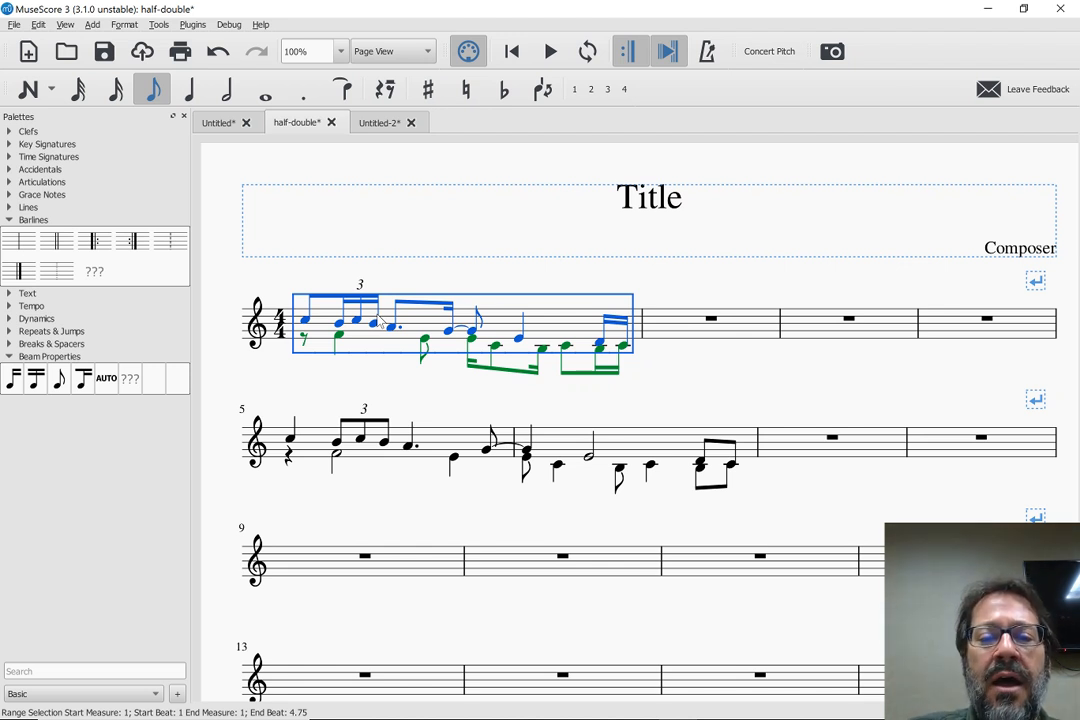
Try pasting measures 5 and 6 from measure 9 at half duration and at double duration, clearing each result
left_click(374, 377)
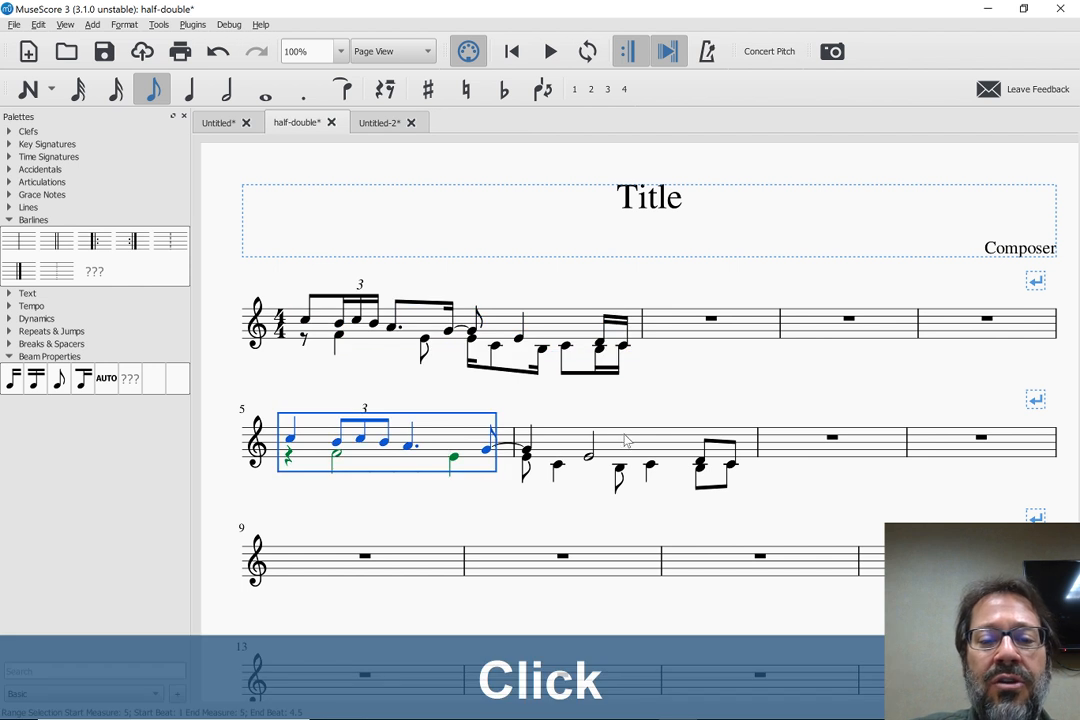
left_click(670, 448, "shift")
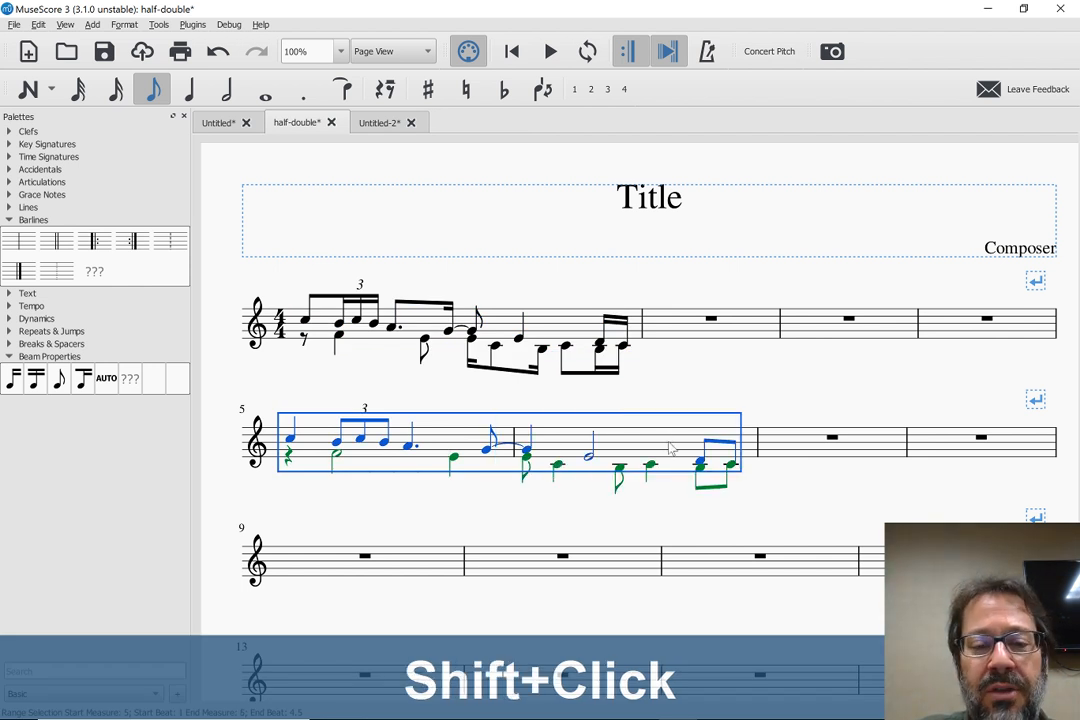
key("ctrl+c")
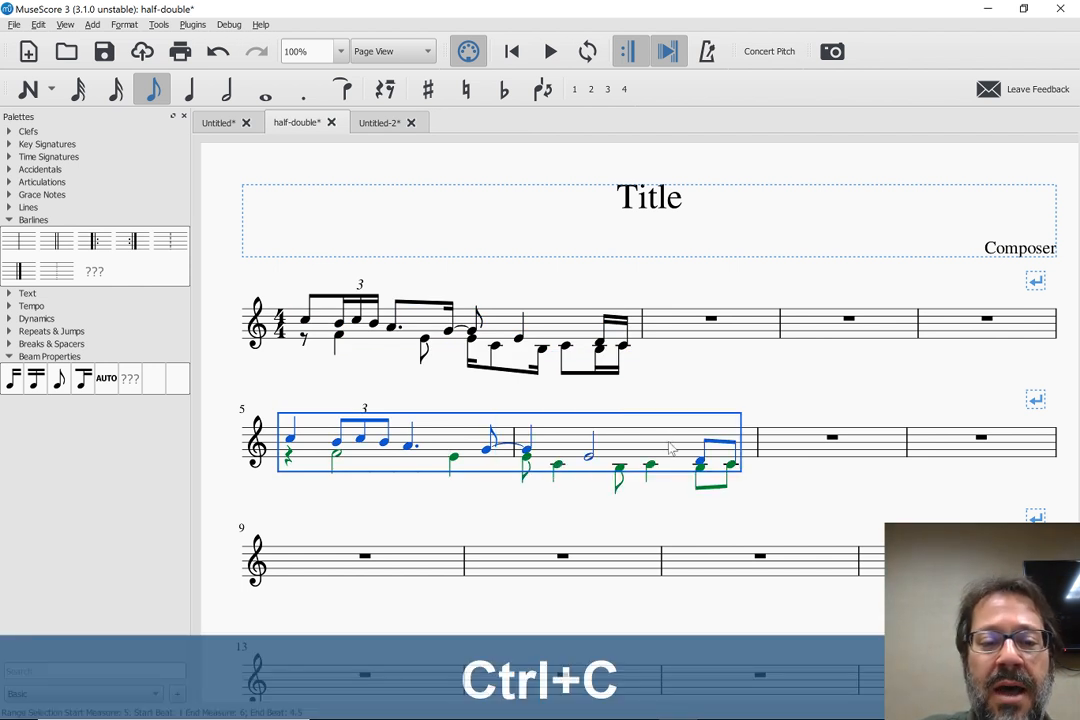
left_click(306, 569)
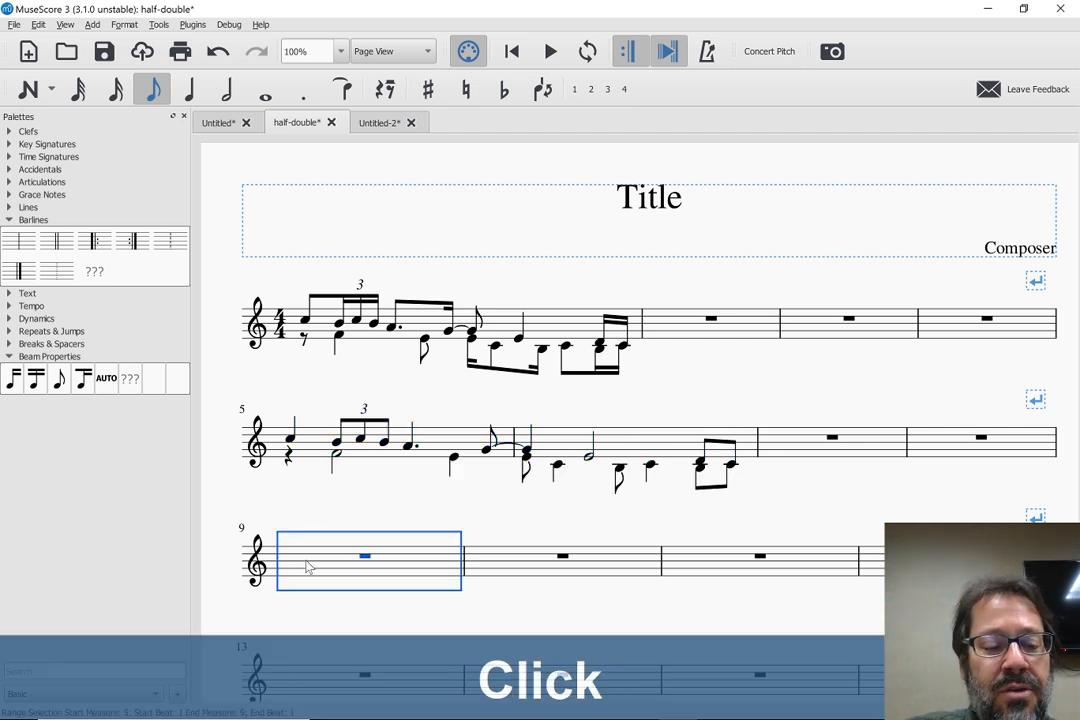
key("ctrl+shift+q")
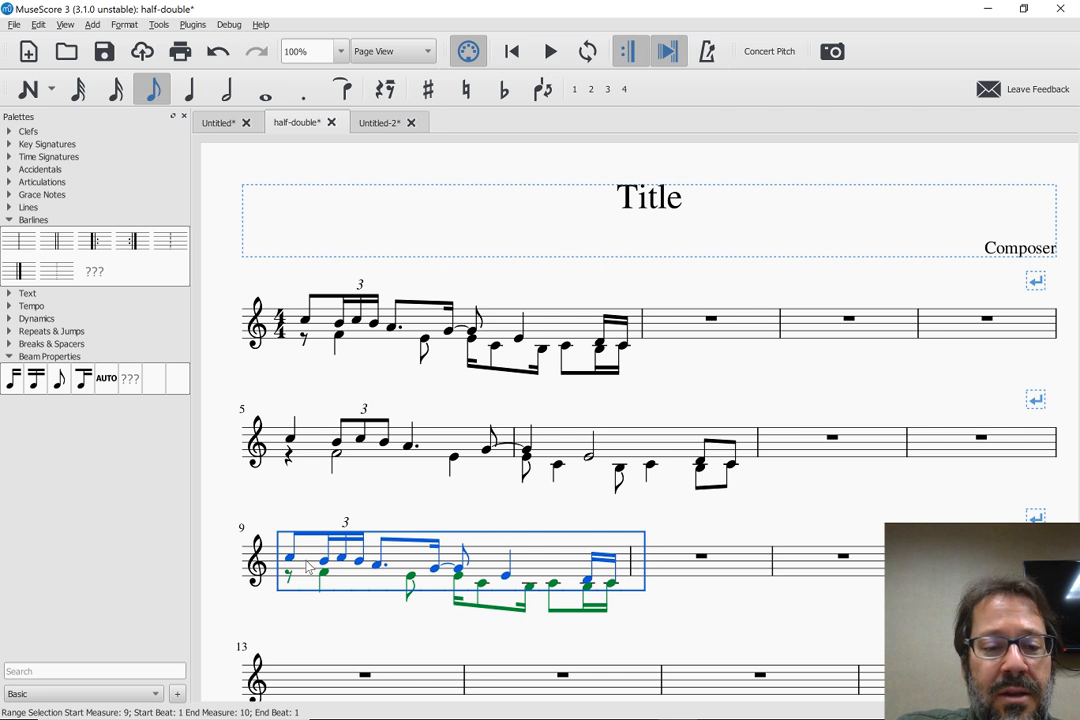
key("Delete")
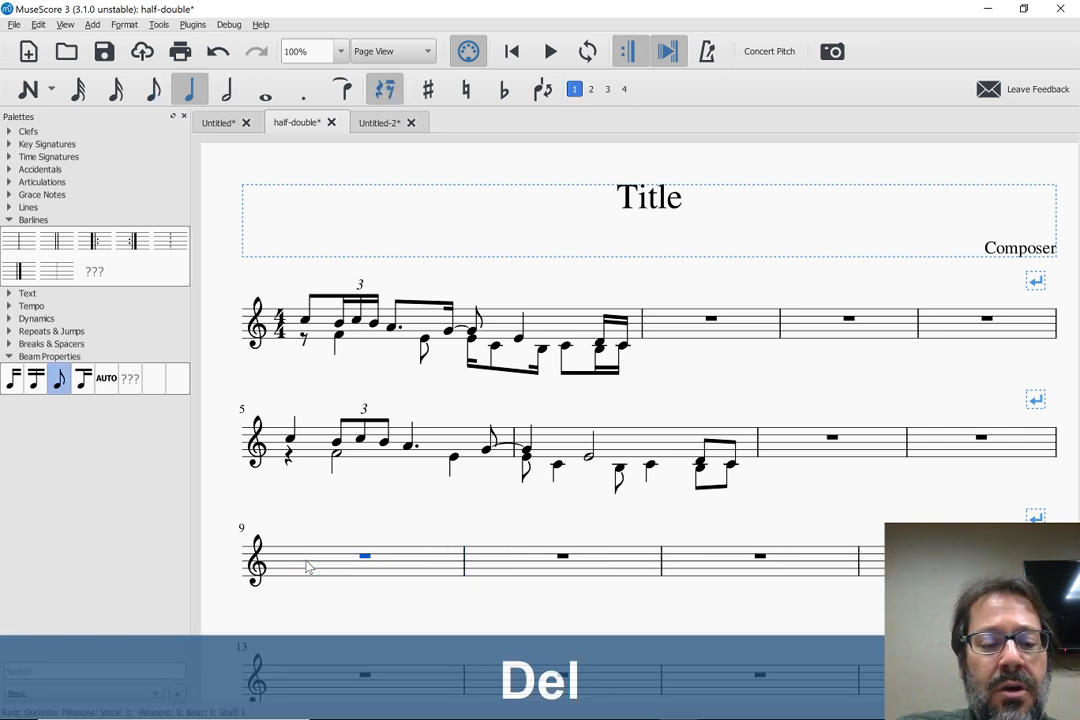
key("ctrl+shift+w")
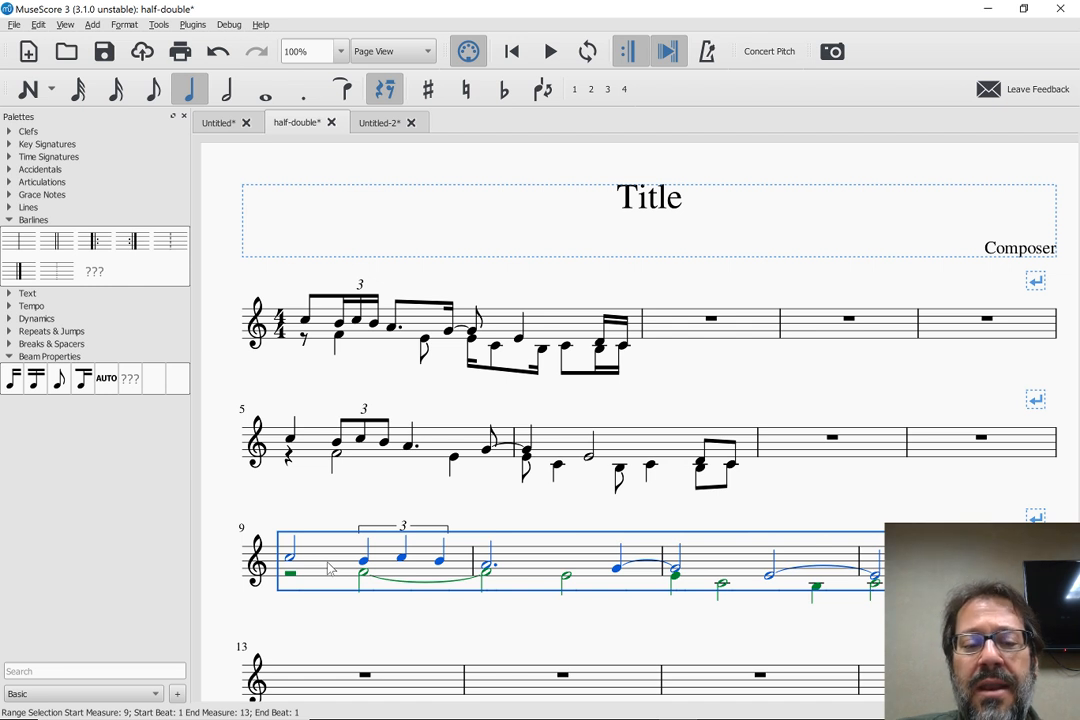
key("Delete")
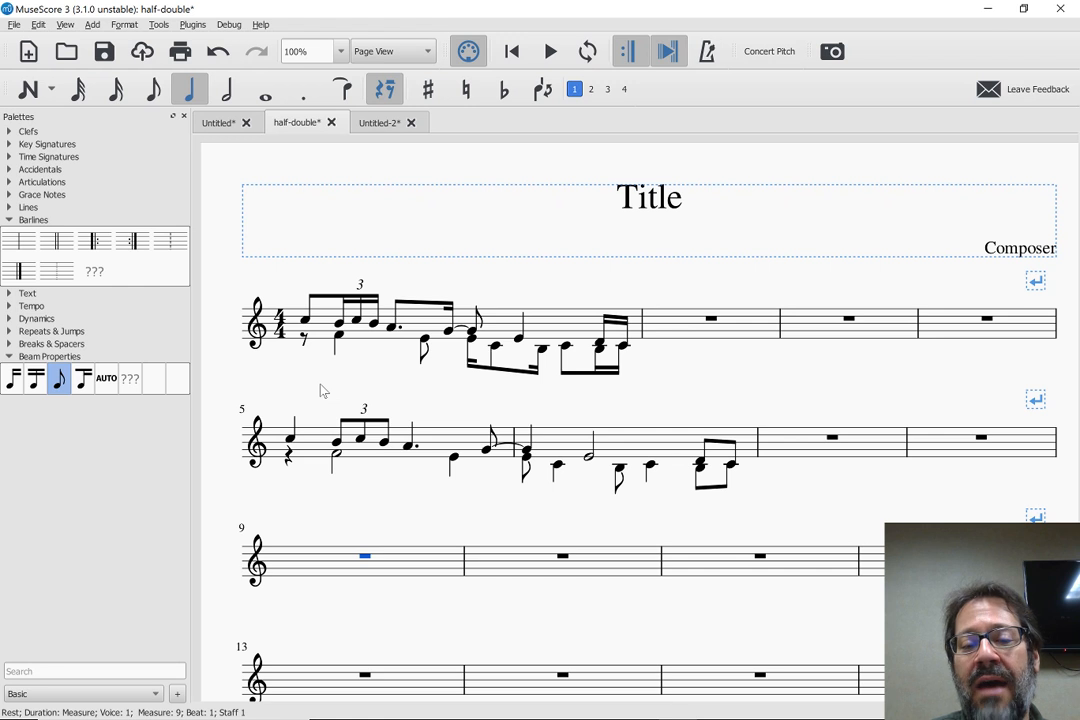
Try pasting a half-duration copy of measure 1 into measure 9, and undo the paste
left_click(309, 448)
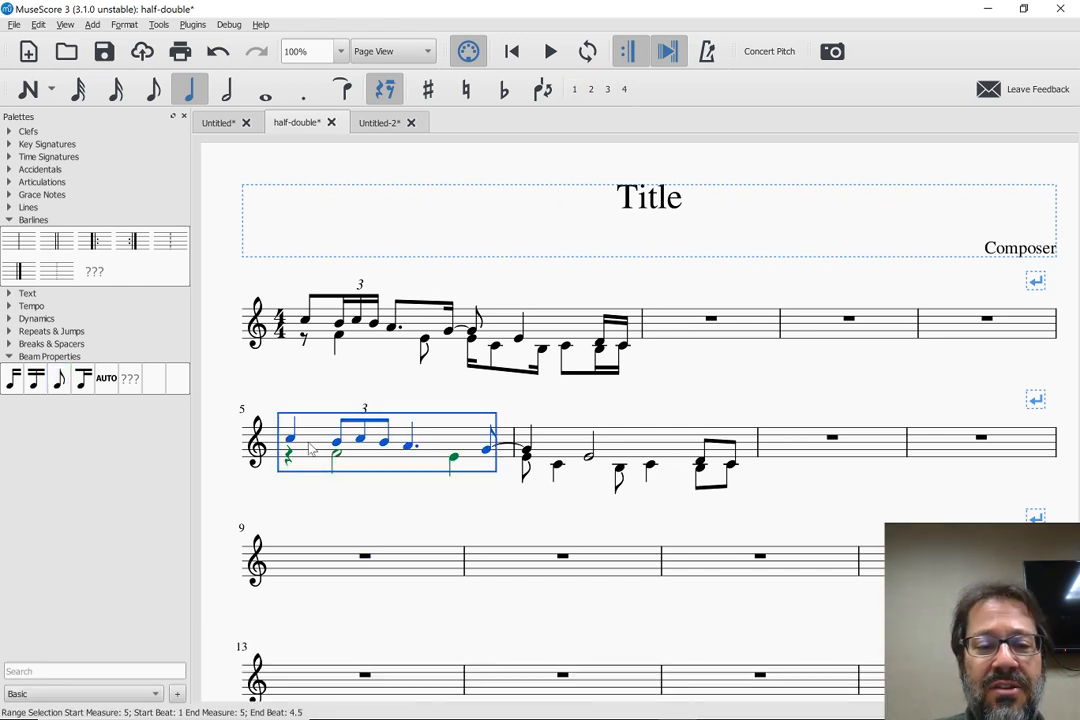
left_click(320, 326)
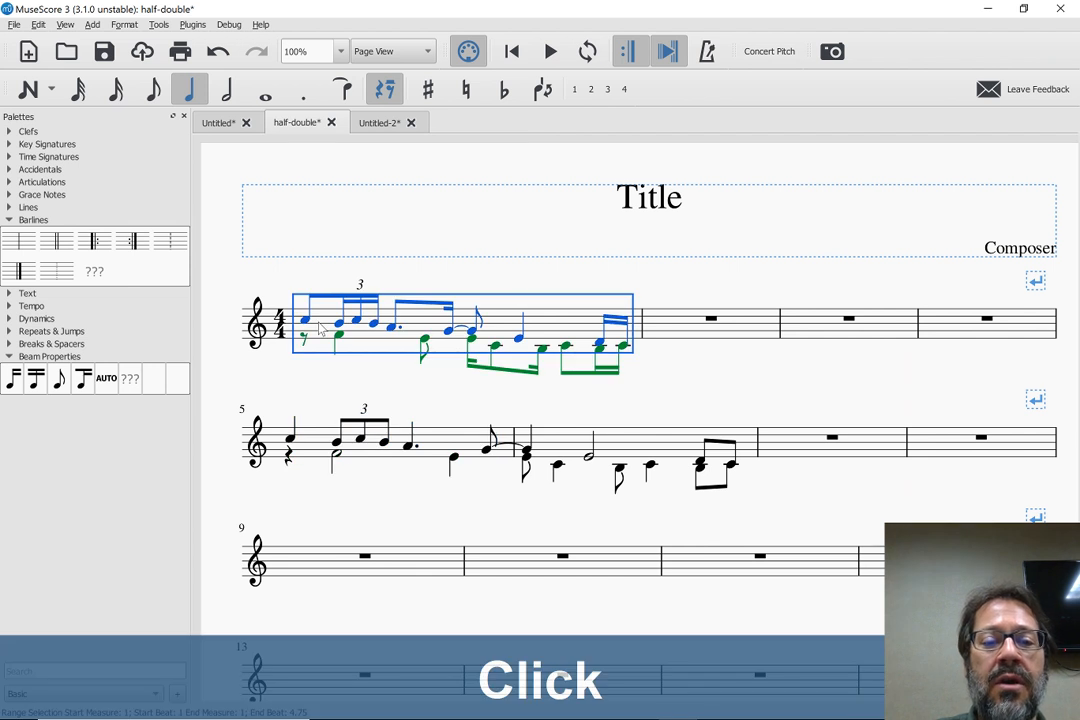
key("ctrl+c")
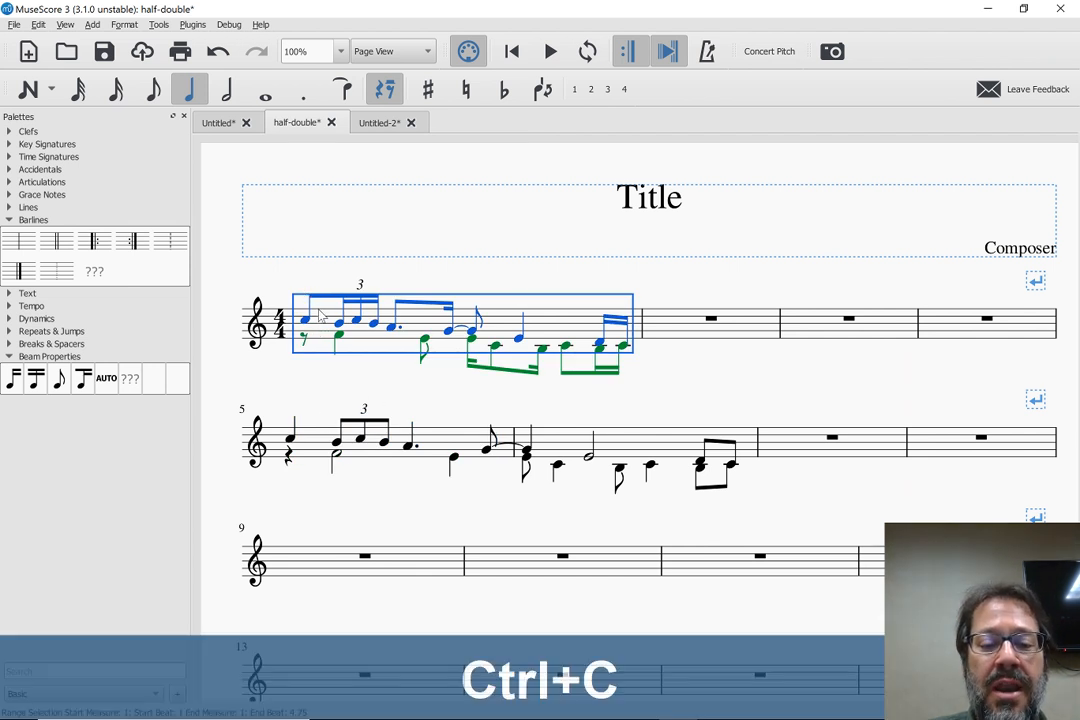
left_click(297, 571)
key("ctrl+shift+q")
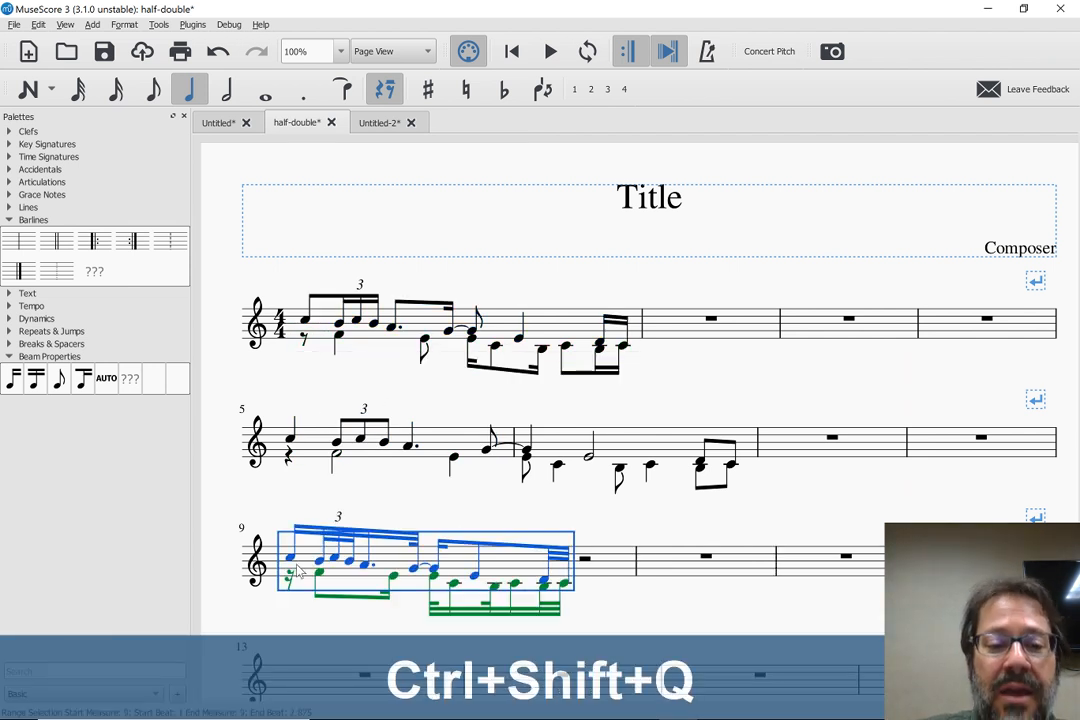
key("ctrl+z")
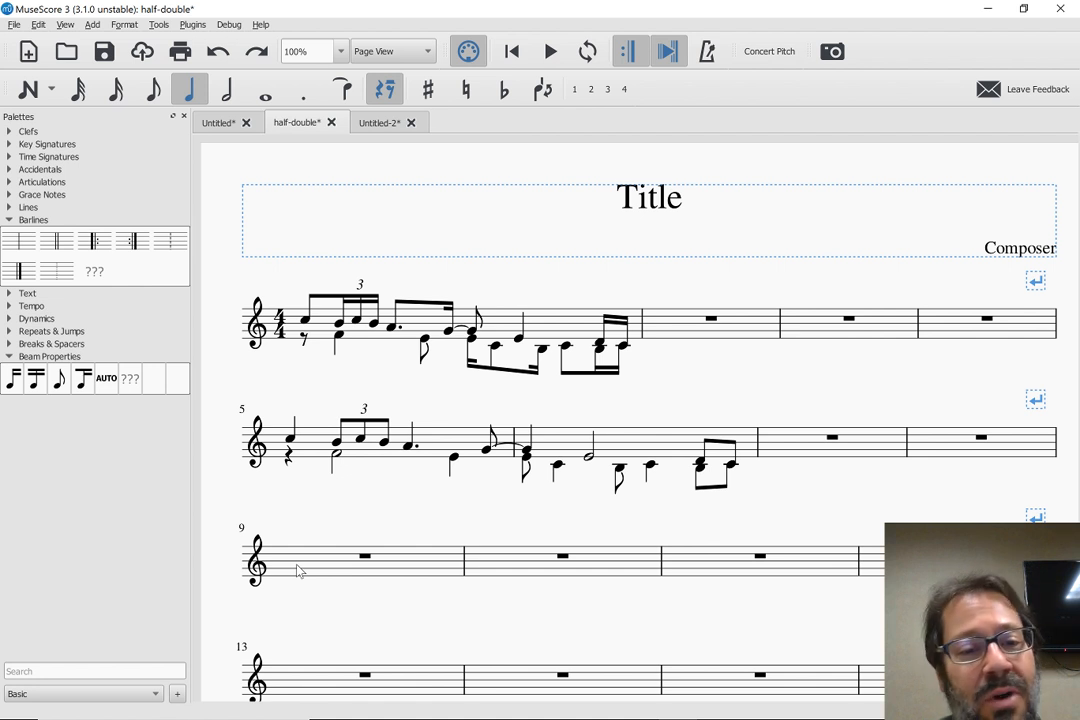
Copy measures 5 and 6 and paste them at double duration starting in measure 9
left_click(440, 440)
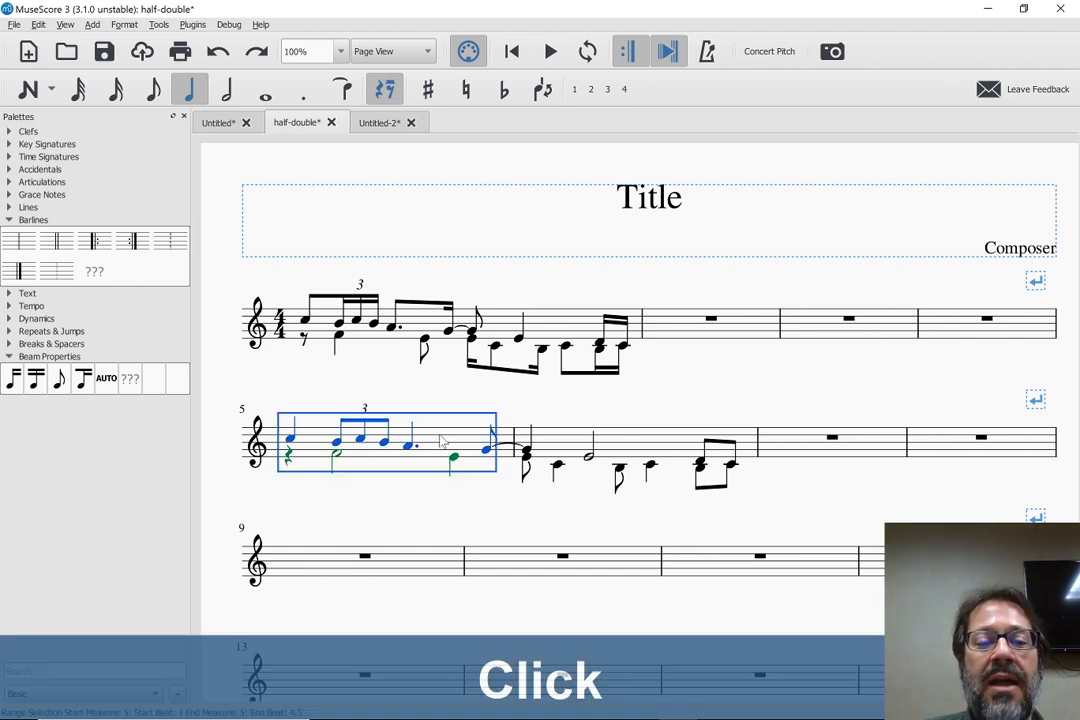
left_click(628, 441, "shift")
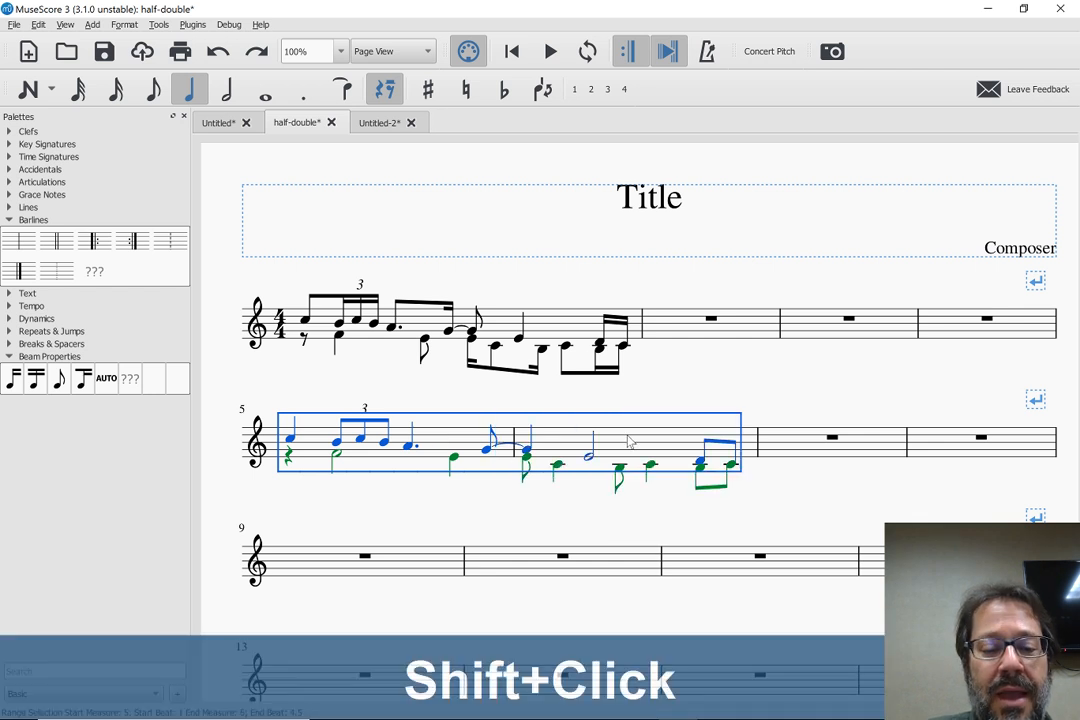
key("ctrl+c")
left_click(327, 572)
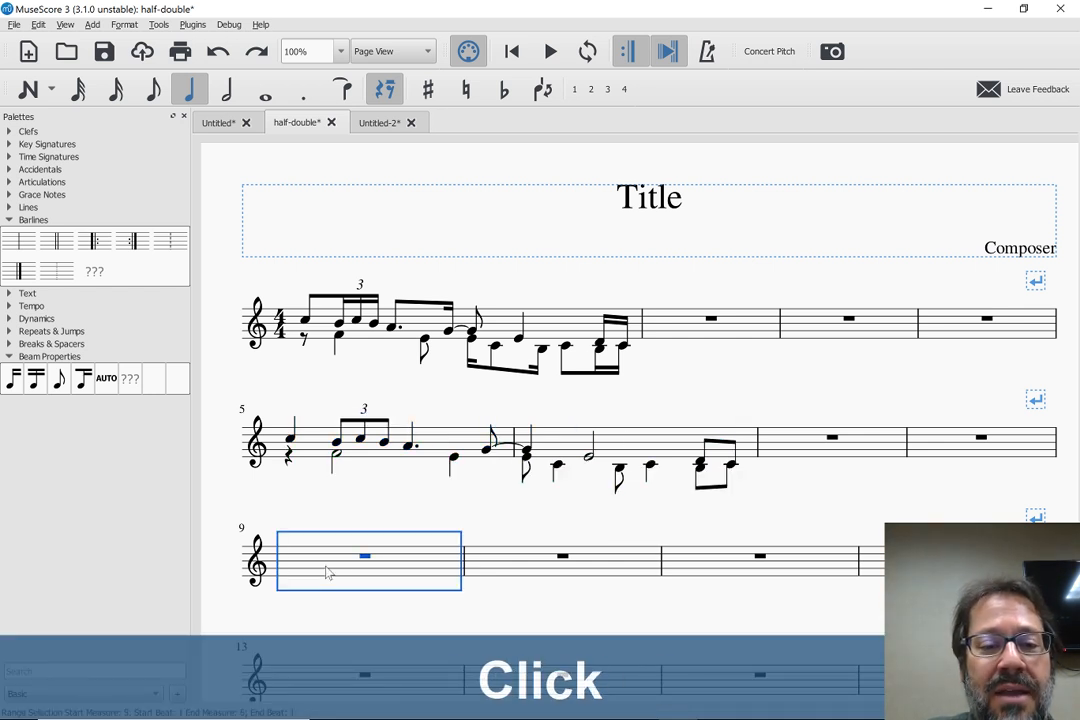
key("ctrl+shift+w")
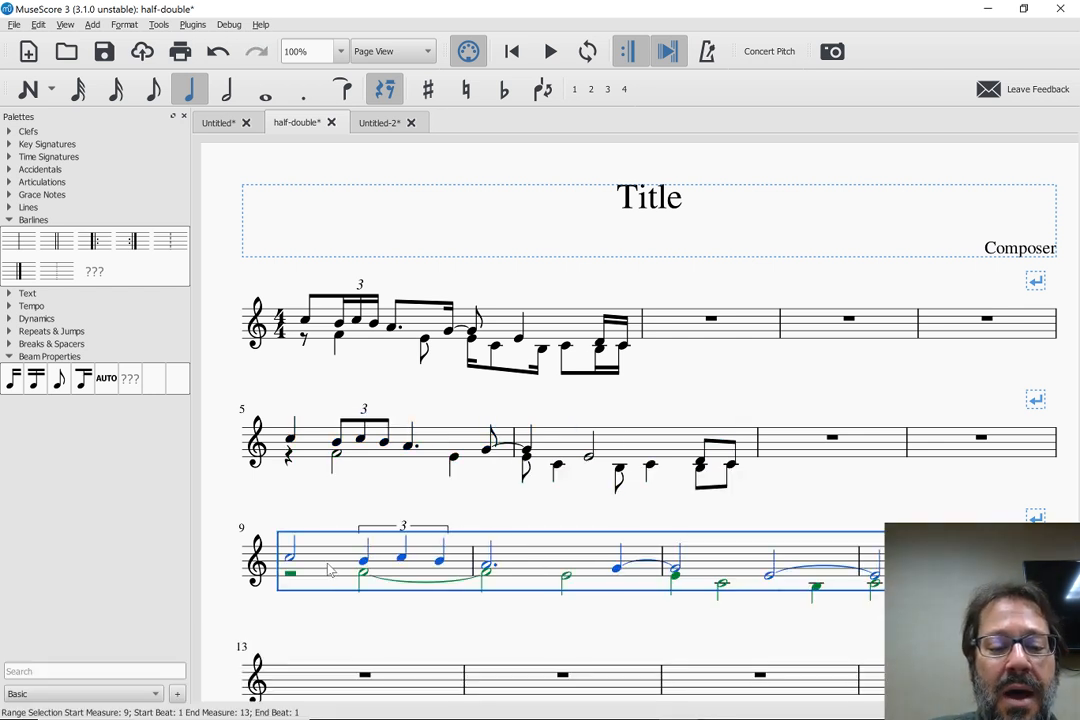
Copy the music in measures 9 to 12 and paste it at double duration starting in measure 13
key("ctrl+c")
scroll(322, 602, "down", 2)
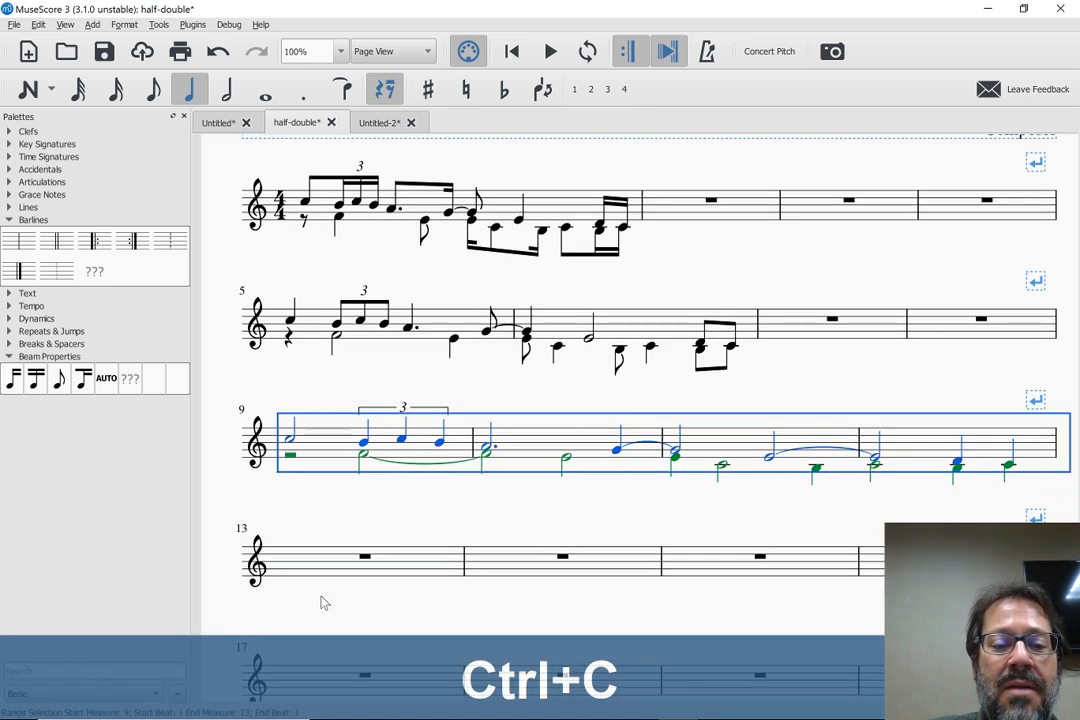
left_click(313, 563)
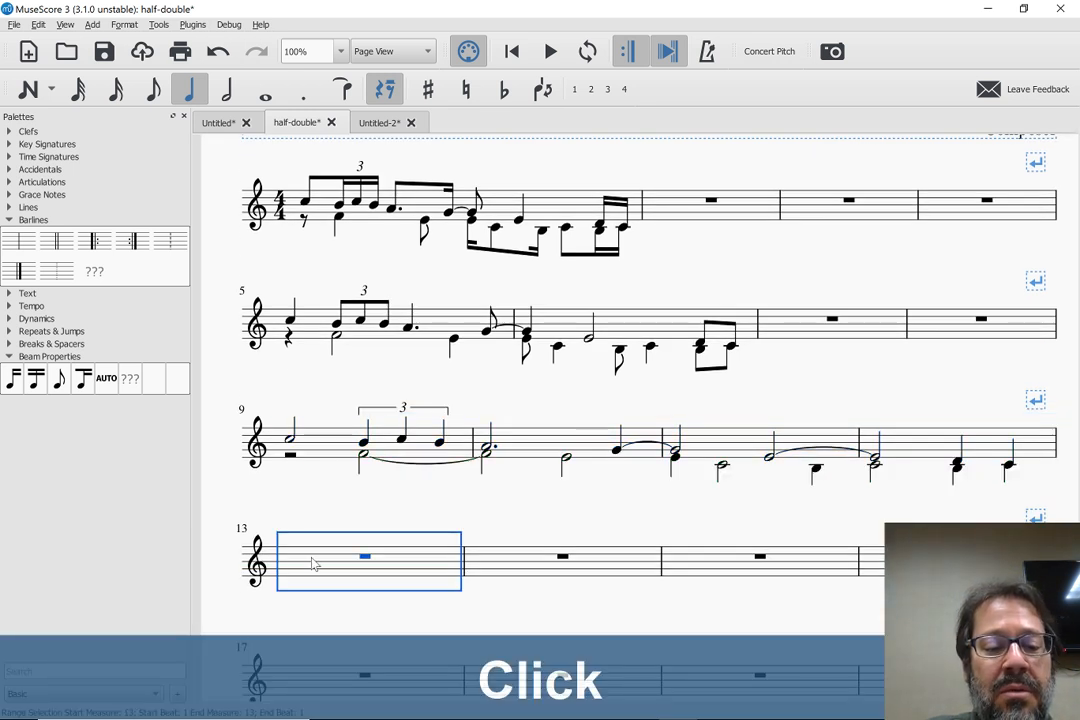
key("ctrl+shift+w")
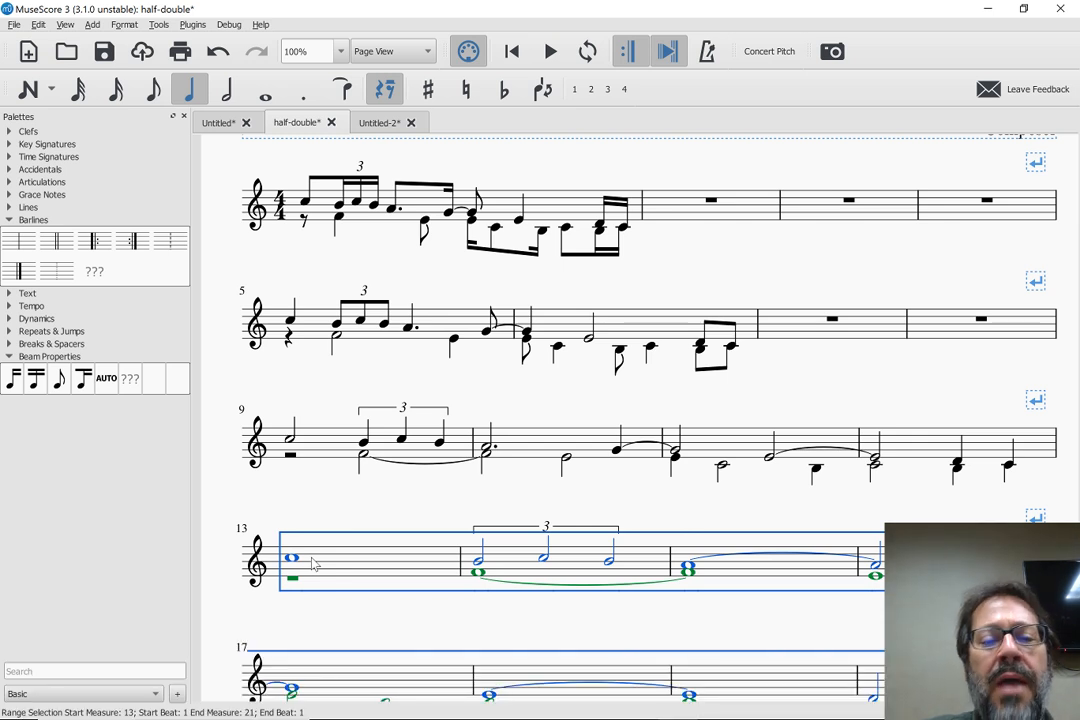
Try to paste measures 13 to 20 at double duration starting in measure 21, and dismiss the message
key("ctrl+c")
scroll(342, 569, "down", 4)
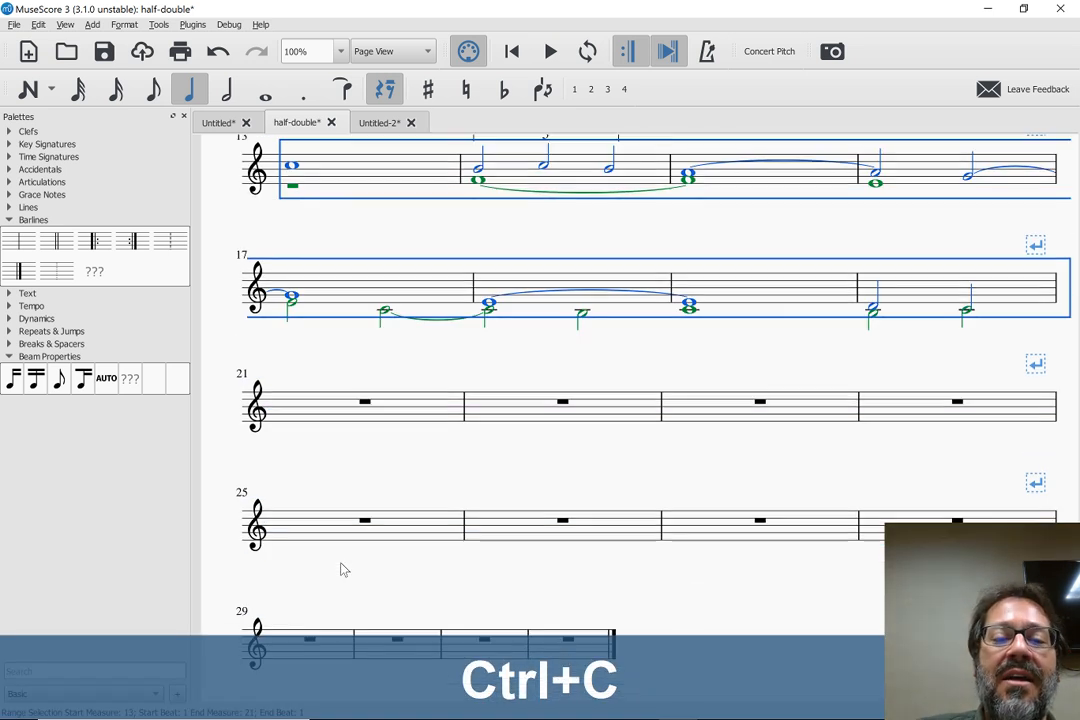
left_click(325, 414)
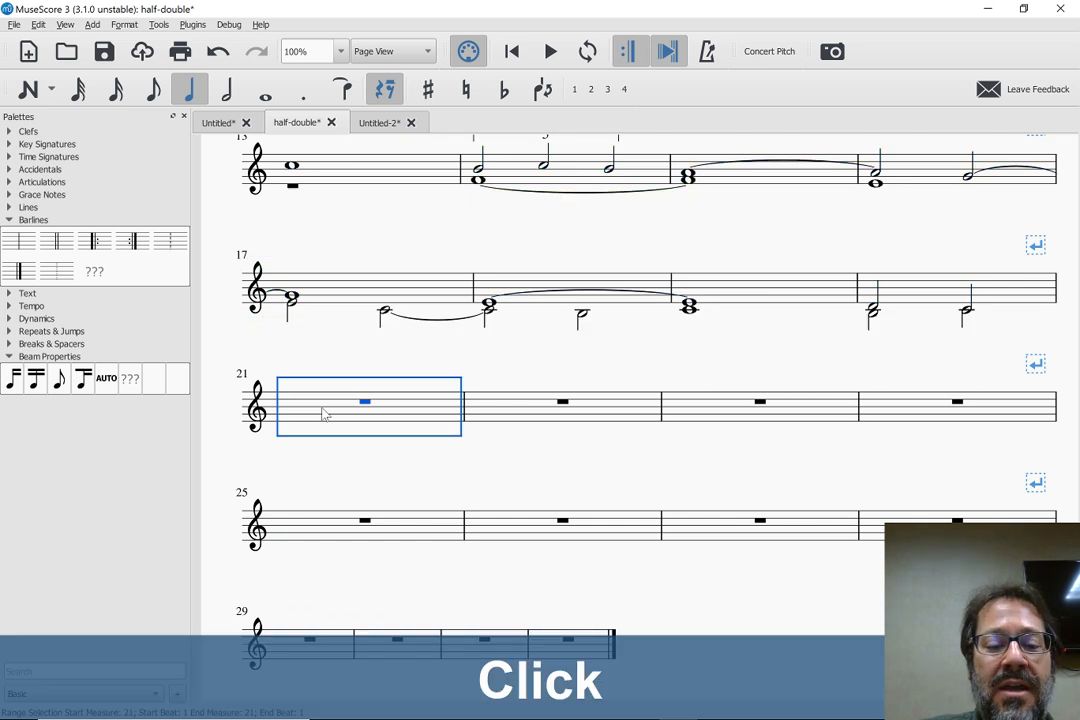
key("ctrl+shift+w")
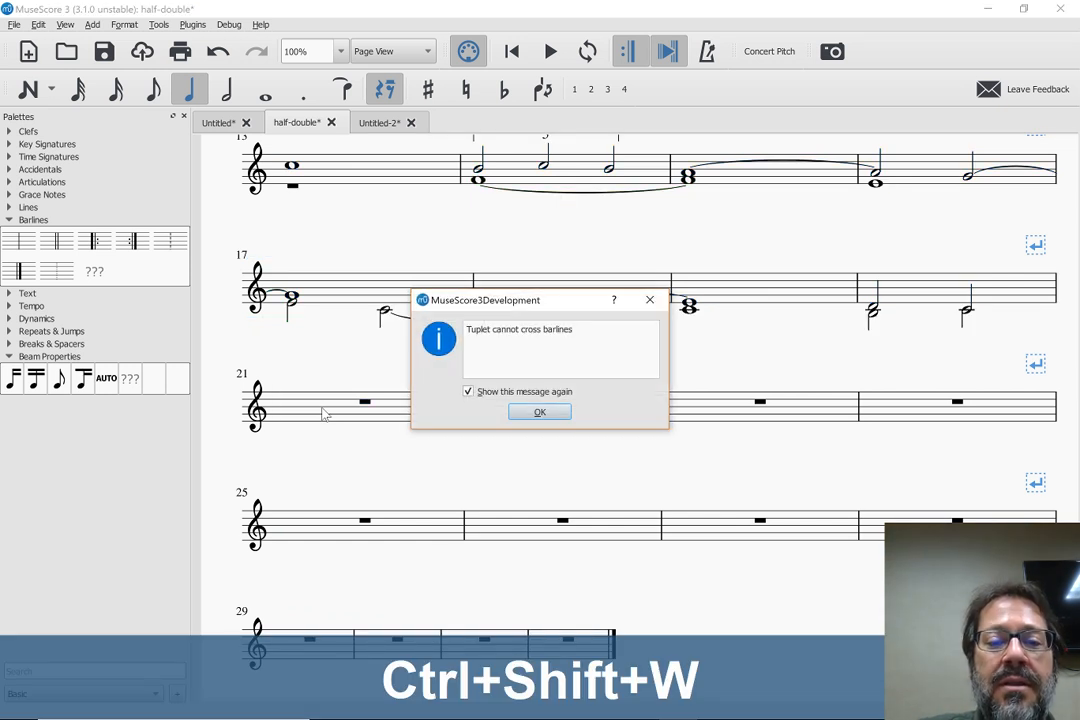
left_click(542, 412)
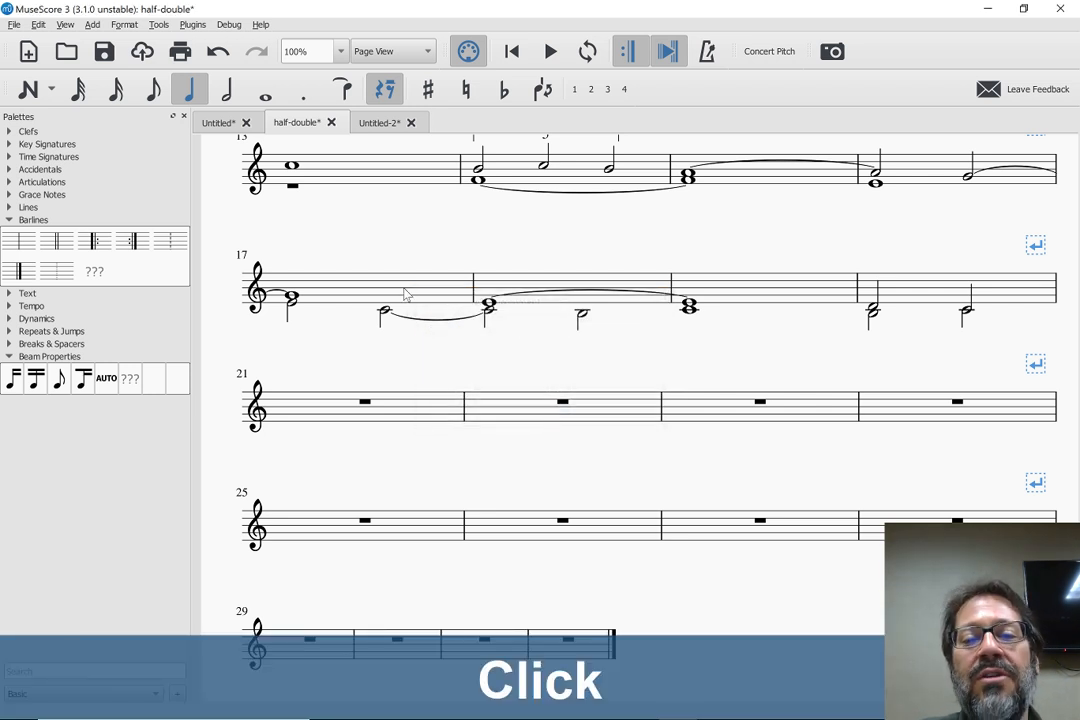
scroll(390, 280, "up", 3)
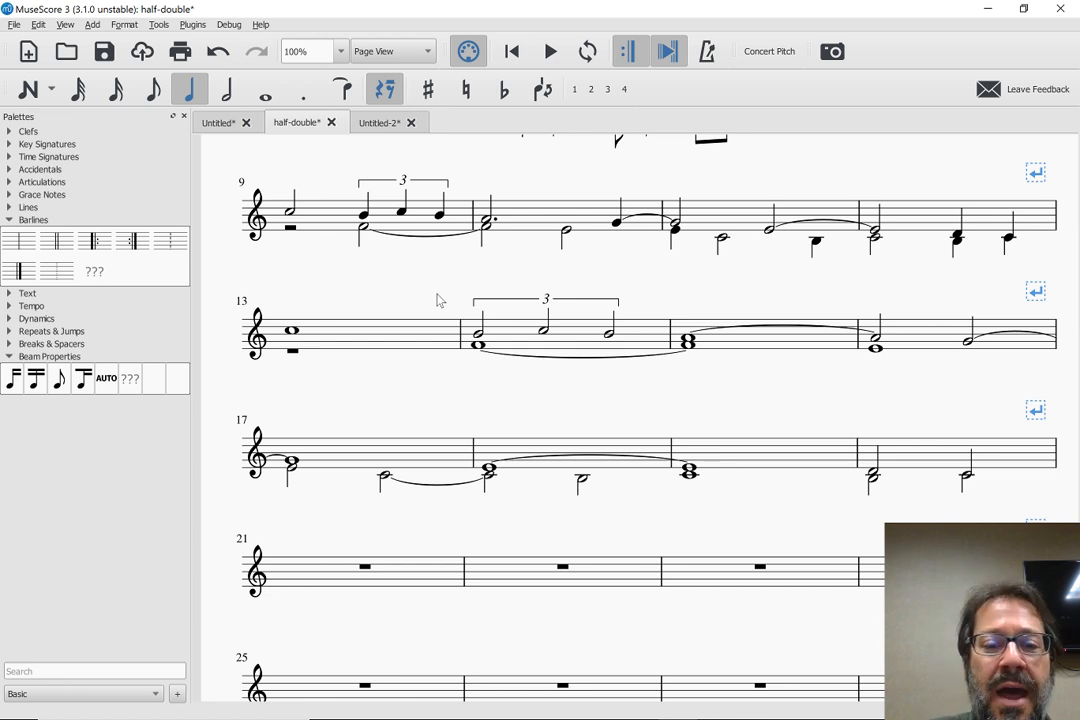
scroll(378, 295, "up", 3)
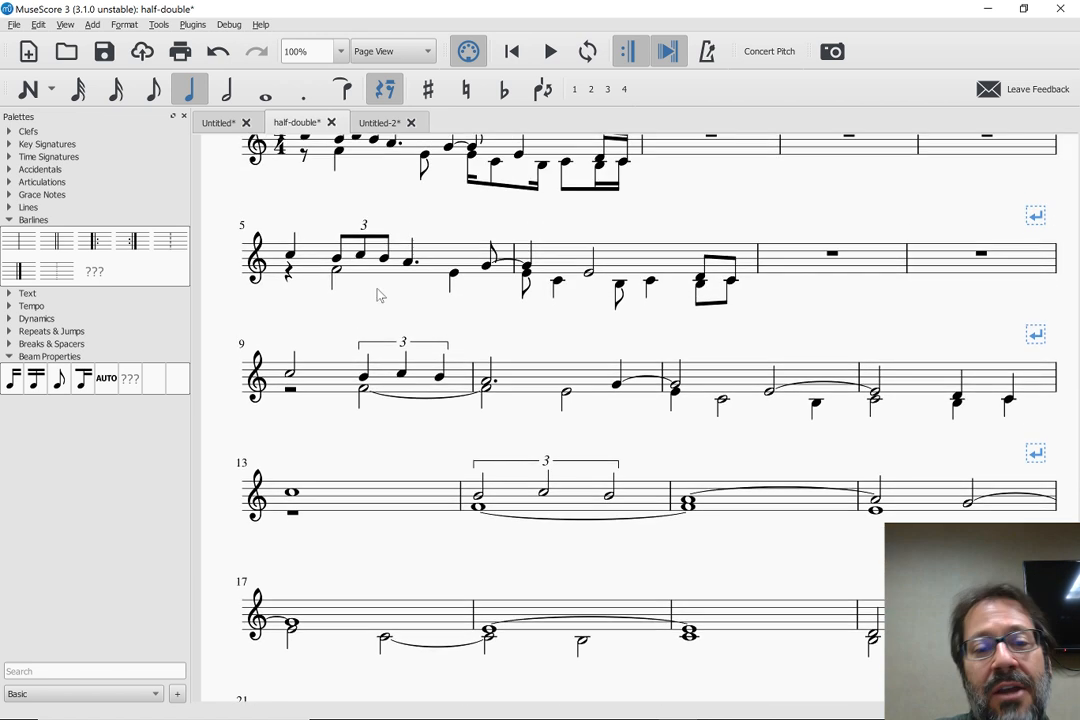
key("Home")
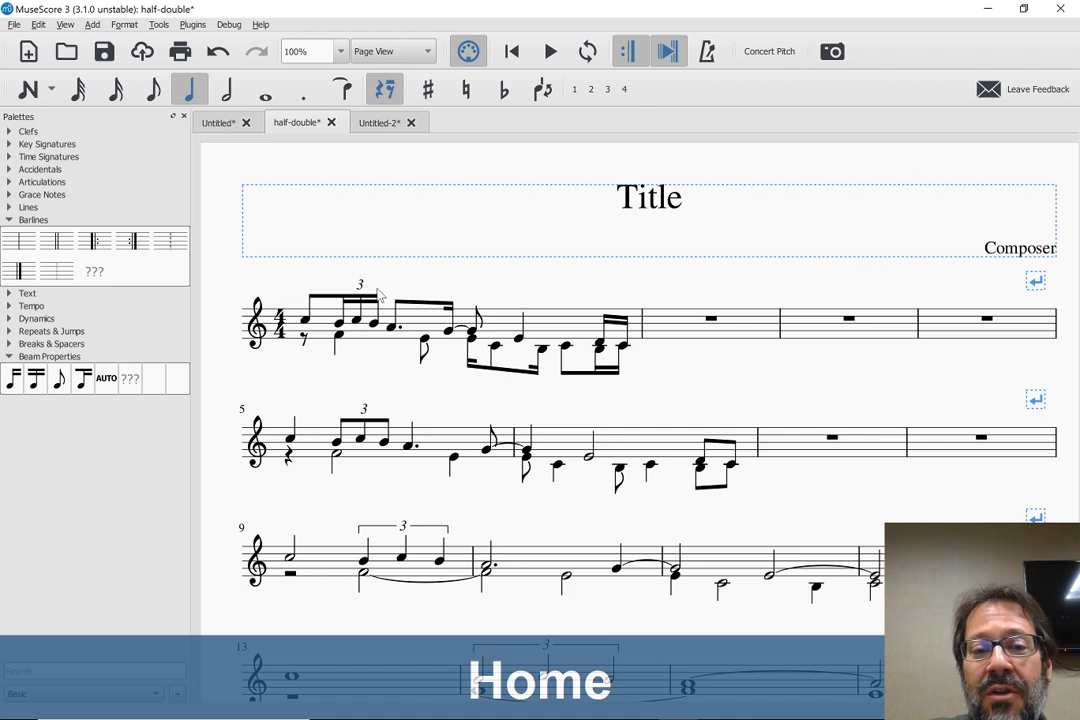
scroll(378, 295, "down", 1)
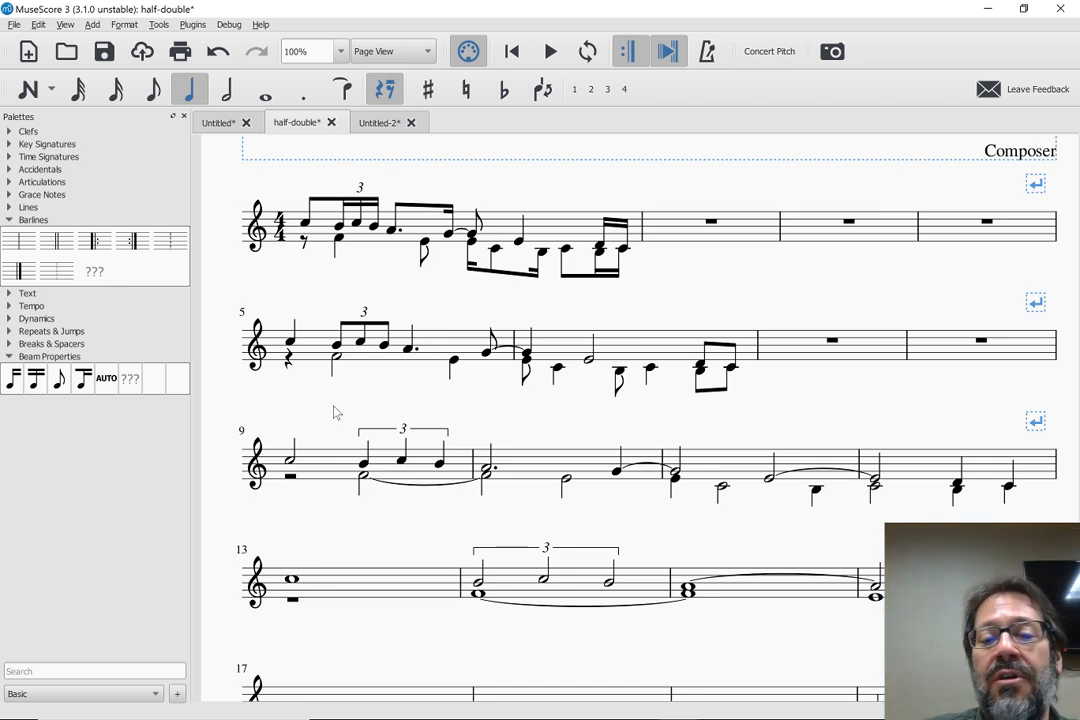
Undo the double-duration pastes in measures 9 to 20, and select measure 5
scroll(335, 412, "down", 1)
scroll(335, 412, "up", 2)
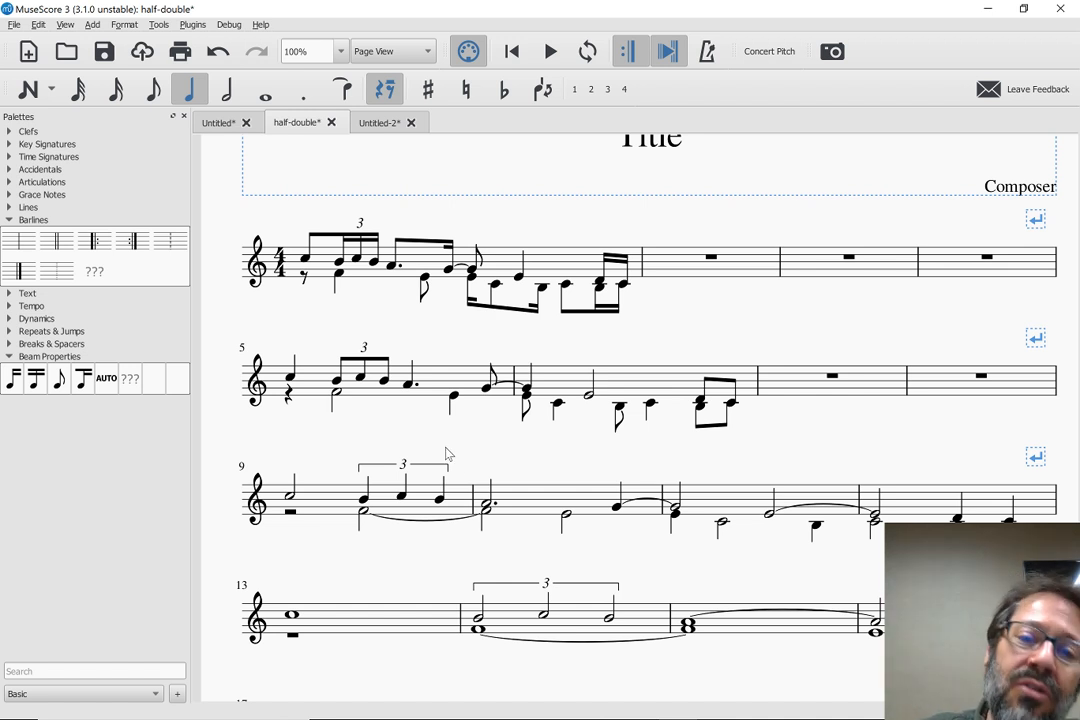
scroll(400, 356, "down", 1)
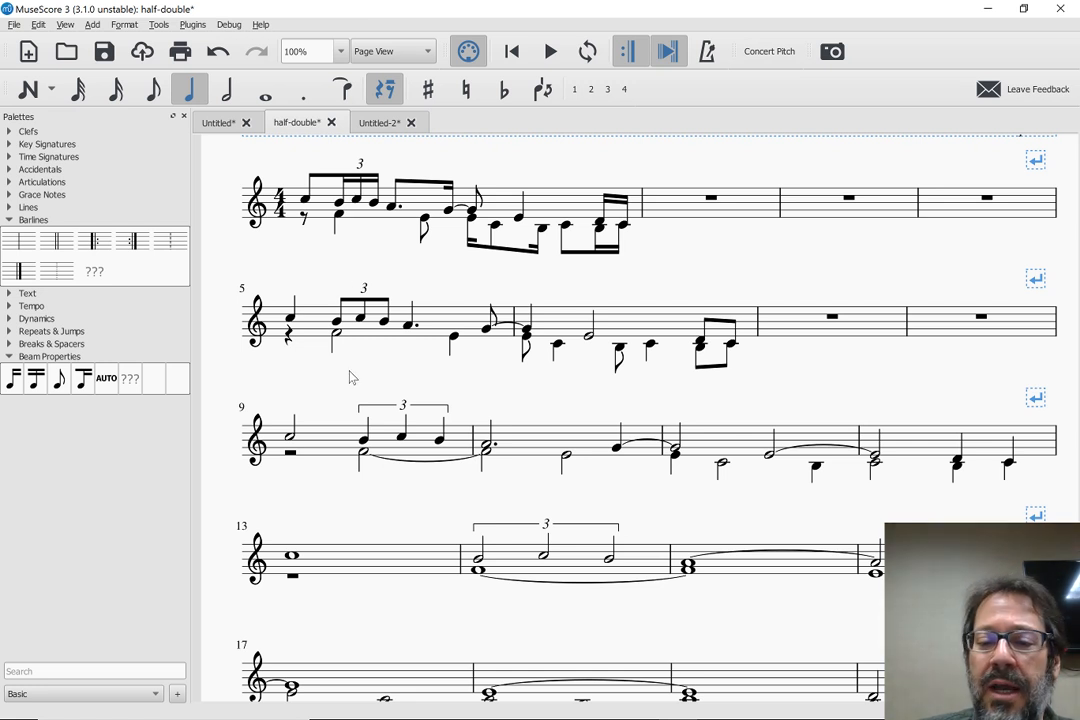
scroll(350, 377, "down", 3)
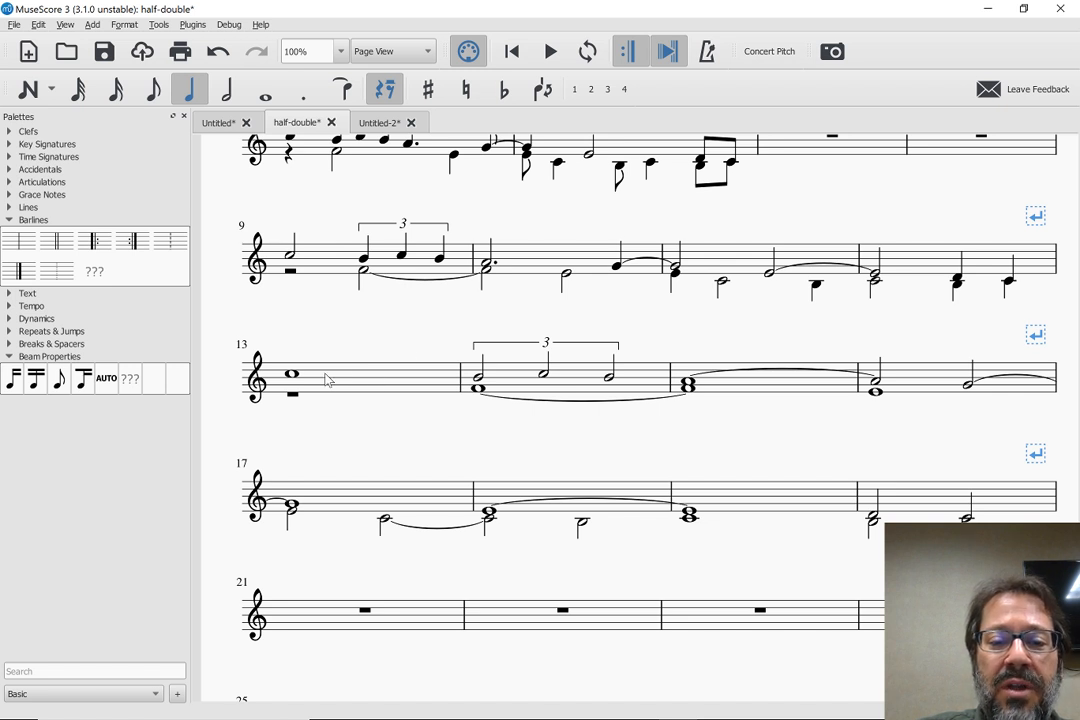
key("ctrl+z")
key("ctrl+z")
scroll(325, 375, "up", 4)
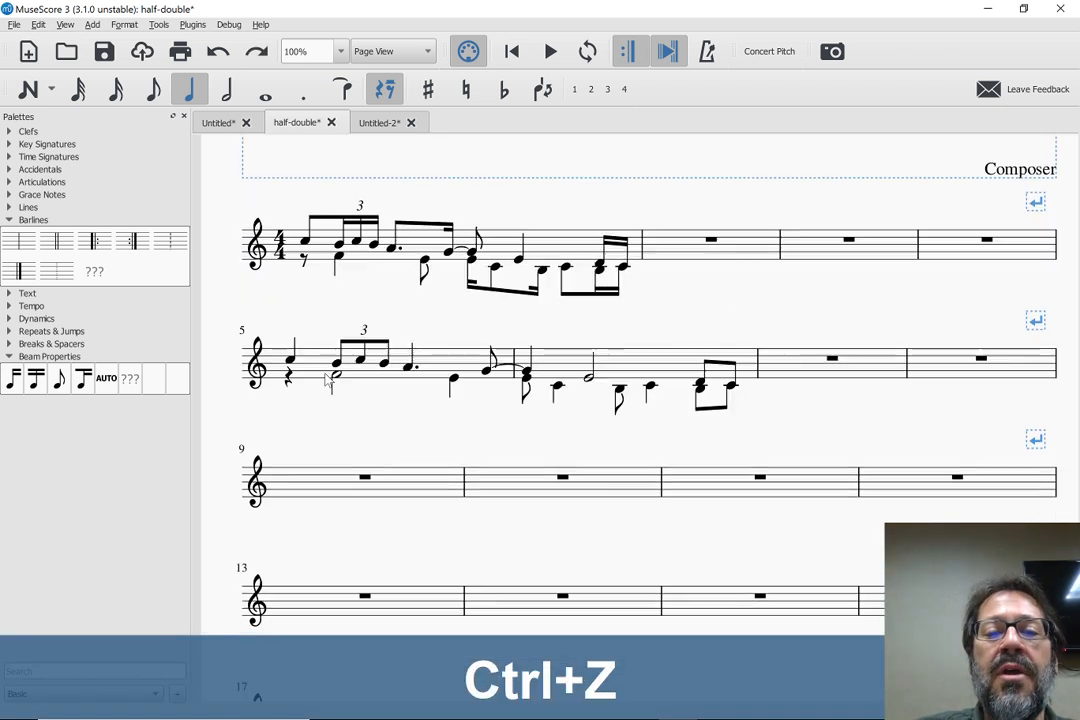
left_click(308, 368)
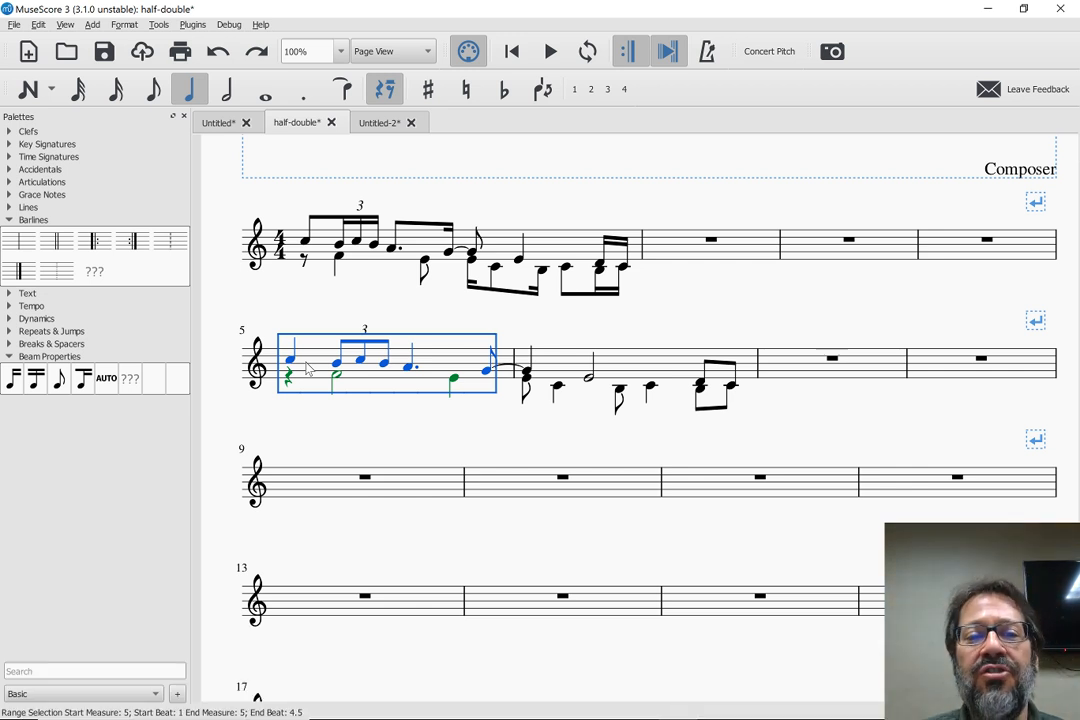
left_click(38, 25)
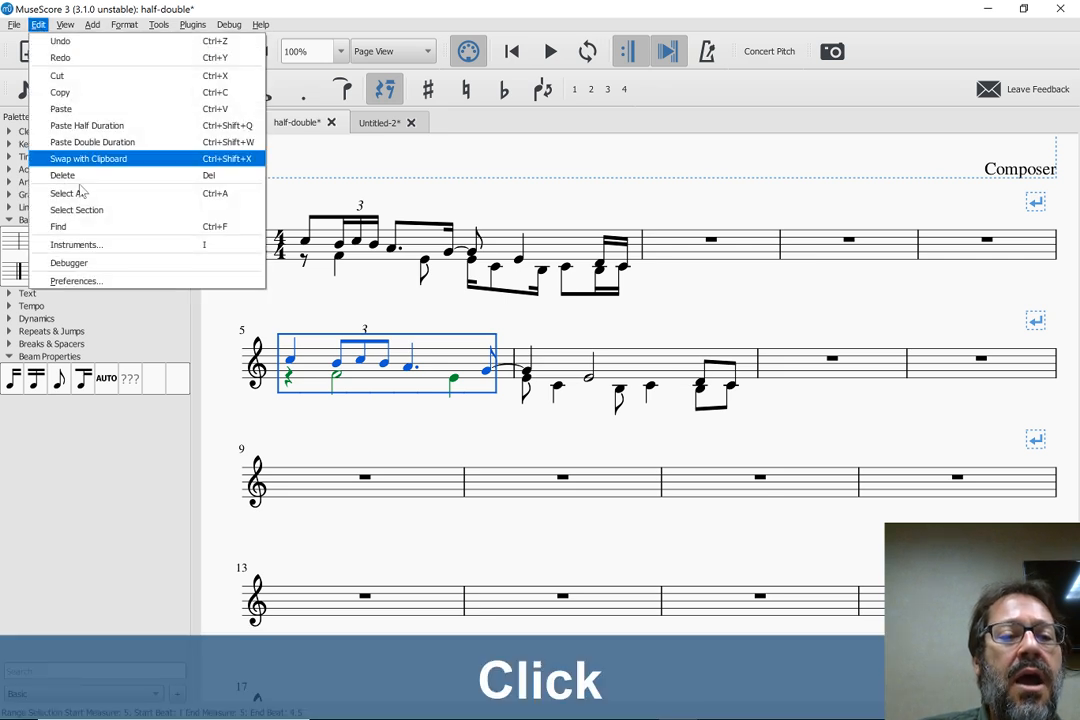
left_click(93, 281)
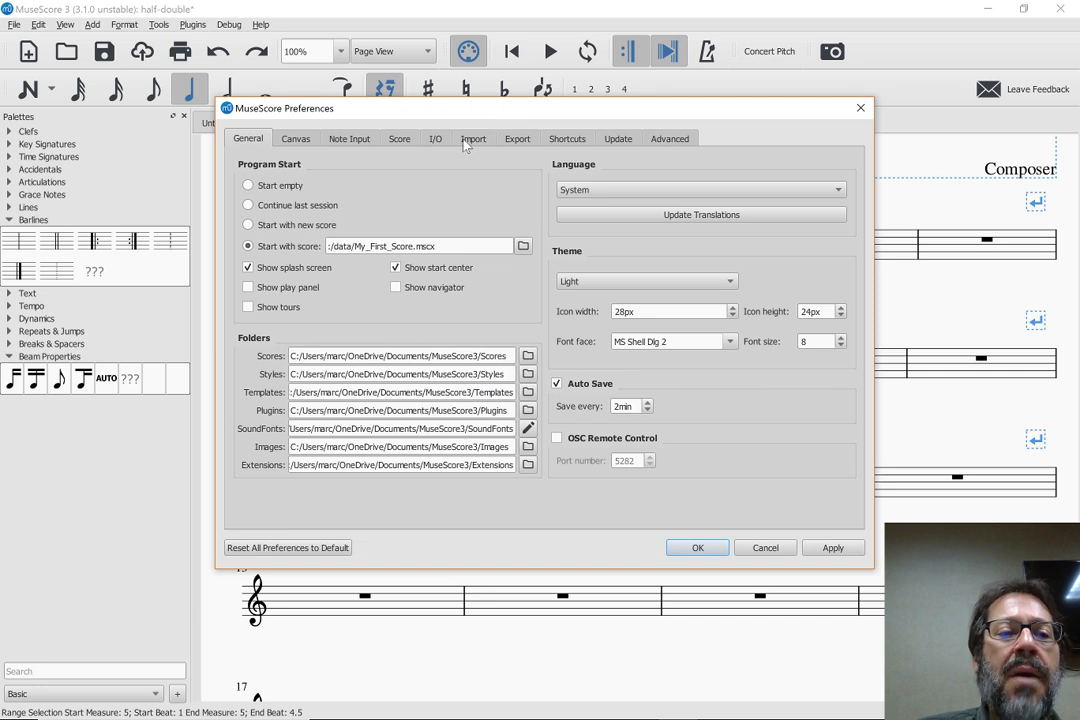
key("Escape")
Look up the shortcut for Paste special in the preferences by searching for "pas", and cancel the preferences
left_click(38, 24)
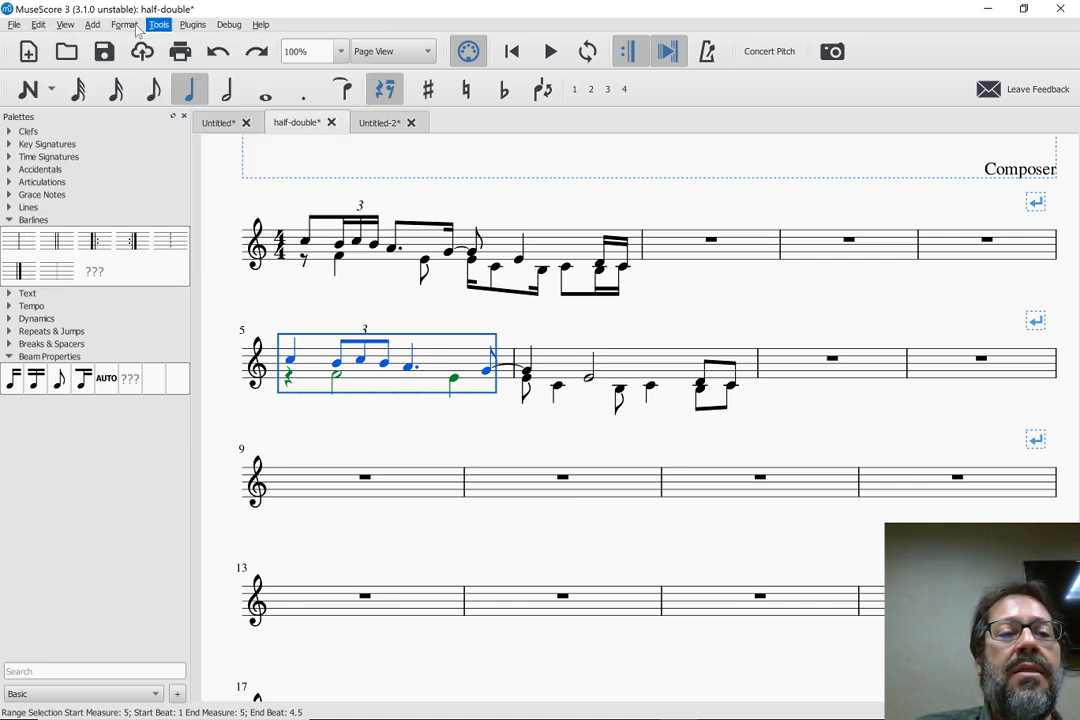
mouse_move(128, 27)
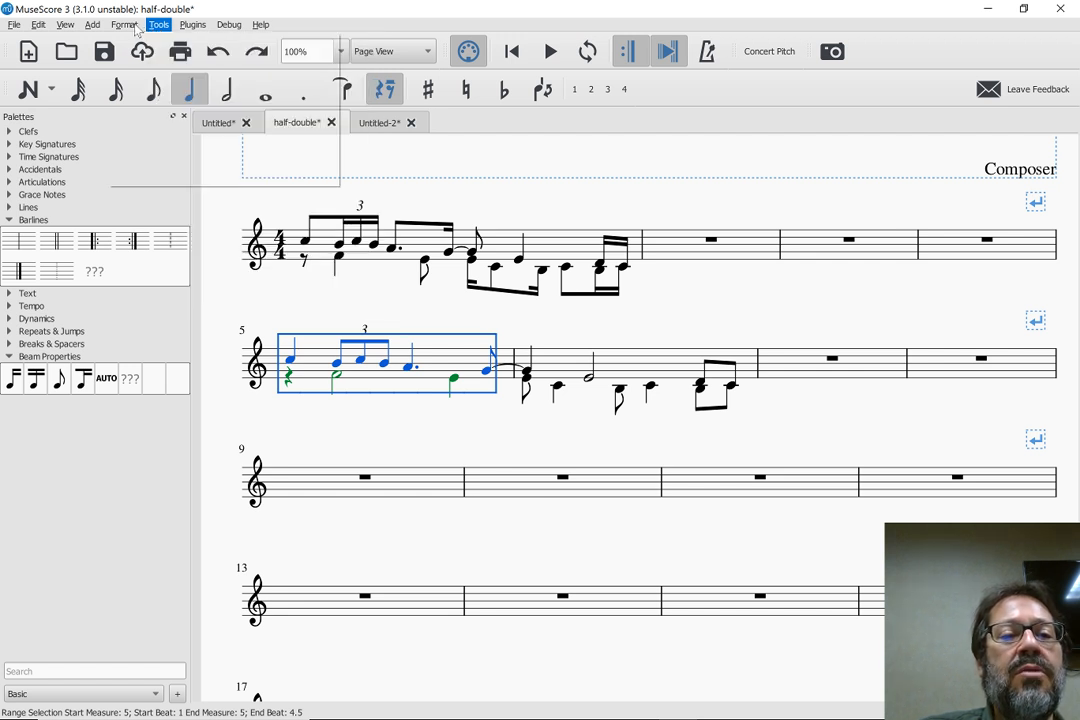
mouse_move(38, 25)
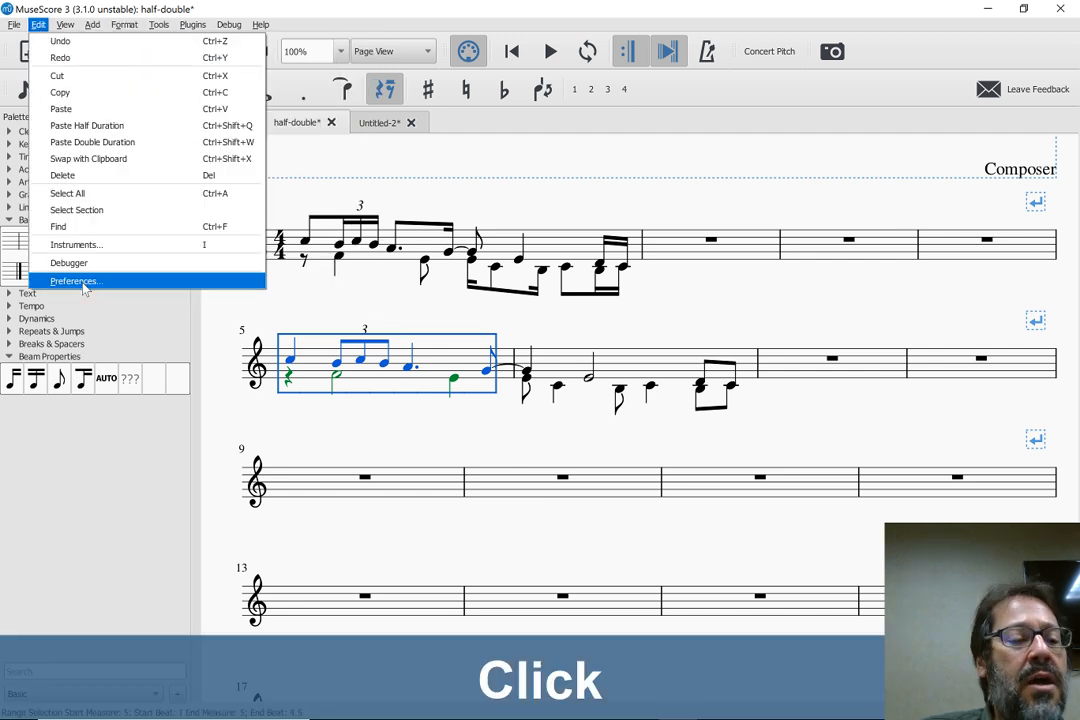
left_click(84, 283)
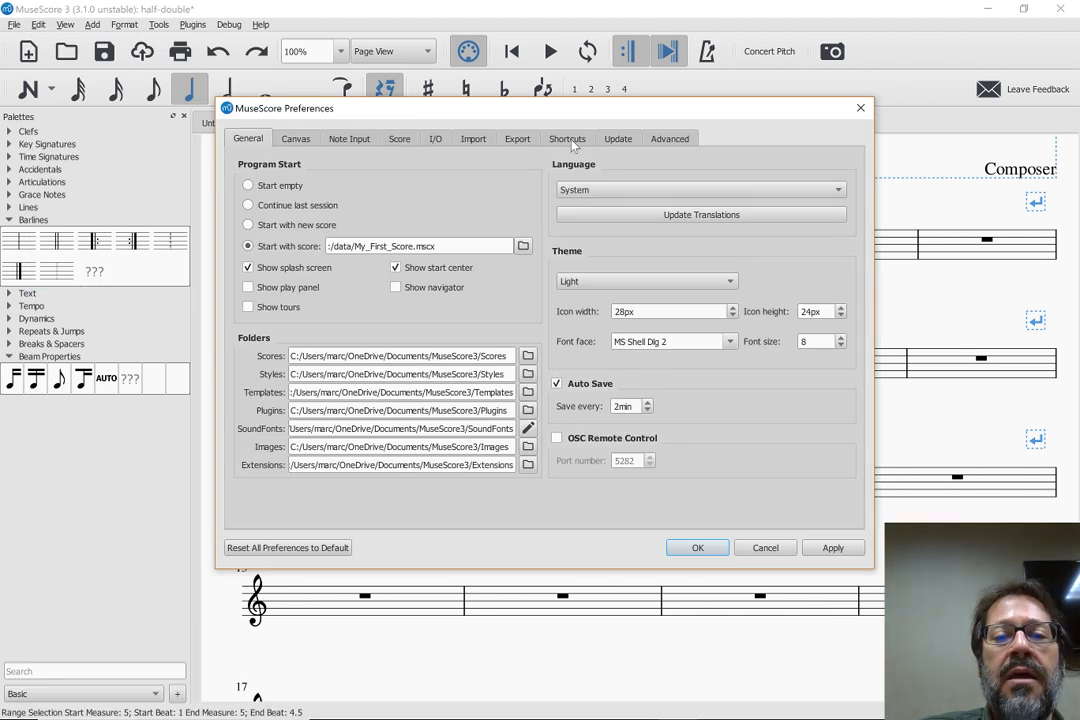
left_click(567, 138)
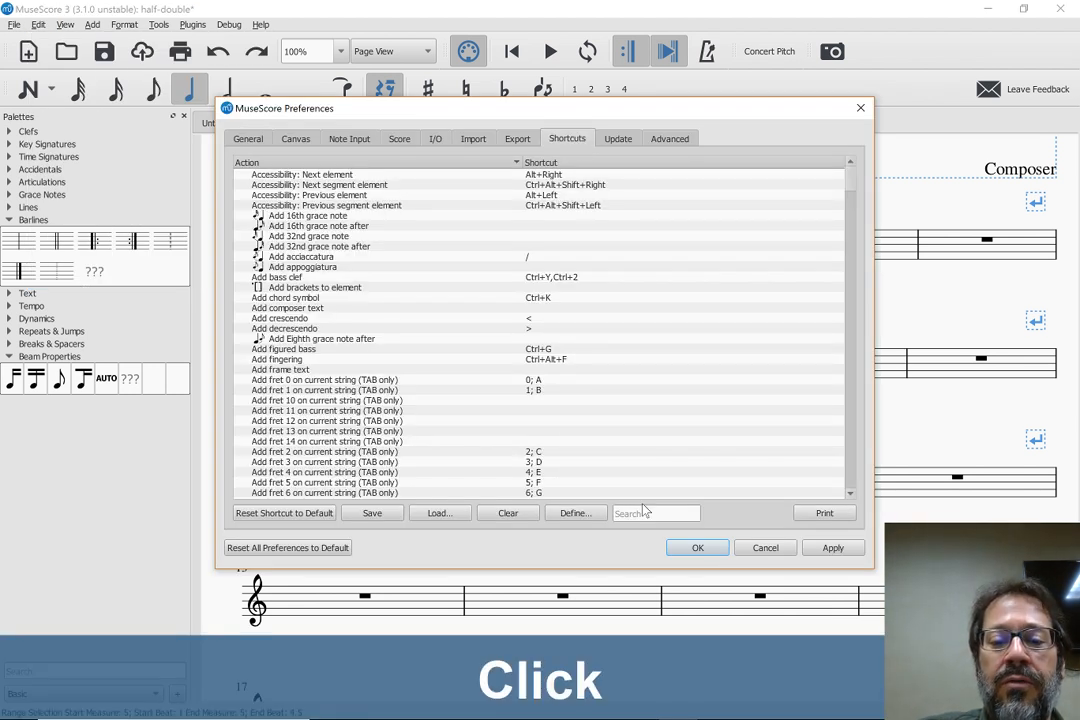
left_click(645, 512)
type("pas")
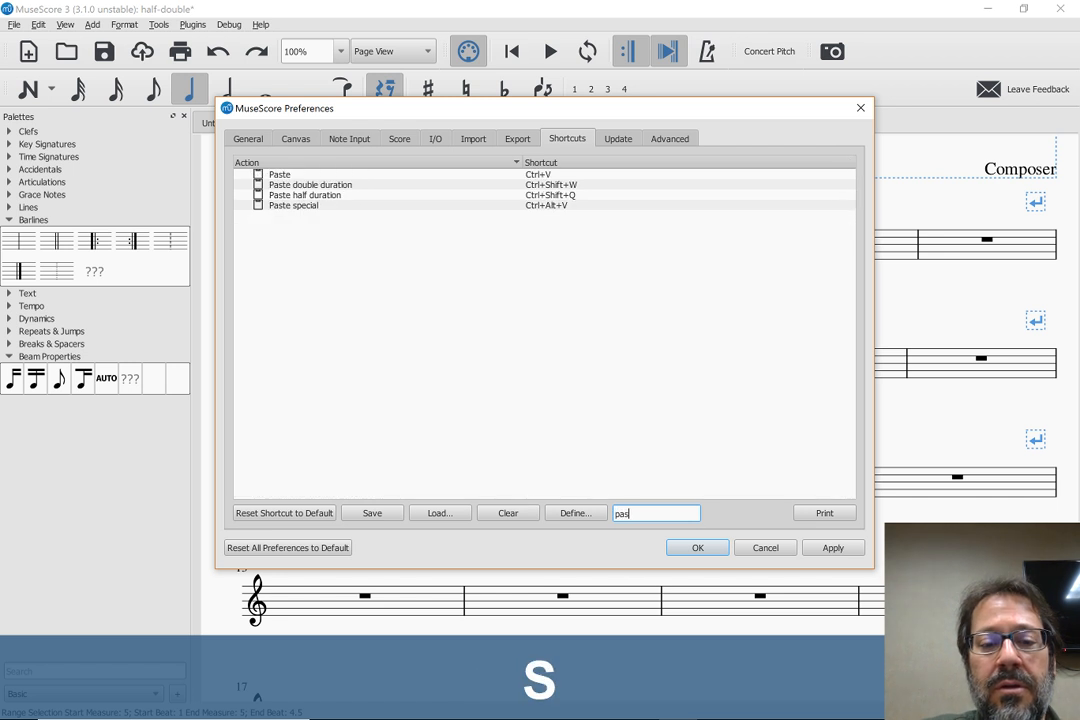
left_click(277, 207)
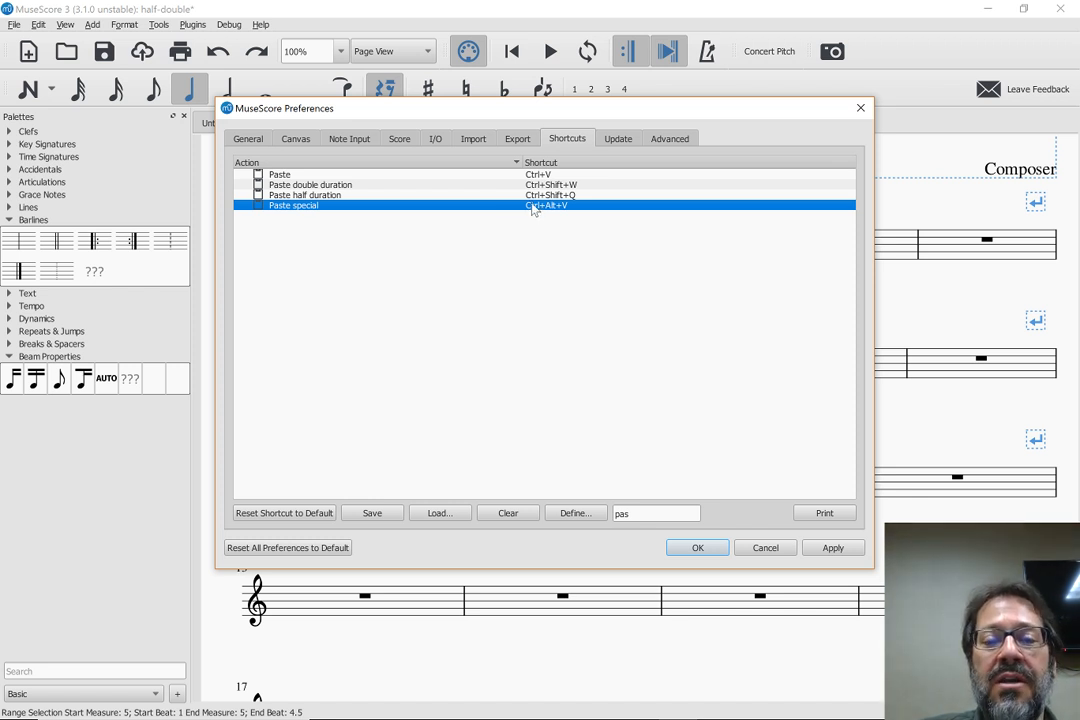
left_click(760, 548)
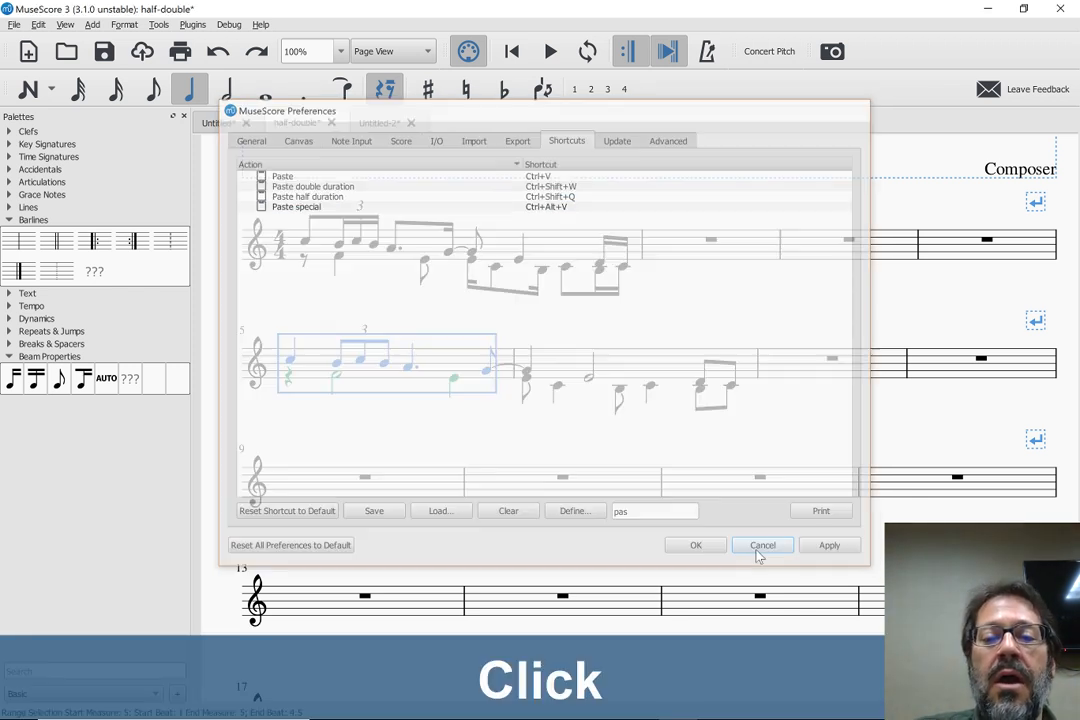
Extend the selection to cover measures 5 and 6, and copy them
left_click(650, 362, "shift")
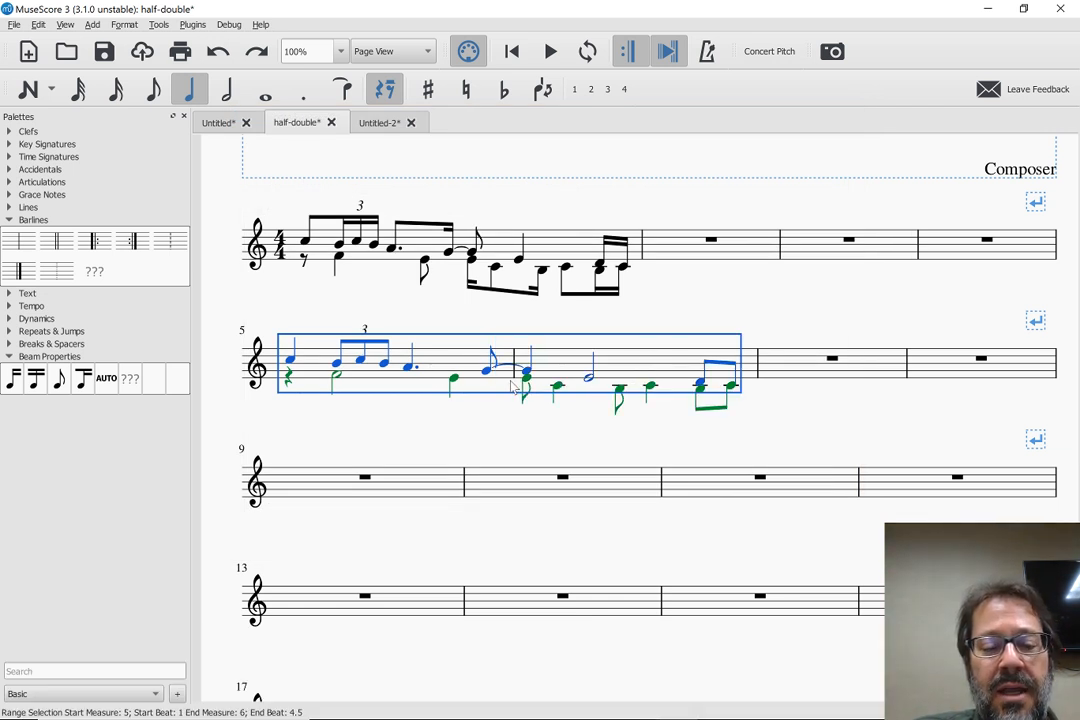
key("ctrl+c")
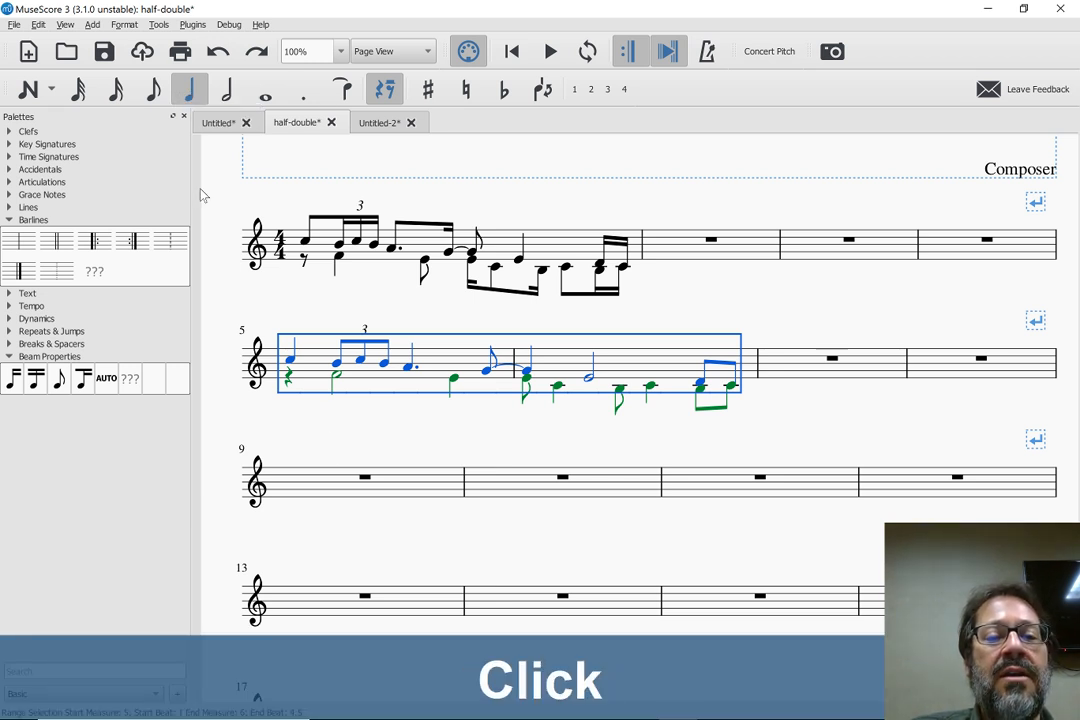
Try Paste special with the quarter-note duration starting in measure 9, and undo the paste
left_click(313, 483)
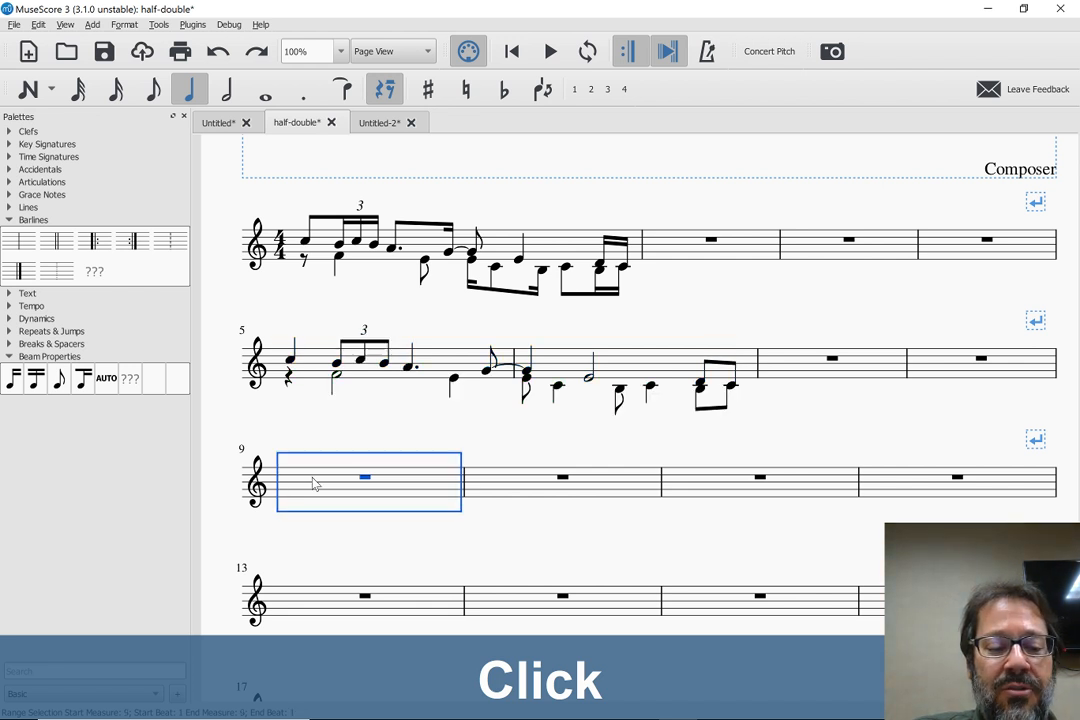
key("ctrl+alt+v")
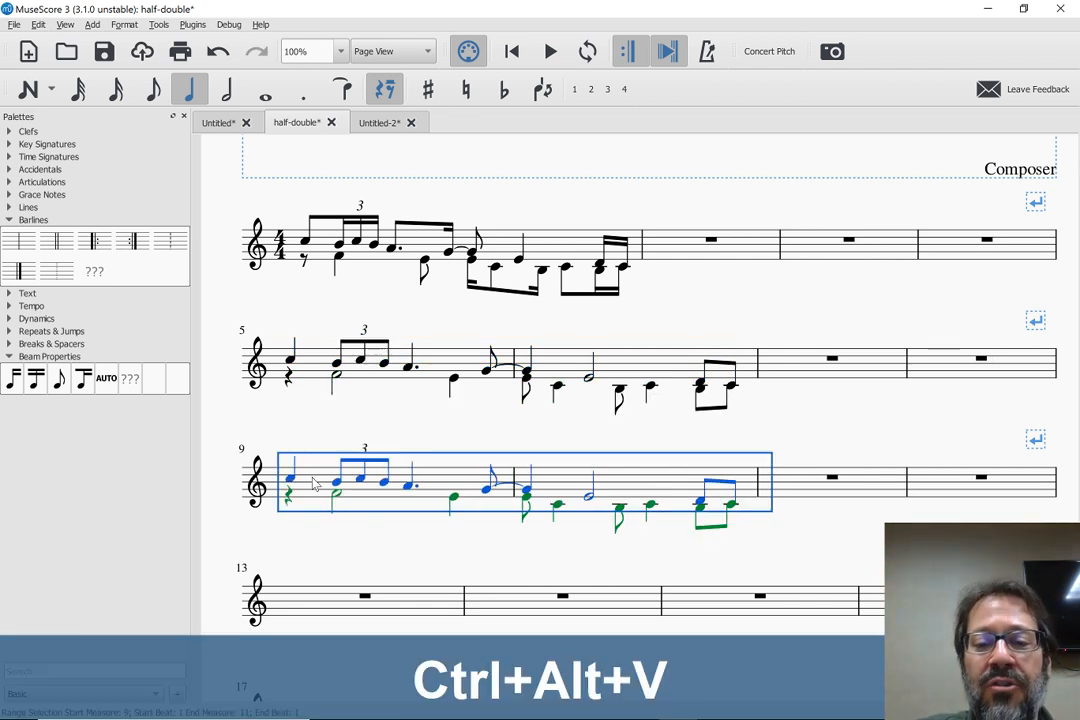
key("ctrl+z")
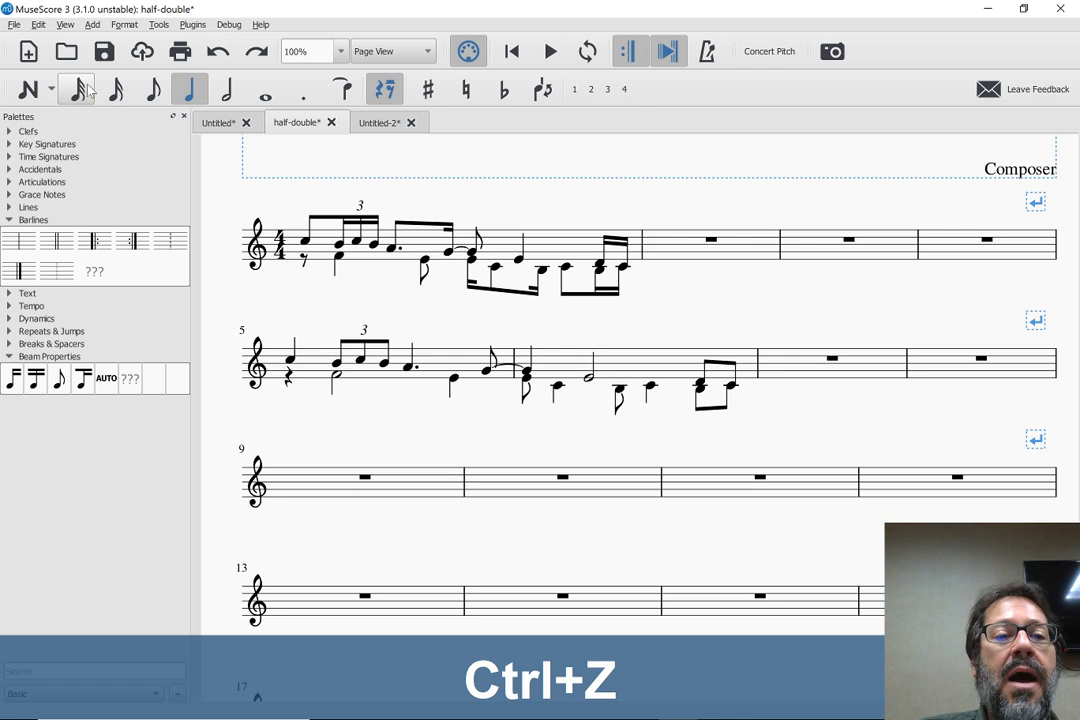
Try Paste special with the eighth-note duration in measure 9, and delete the pasted music
left_click(151, 104)
left_click(309, 488)
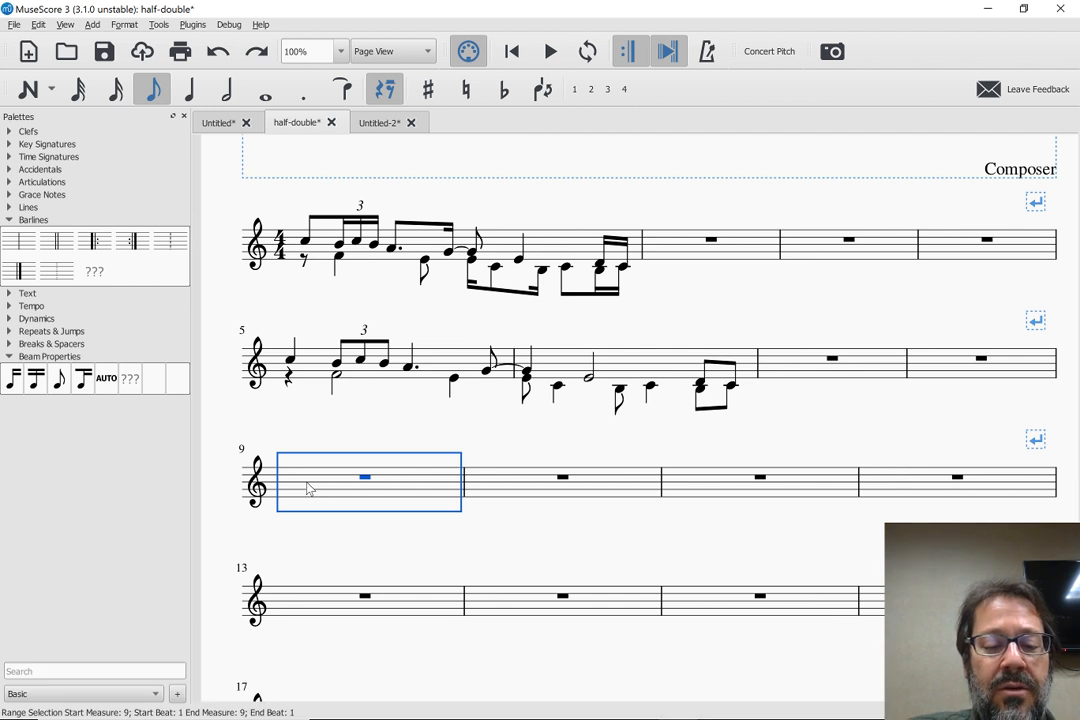
key("ctrl+alt+v")
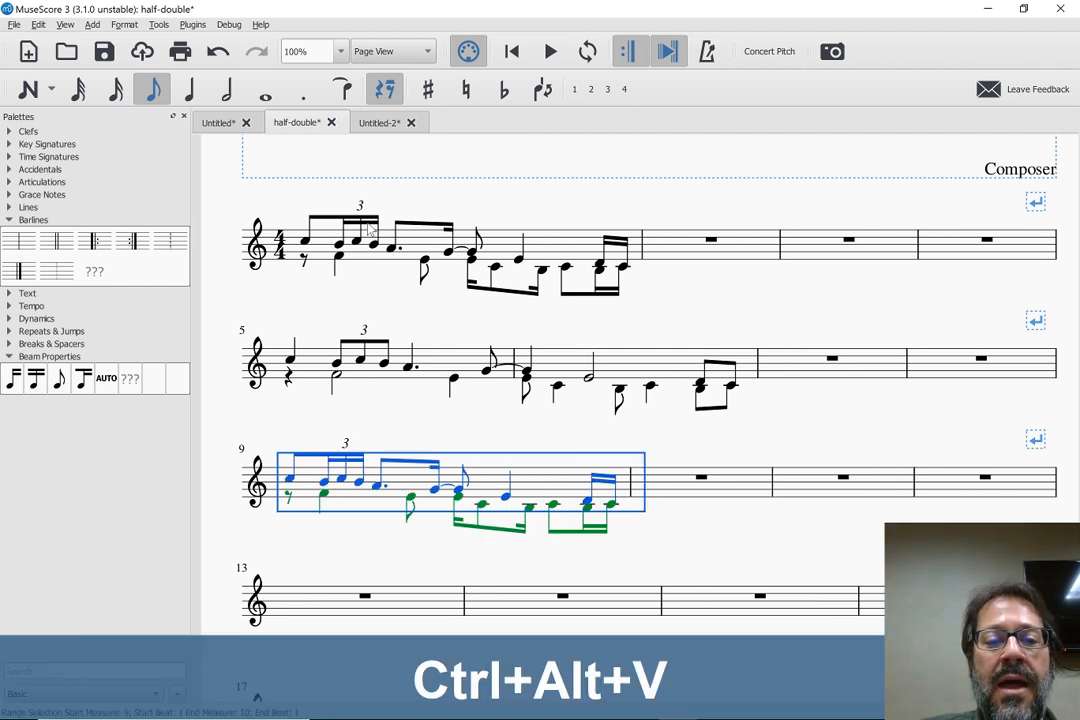
key("Delete")
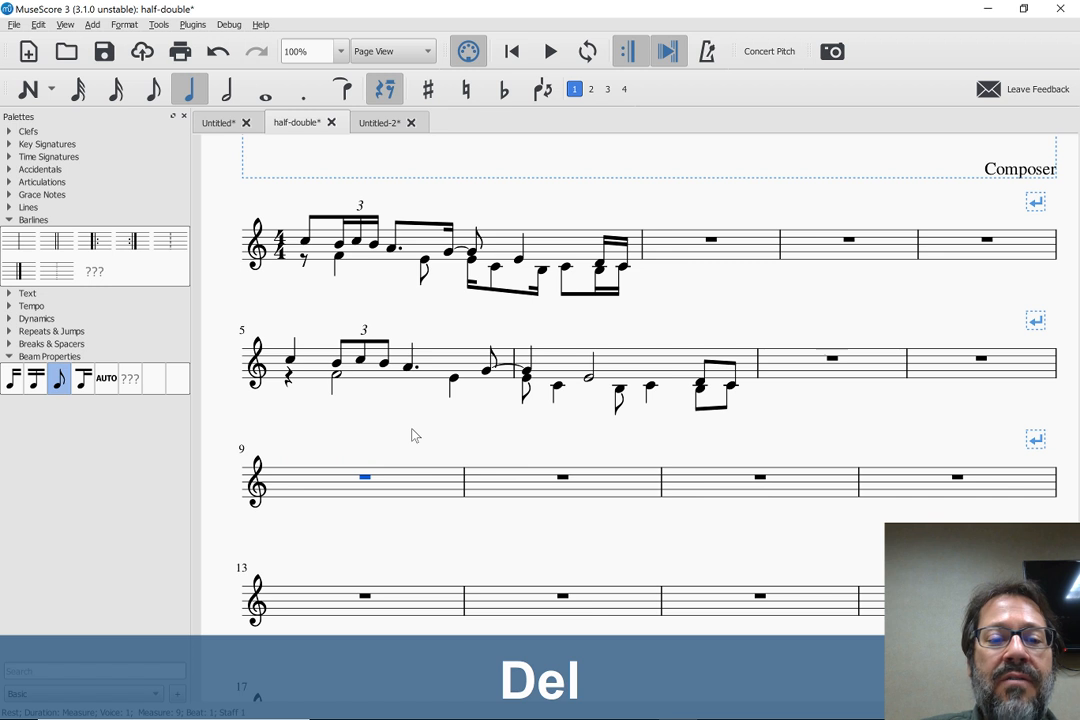
Paste the copied music into measure 9 using Paste special with the 16th-note duration
left_click(115, 92)
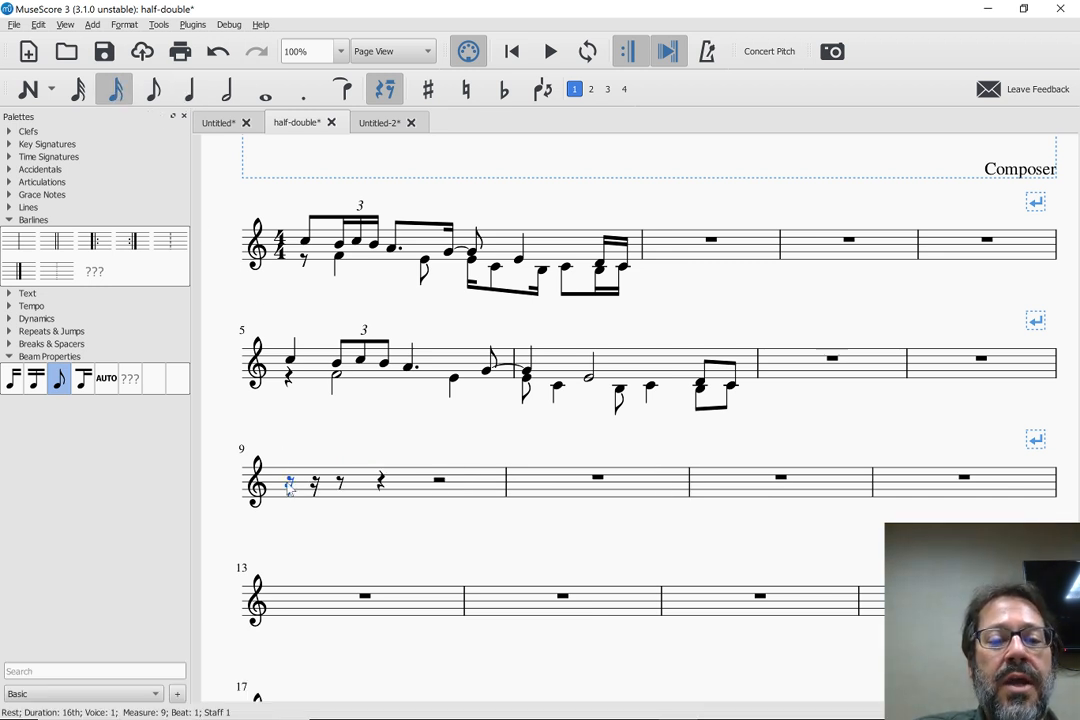
left_click(289, 484)
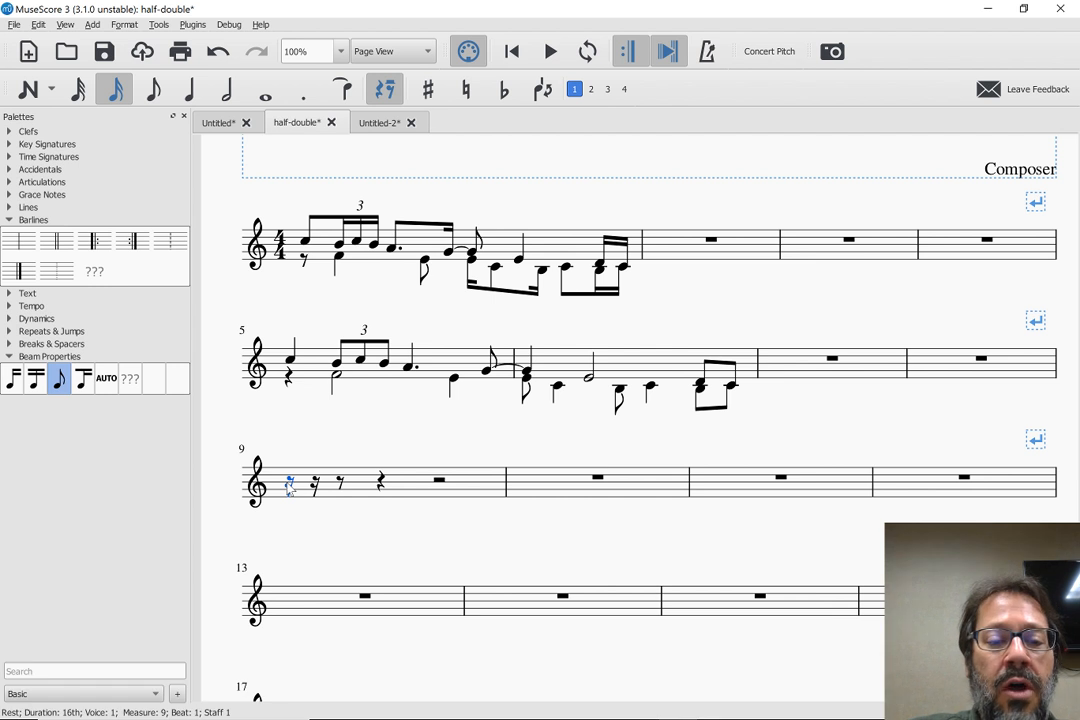
key("ctrl+alt+v")
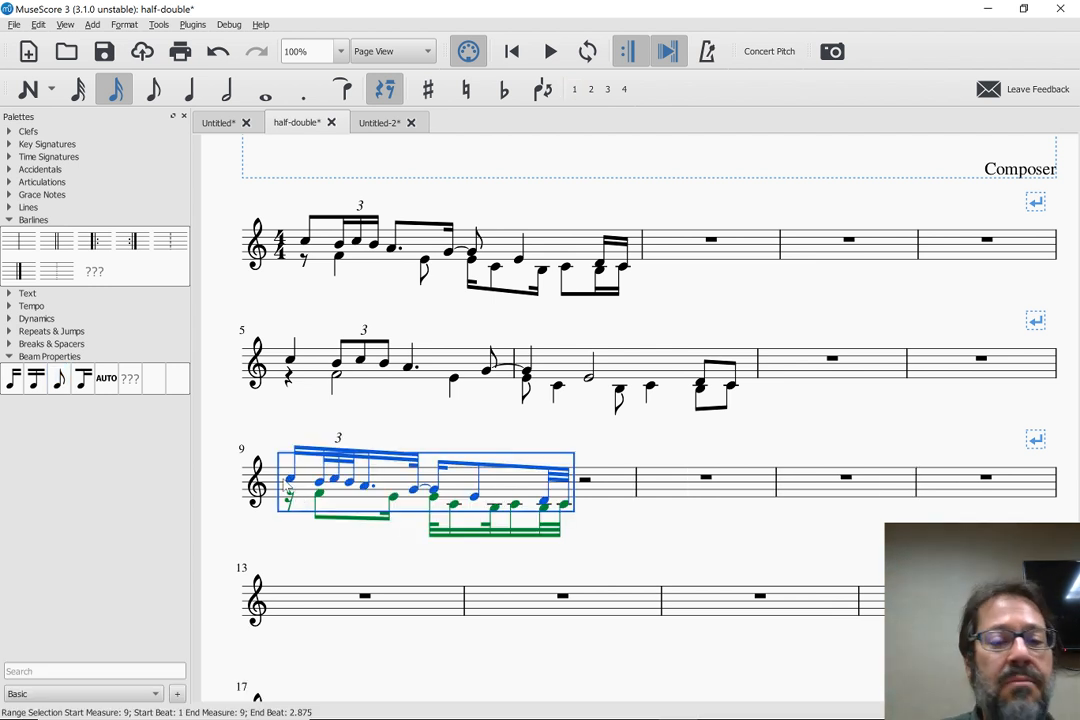
Paste the copied music starting in measure 13 using Paste special with the whole-note duration
left_click(265, 96)
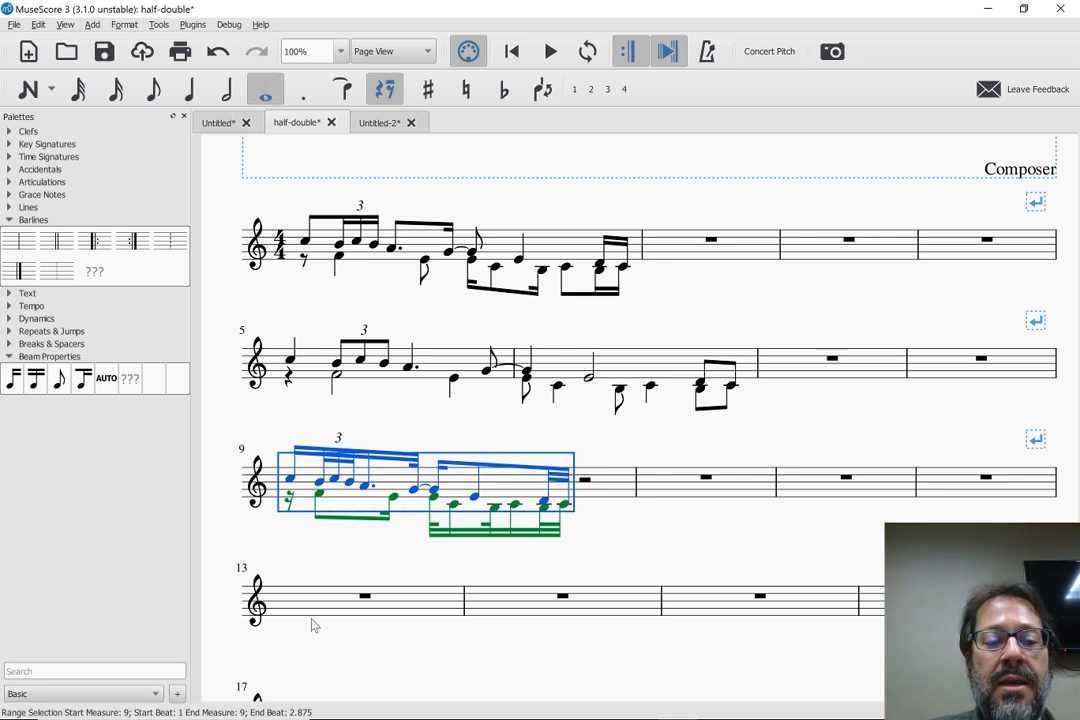
left_click(310, 600)
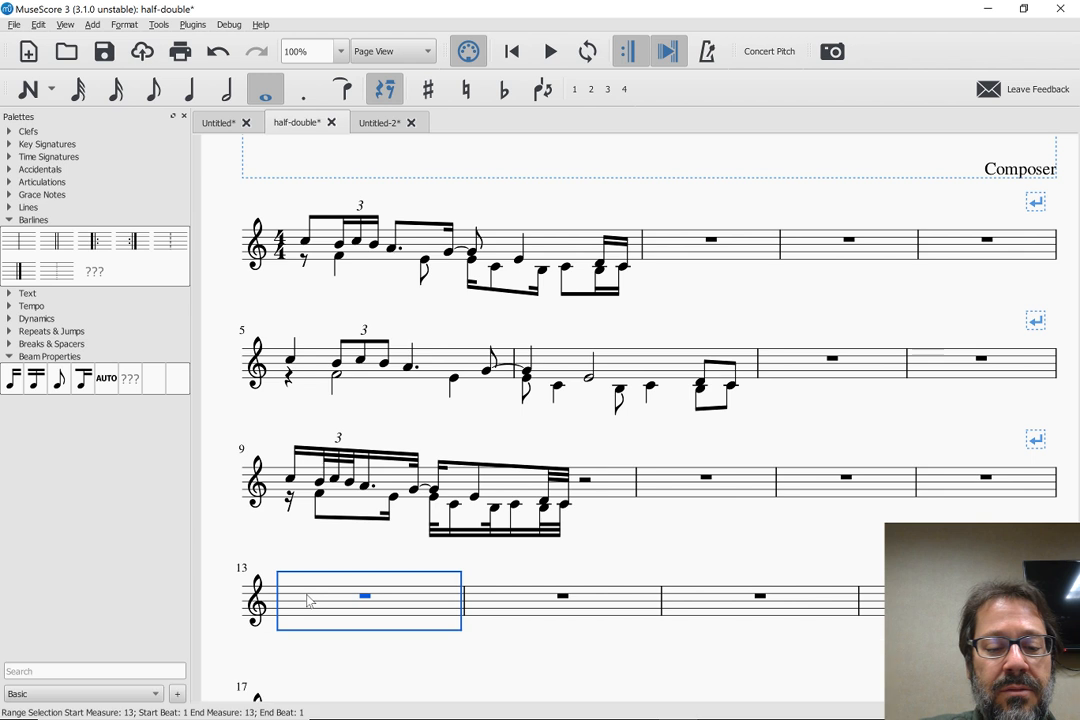
key("ctrl+alt+v")
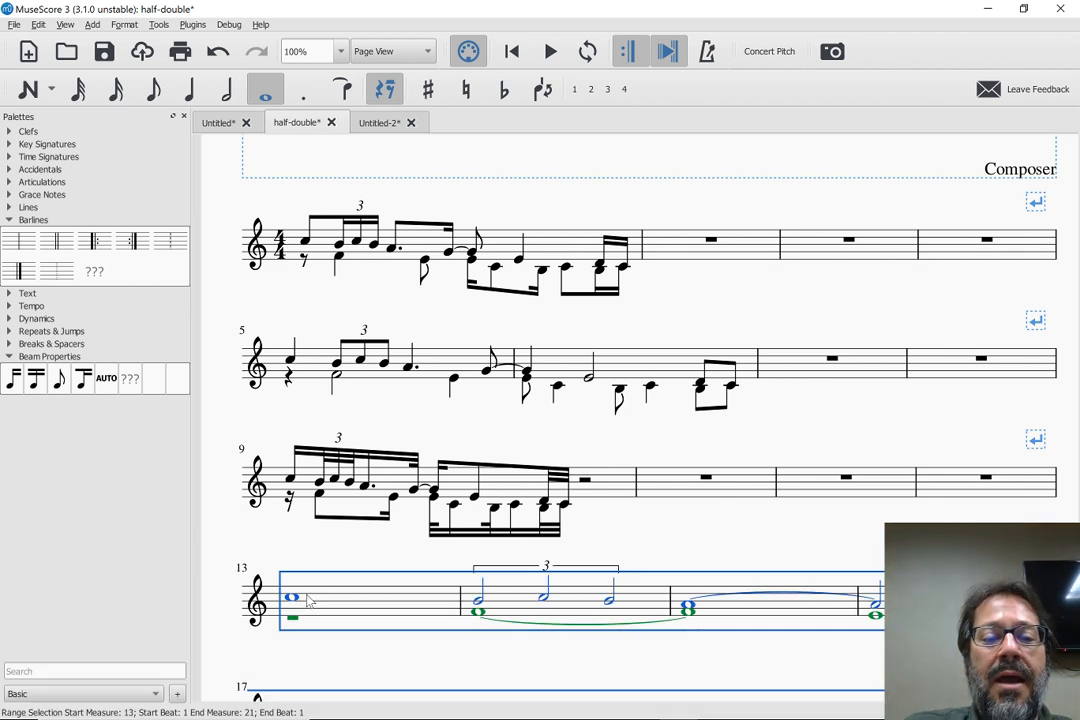
Paste the copied music starting in measure 21 using Paste special with the dotted eighth-note duration
scroll(310, 600, "down", 3)
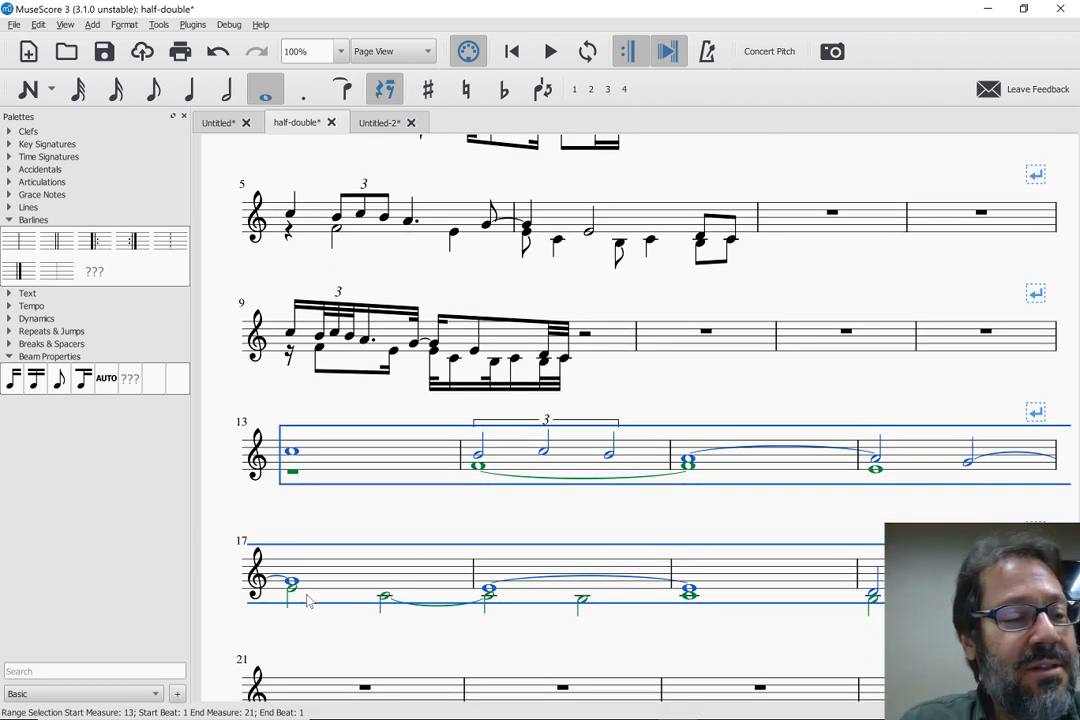
scroll(446, 552, "down", 3)
scroll(447, 551, "down", 2)
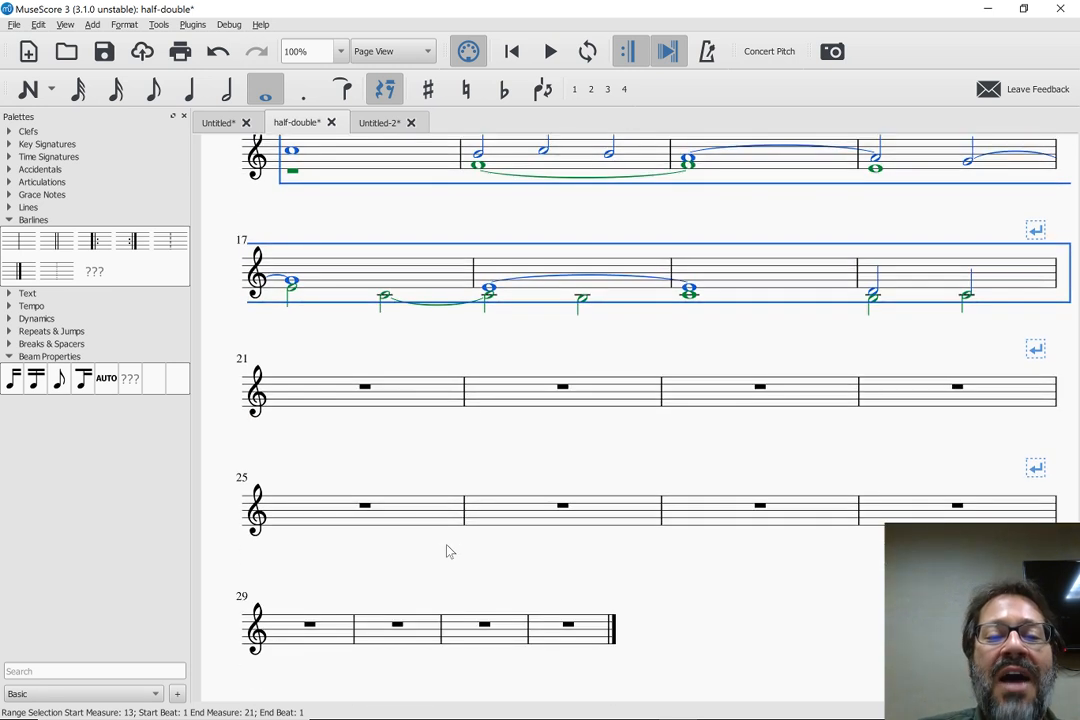
left_click(325, 396)
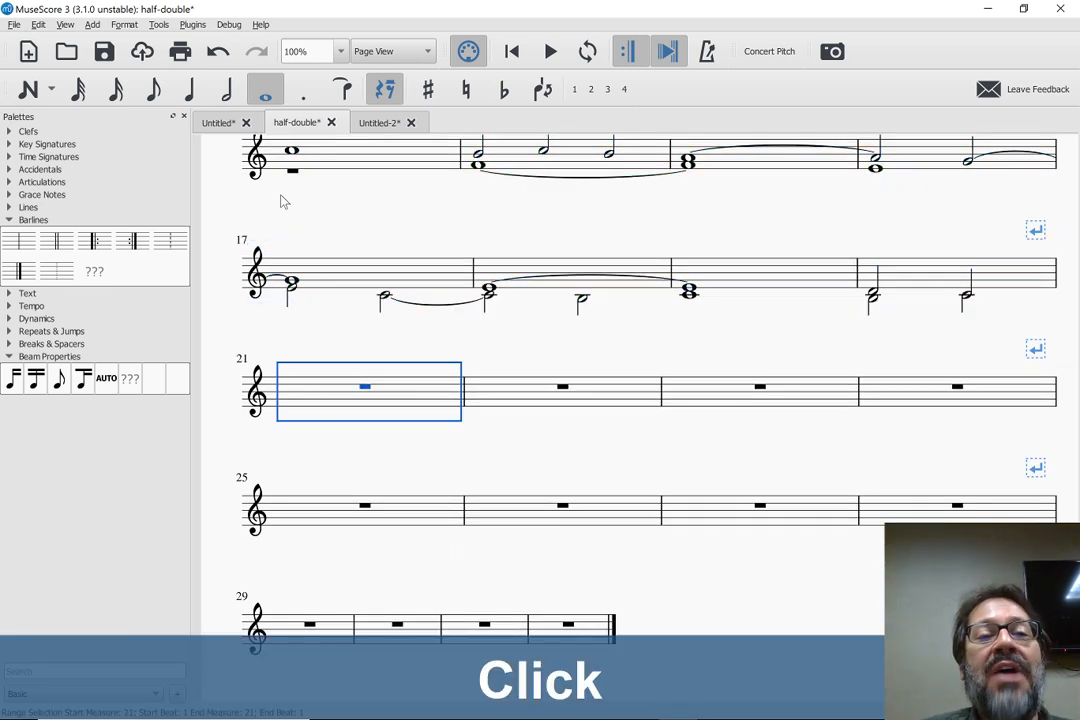
left_click(153, 89)
left_click(303, 89)
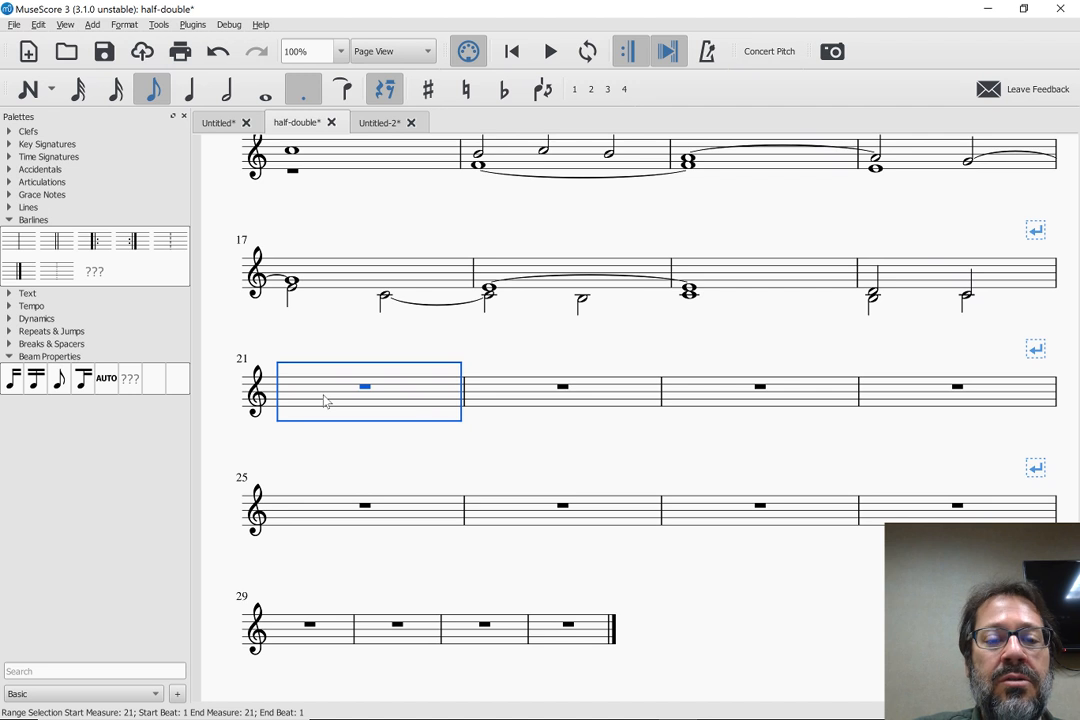
key("ctrl+alt+v")
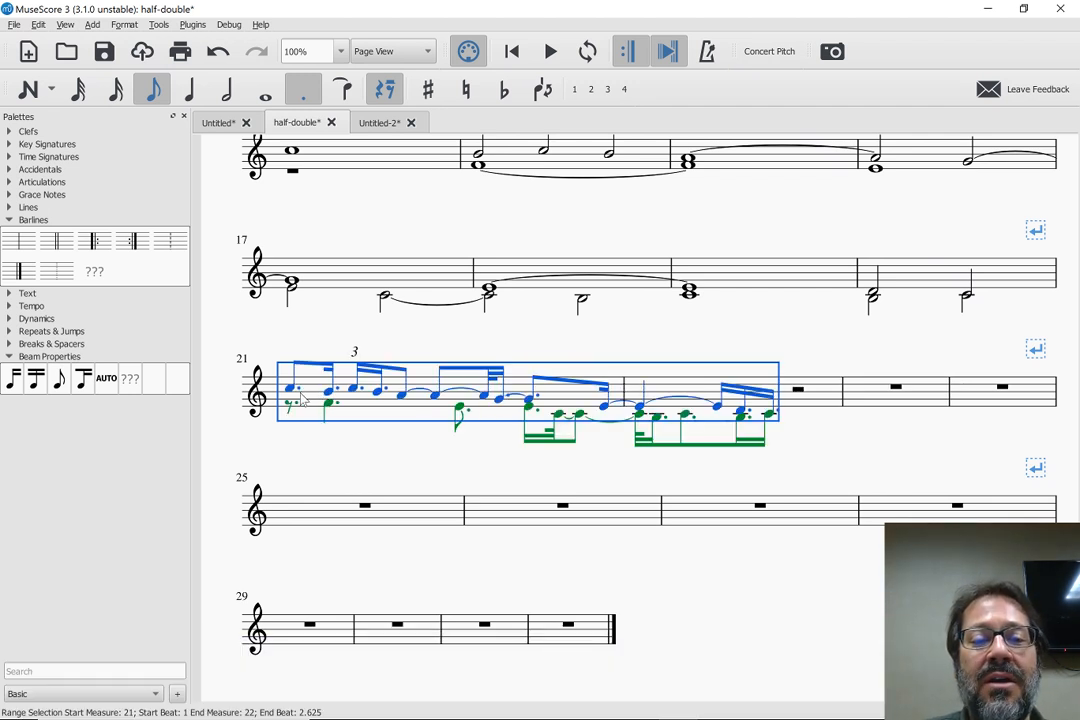
scroll(347, 445, "up", 1)
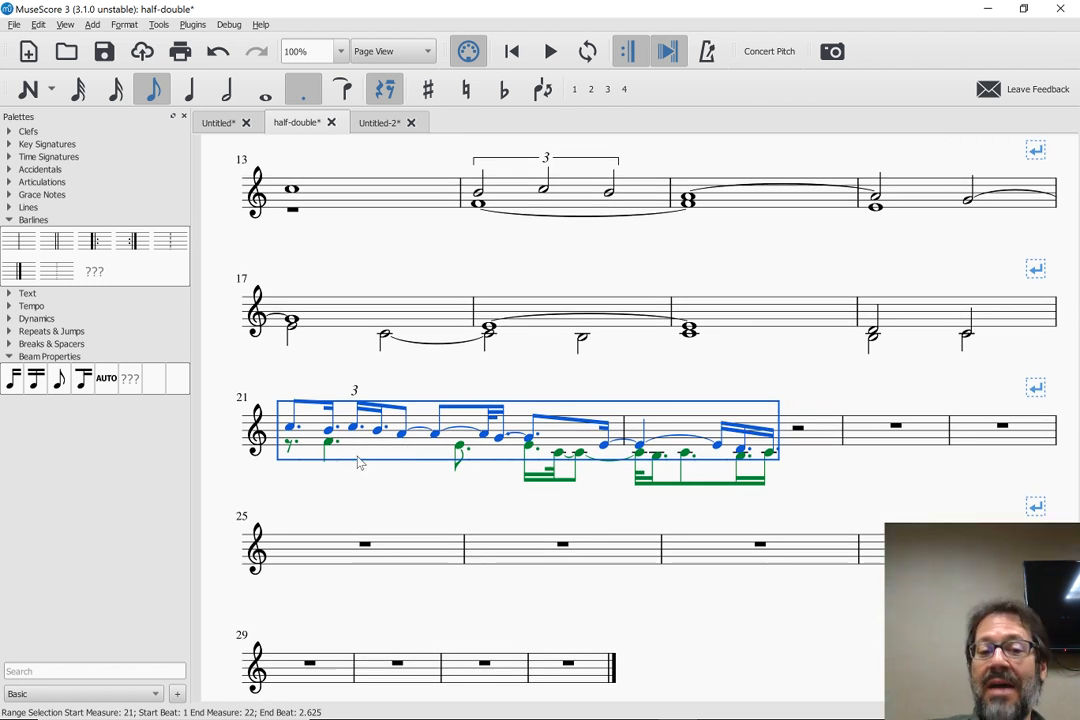
Select the triplet number above measure 21 and reset its shape and position
left_click(395, 492)
scroll(395, 492, "up", 1)
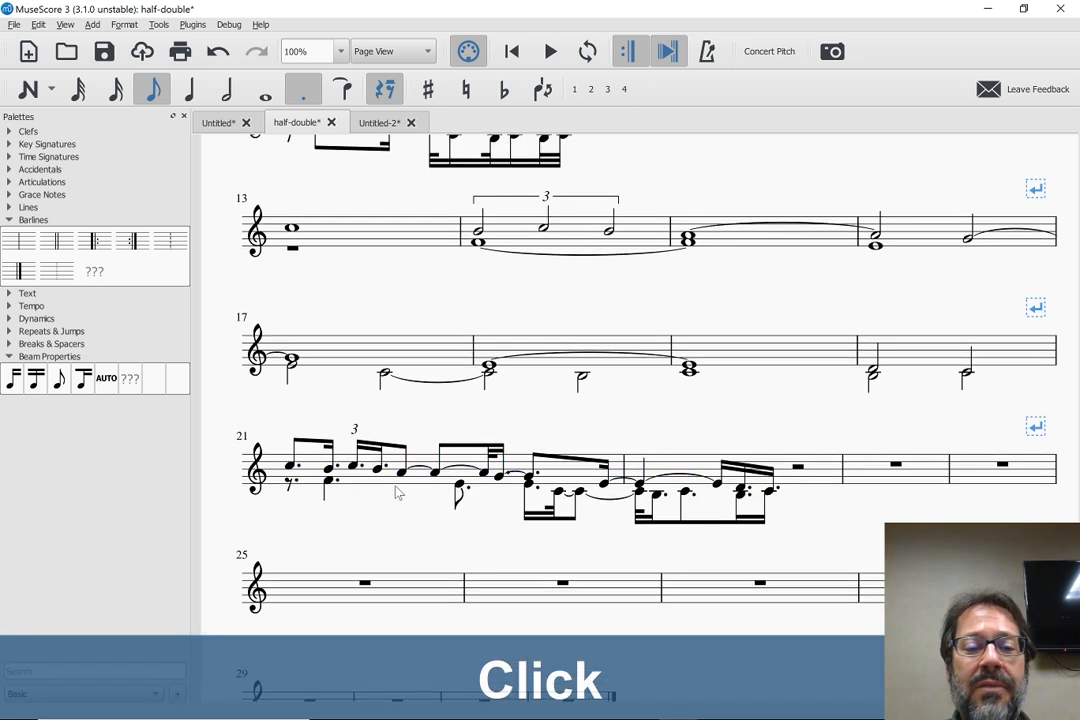
scroll(396, 492, "up", 2)
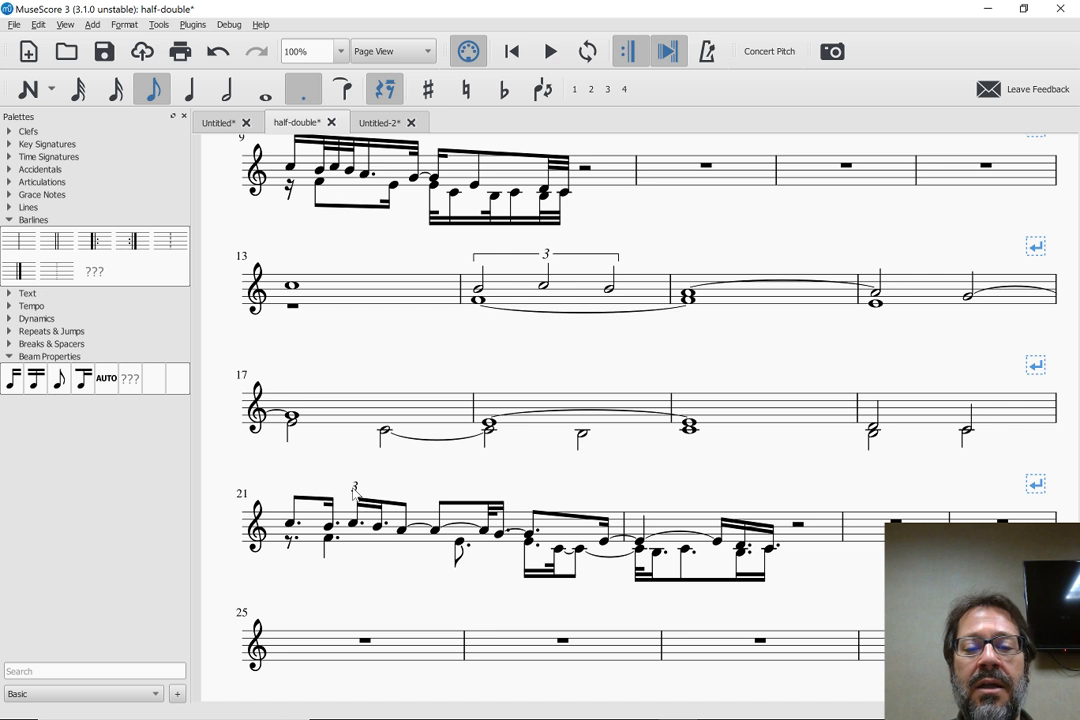
scroll(354, 492, "down", 2)
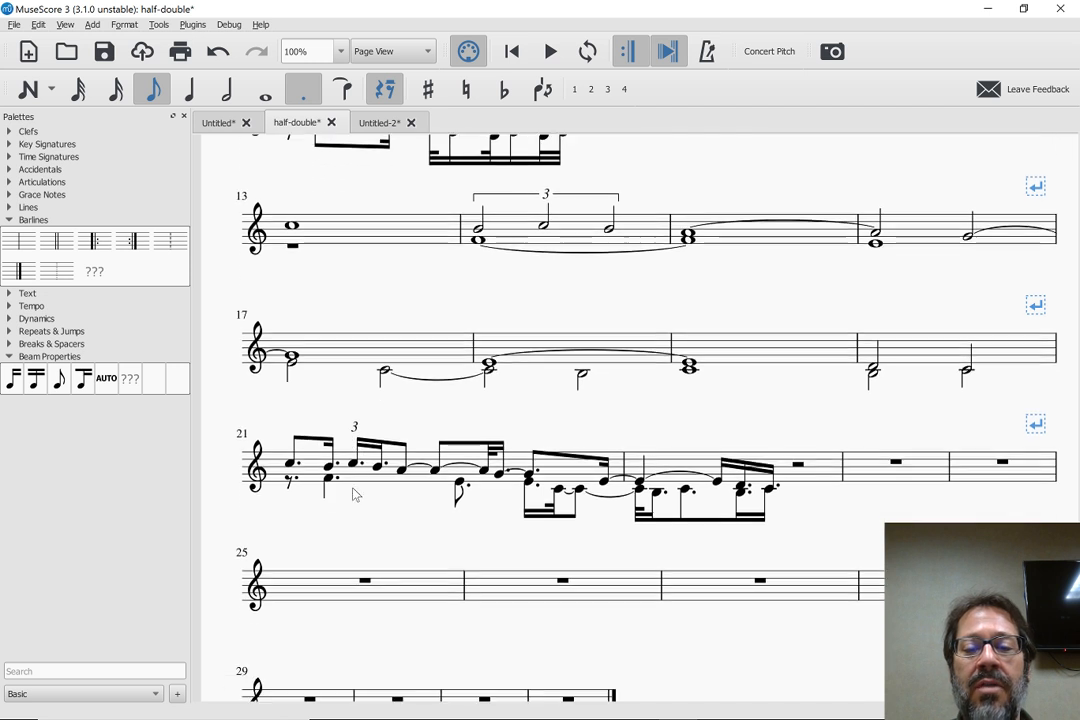
left_click(356, 431)
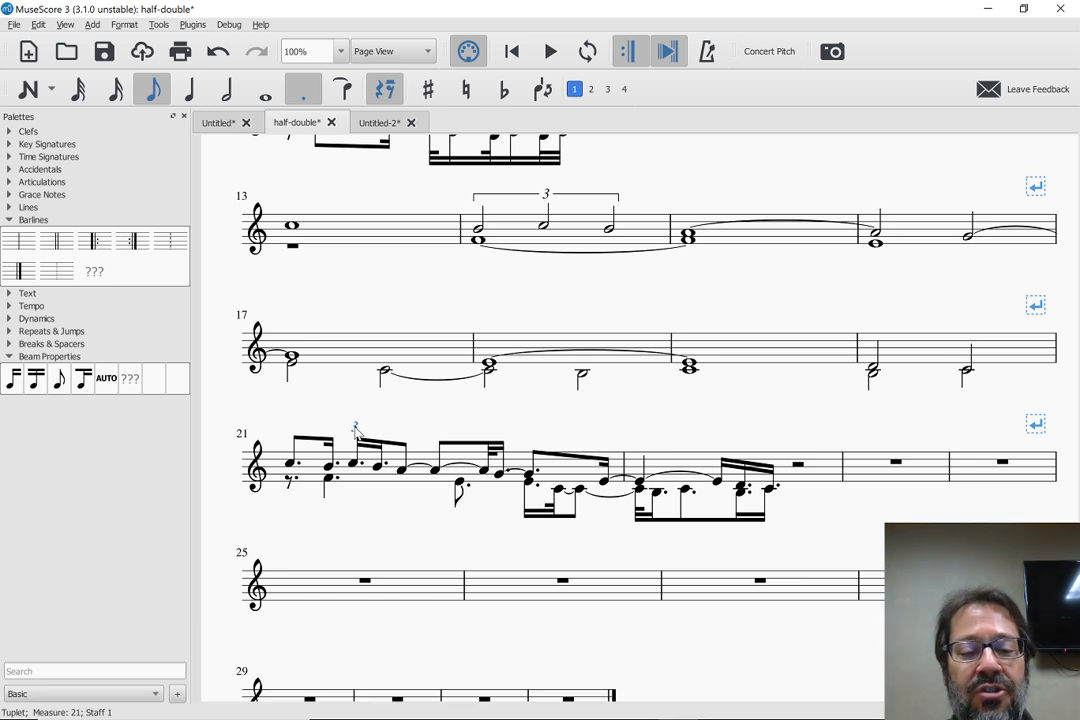
key("ctrl+w")
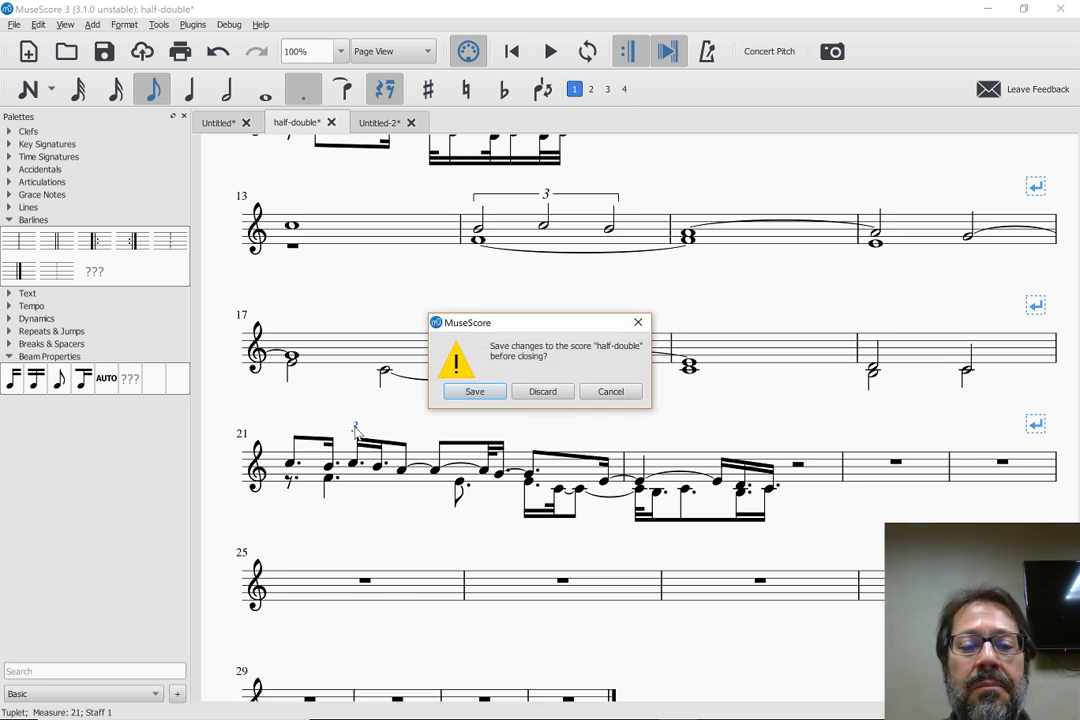
key("Escape")
key("ctrl+r")
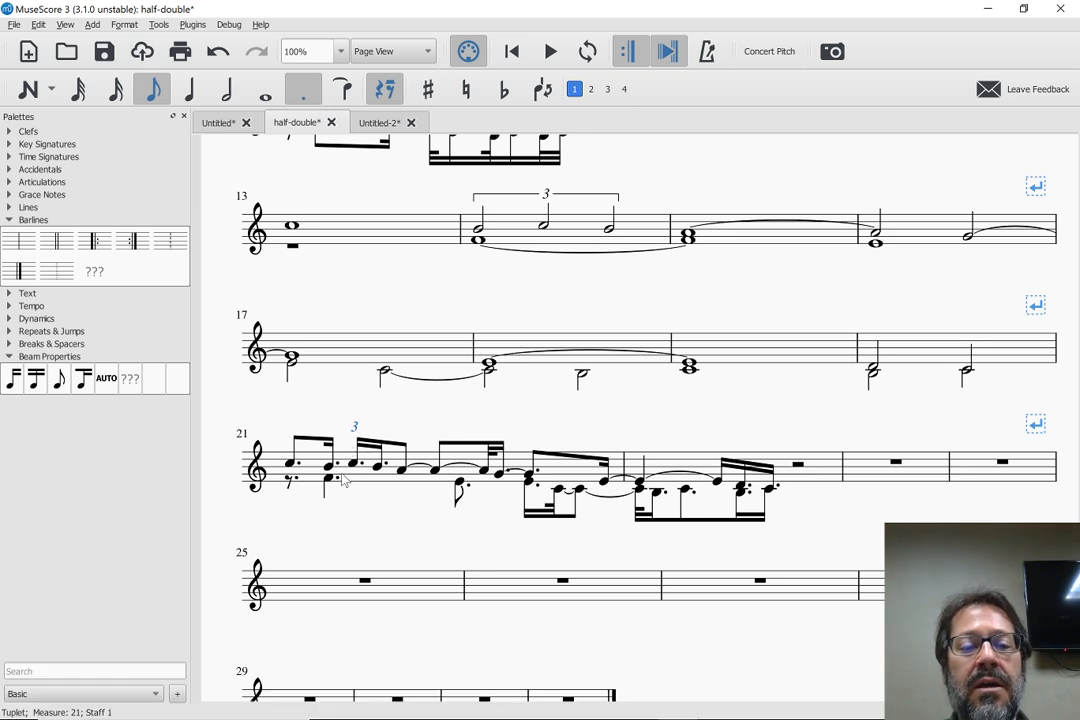
Examine the notes before and inside the triplet in measure 21, checking each note's duration and beat
scroll(383, 429, "up", 3)
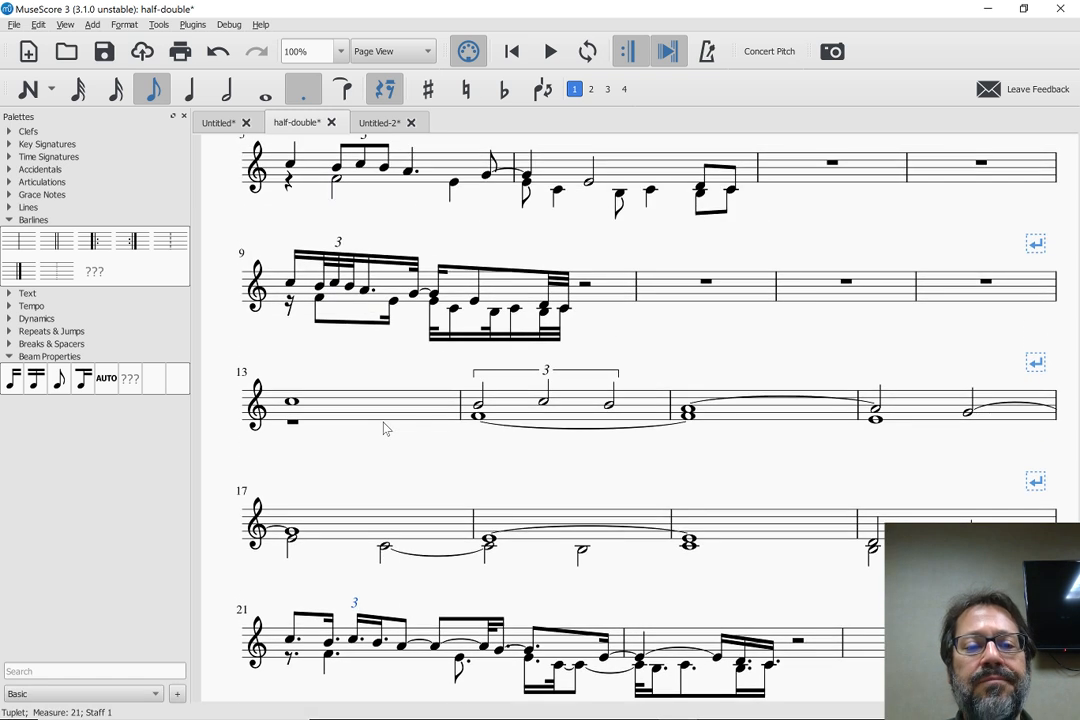
scroll(383, 429, "down", 1)
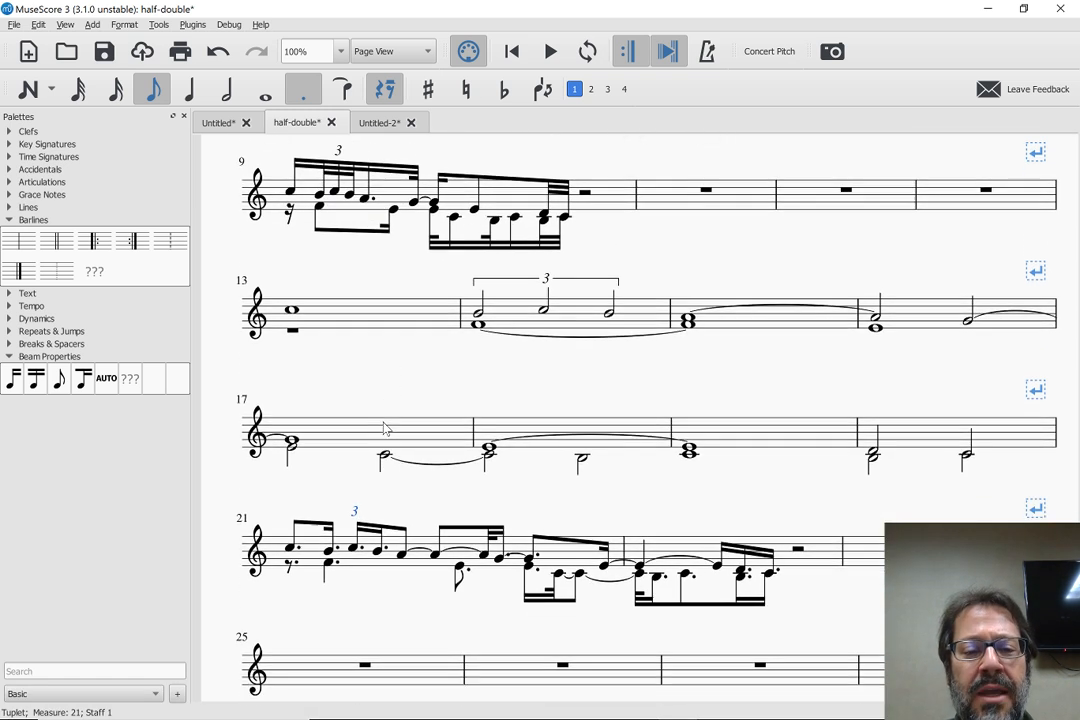
left_click(329, 552)
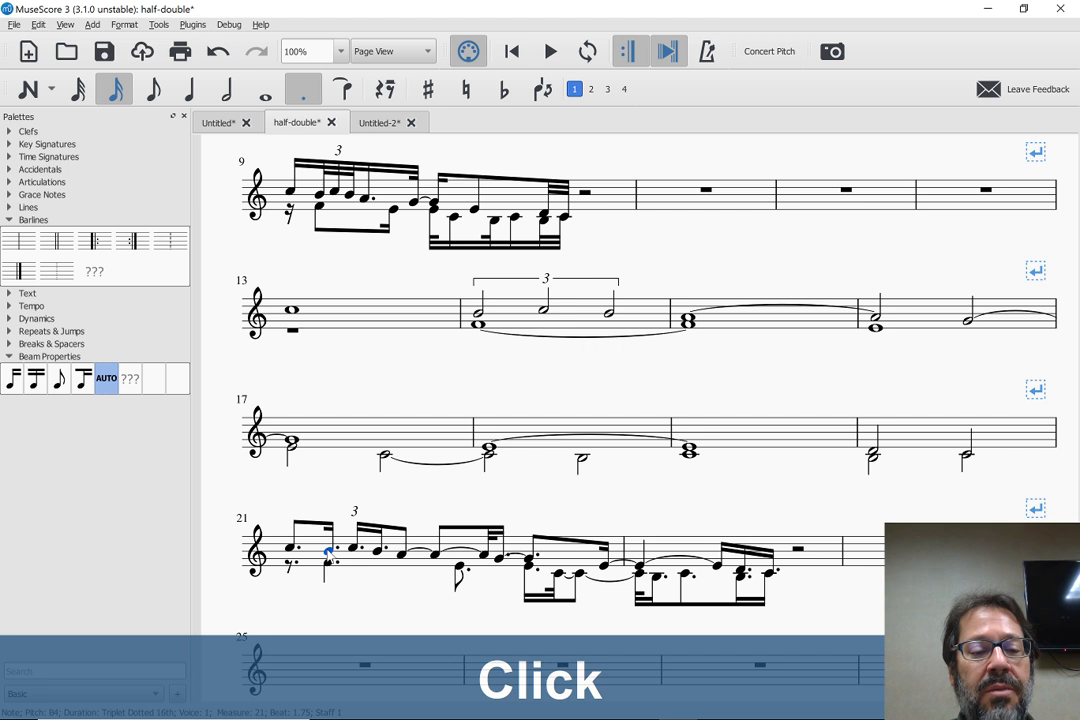
key("Right")
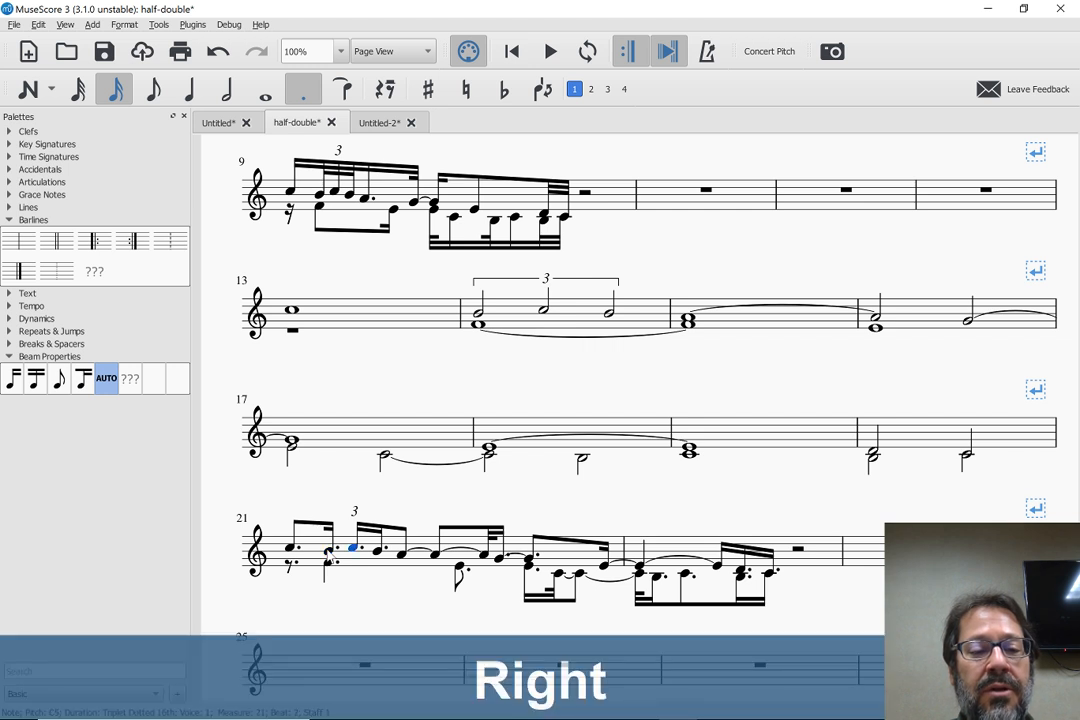
key("Left")
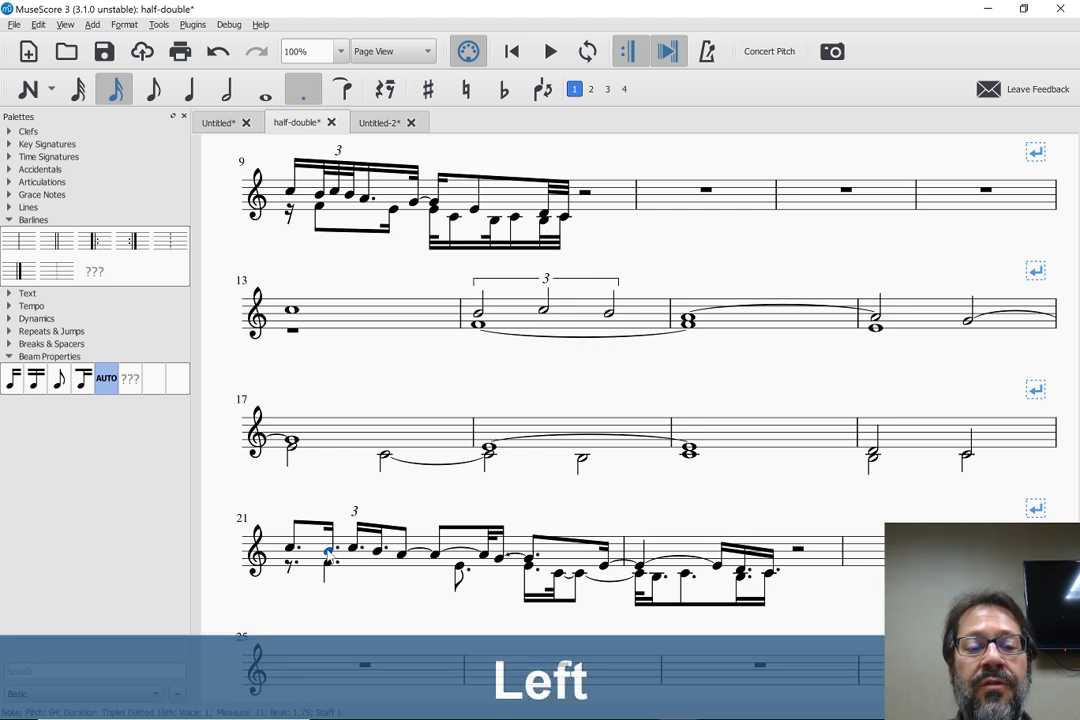
scroll(330, 554, "down", 2)
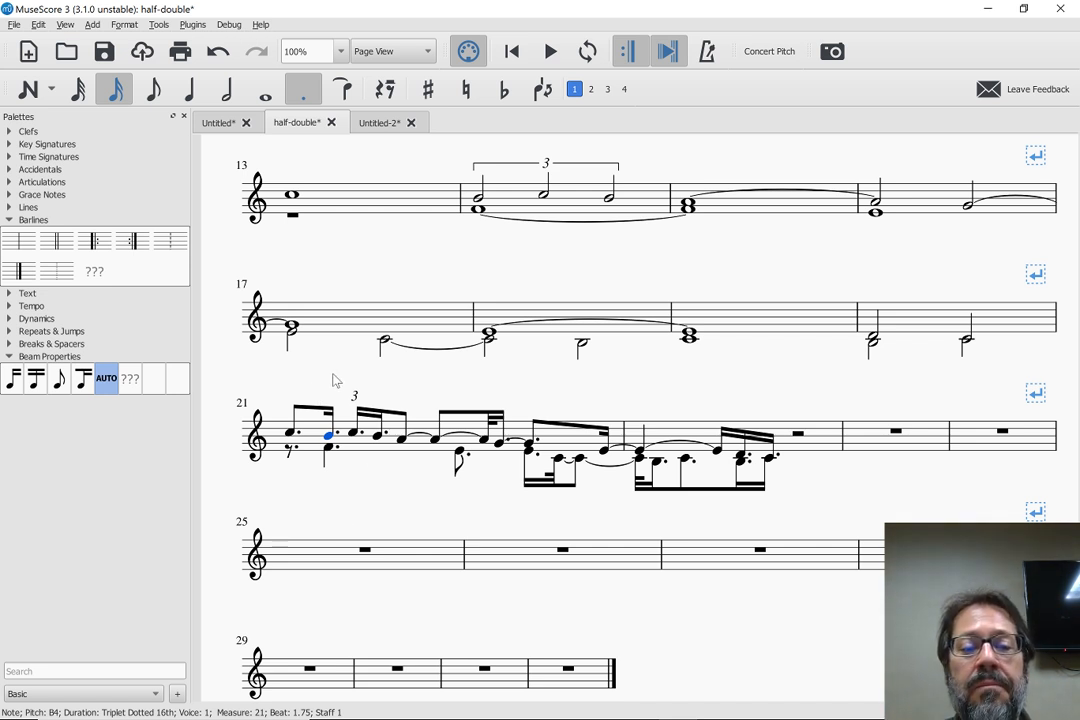
scroll(285, 322, "up", 1)
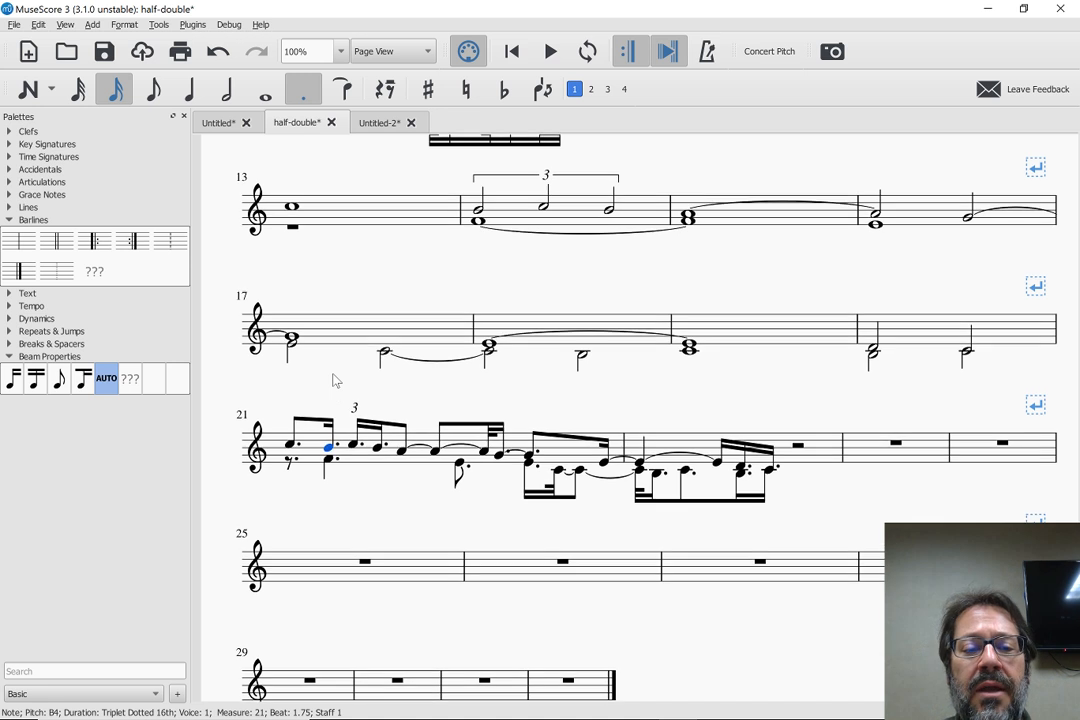
left_click(353, 446)
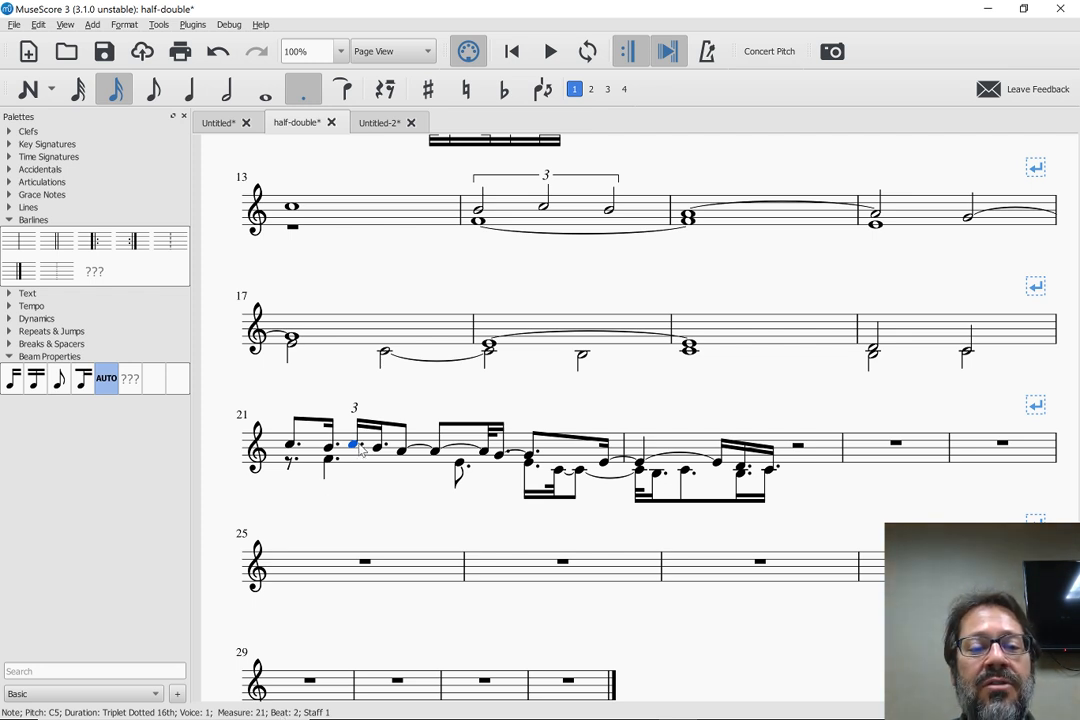
Compare the triplets in the original and pasted passages with measure 21, and choose the quarter-note duration
scroll(352, 450, "up", 3)
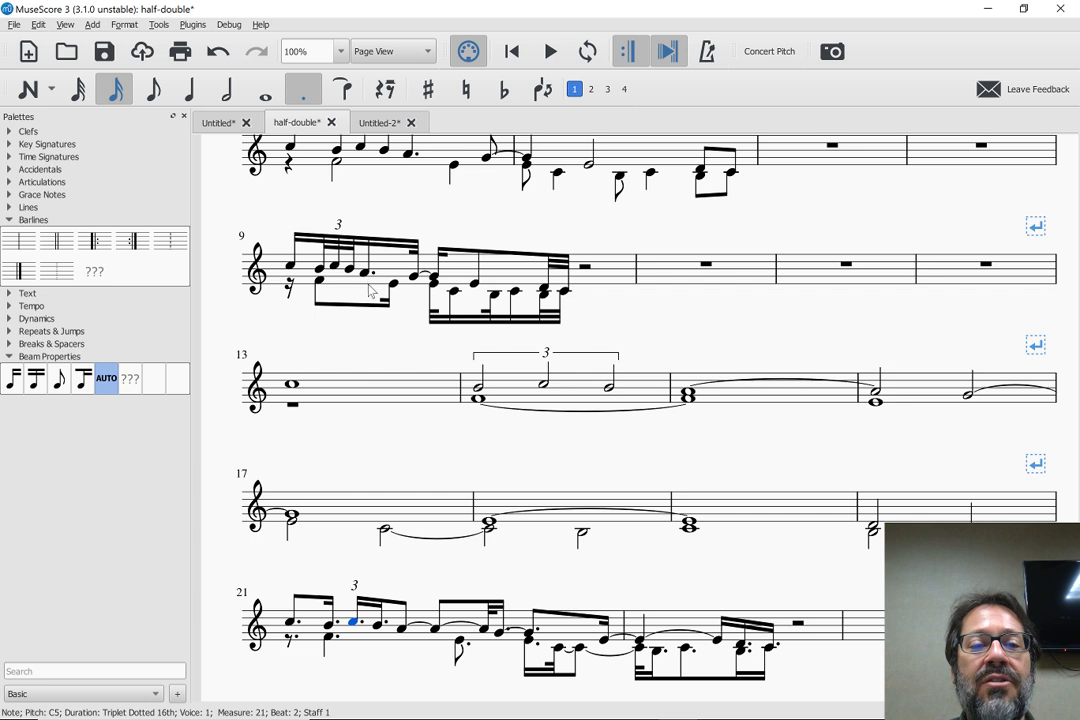
scroll(365, 300, "up", 3)
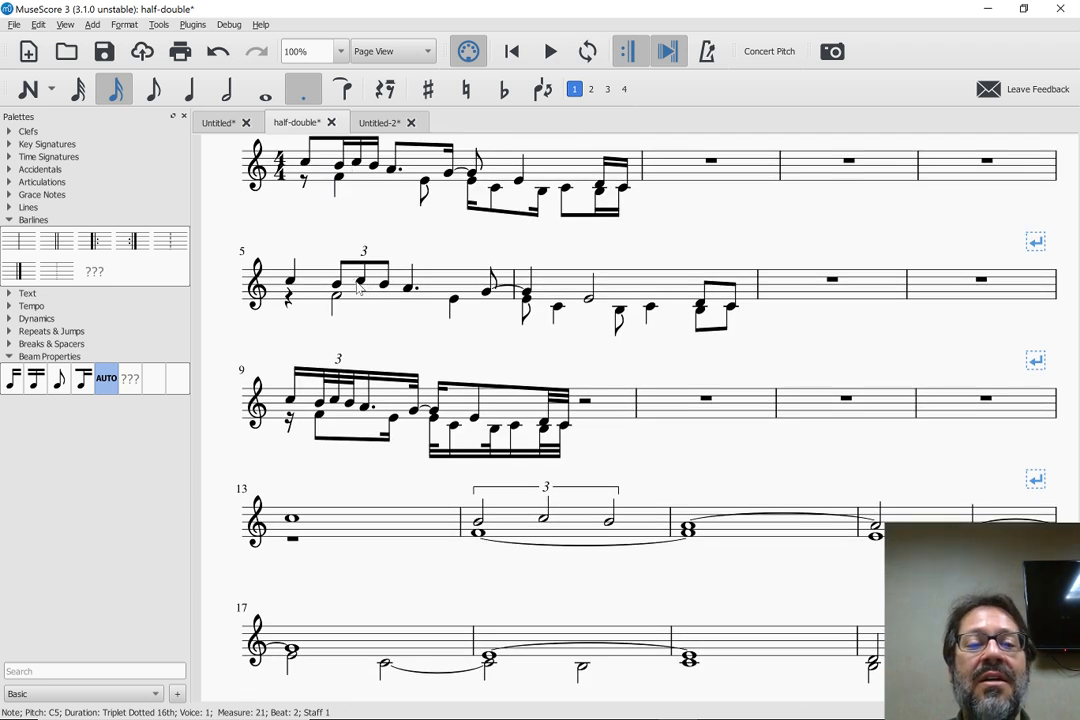
scroll(362, 287, "down", 2)
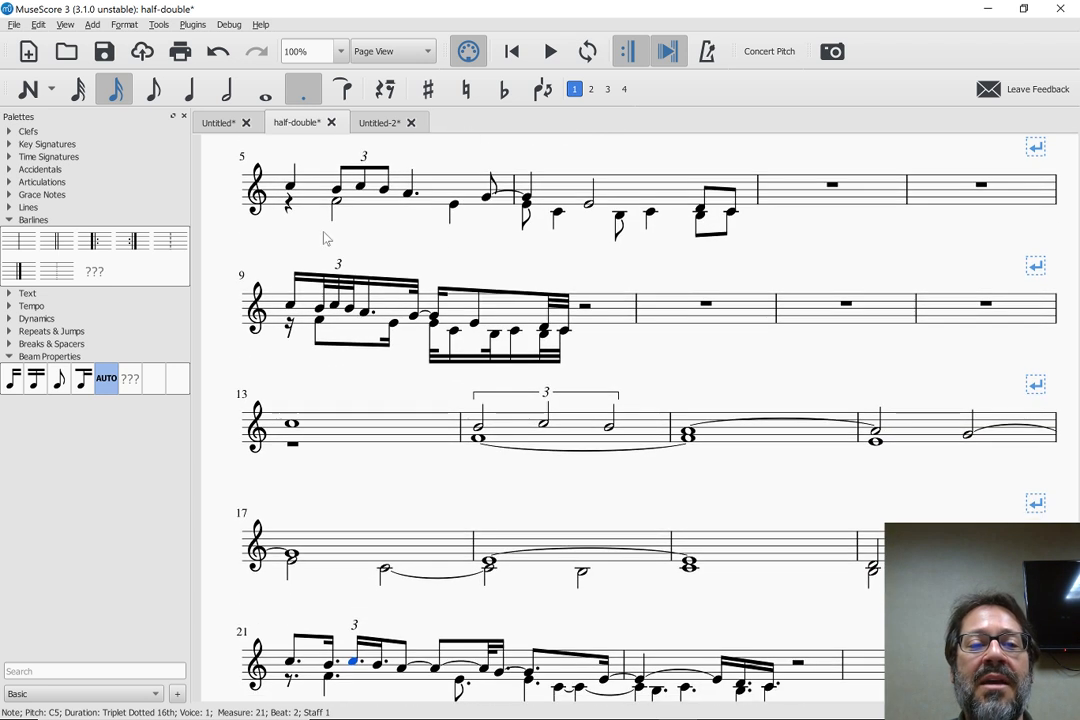
scroll(403, 354, "down", 6)
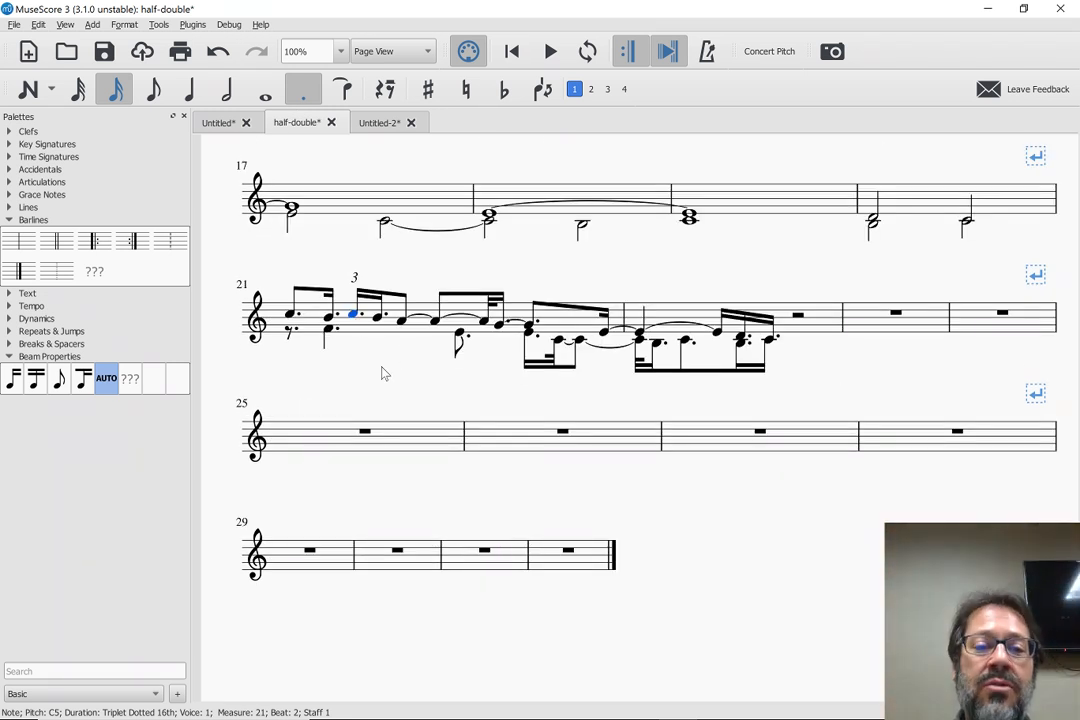
scroll(381, 373, "up", 2)
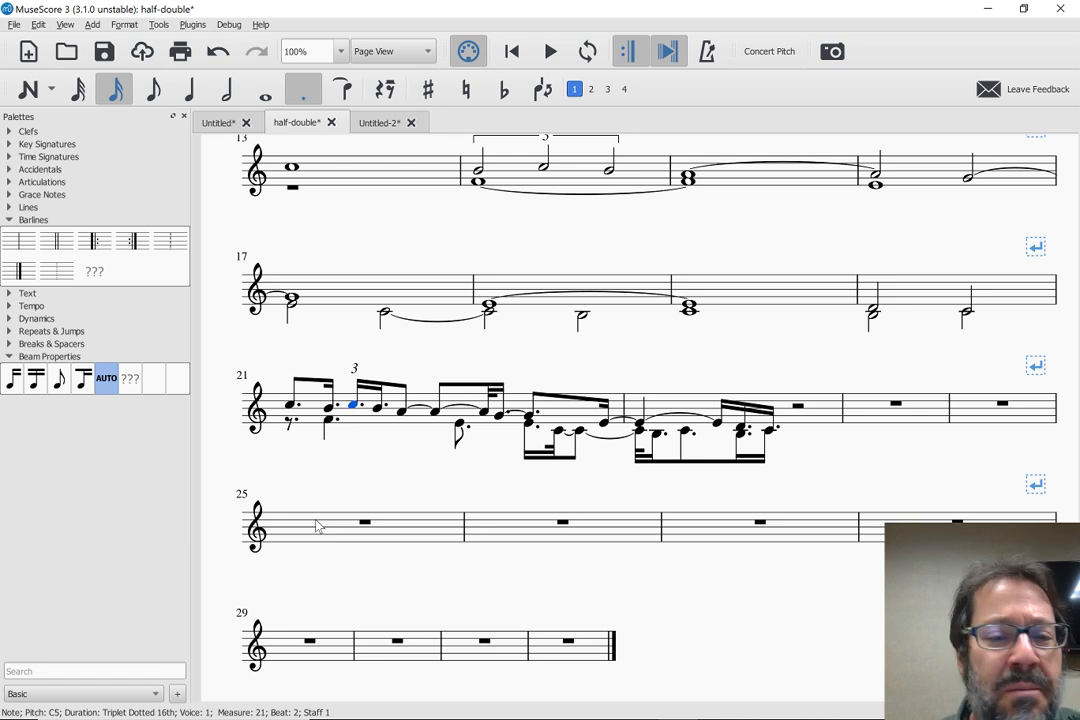
scroll(317, 527, "up", 2)
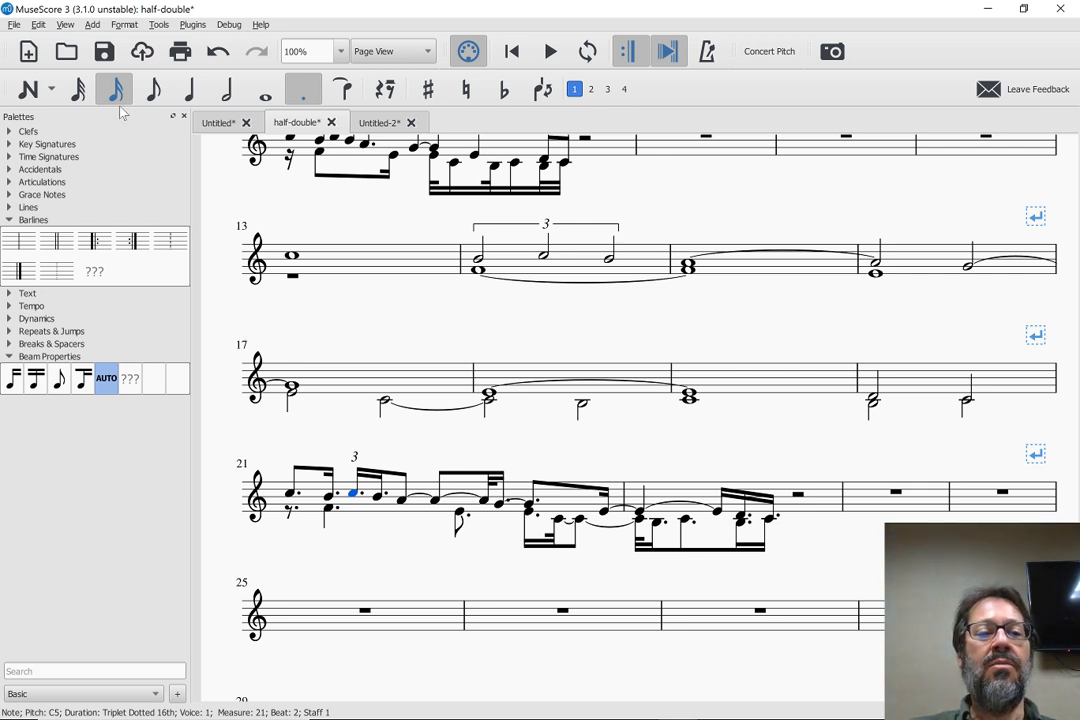
left_click(192, 92)
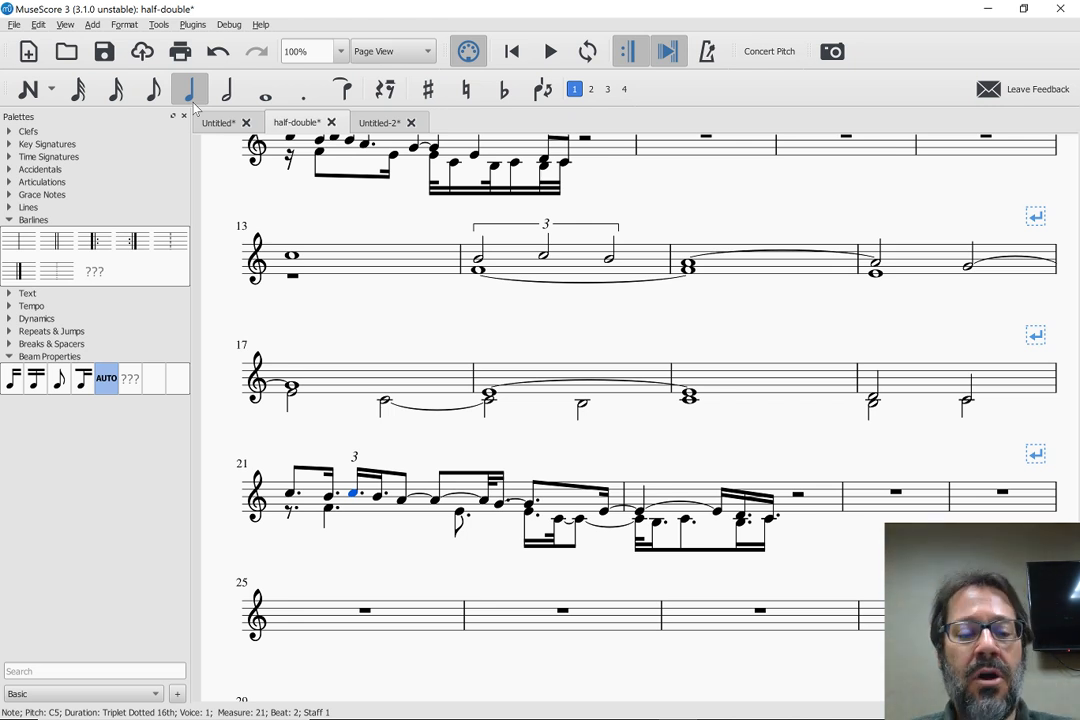
Switch to the Chrome window showing the development builds for macOS
key("alt+Tab")
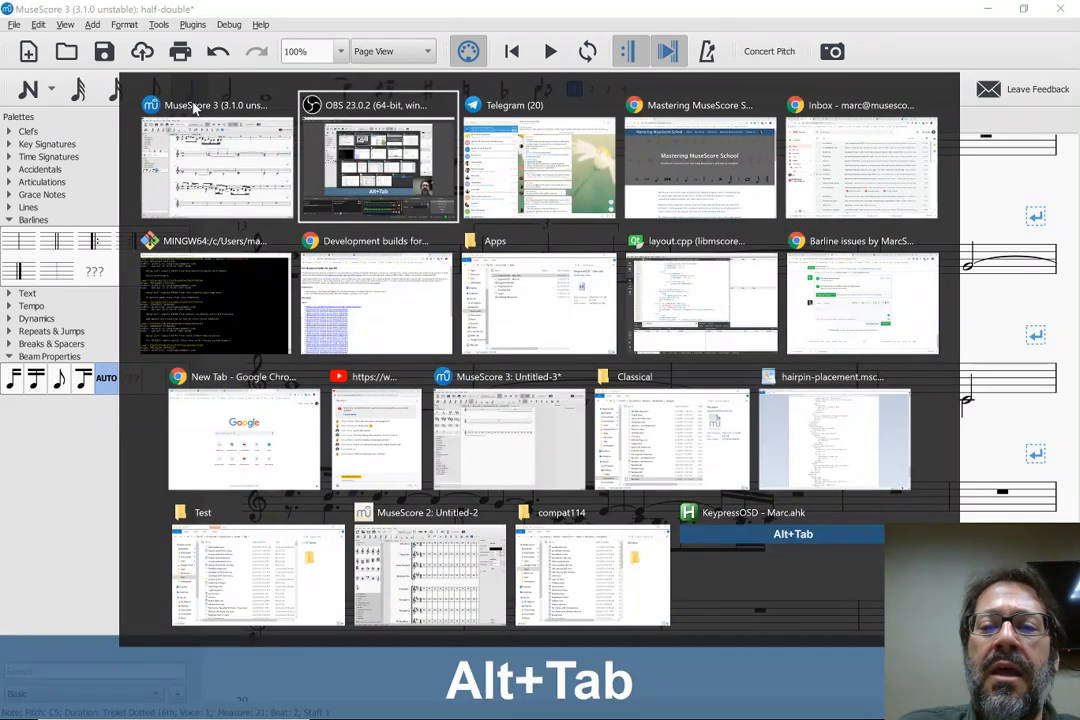
key("alt+Tab")
key("alt+Tab")
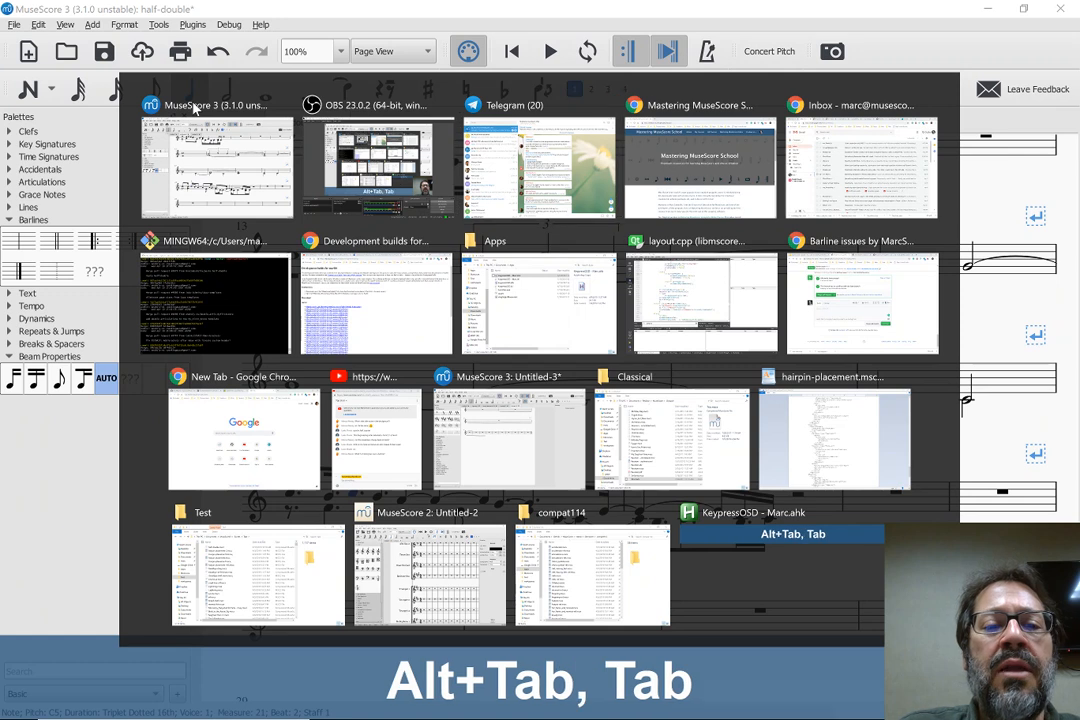
key("alt+Tab")
key("alt+Tab")
key("alt+Tab")
key("alt+Tab")
key("alt+Tab")
key("alt+Tab")
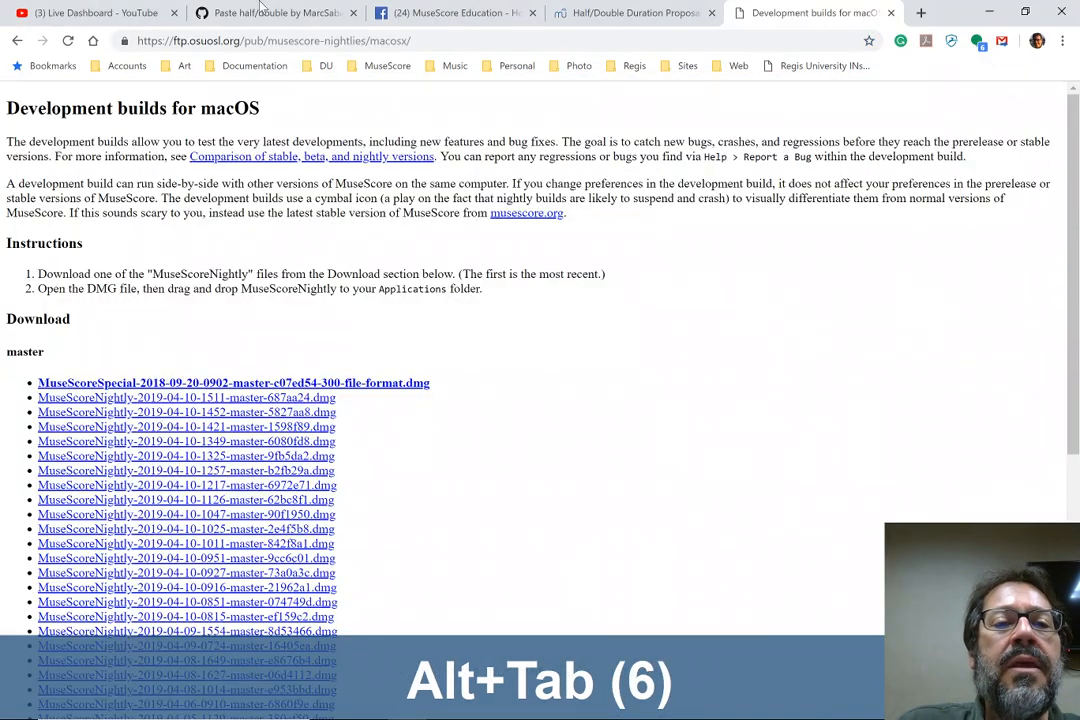
left_click(382, 45)
key("Right")
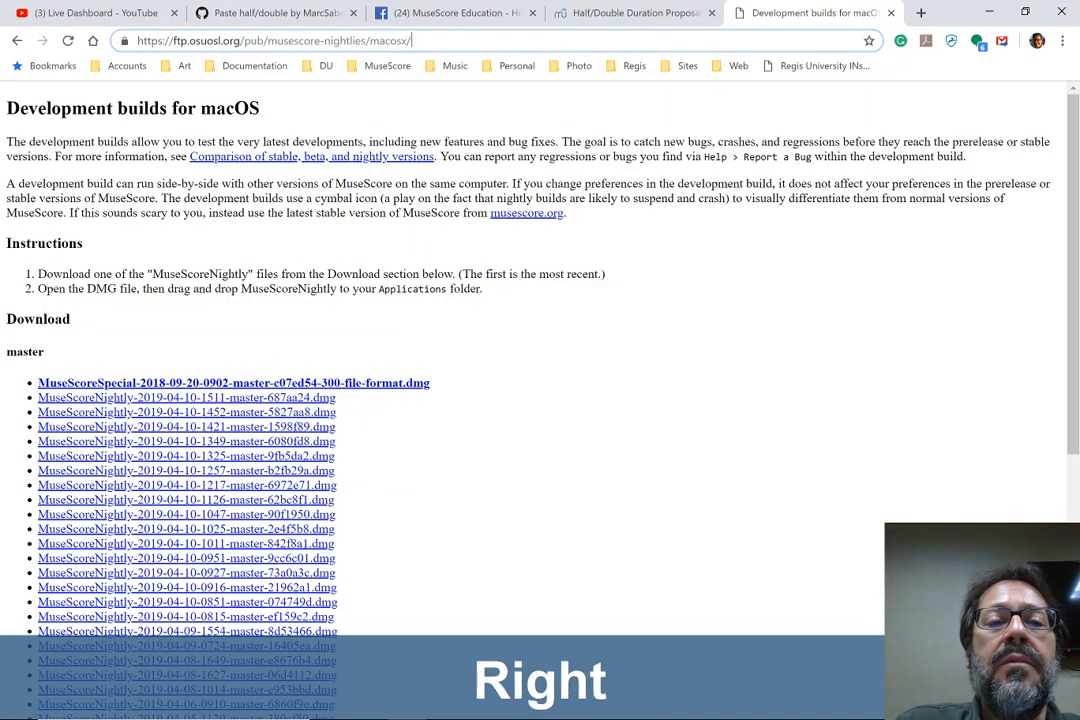
key("ctrl+shift+Left")
key("Delete")
key("Return")
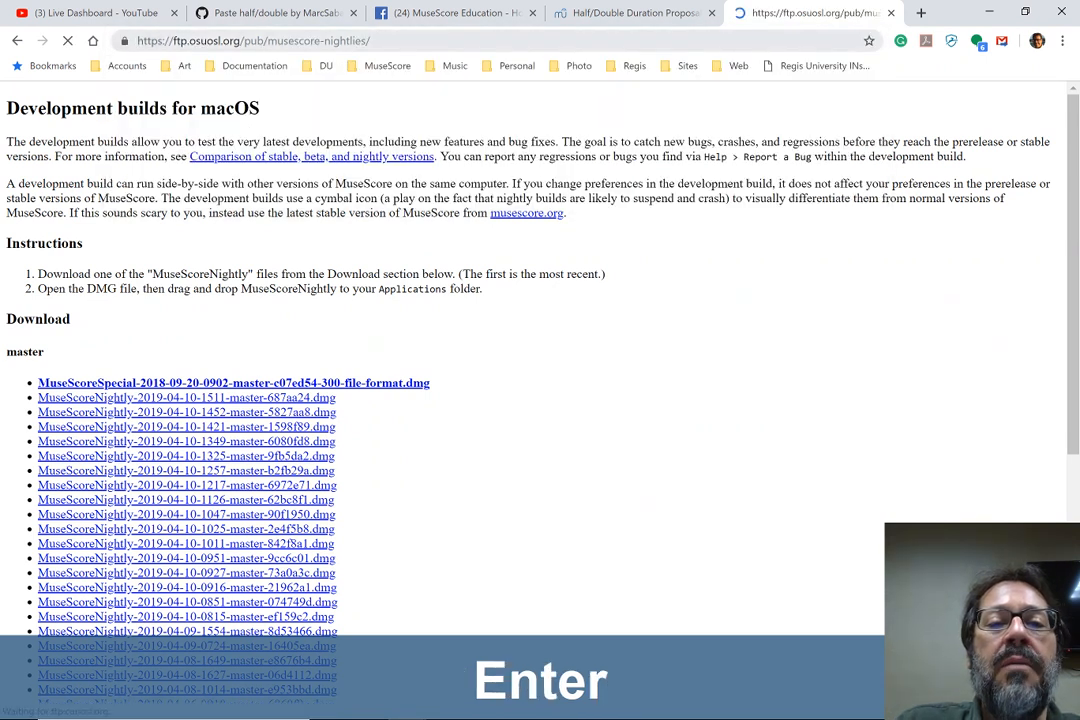
left_click(382, 43)
key("ctrl+c")
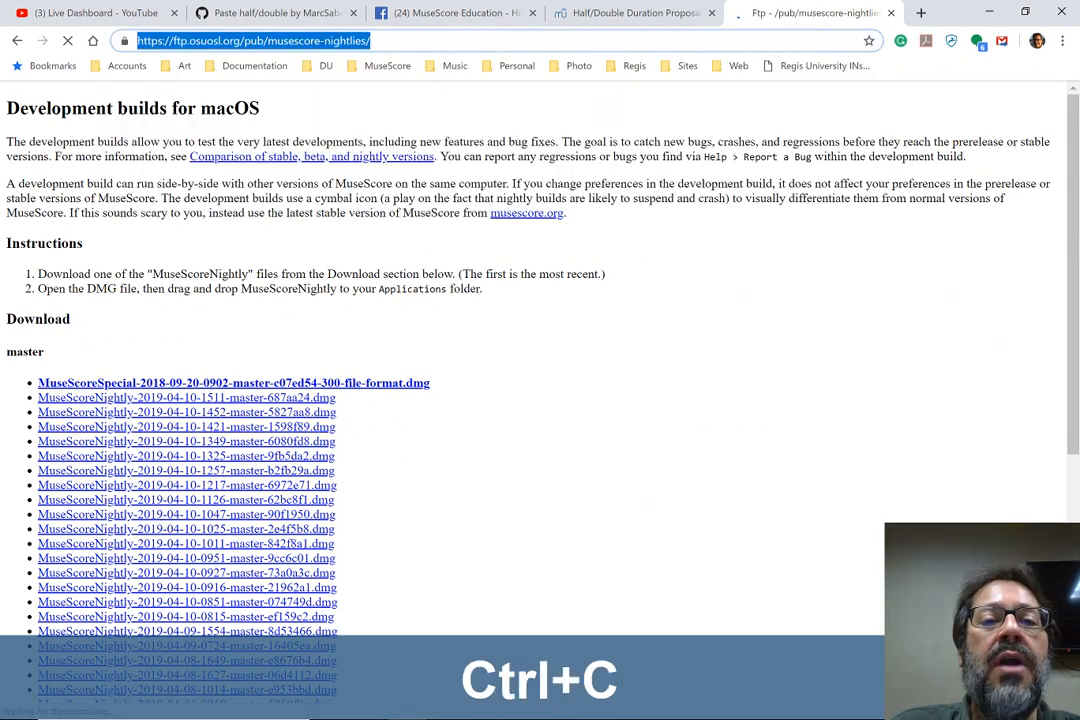
Switch to the YouTube live chat window and post "nightly builds:" followed by the copied musescore-nightlies address
key("alt+Tab")
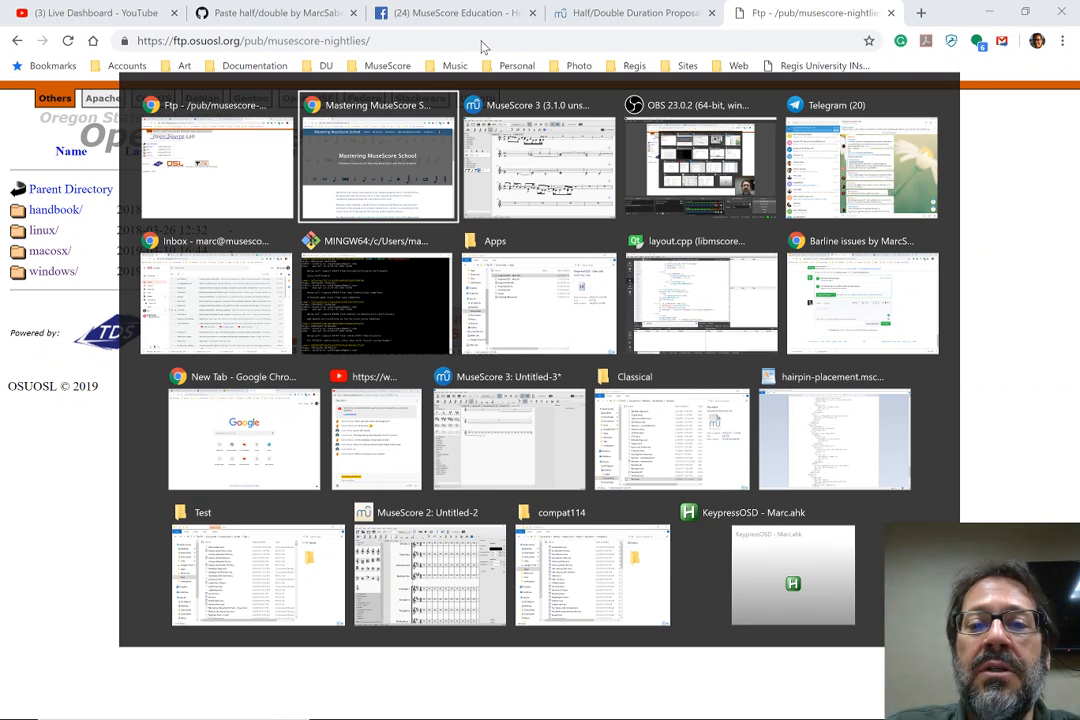
key("alt+Tab")
key("alt+Tab")
key("alt+Tab")
key("alt+Tab")
key("alt+Tab")
key("alt+Tab")
key("alt+Tab")
key("alt+Tab")
key("alt+Tab")
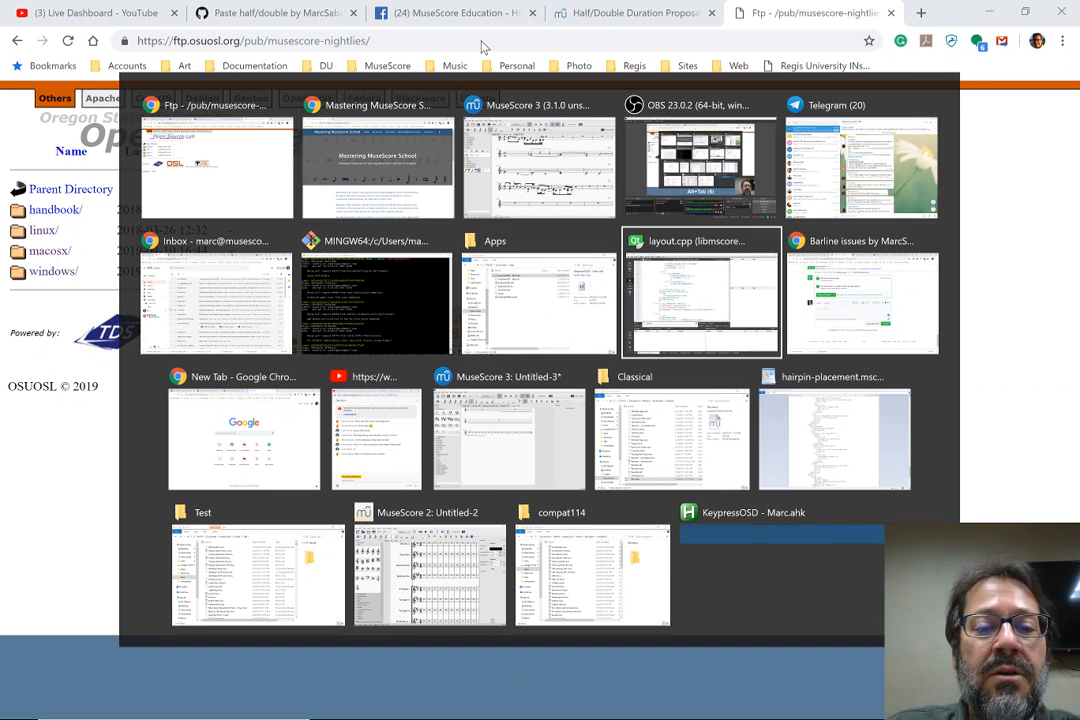
key("alt+Tab")
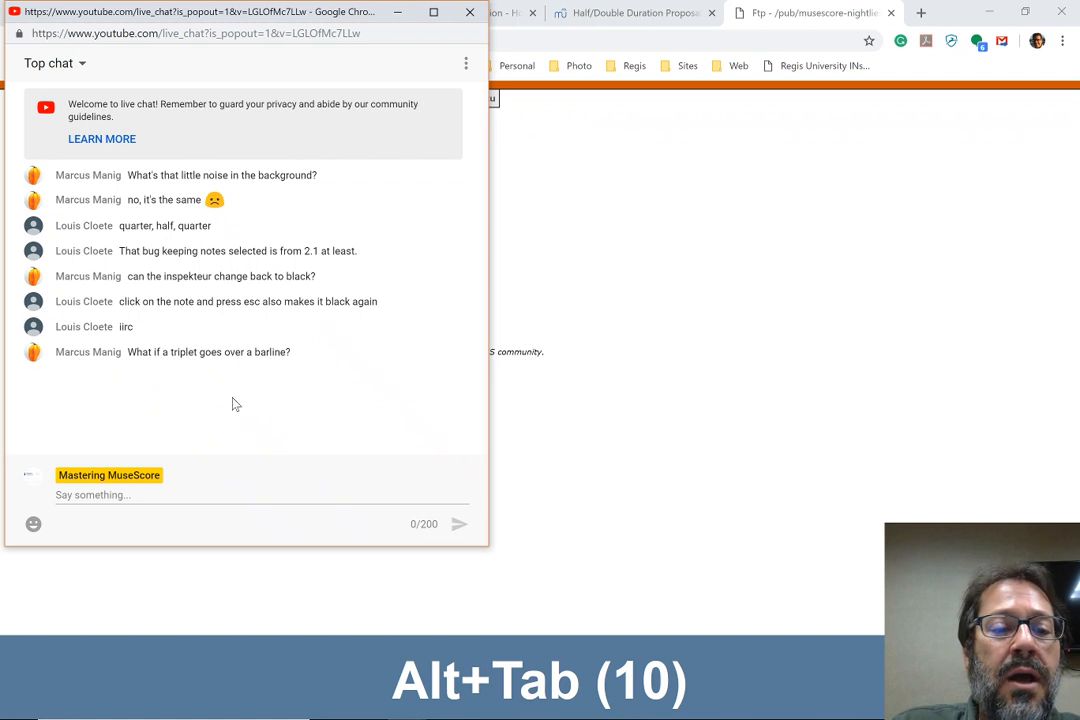
left_click(197, 494)
type("ni")
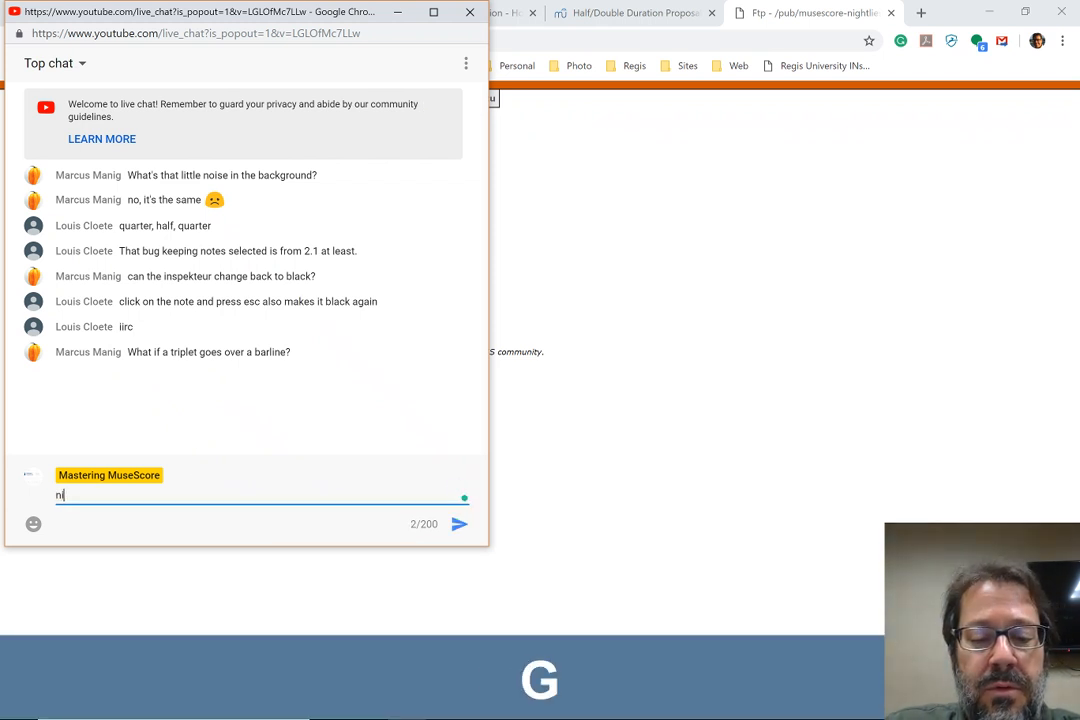
type("ghtly builds:")
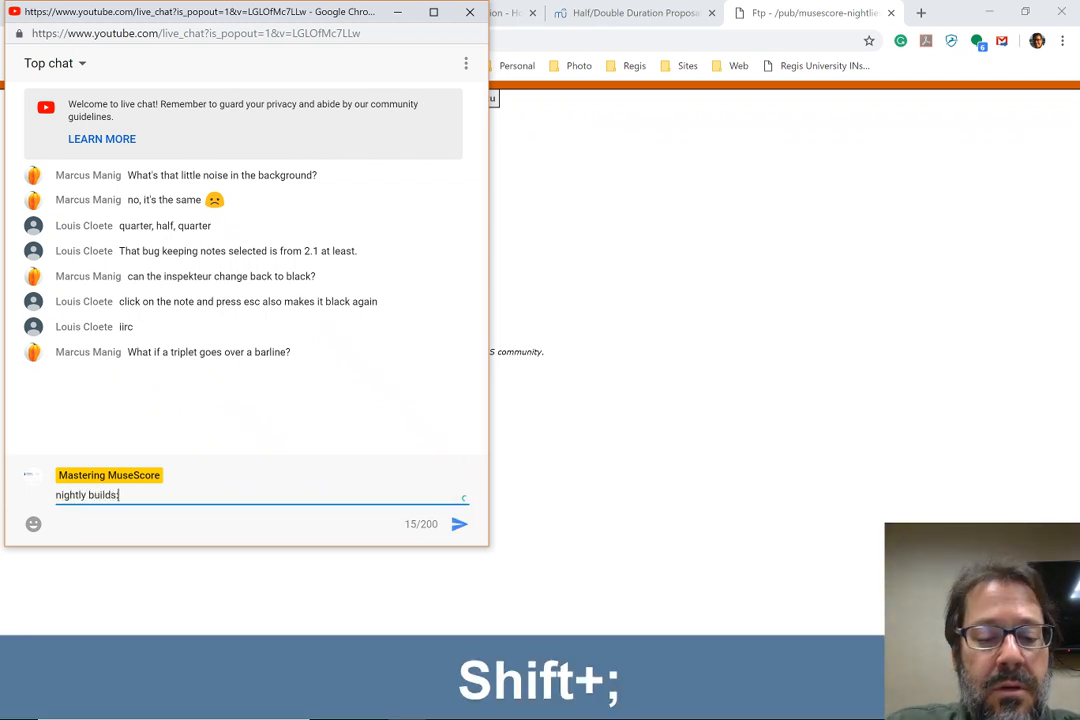
key("ctrl+v")
key("Return")
Switch back to the nightlies directory in Chrome, open the windows folder, and look through its list of builds
key("alt+Tab")
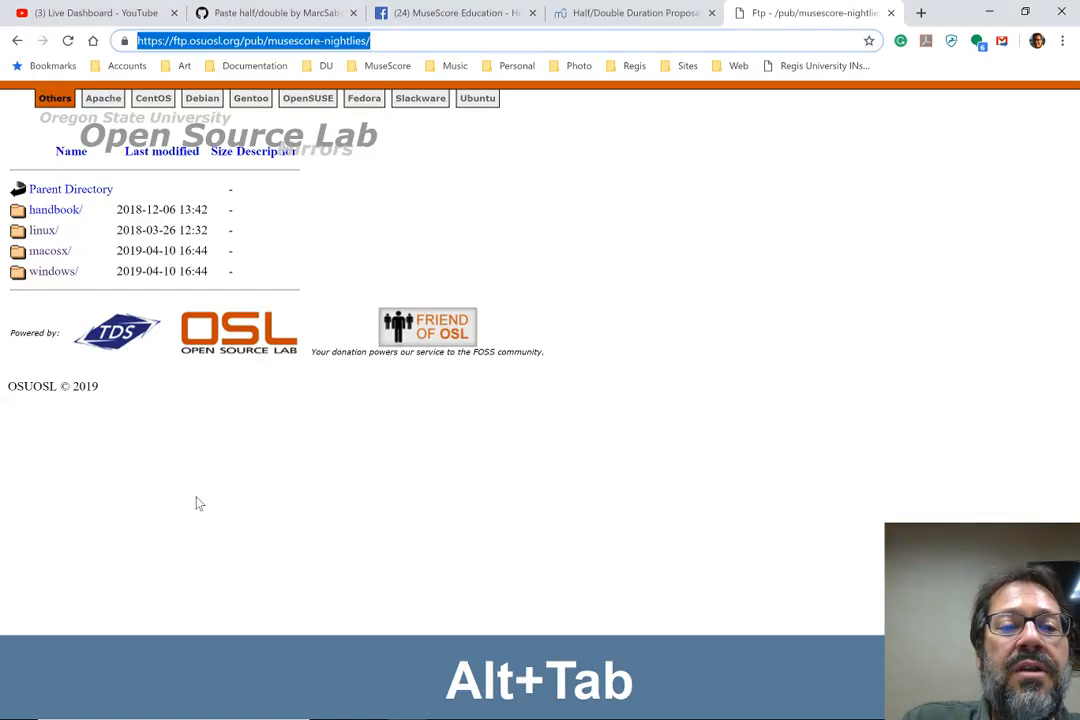
left_click(44, 274)
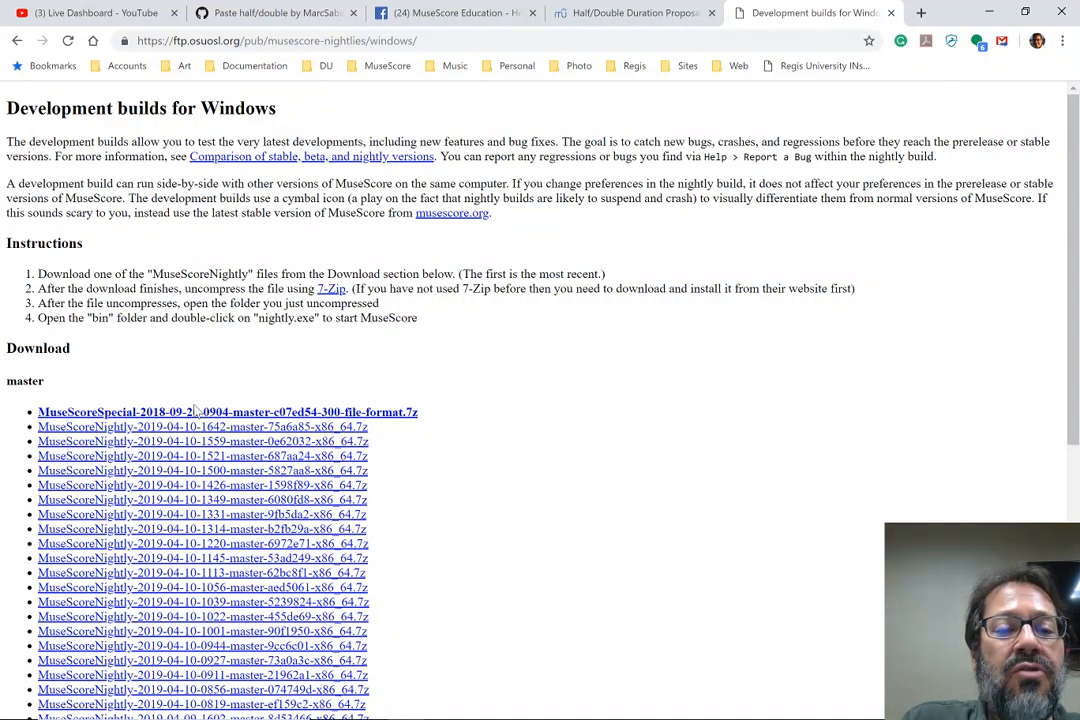
scroll(187, 399, "down", 1)
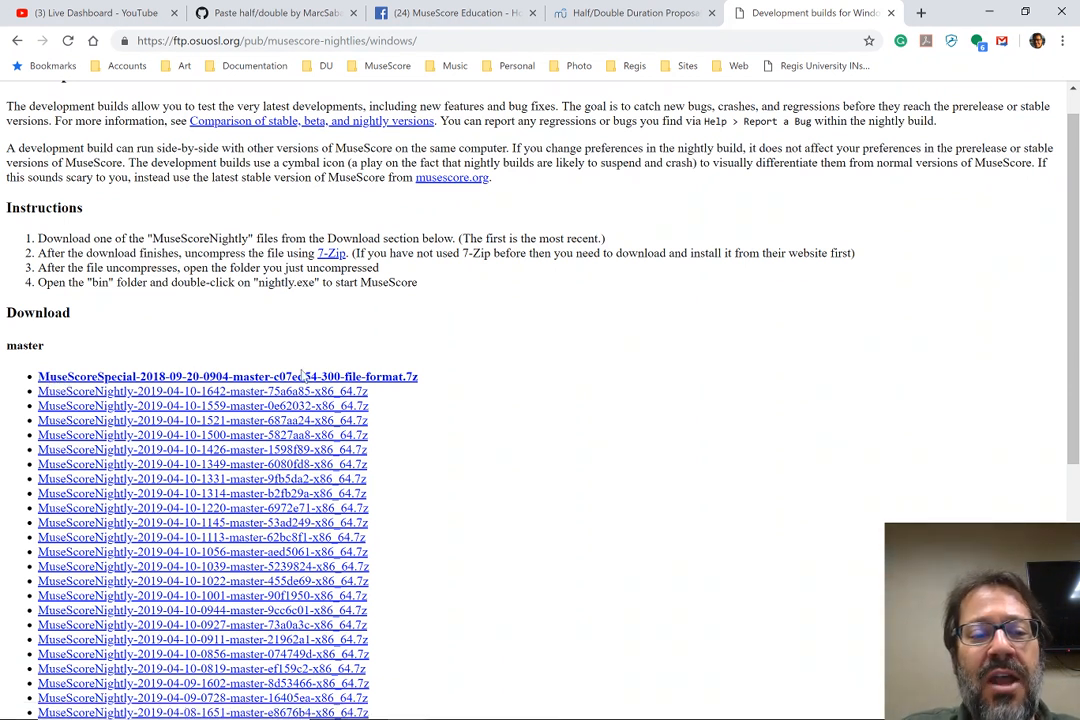
scroll(349, 338, "down", 1)
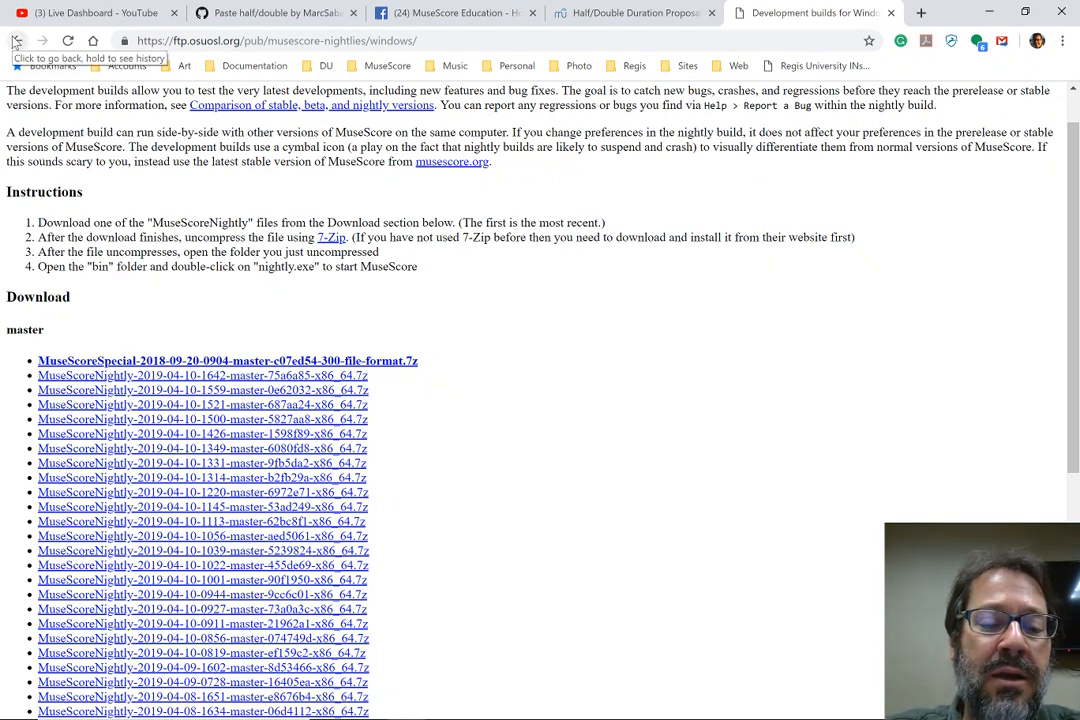
key("alt+Tab")
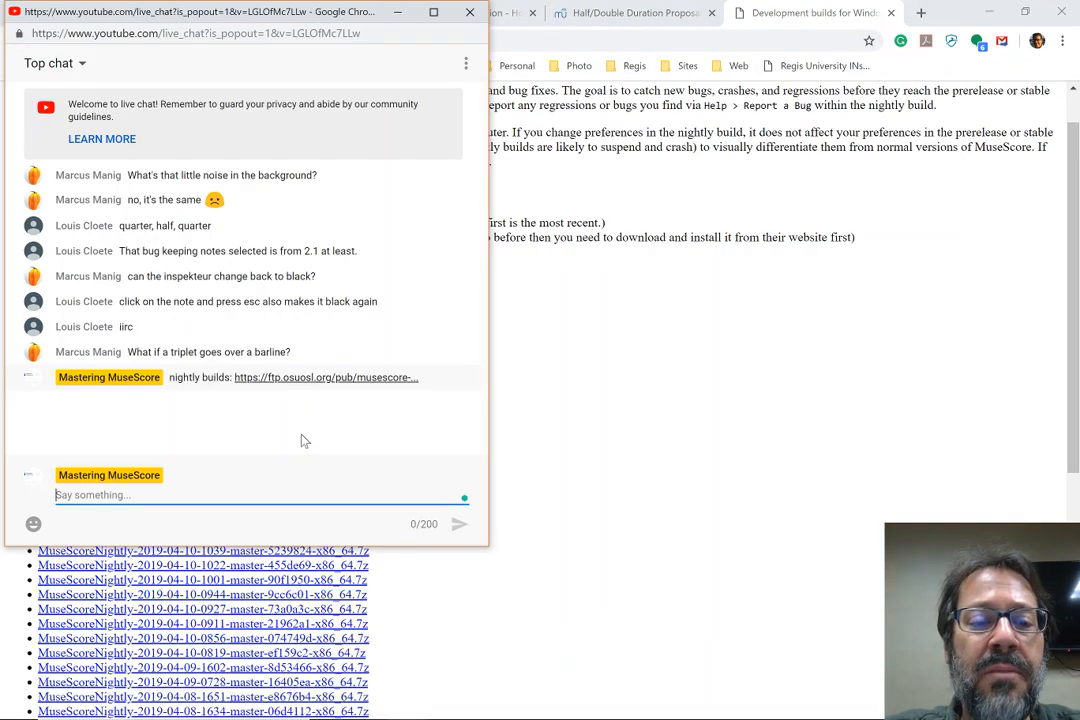
key("alt+Tab")
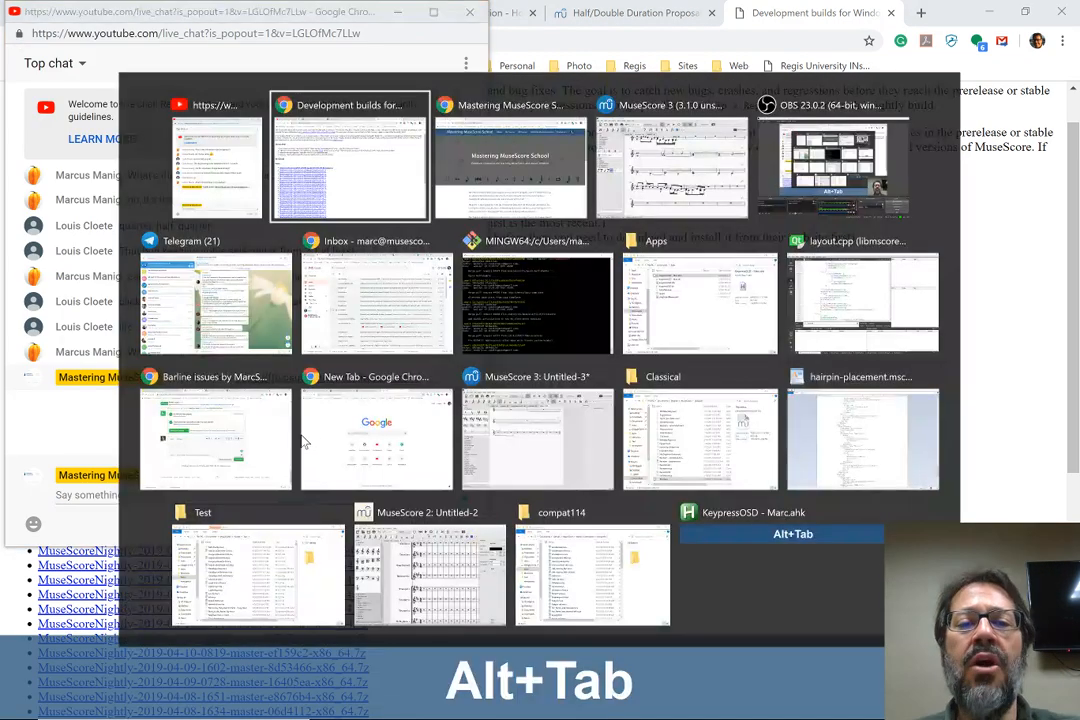
key("alt+Tab")
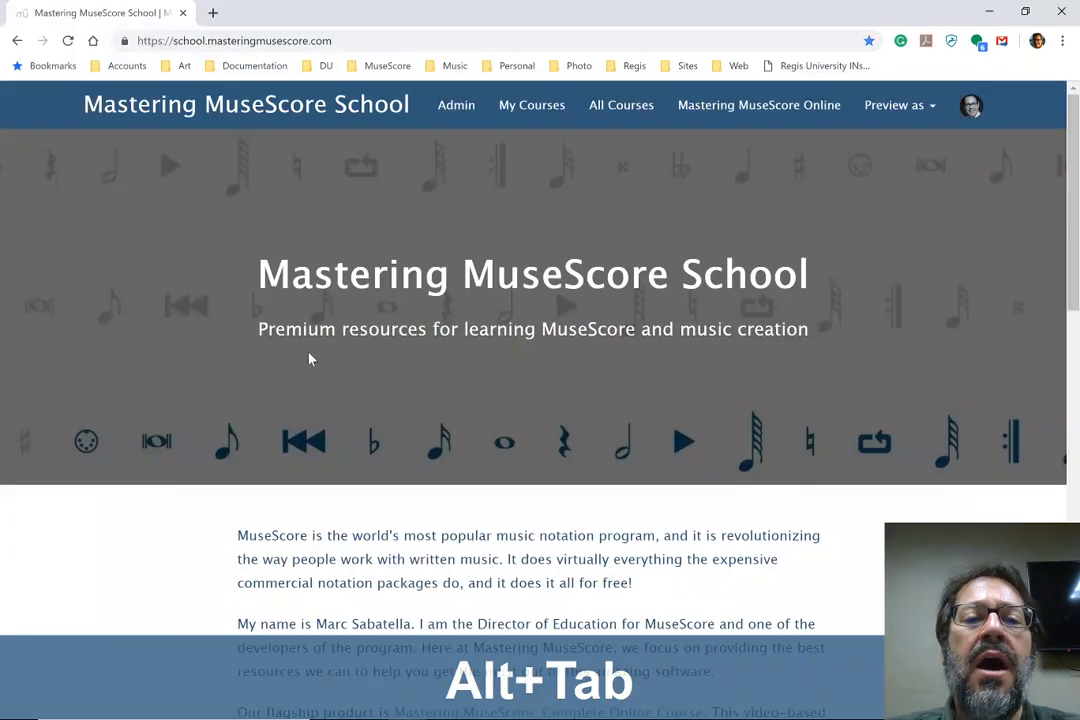
left_click(250, 40)
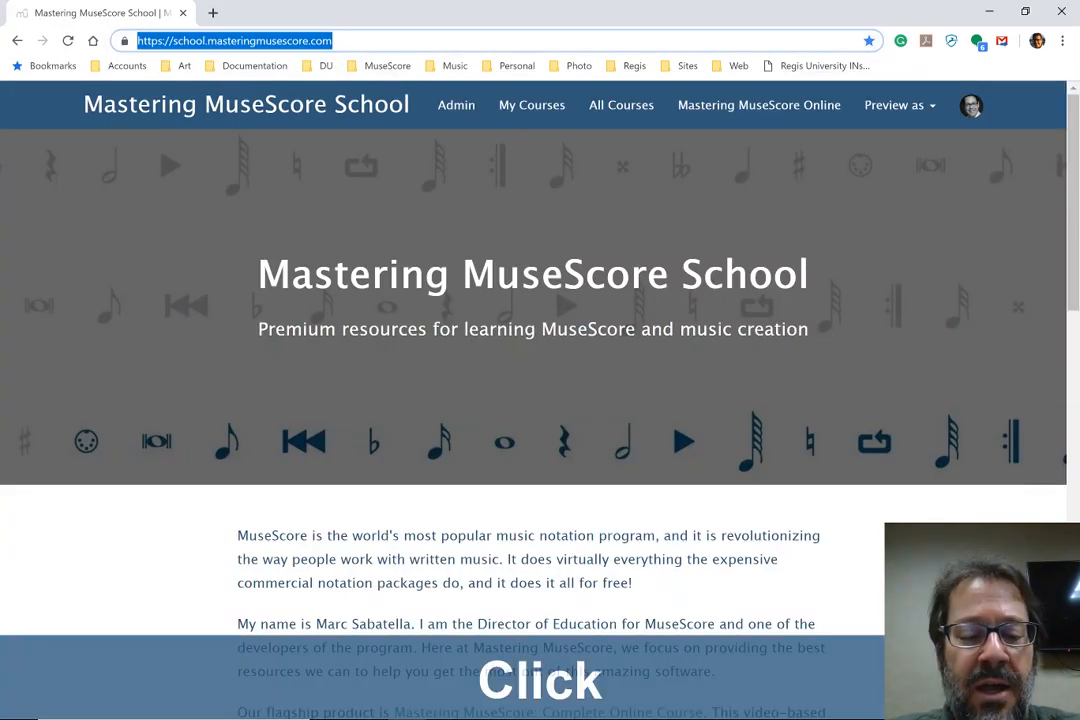
key("ctrl+c")
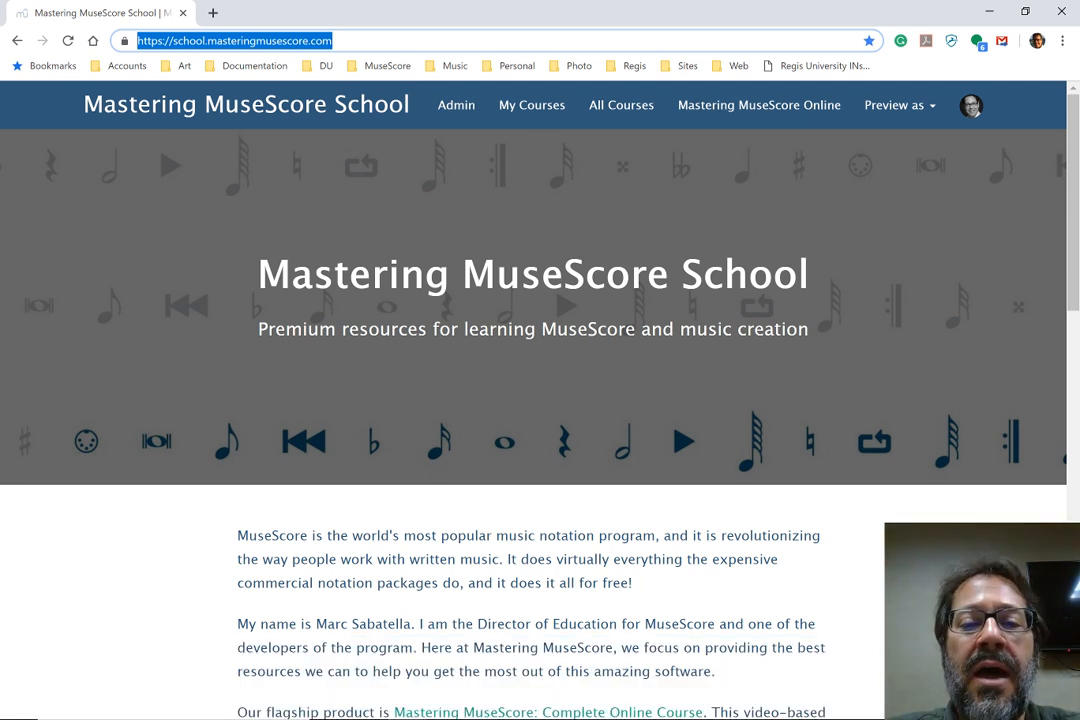
Look through the school's Featured Courses and open the French course "Maîtriser MuseScore, cours complet en ligne"
scroll(190, 508, "down", 5)
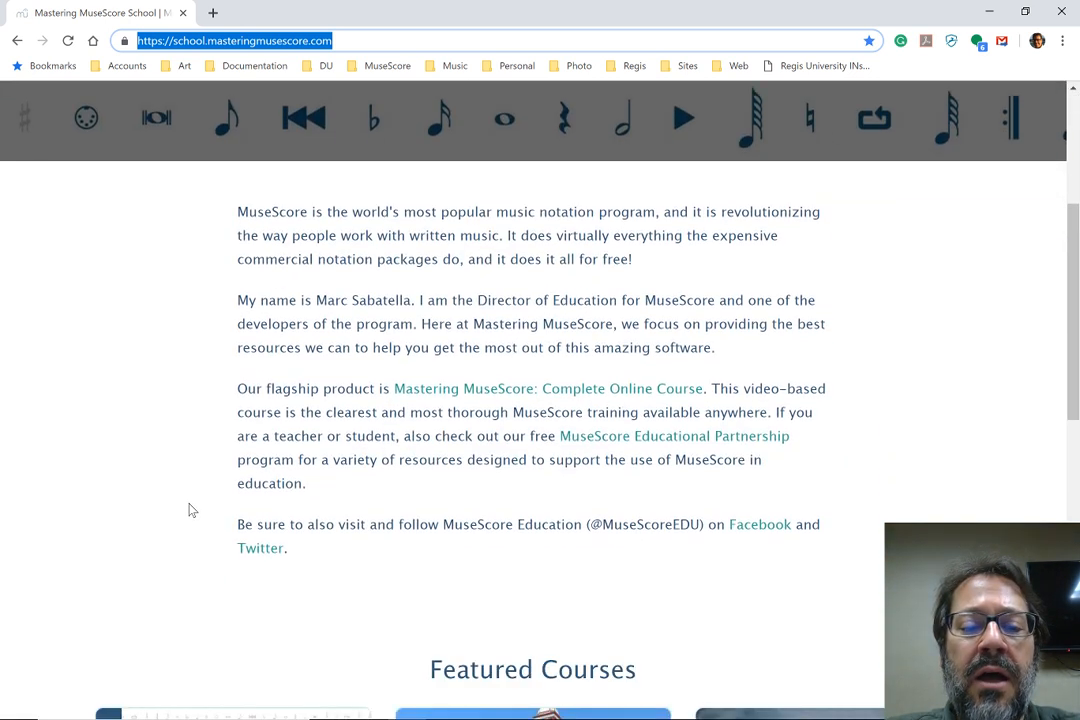
scroll(190, 510, "down", 2)
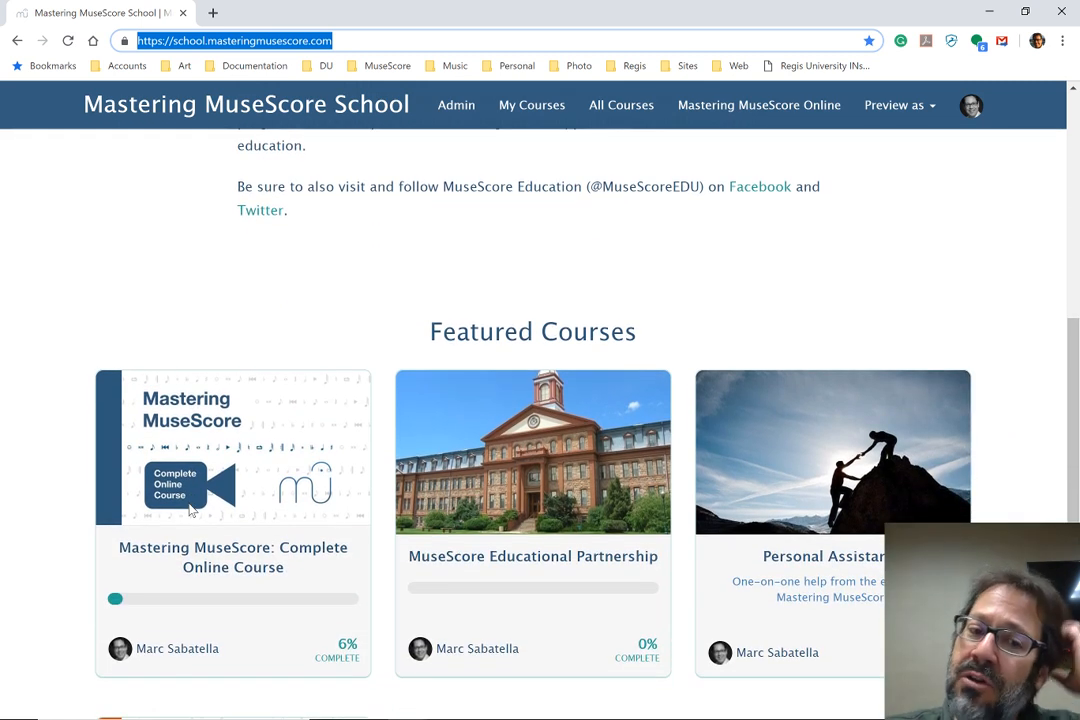
scroll(190, 510, "down", 2)
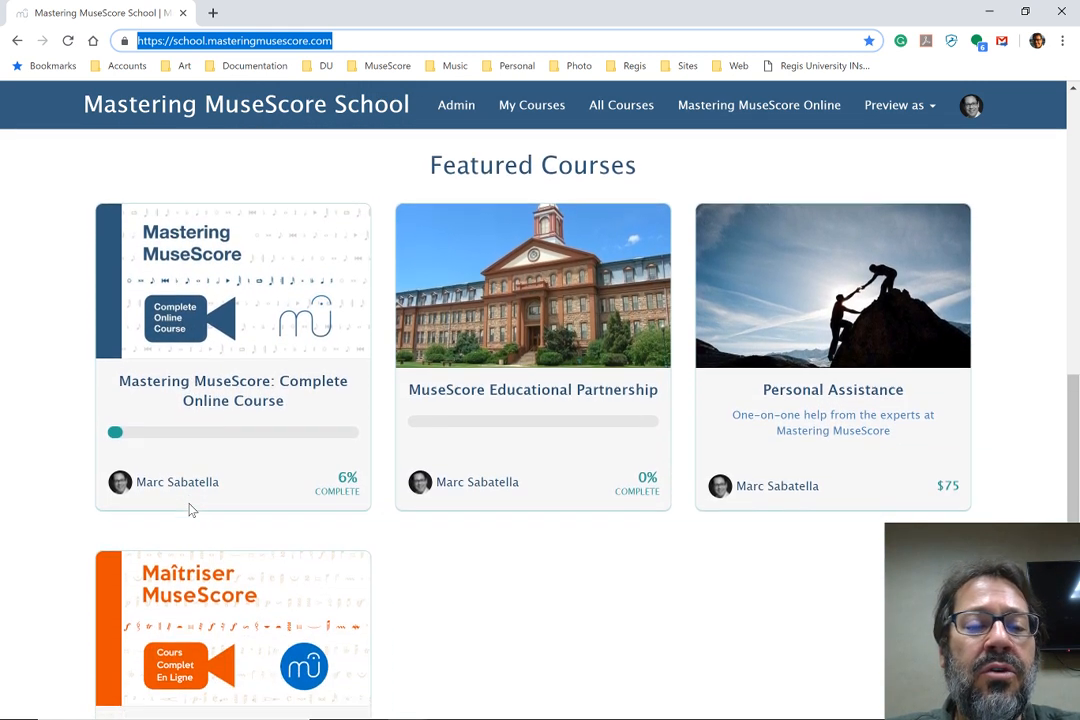
scroll(190, 508, "down", 1)
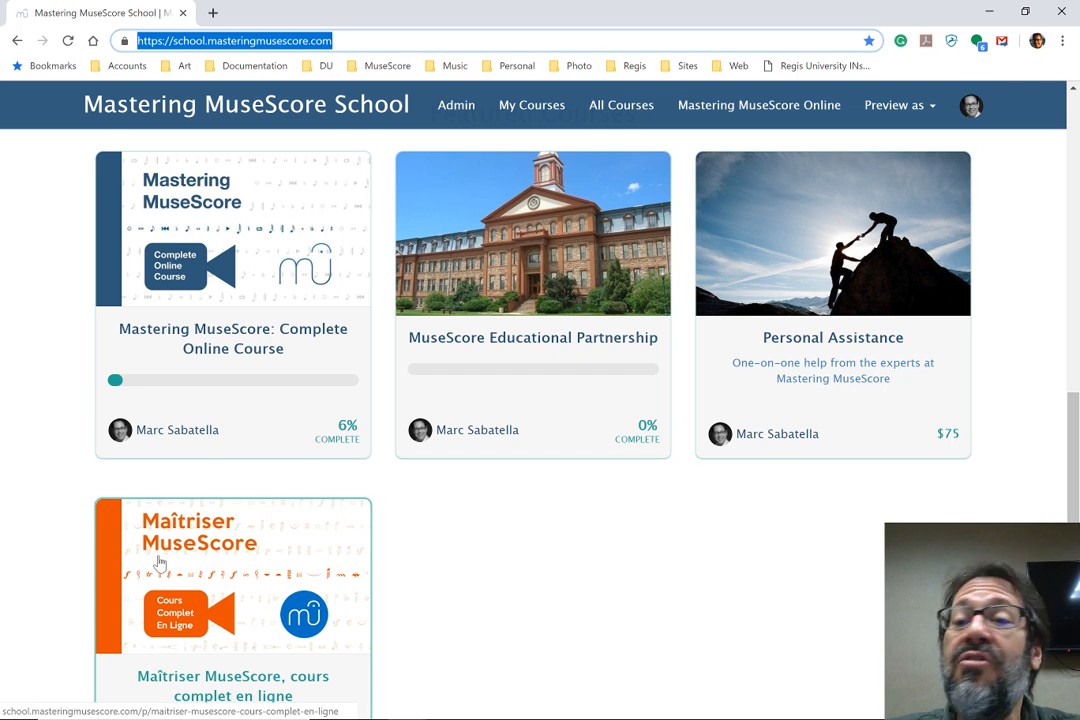
scroll(158, 563, "down", 1)
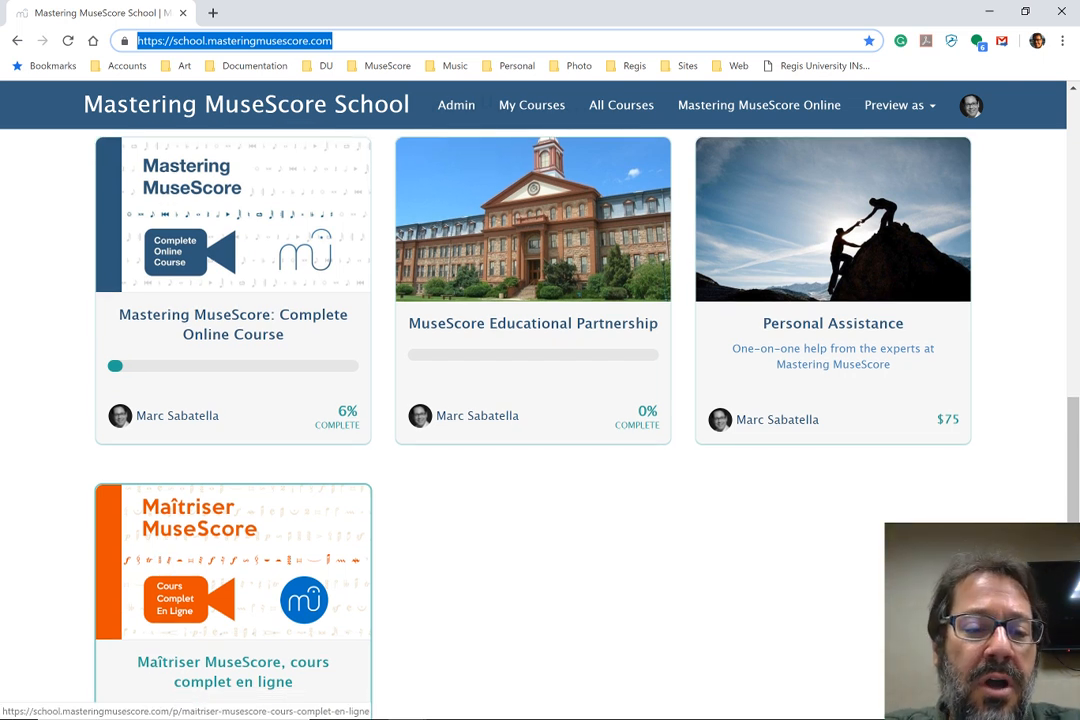
left_click(197, 585)
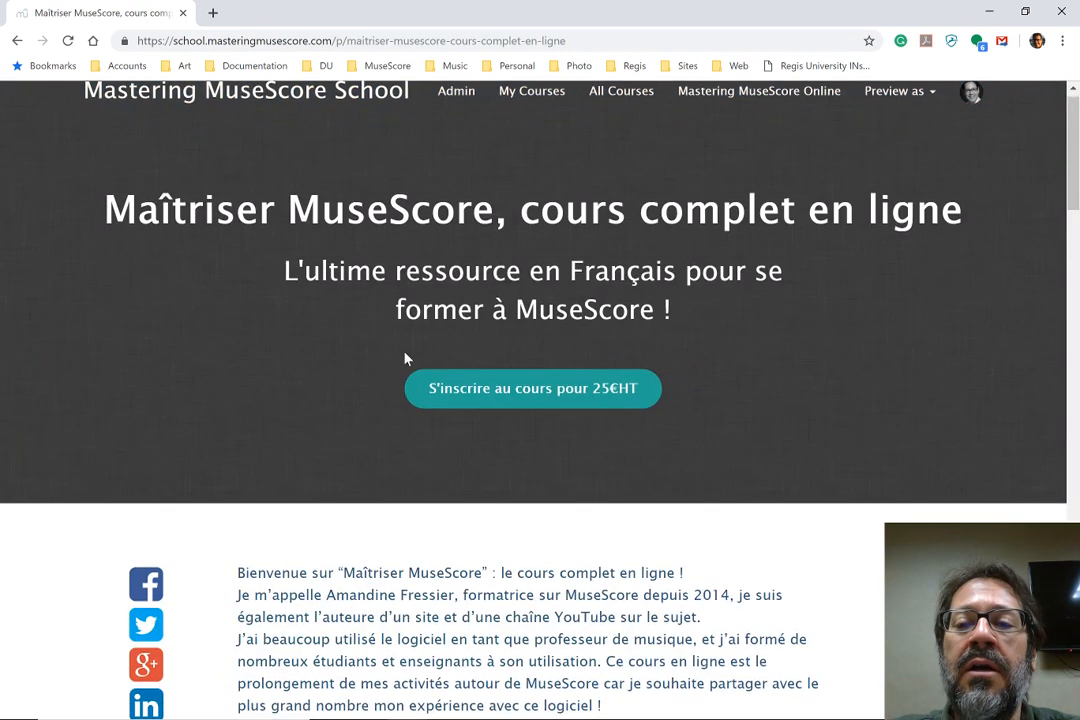
Examine the French course's description and its instructor section, returning to the start of the course page
scroll(406, 358, "down", 3)
scroll(406, 358, "down", 8)
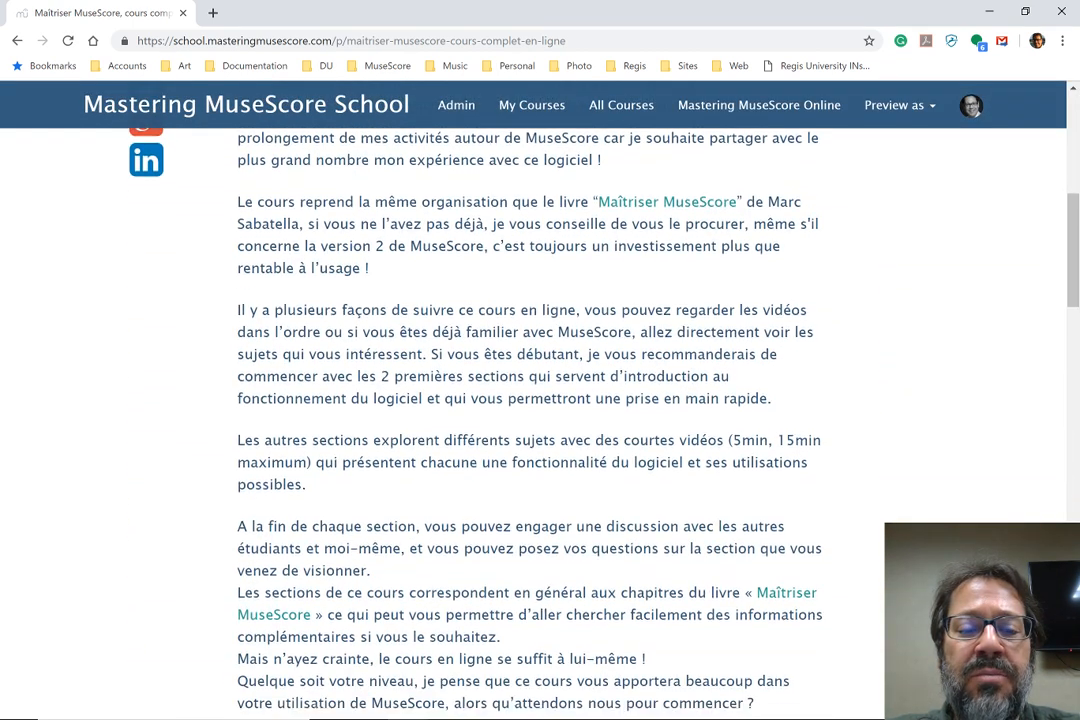
scroll(406, 358, "down", 1)
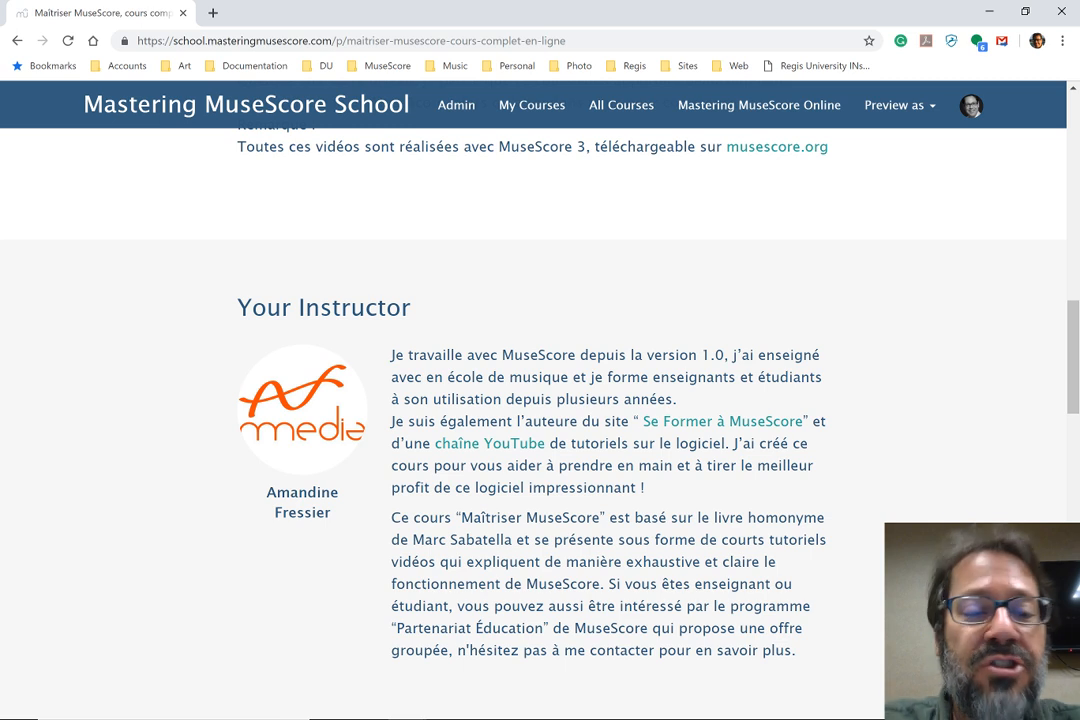
scroll(540, 400, "up", 10)
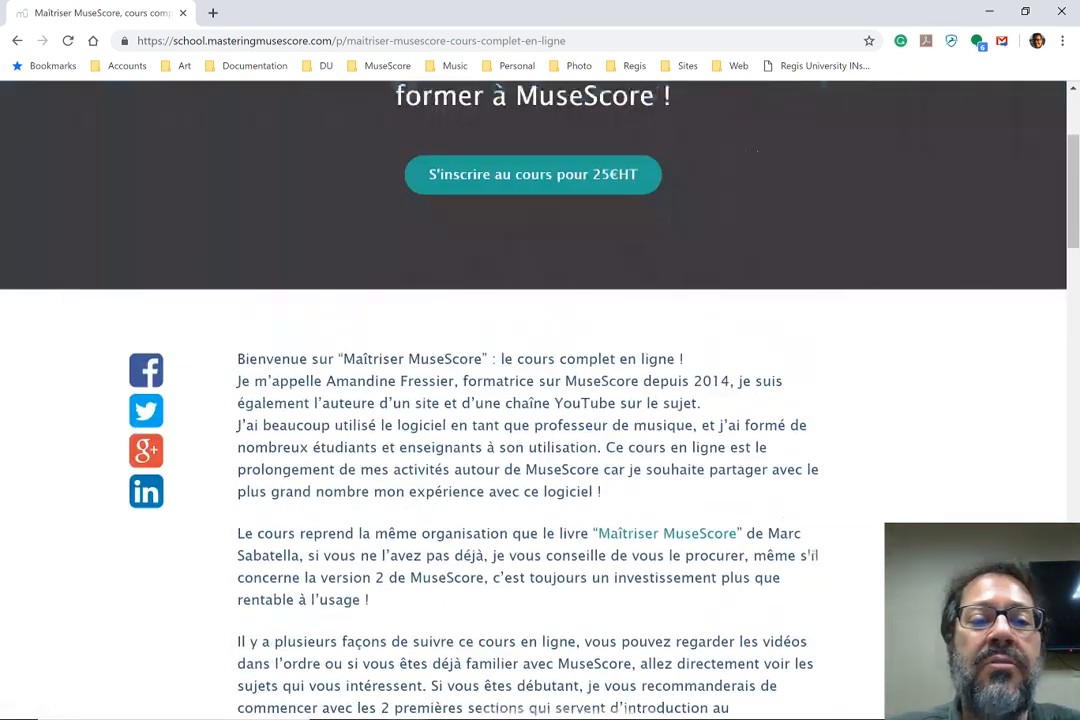
scroll(282, 509, "up", 3)
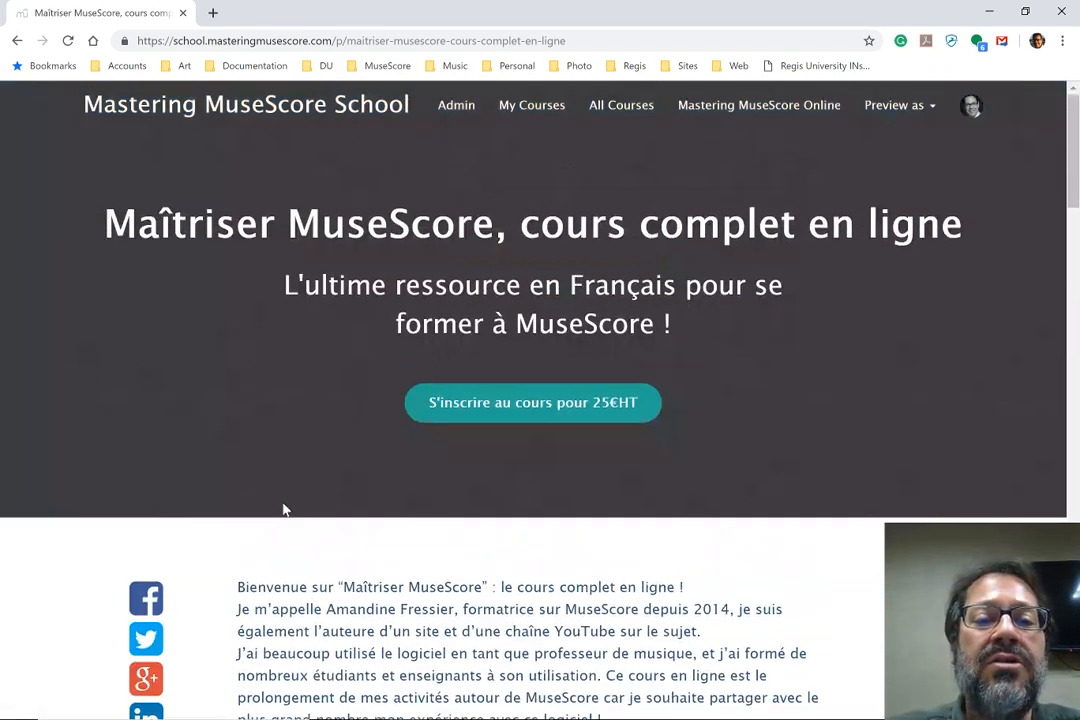
Go back to the Mastering MuseScore School home page and copy its address again
left_click(16, 41)
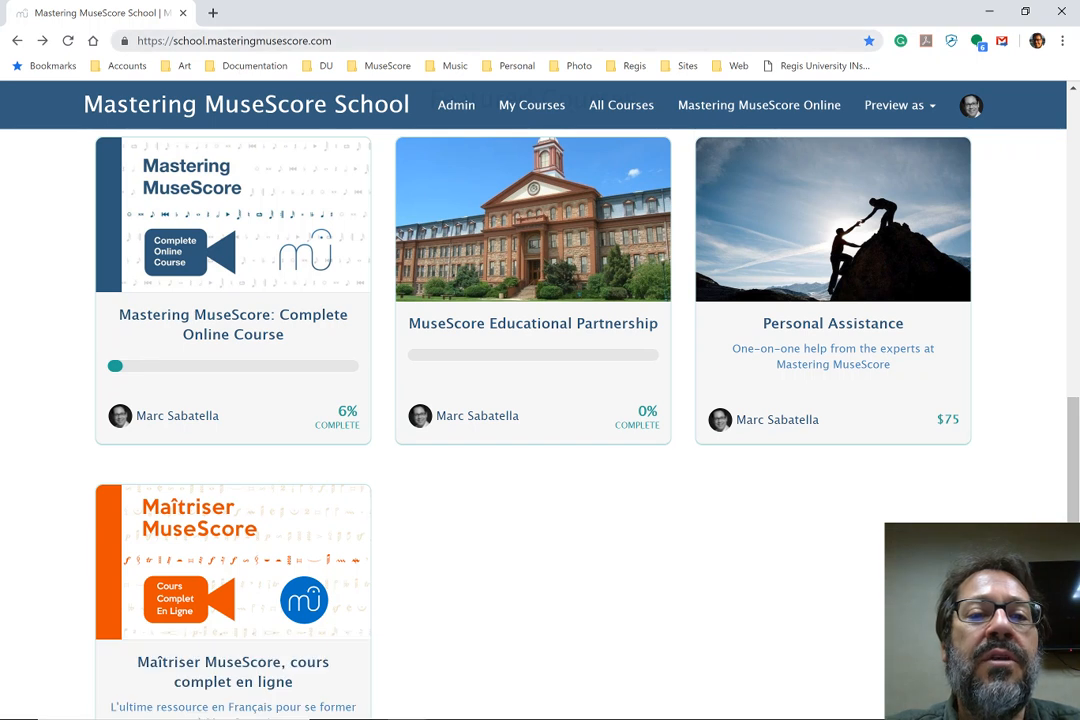
left_click(345, 41)
key("ctrl+c")
key("alt+Tab")
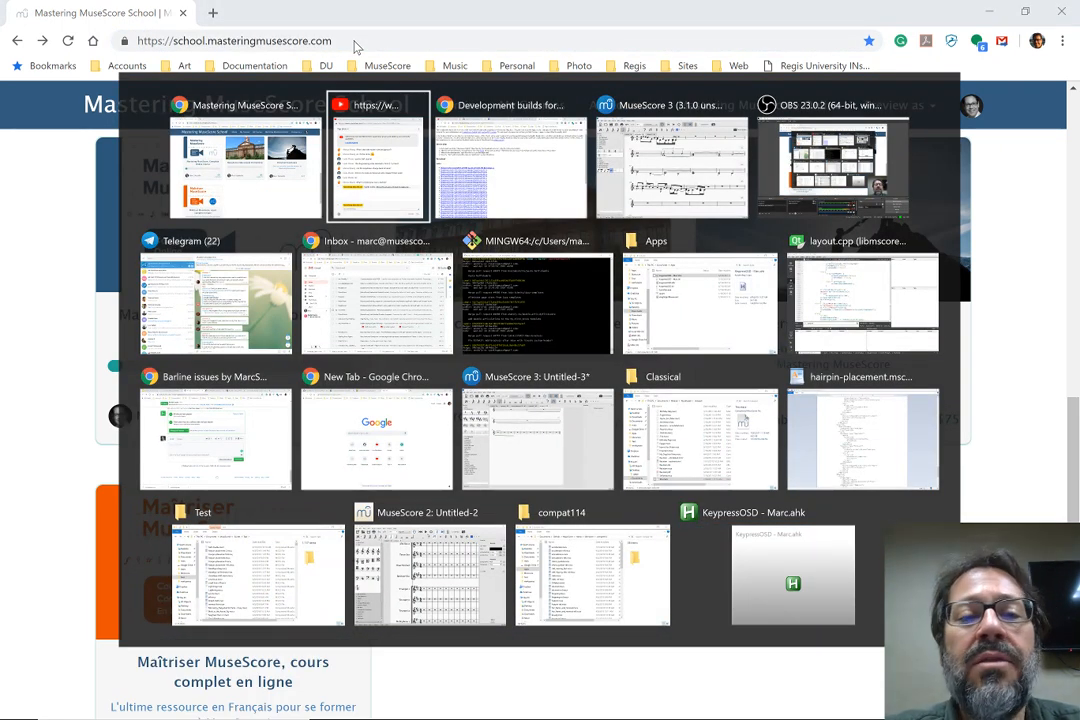
type("on")
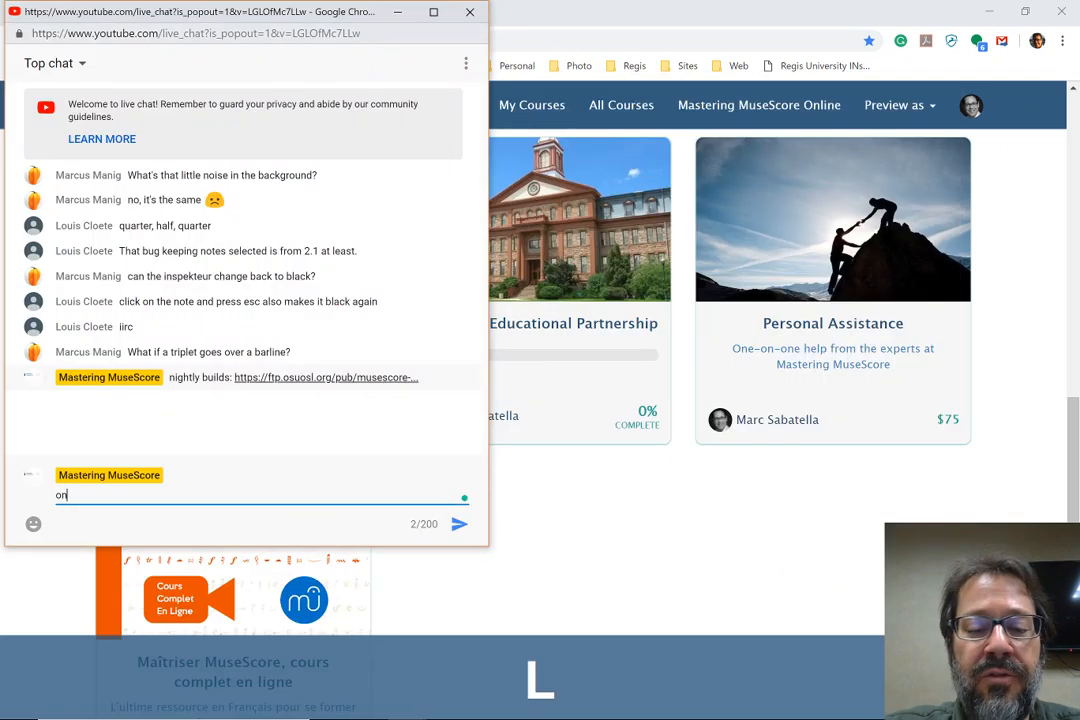
type("line course:")
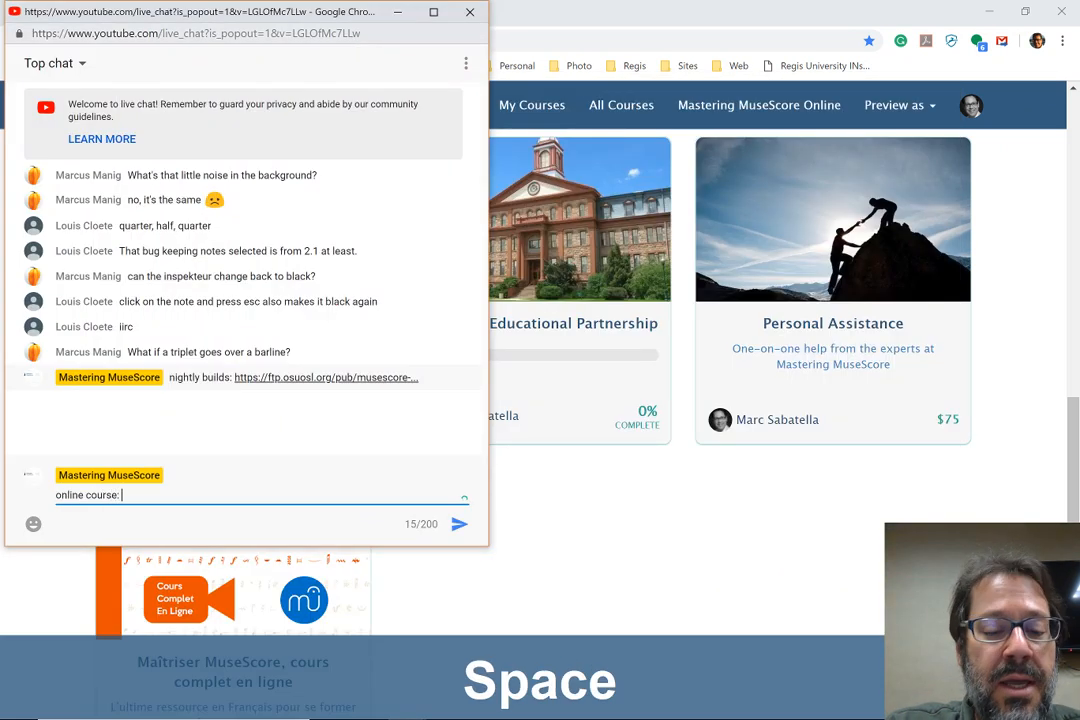
key("ctrl+v")
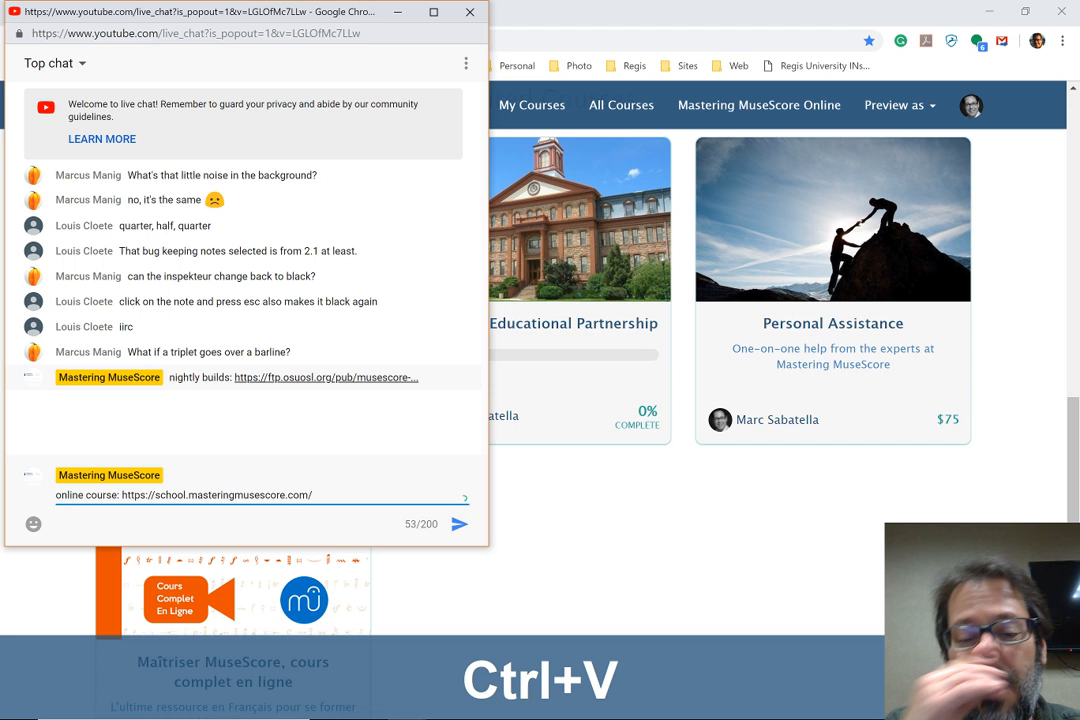
key("Return")
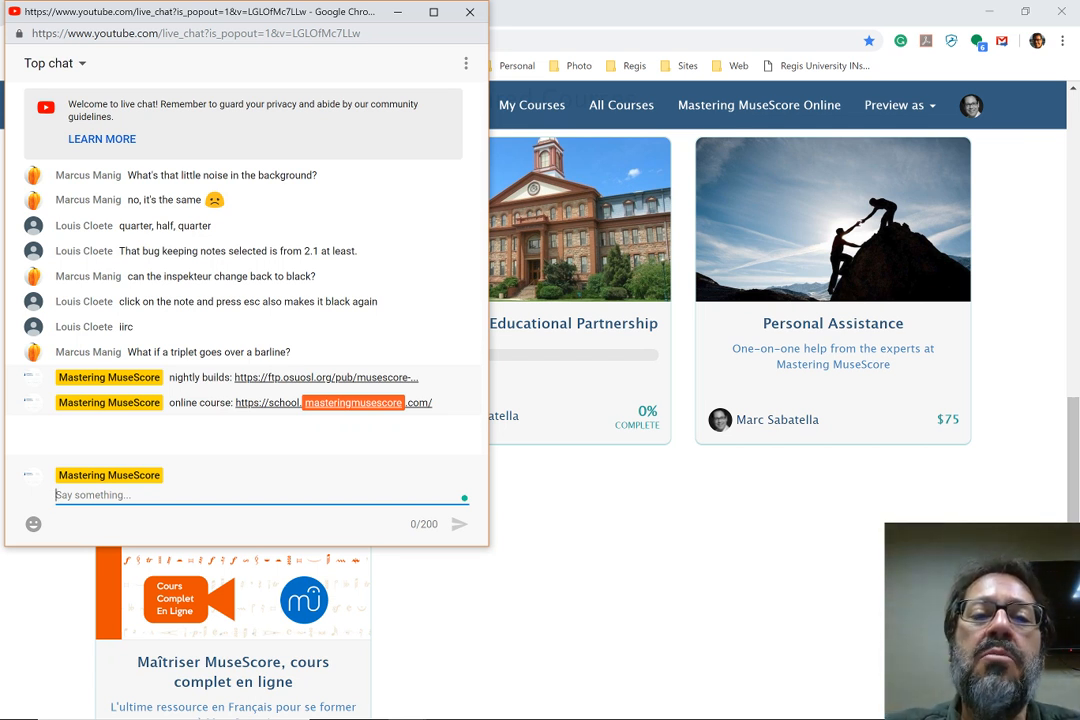
Switch to the MuseScore 3.1.0 window with the half-double score and show the Inspector
key("alt+Tab")
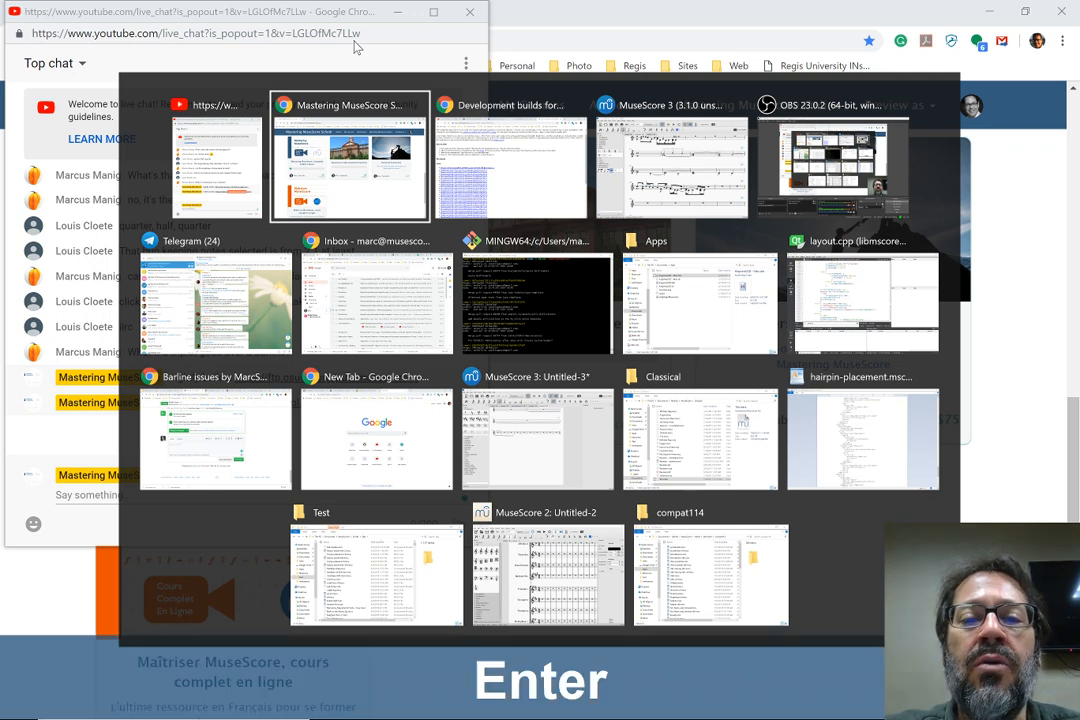
key("Tab")
key("Tab")
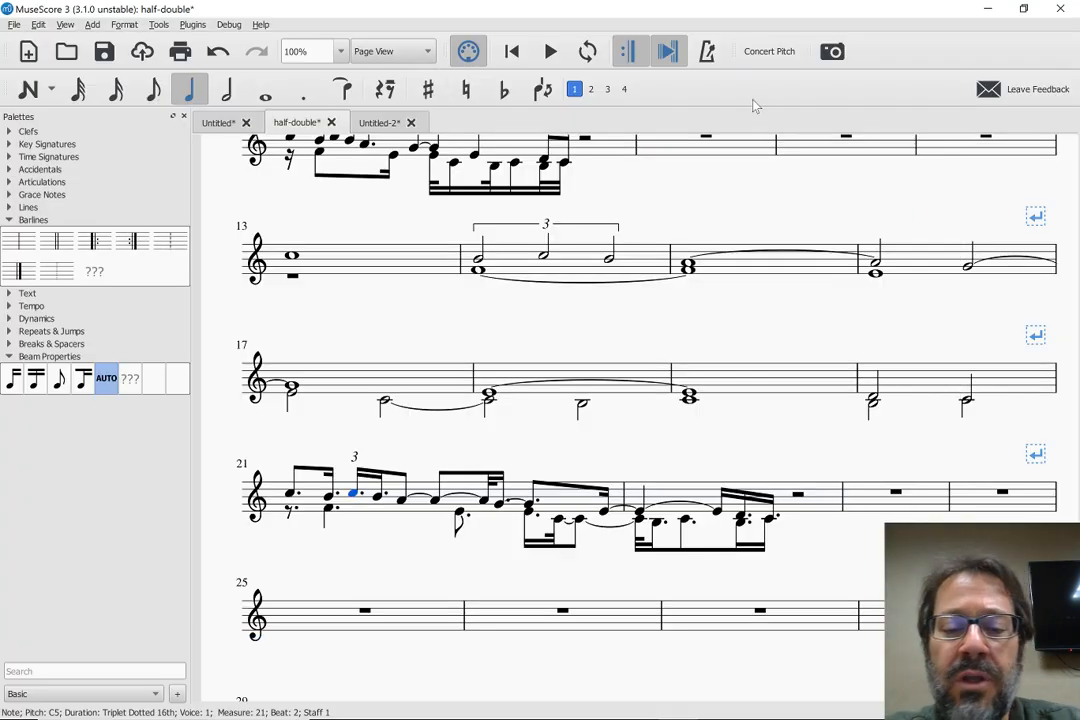
key("F8")
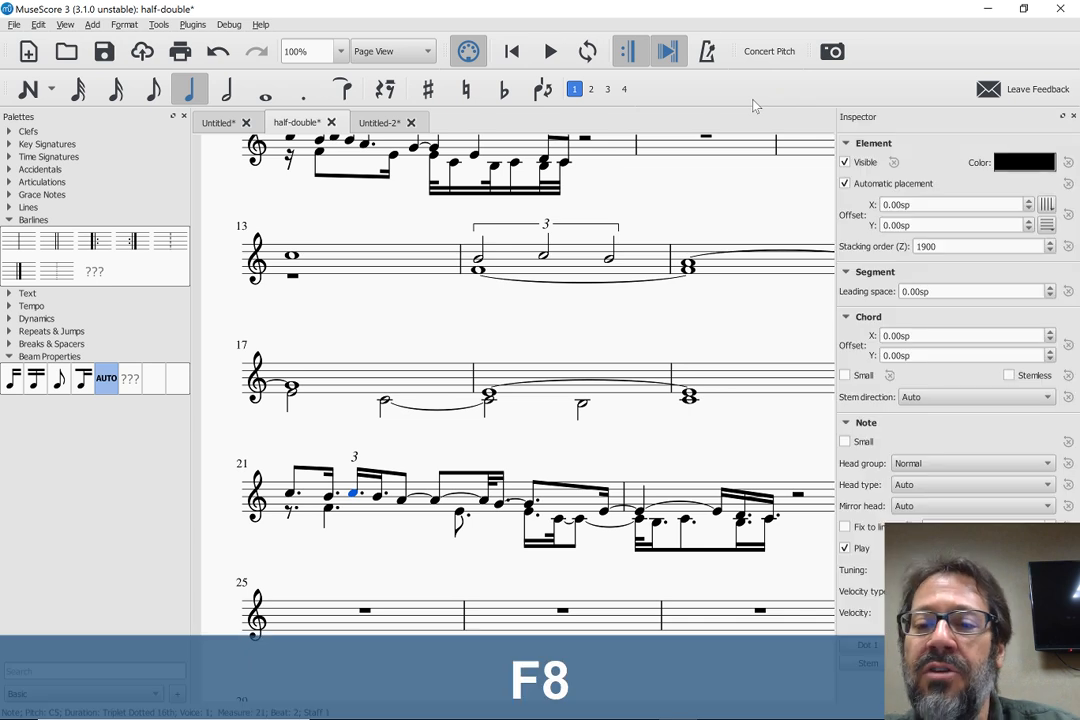
Select the Title text at the start of the half-double score to view its properties in the Inspector
scroll(581, 296, "up", 1)
scroll(581, 302, "up", 5)
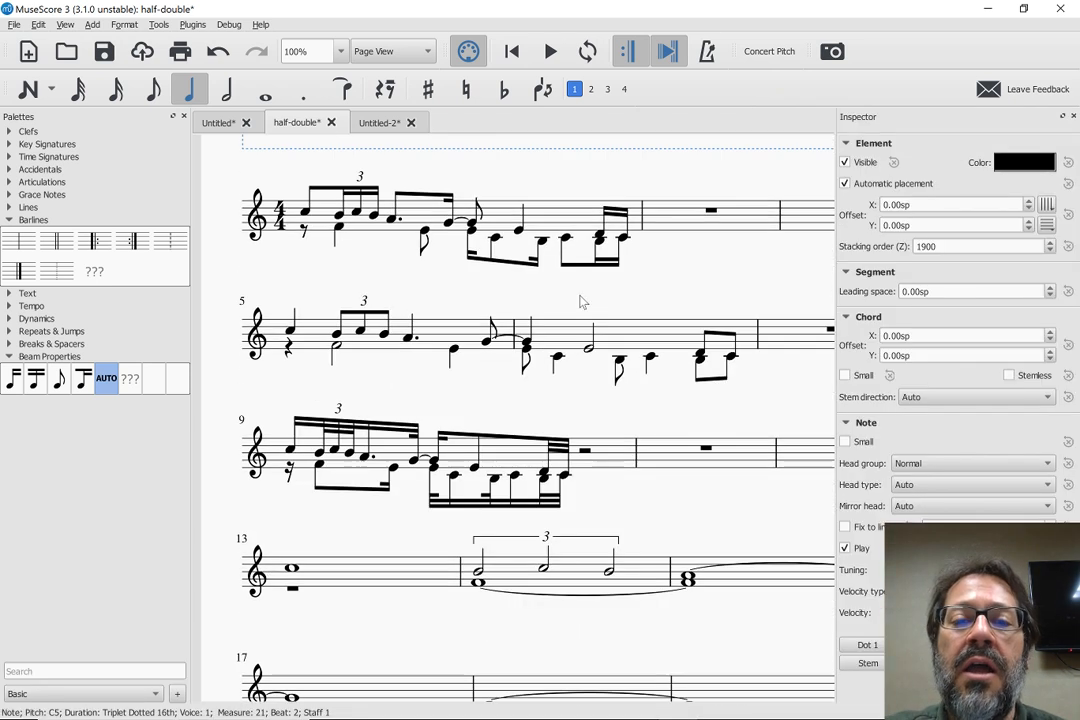
left_click(650, 310)
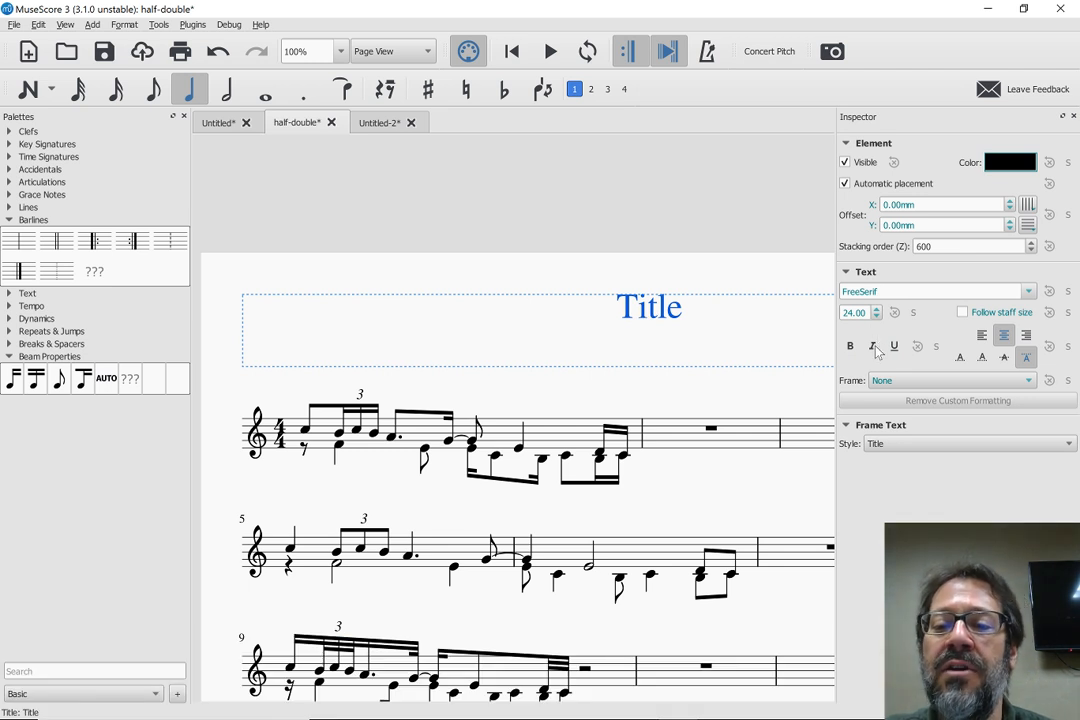
Switch to the other MuseScore 3 window, bring up the first Untitled score, and select its Title text for comparison
mouse_move(518, 716)
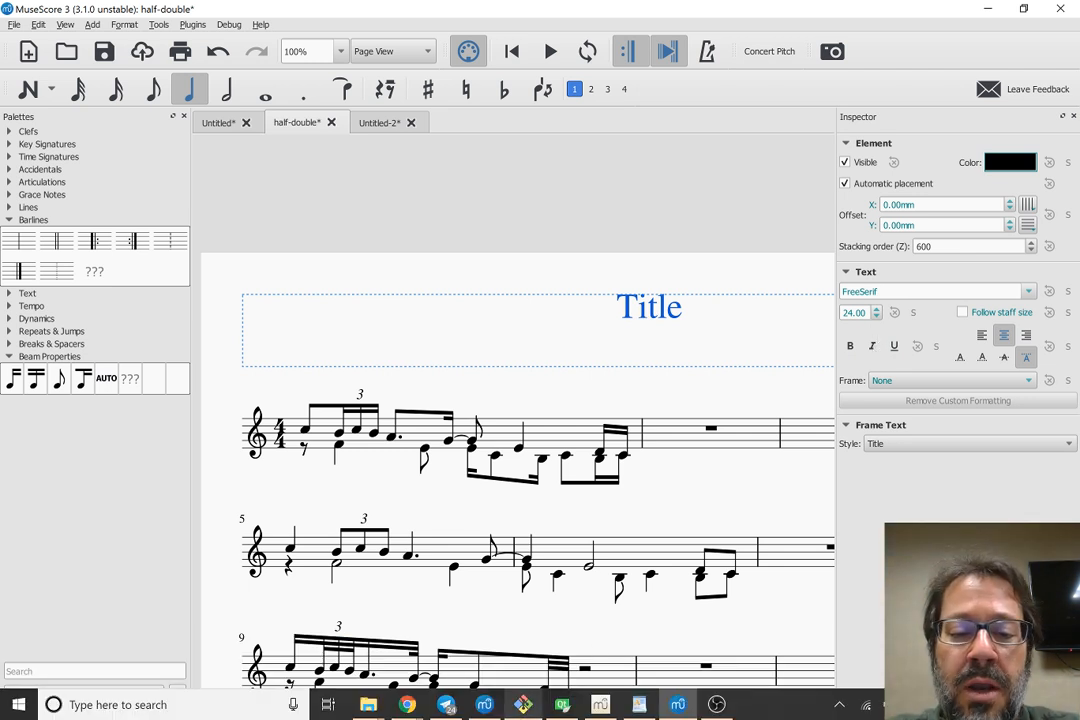
left_click(485, 704)
scroll(511, 333, "up", 4)
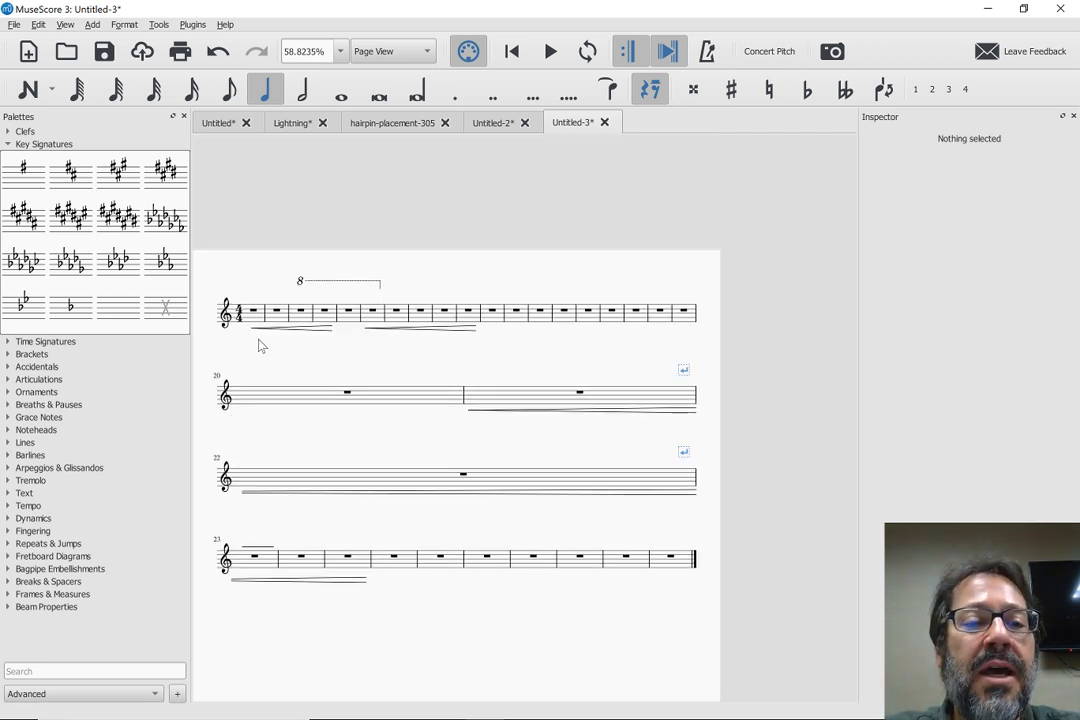
left_click(235, 123)
scroll(380, 205, "up", 8)
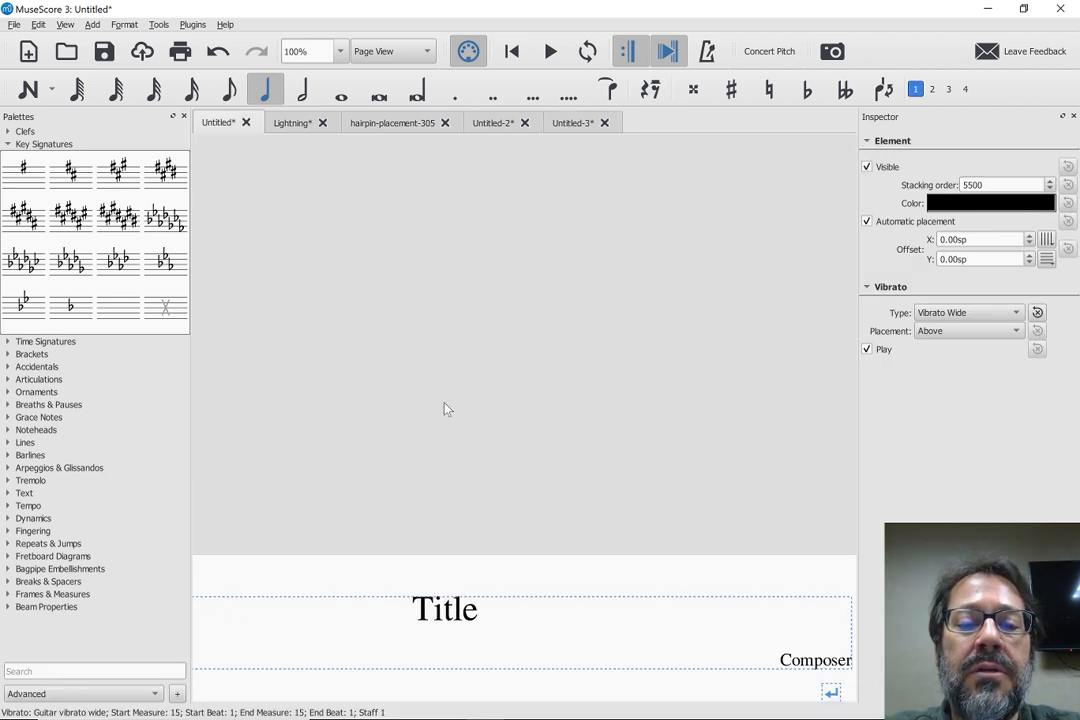
left_click(428, 607)
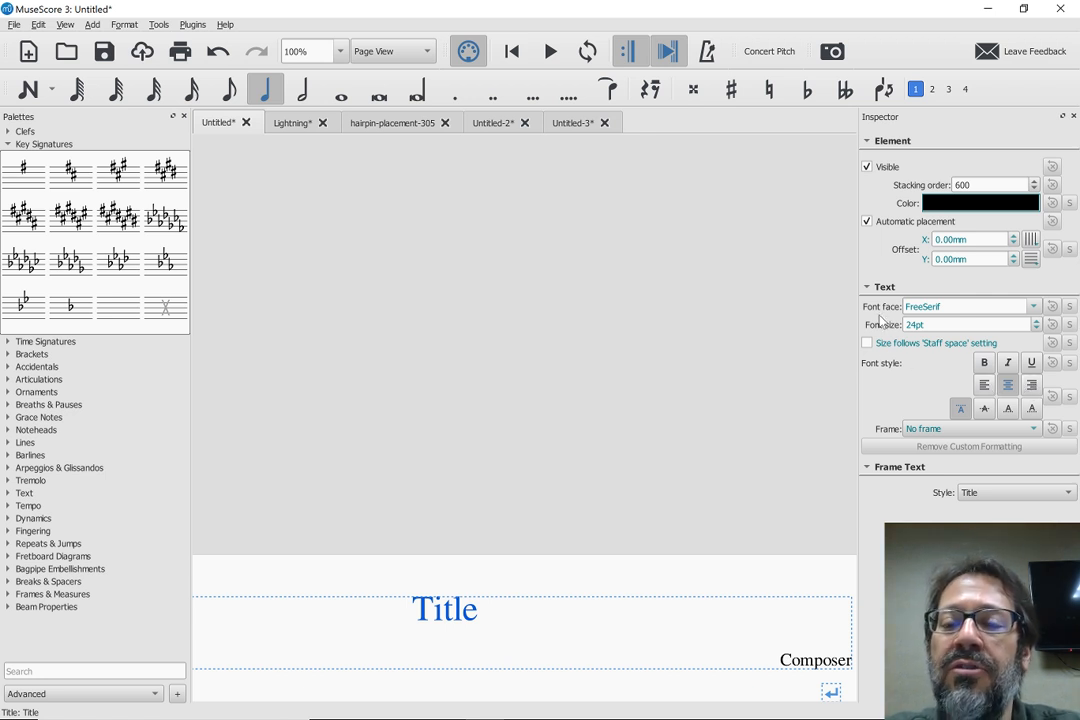
Switch back to the half-double score in MuseScore 3.1.0, deselect the title, and return to the score's beginning
key("alt+Tab")
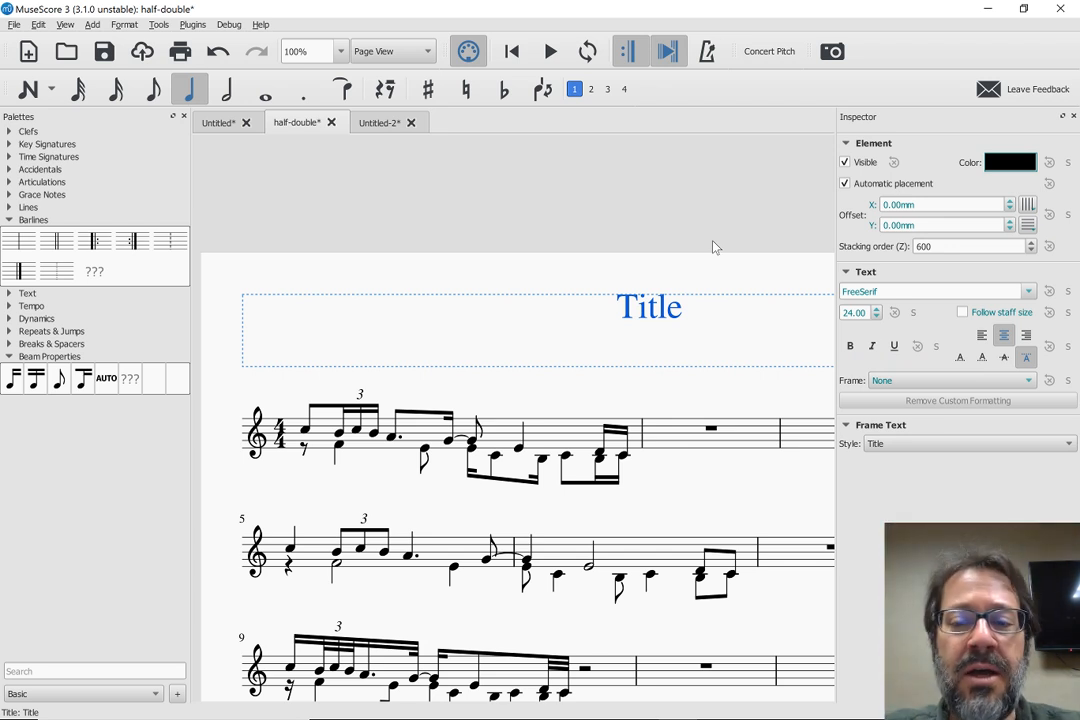
scroll(714, 247, "down", 3)
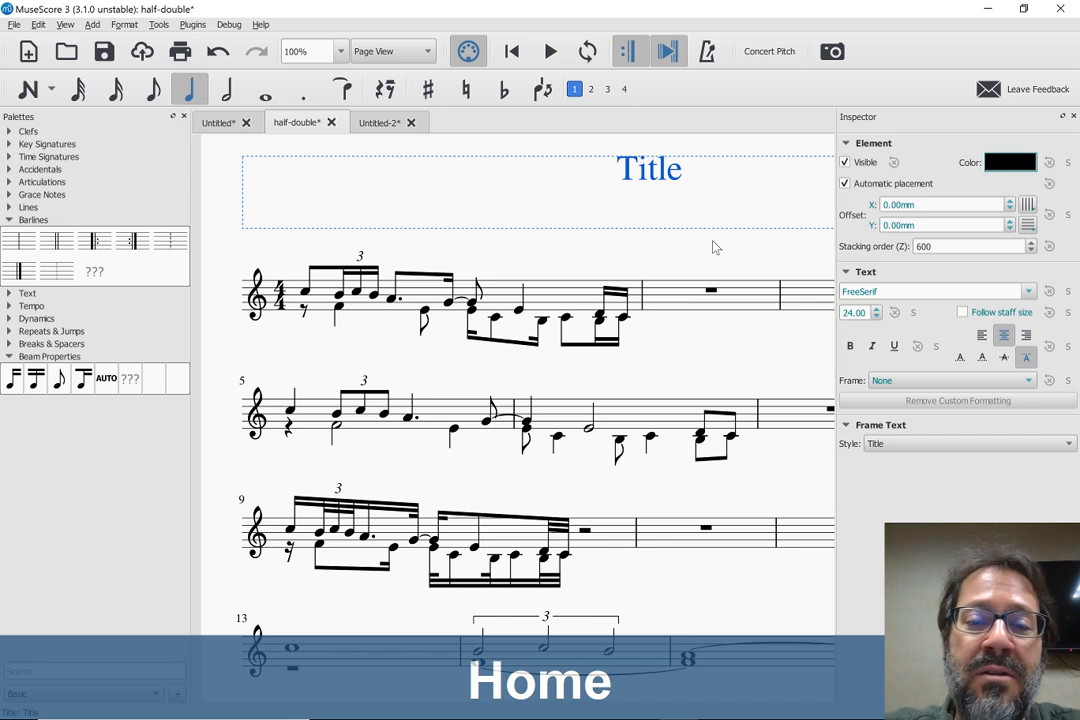
key("Escape")
key("Home")
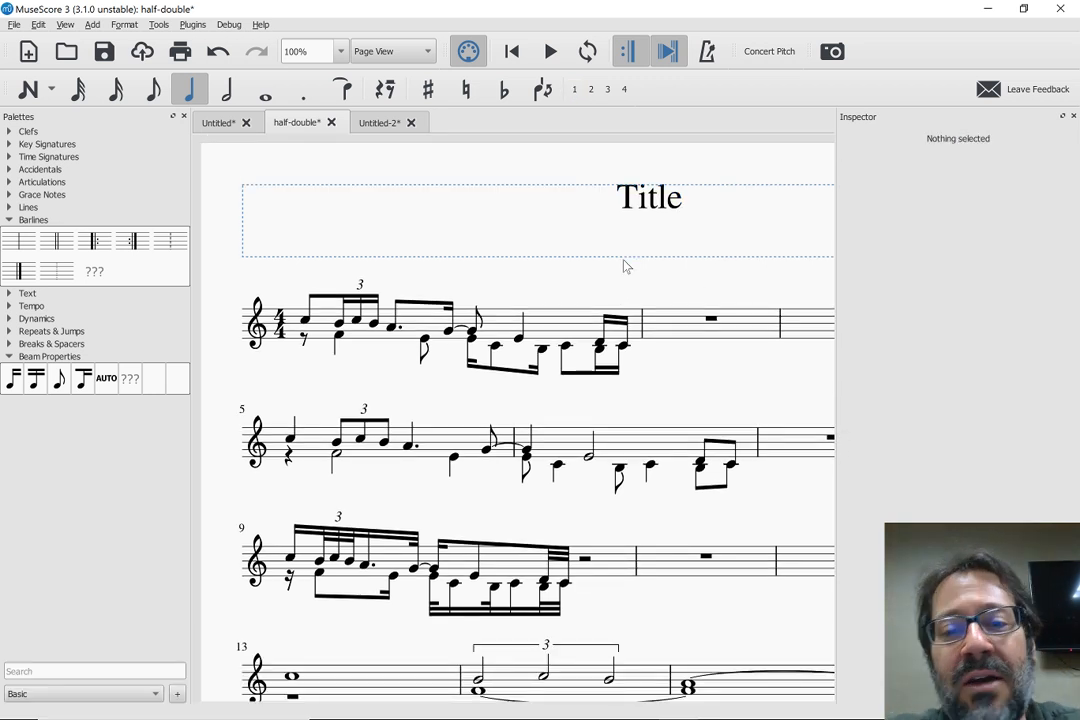
Bring up the first Untitled score and look through its rhythm examples from measure 5 onward
key("alt+Tab")
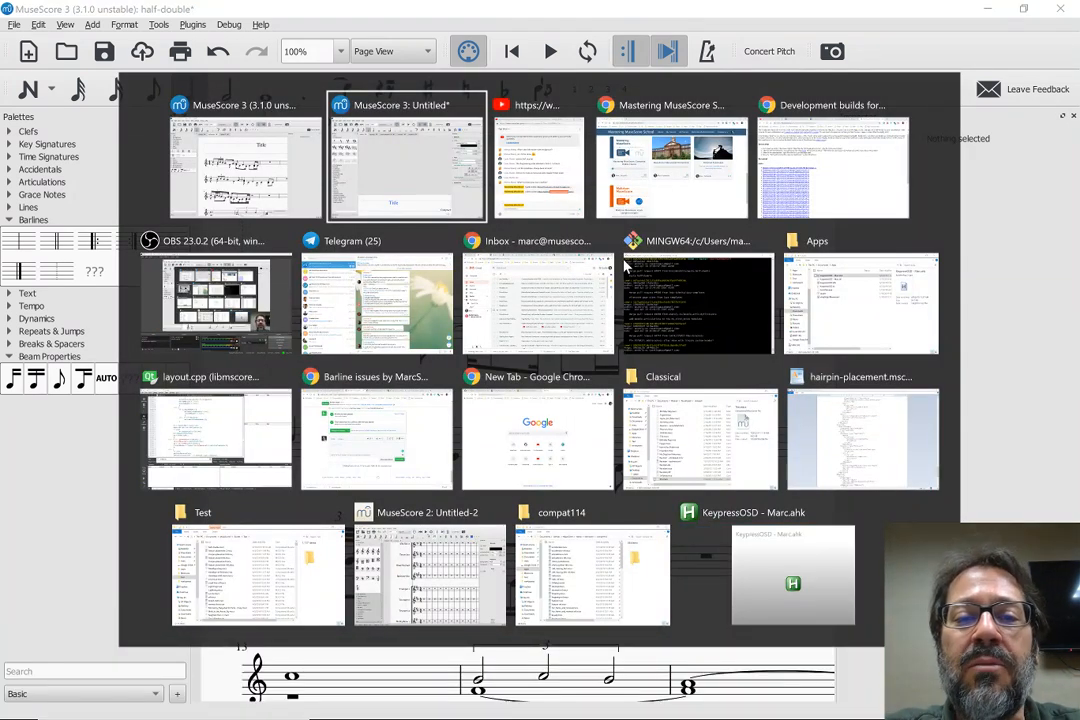
key("shift+alt+Tab")
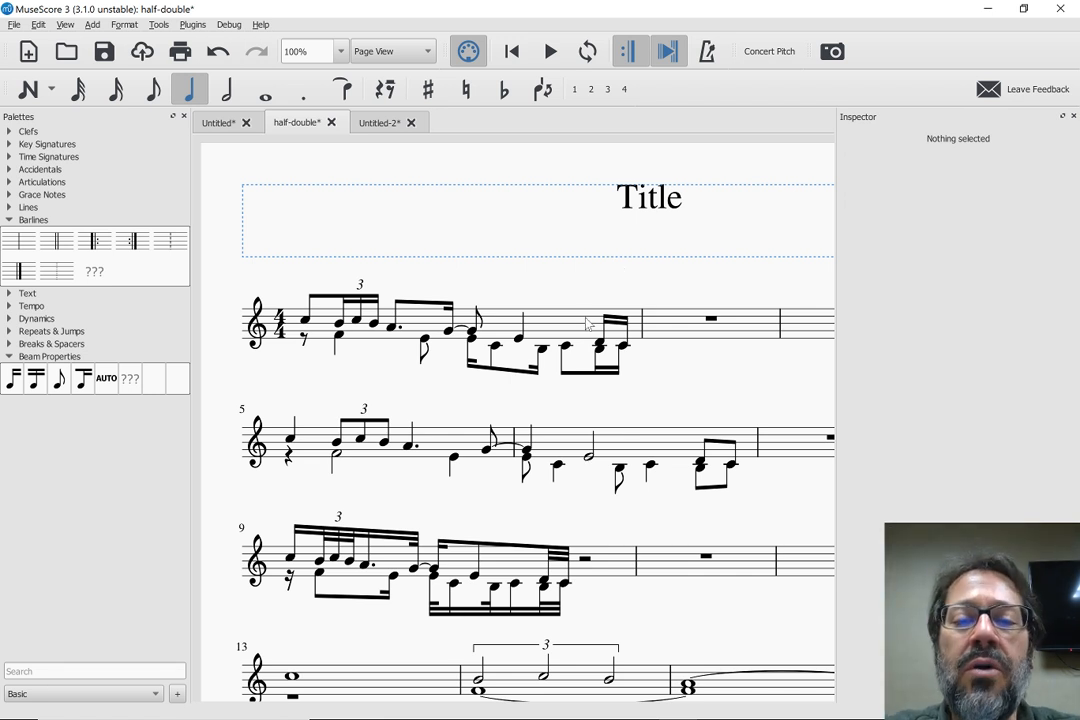
left_click(543, 336)
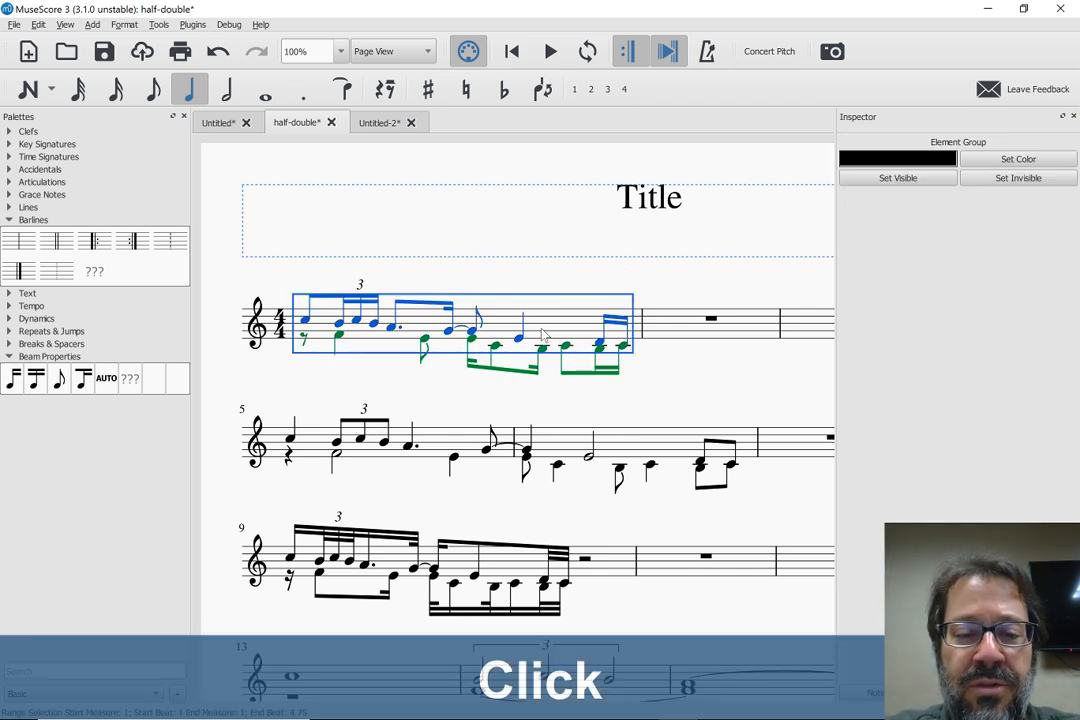
left_click(213, 124)
scroll(314, 451, "down", 4)
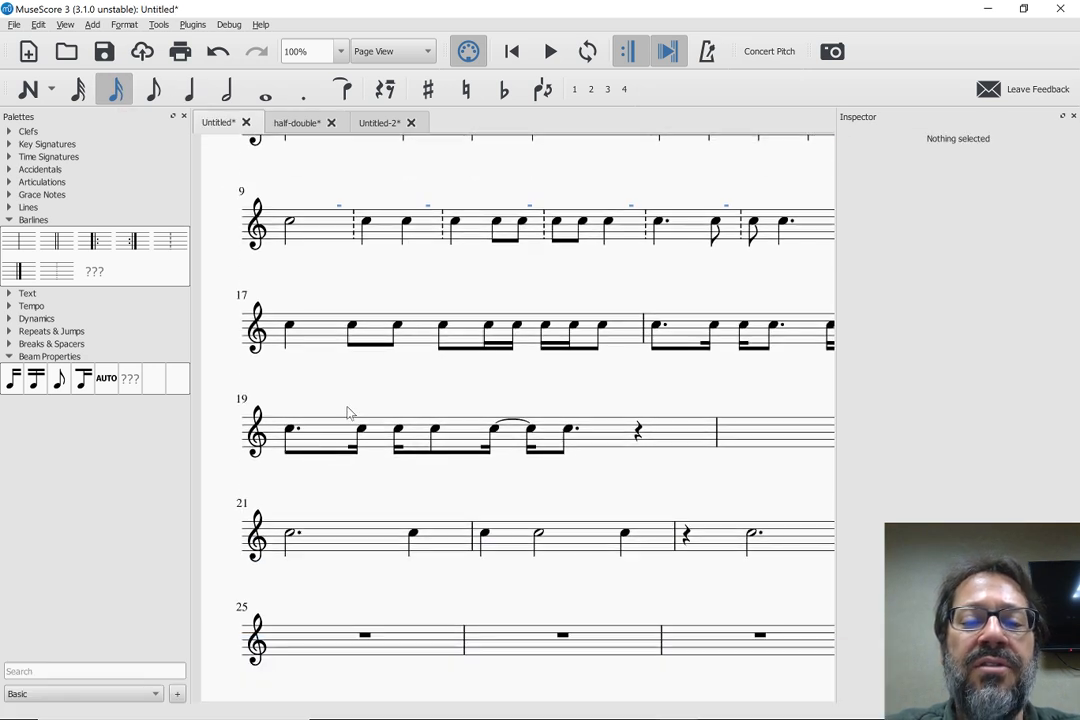
scroll(375, 254, "up", 1)
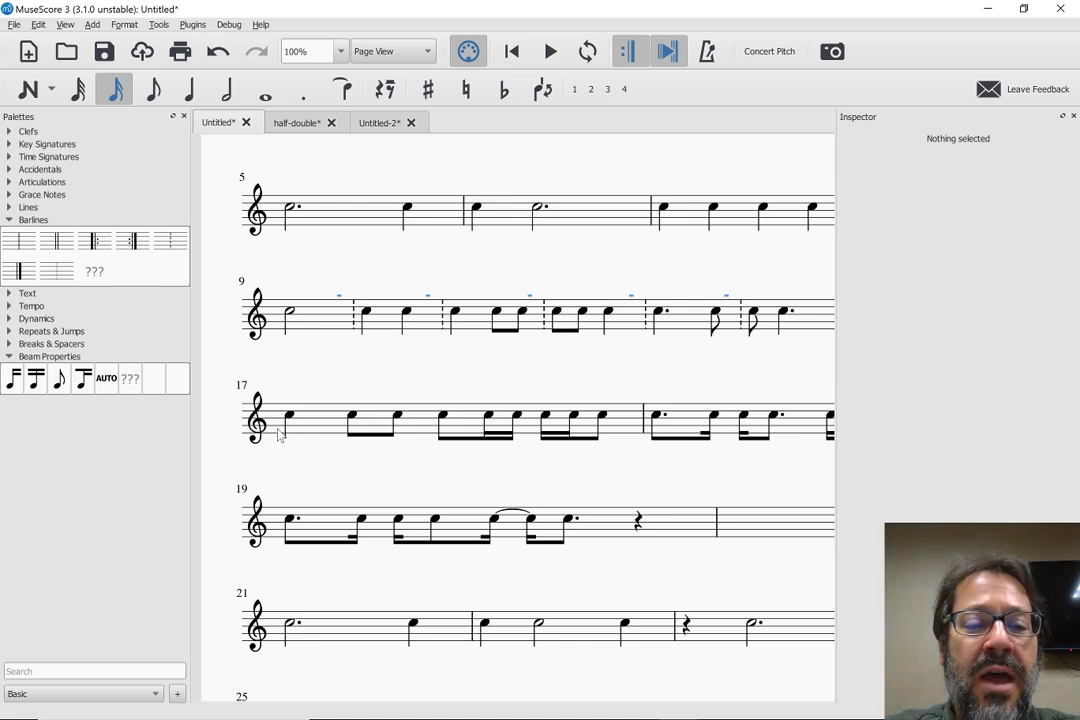
scroll(340, 425, "down", 1)
scroll(357, 427, "down", 1)
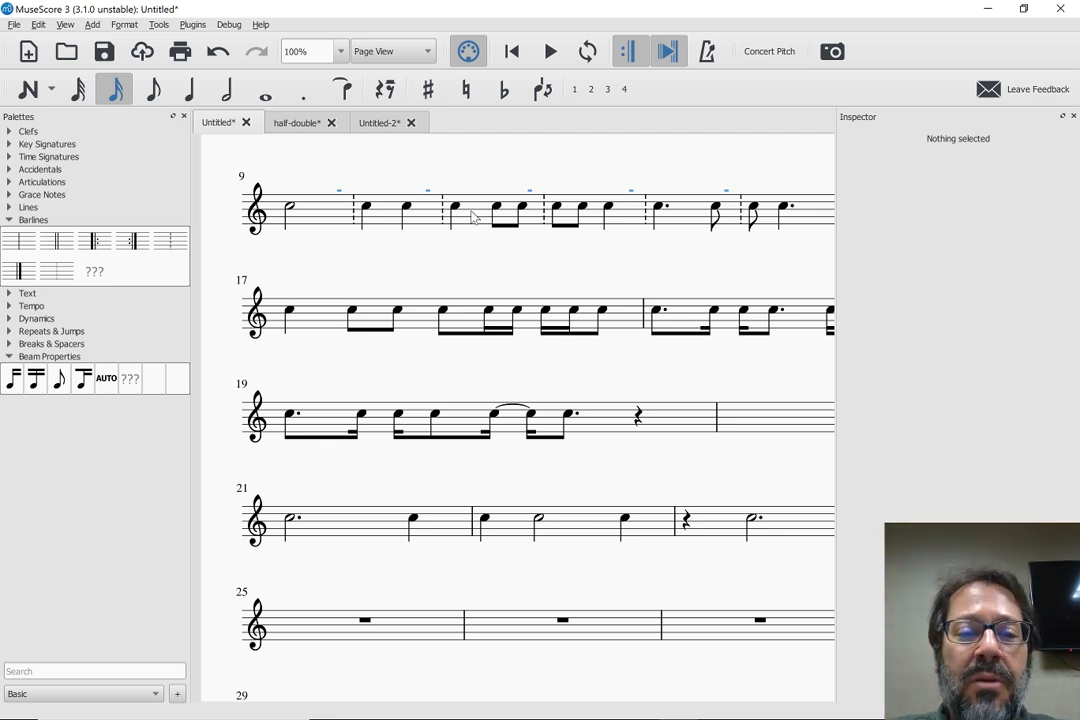
Switch to the Untitled-2 score and select the whole-measure rest in measure 9
left_click(284, 127)
key("ctrl+Tab")
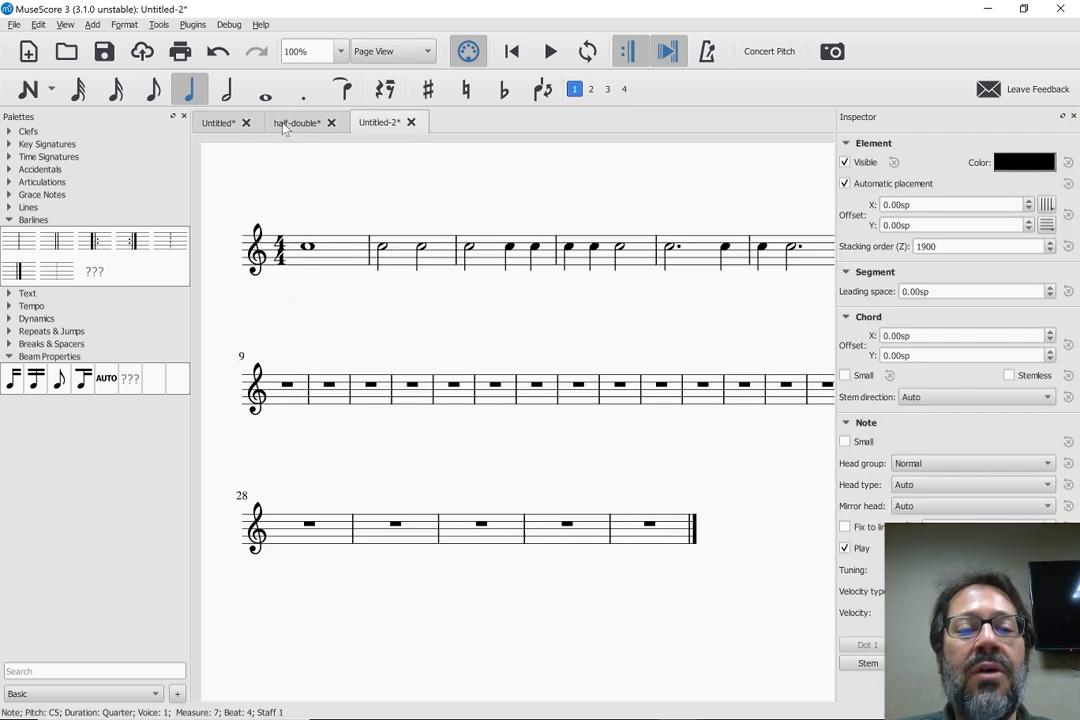
left_click(288, 390)
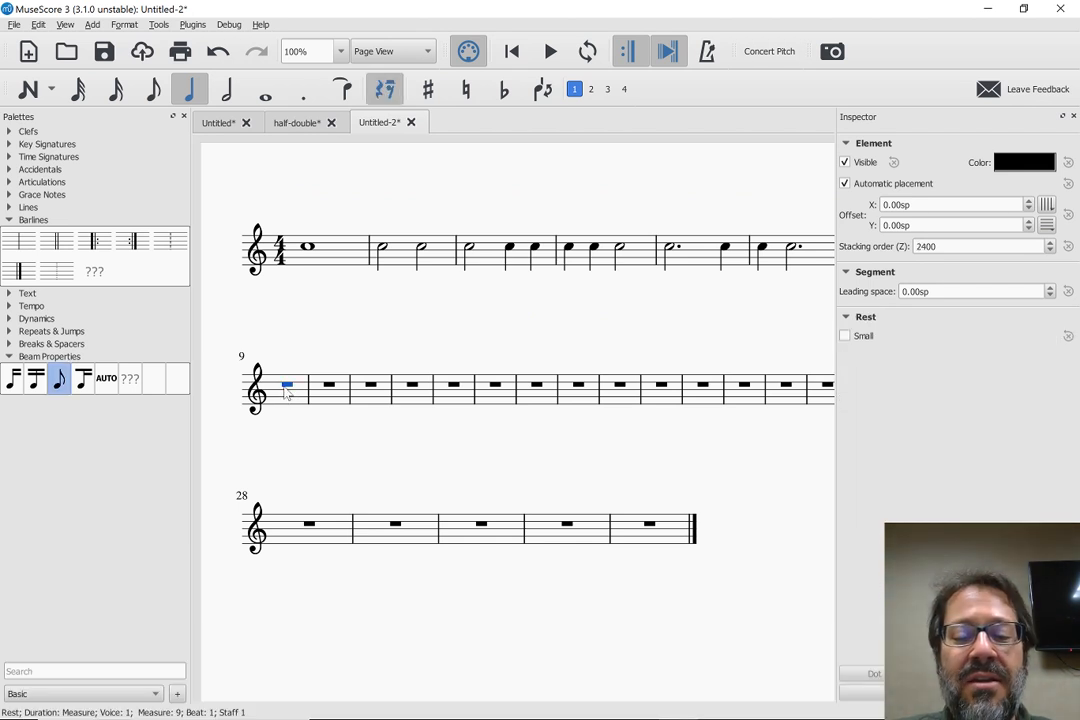
Create a new score from the Grand Staff template, leaving the title blank and keeping 4/4 time and 32 measures
key("ctrl+n")
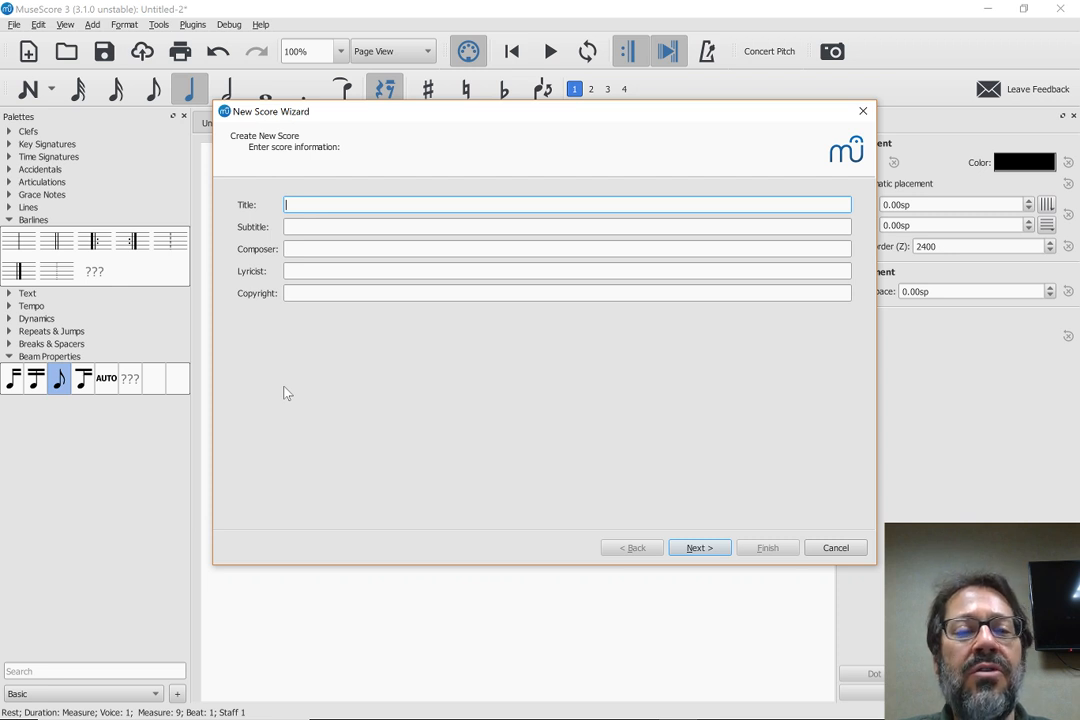
key("Return")
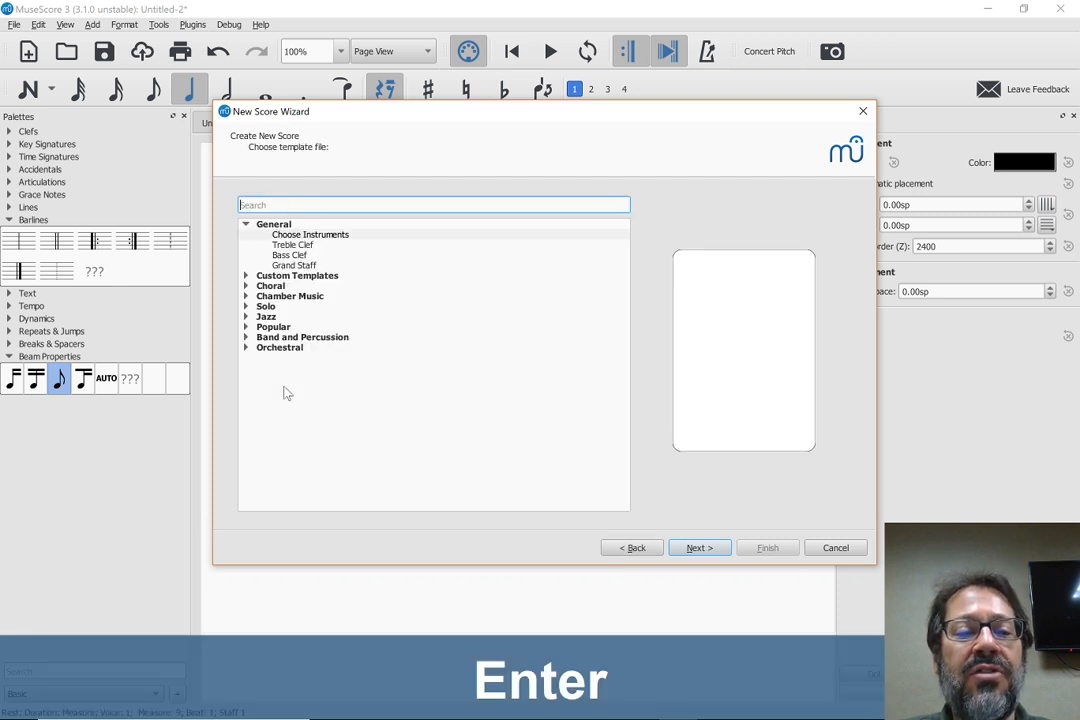
left_click(303, 266)
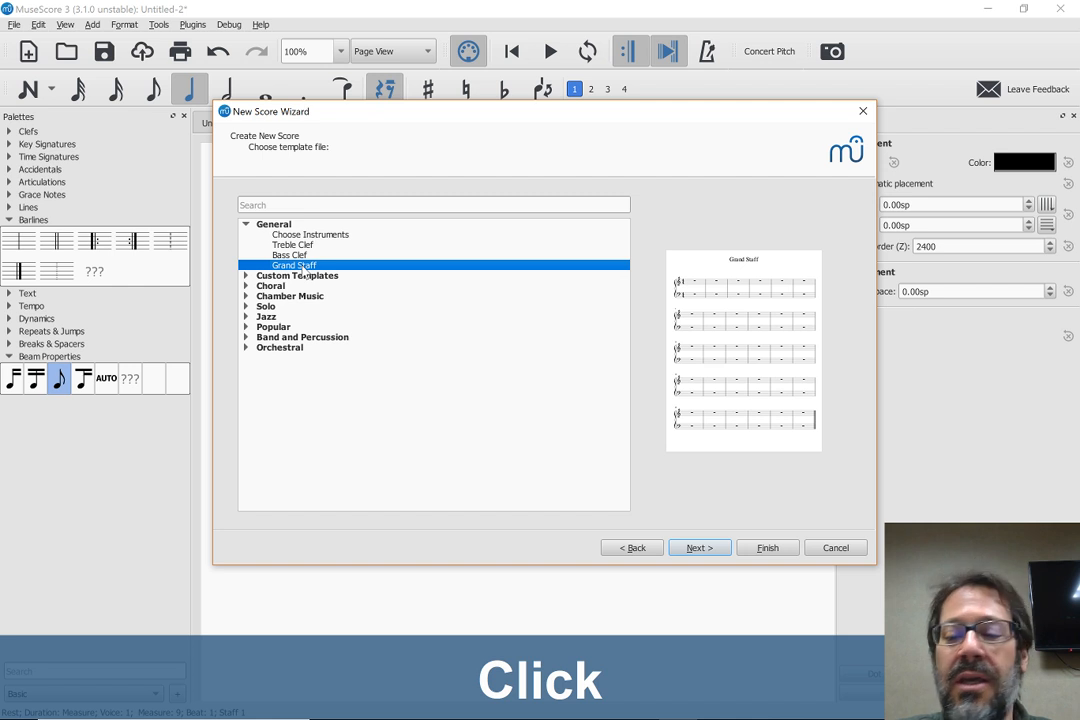
key("Return")
key("Return")
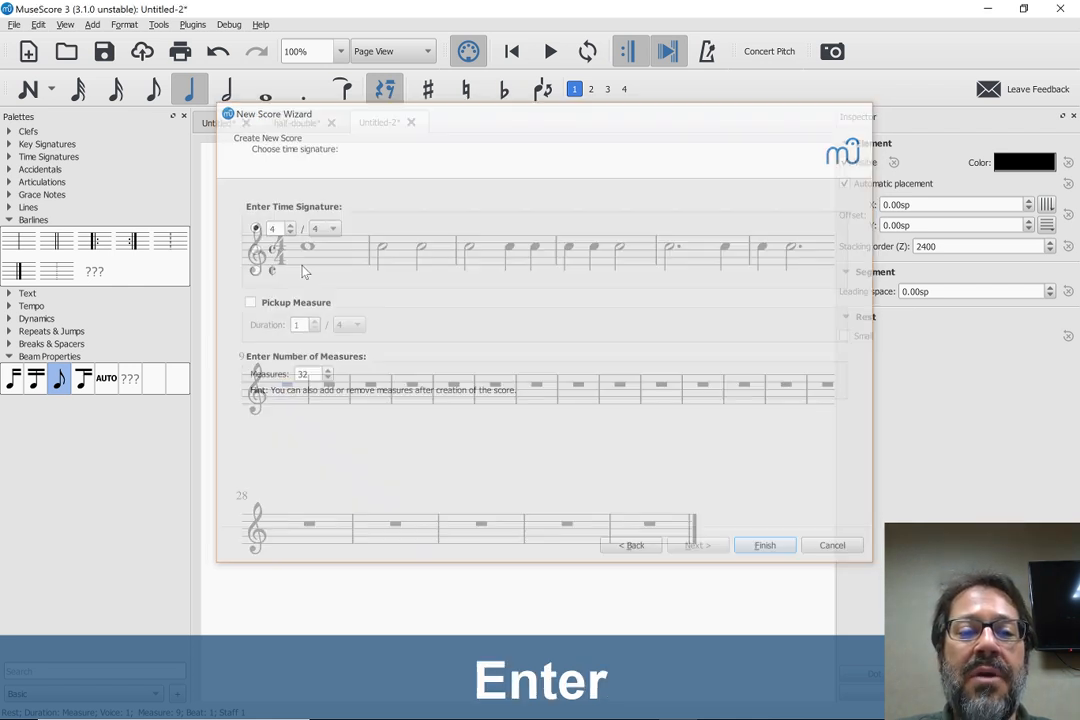
Enter a quarter-note C5 at the start of the treble staff and double its duration to a half note
key("n")
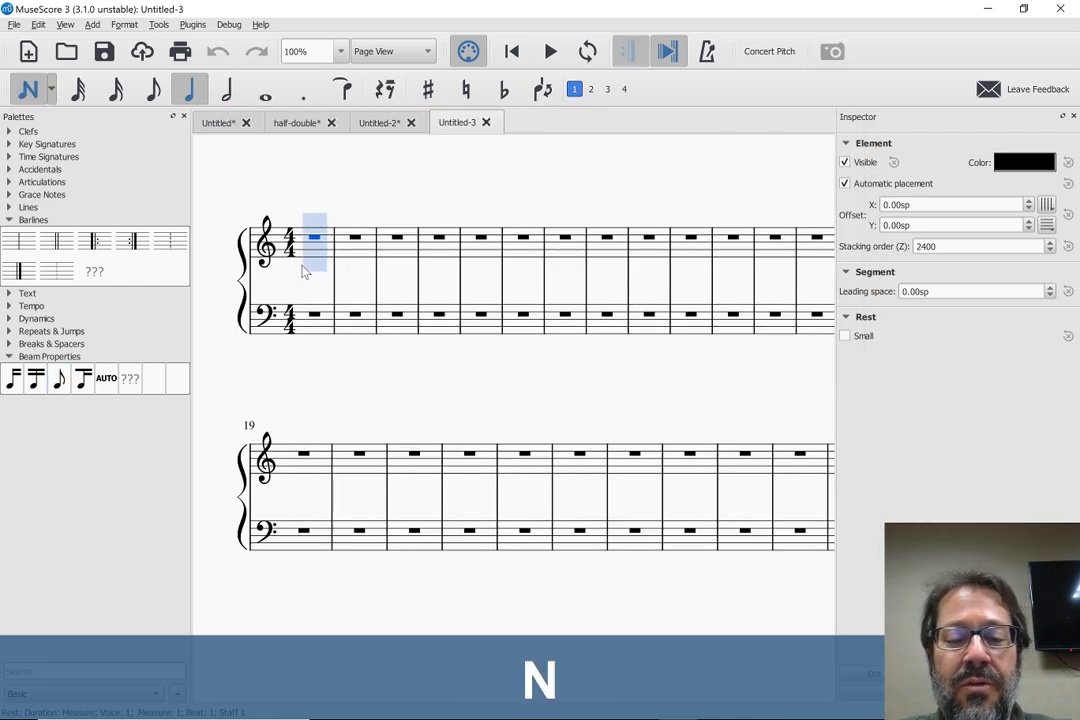
key("5")
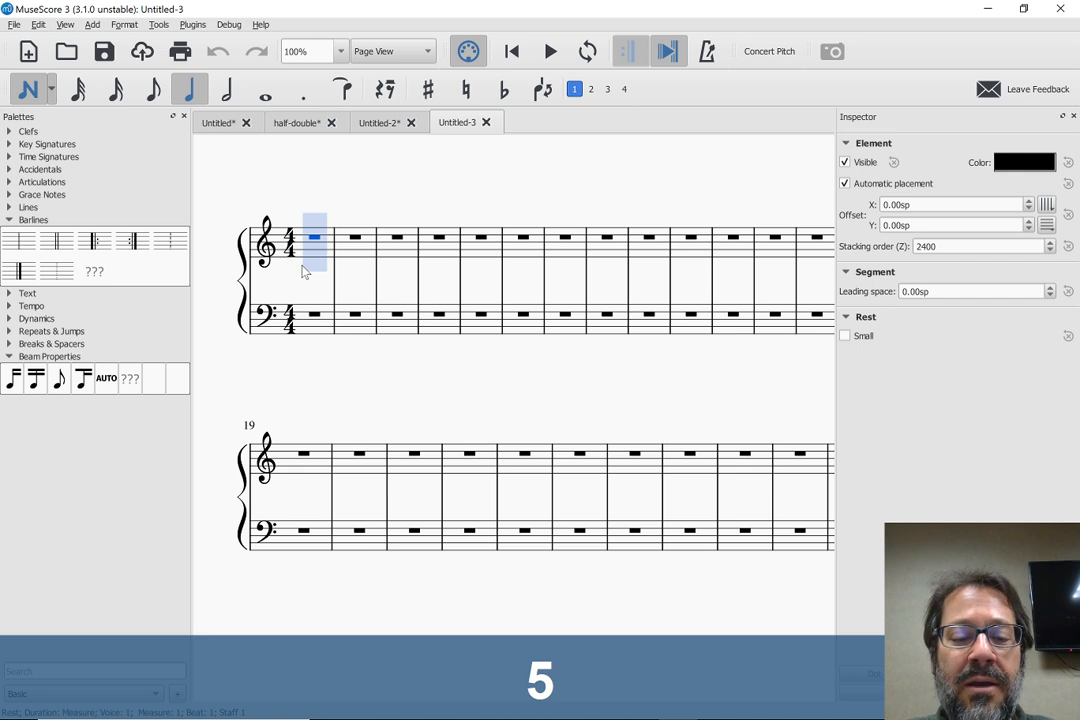
key("c")
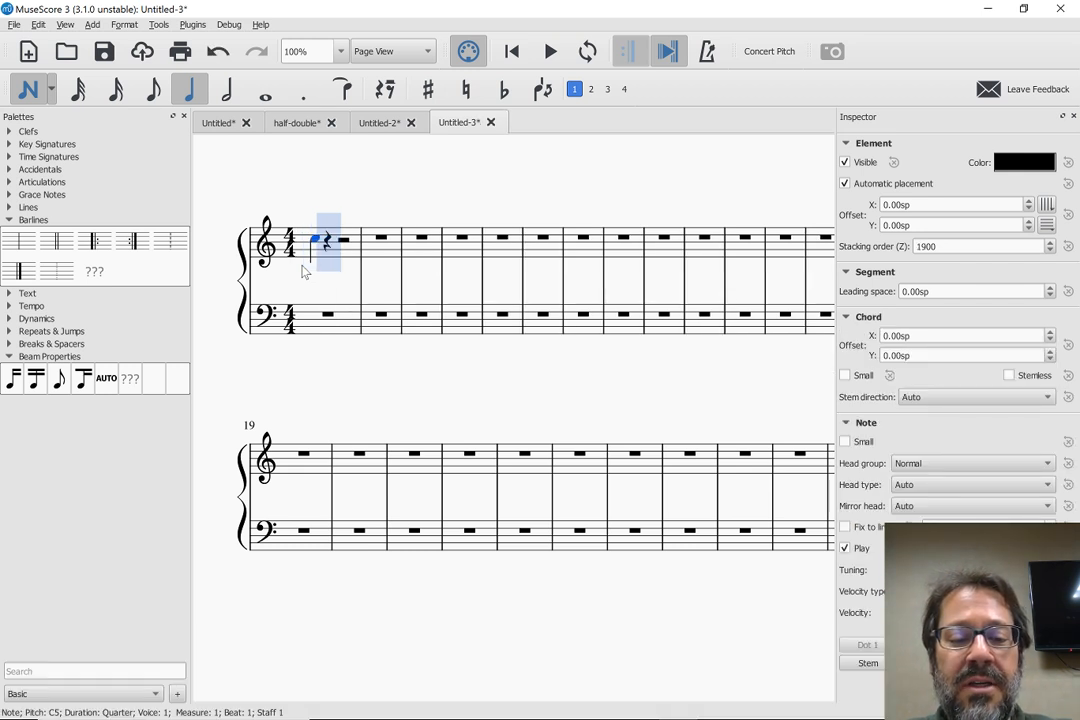
key("w")
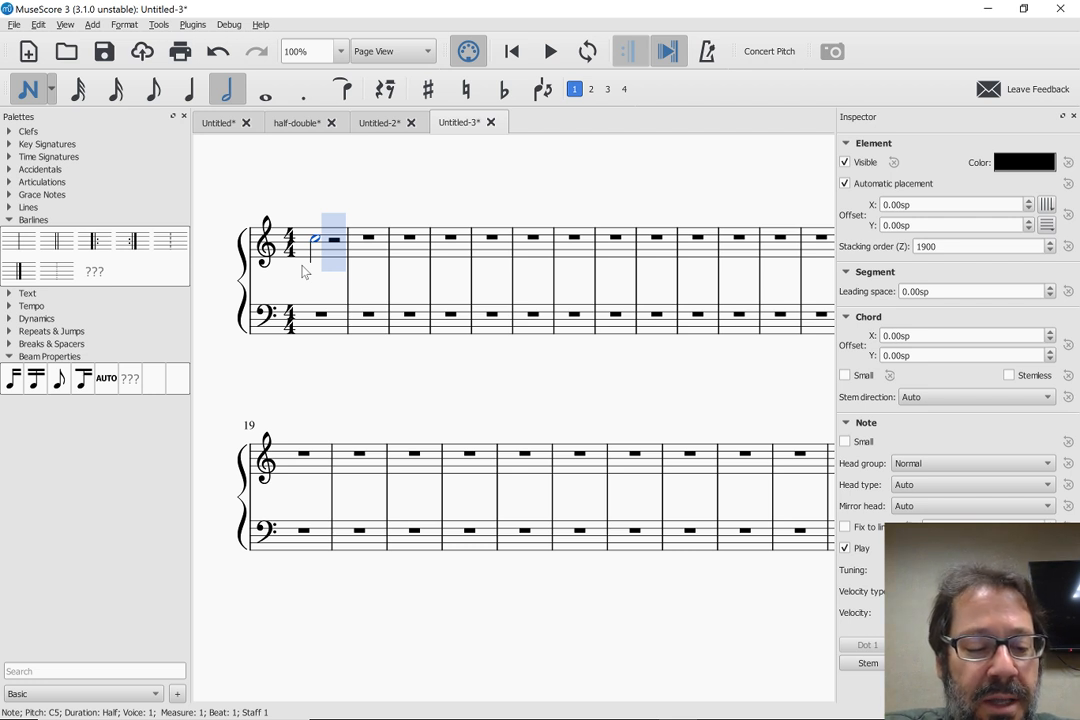
Raise the system volume to 32
key("XF86AudioLowerVolume")
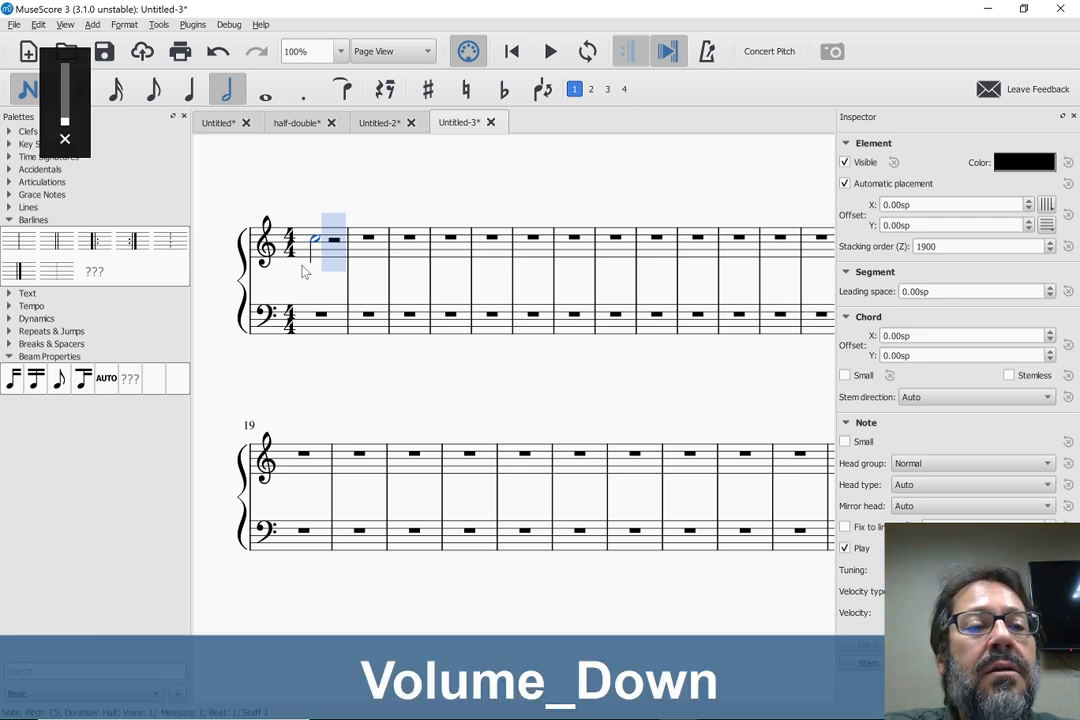
key("XF86AudioRaiseVolume")
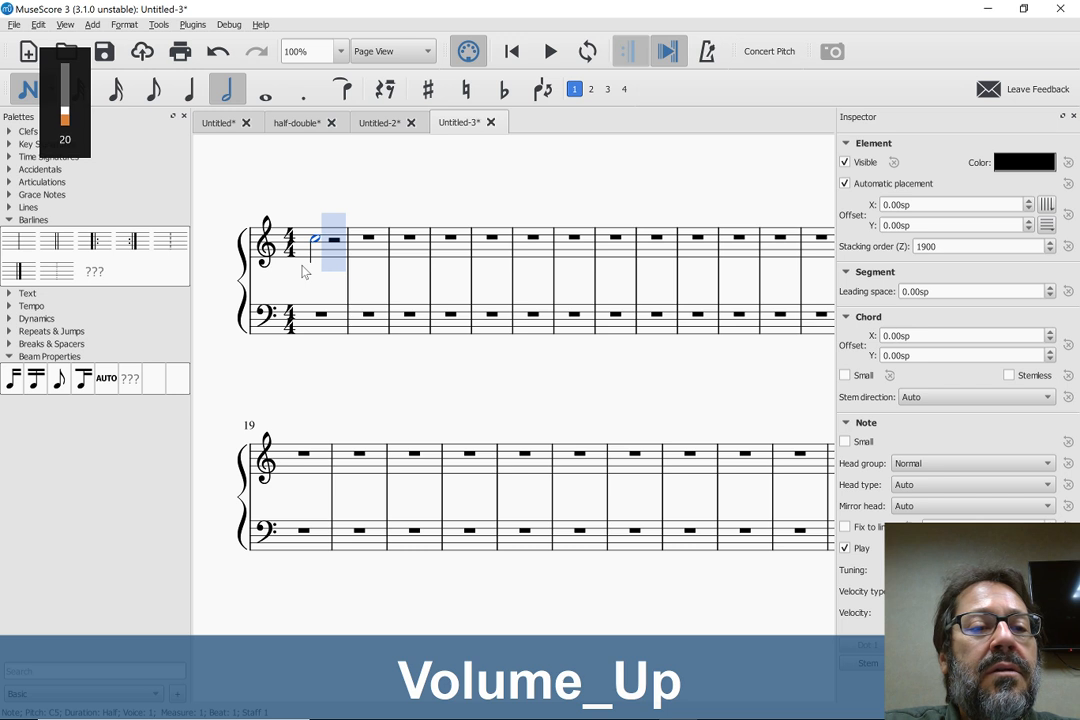
key("XF86AudioRaiseVolume")
key("XF86AudioRaiseVolume")
key("XF86AudioRaiseVolume")
key("XF86AudioRaiseVolume")
key("XF86AudioRaiseVolume")
key("XF86AudioRaiseVolume")
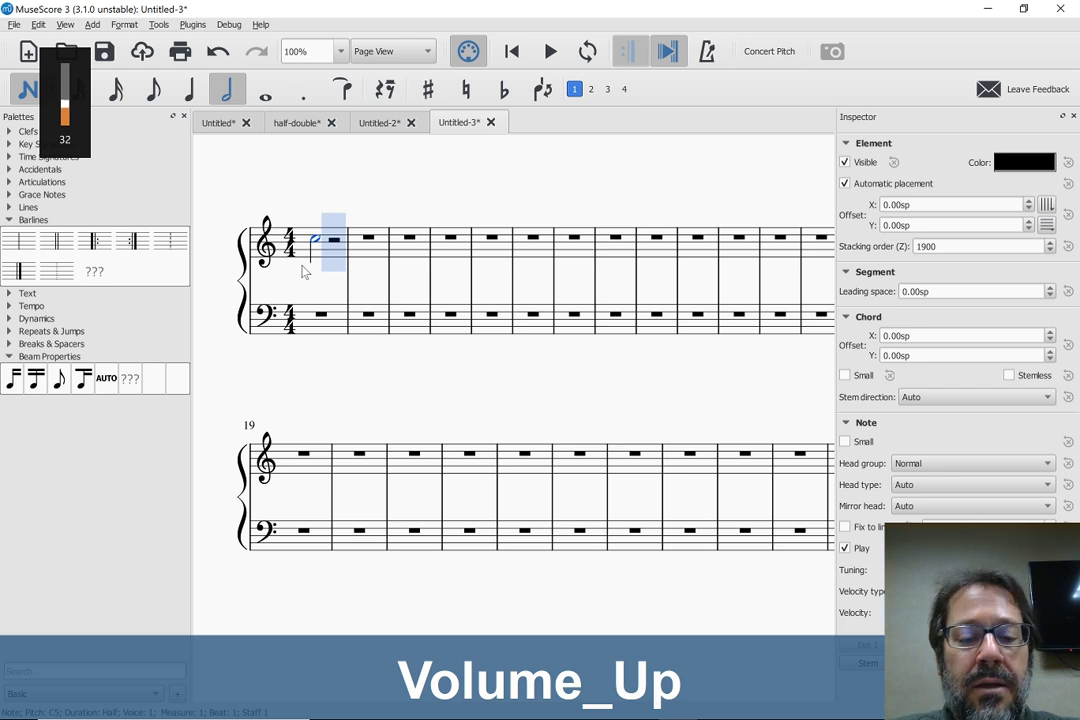
Complete measure 1 with a half-note B4 and fill treble measure 2 with quarter notes D, C, B and A
key("b")
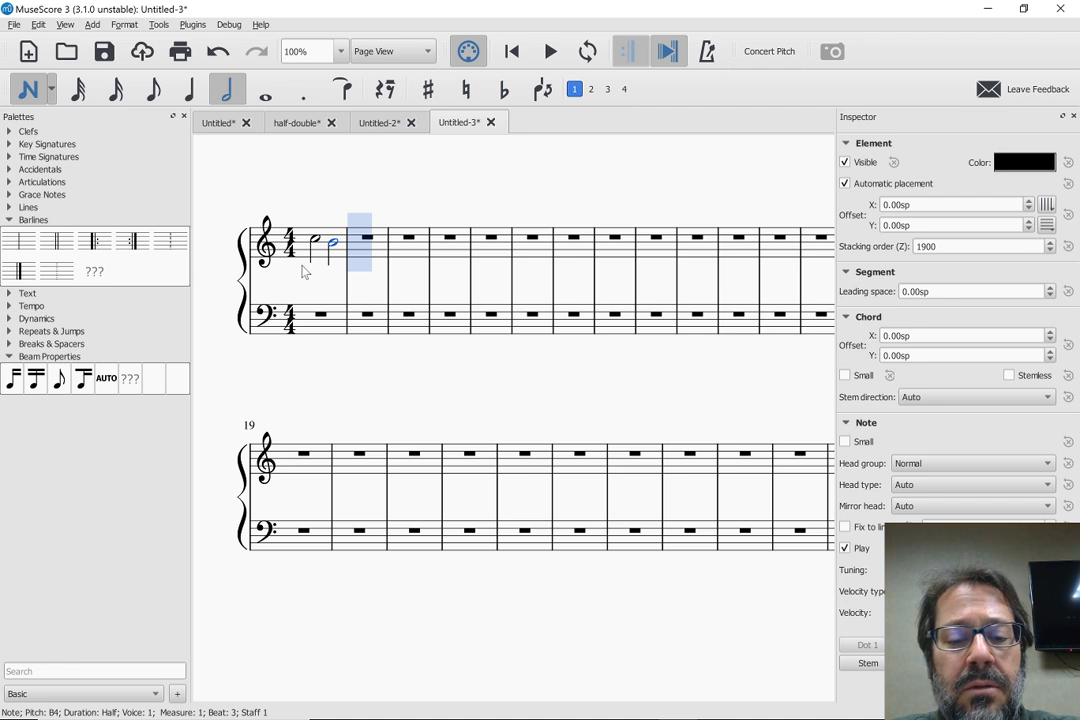
key("5")
key("d")
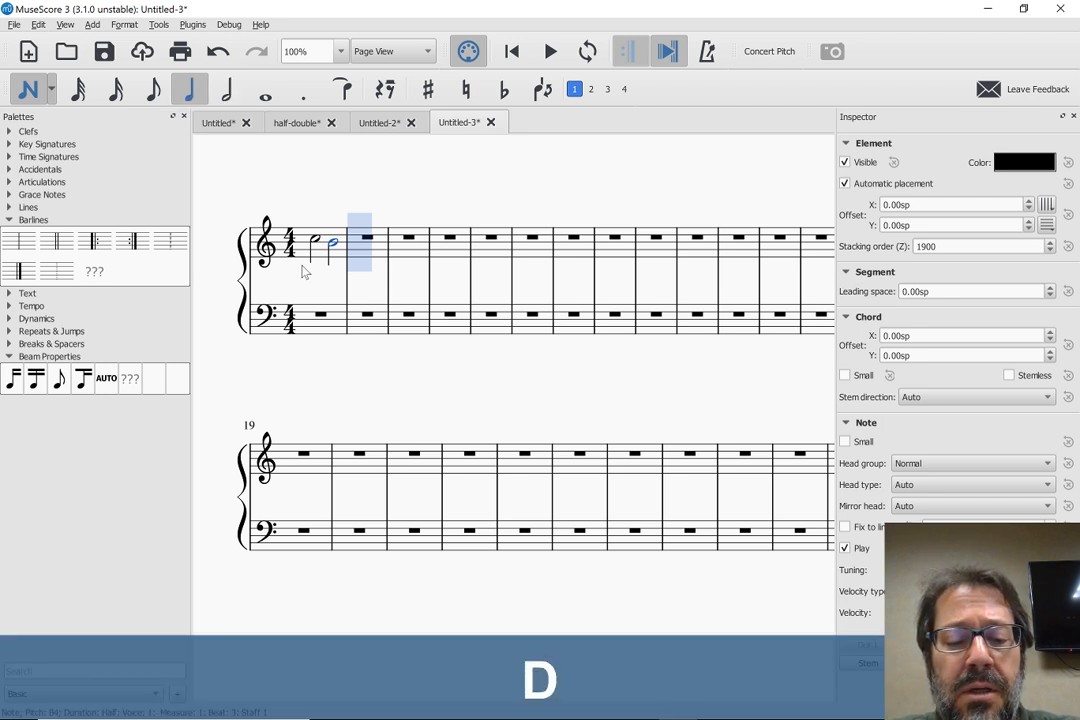
key("c")
key("b")
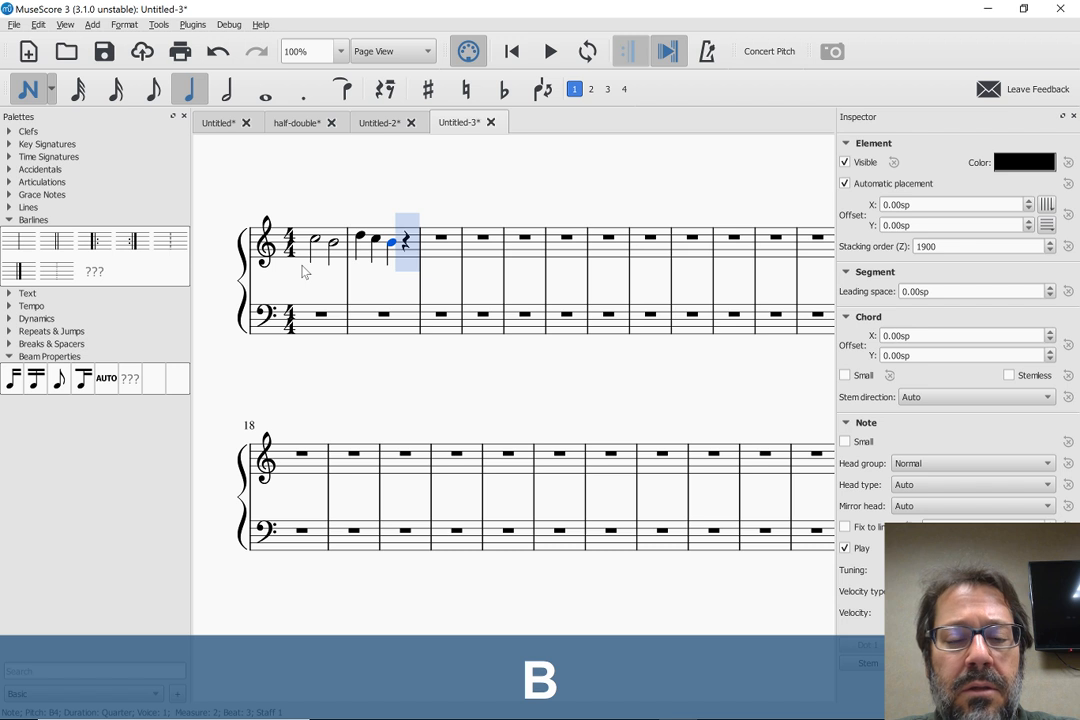
key("a")
Undo a trial half-note B in measure 3, enter a G4 there instead, and double its duration to a whole note
key("6")
key("b")
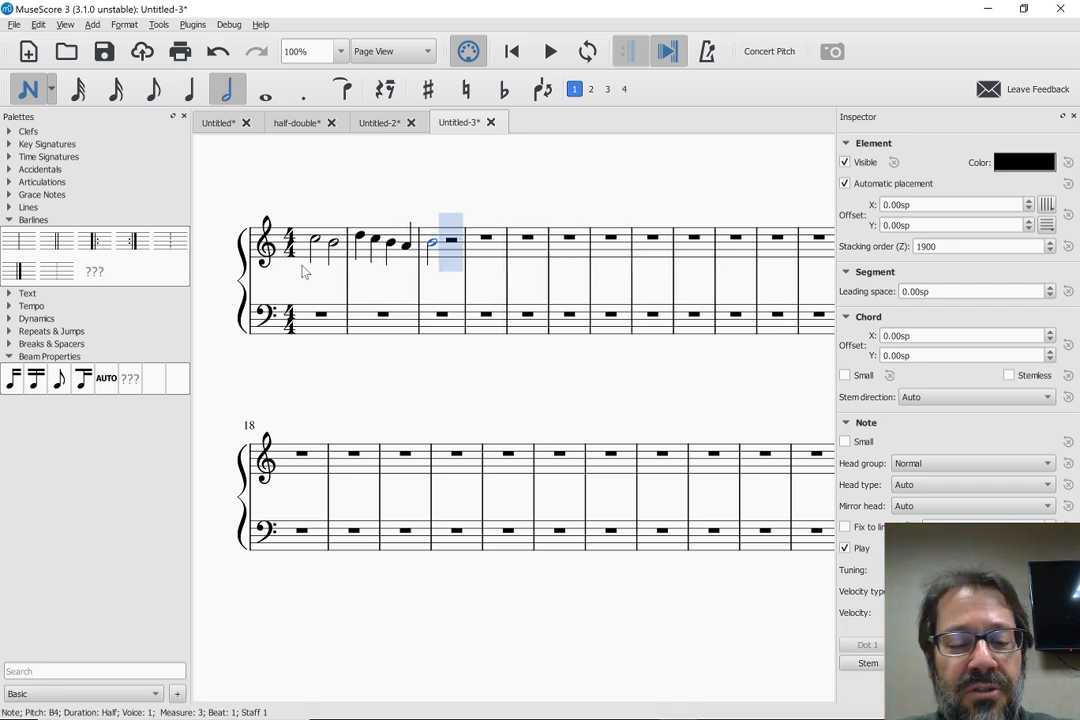
key("ctrl+z")
key("g")
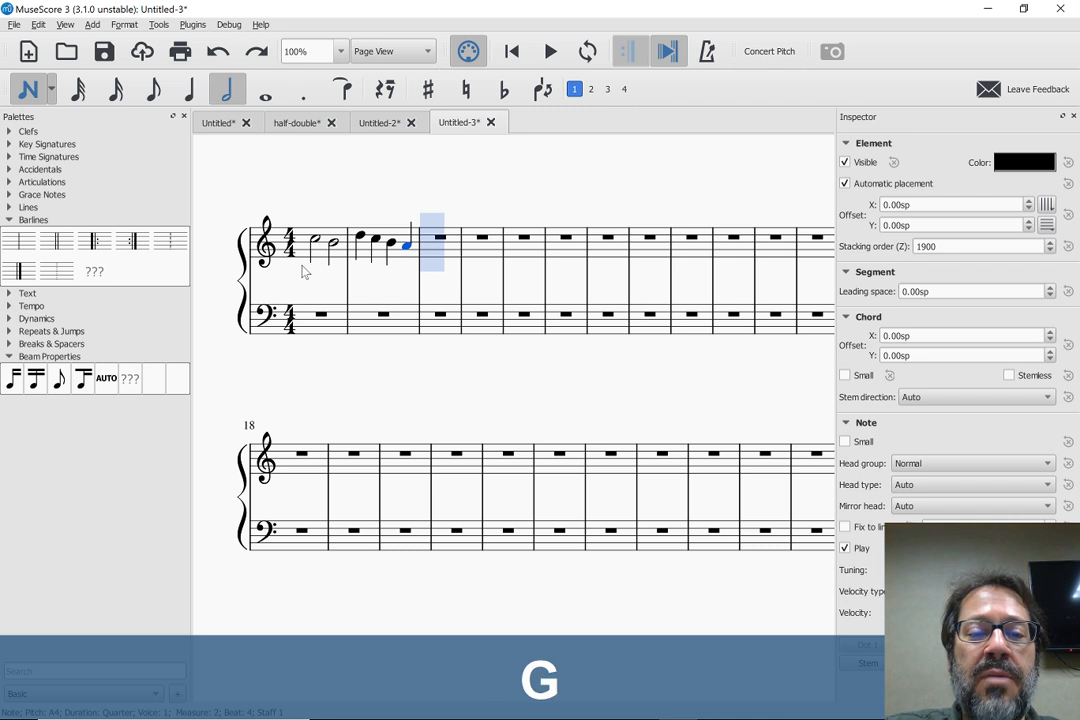
key("Escape")
key("w")
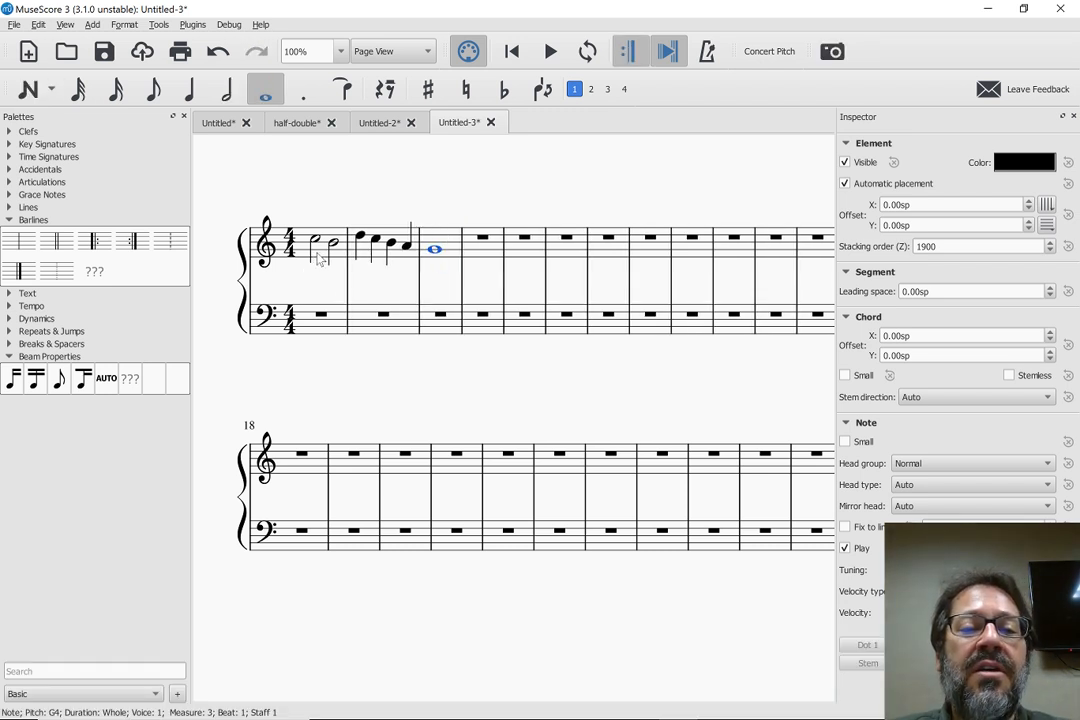
Copy the treble melody from measures 1 to 3 and paste it into the bass staff starting at measure 3
left_click(320, 258)
left_click(450, 246, "shift")
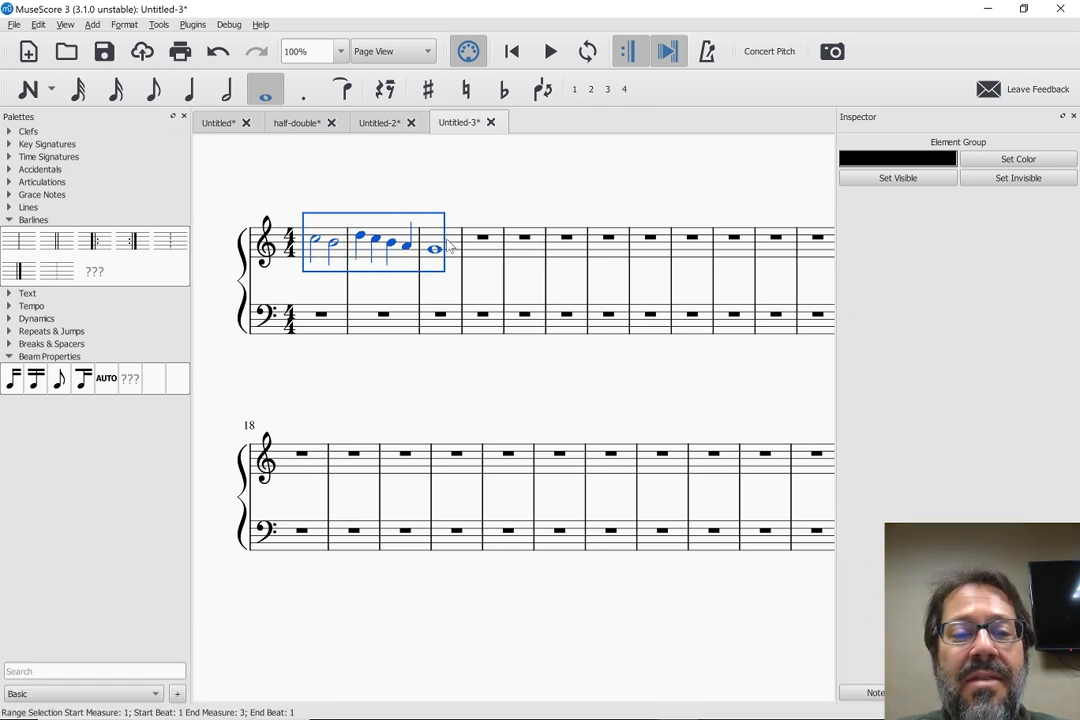
left_click(430, 325)
left_click(322, 258)
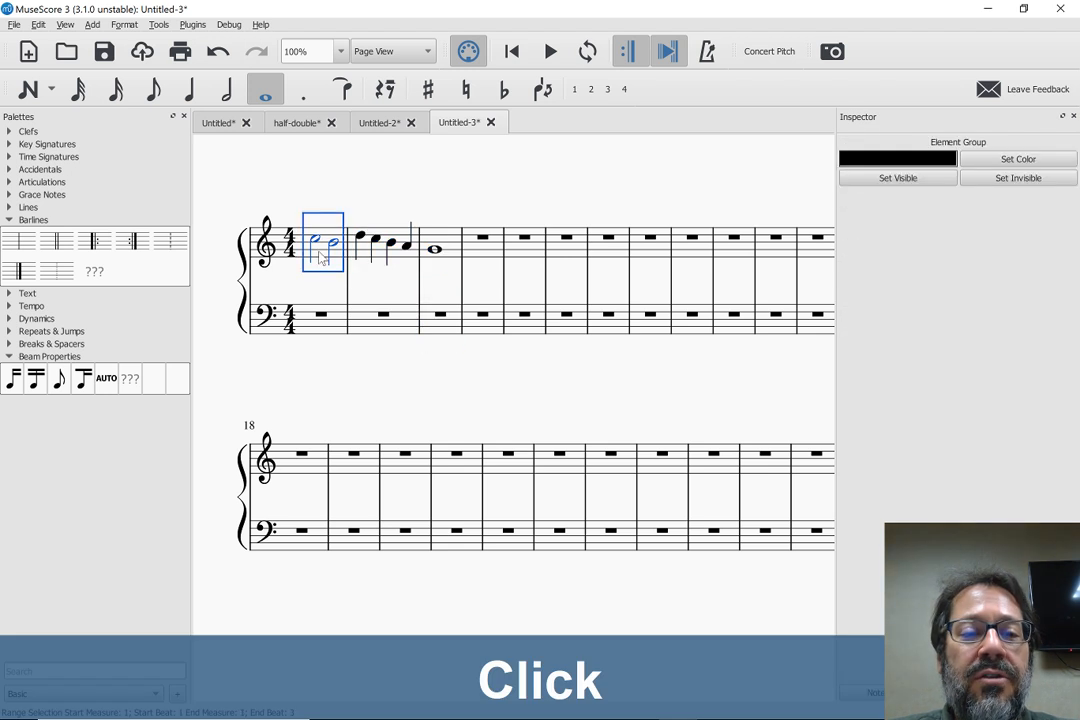
key("ctrl+c")
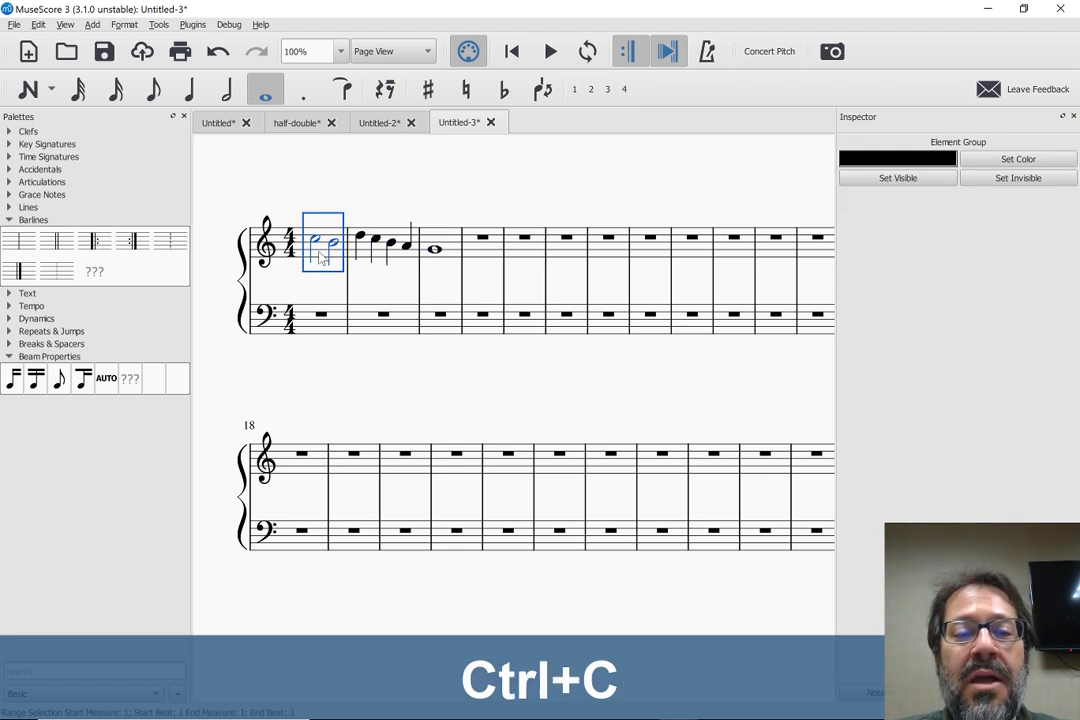
left_click(448, 240, "shift")
key("ctrl+c")
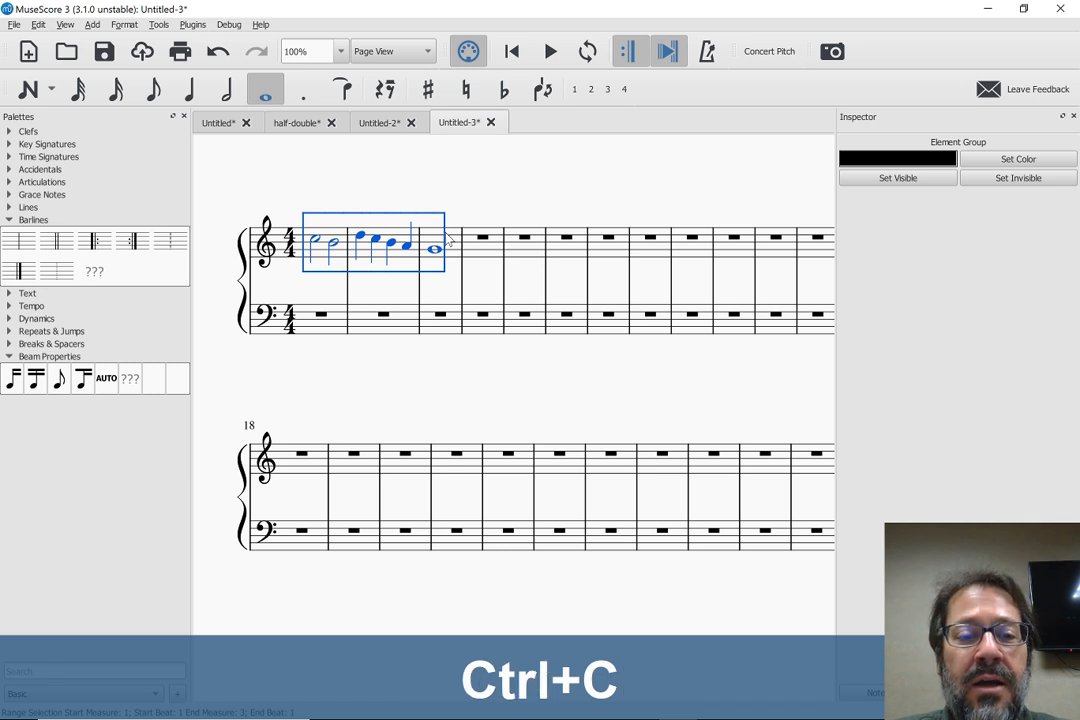
left_click(426, 332)
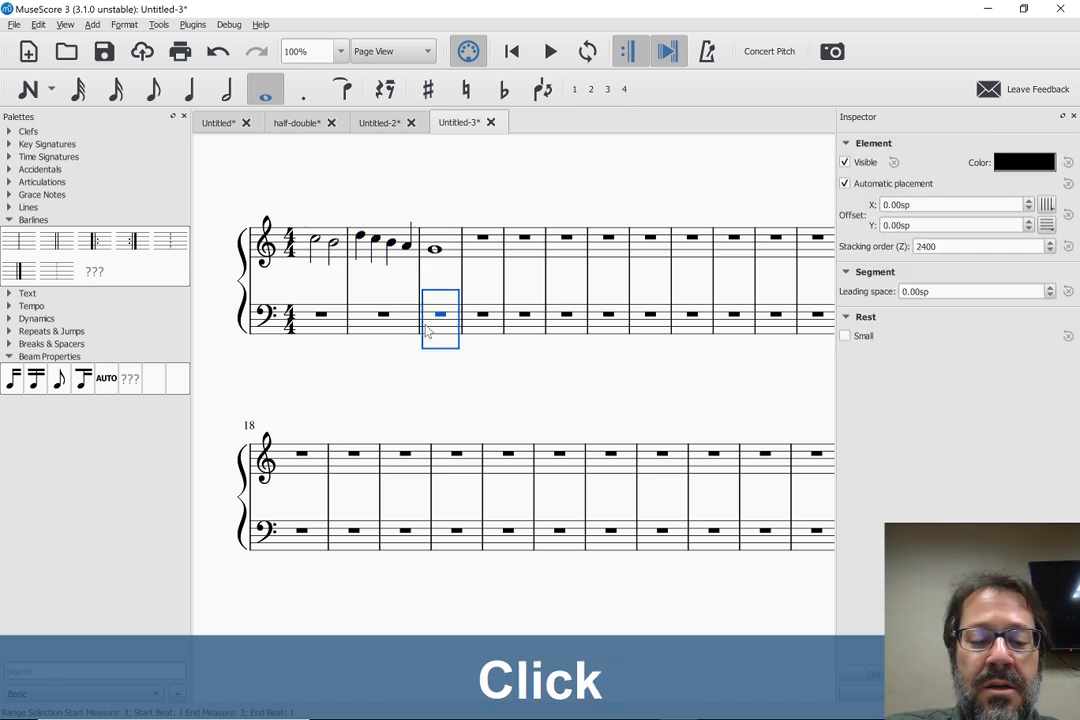
key("ctrl+v")
Transpose the pasted bass melody down an octave, plus three further diatonic steps
key("ctrl+Down")
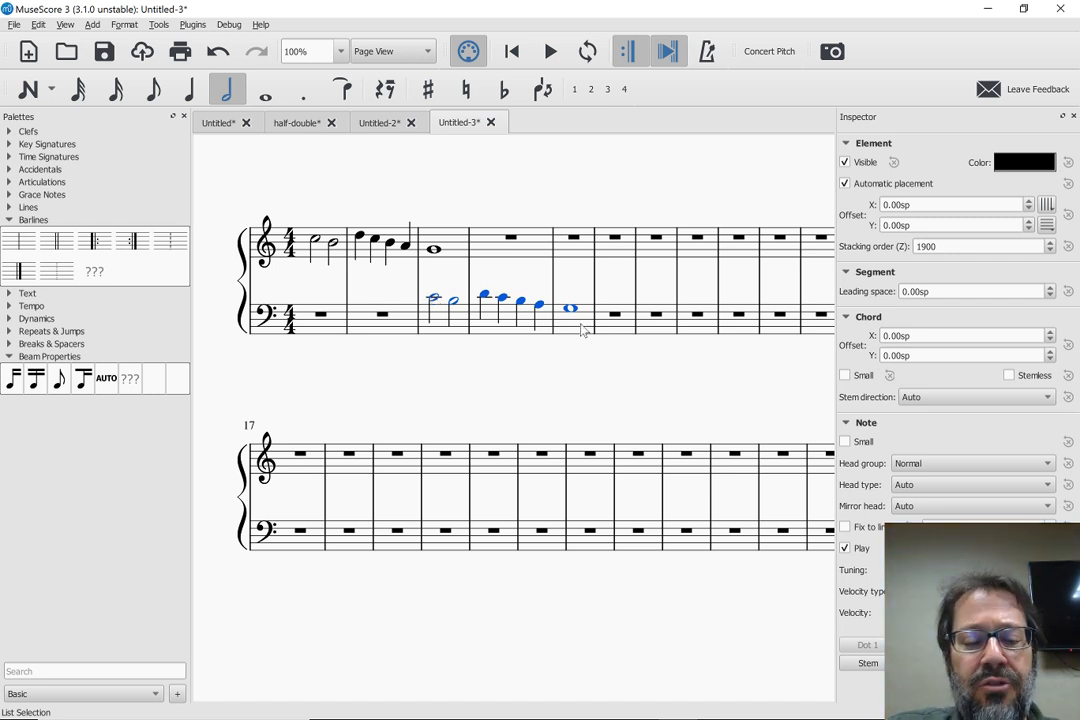
key("shift+alt+Down")
key("shift+alt+Down")
key("shift+alt+Down")
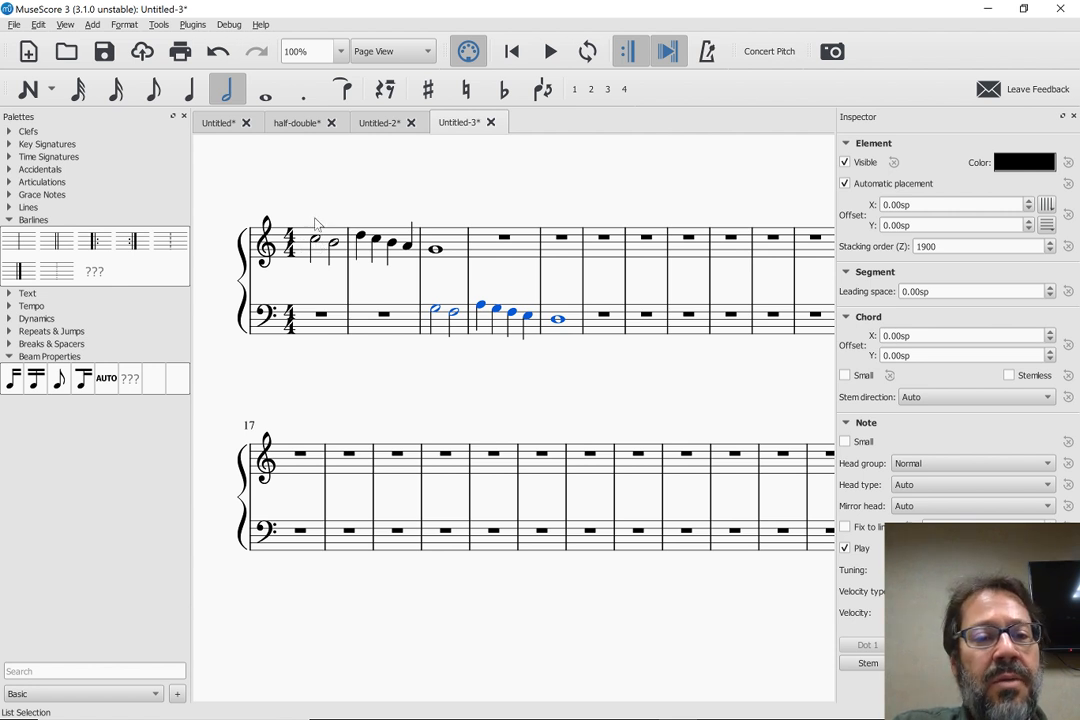
Copy the treble melody from measures 1 to 3 and paste it at half duration into the treble staff from measure 5
left_click(435, 312)
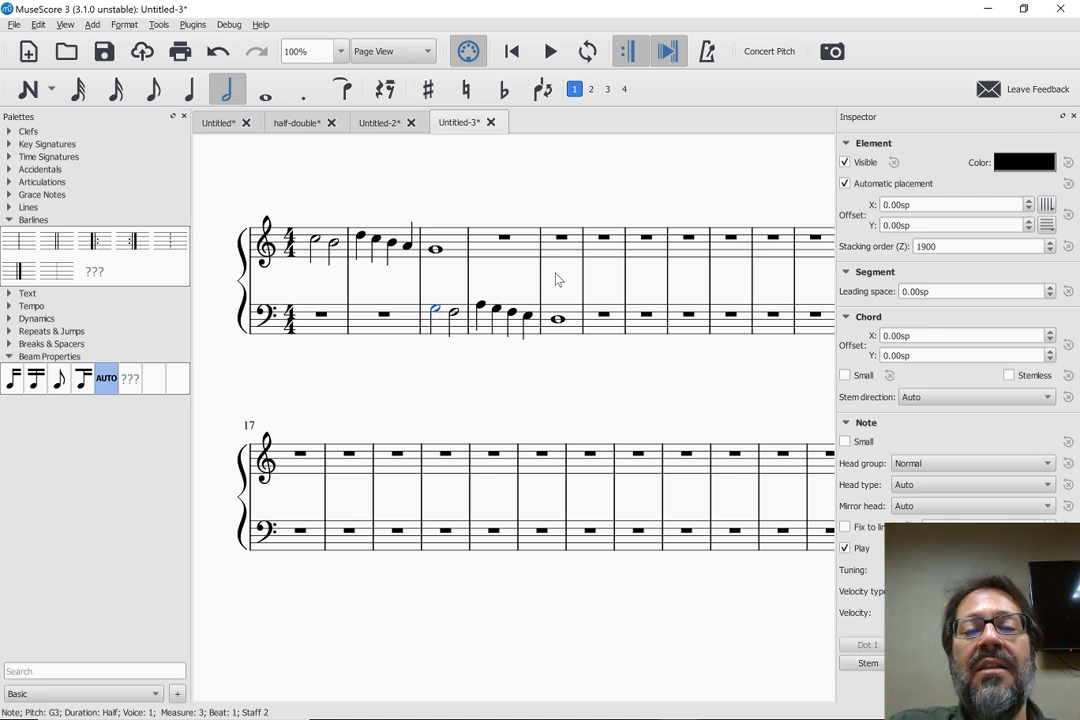
left_click(318, 256)
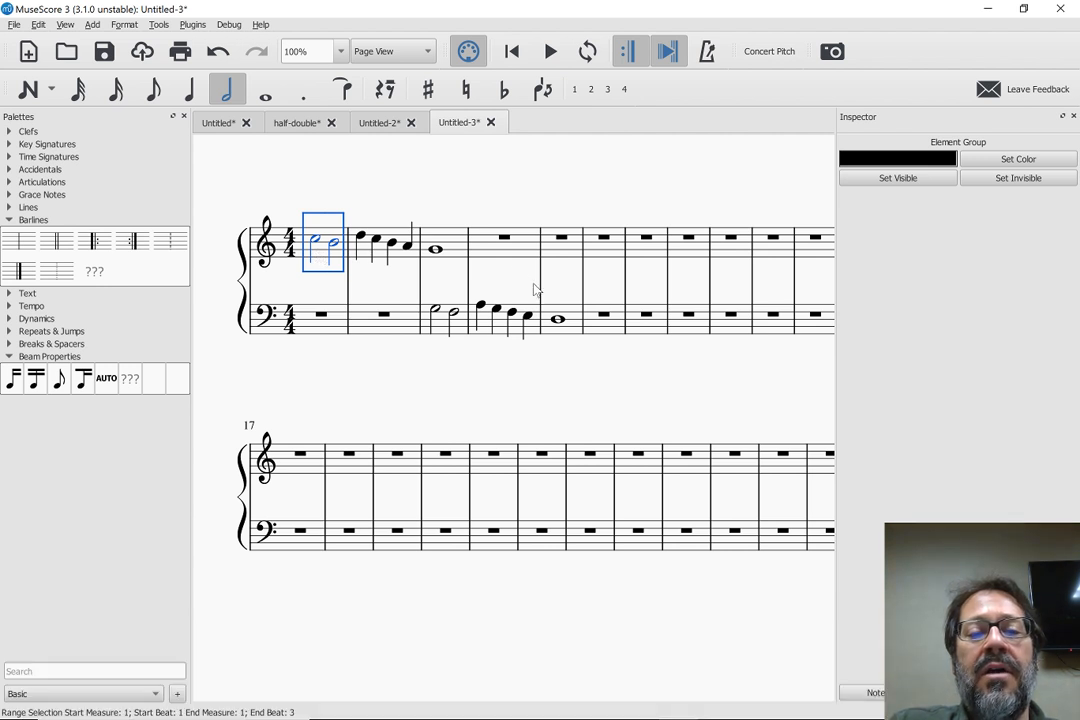
left_click(455, 240, "shift")
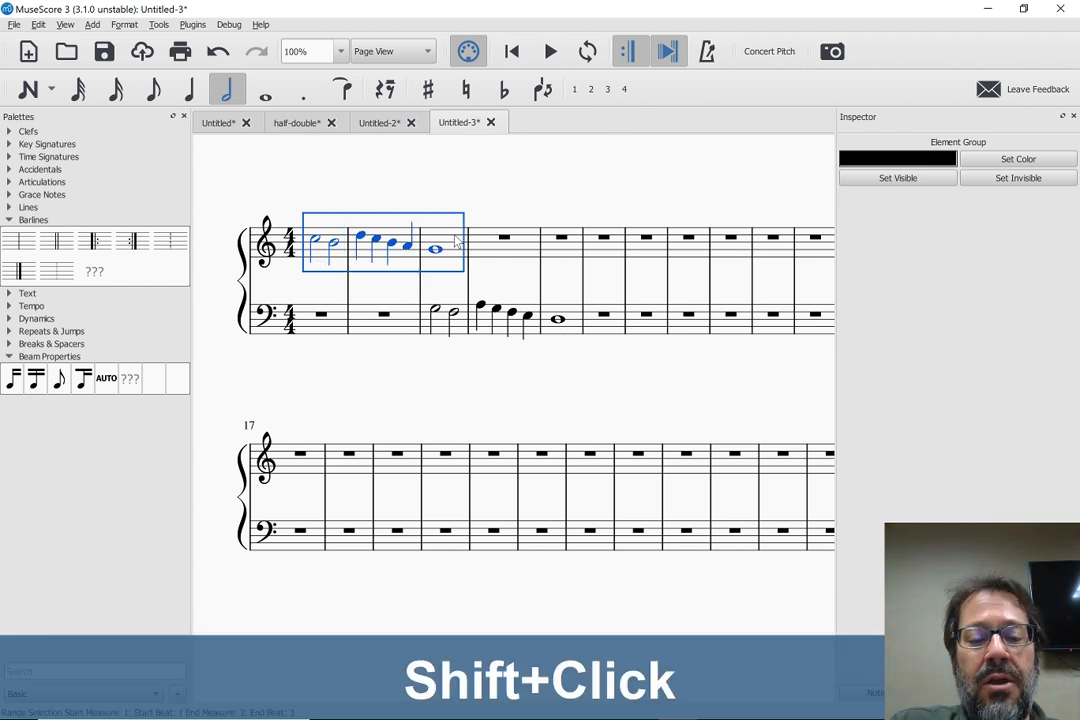
key("ctrl+c")
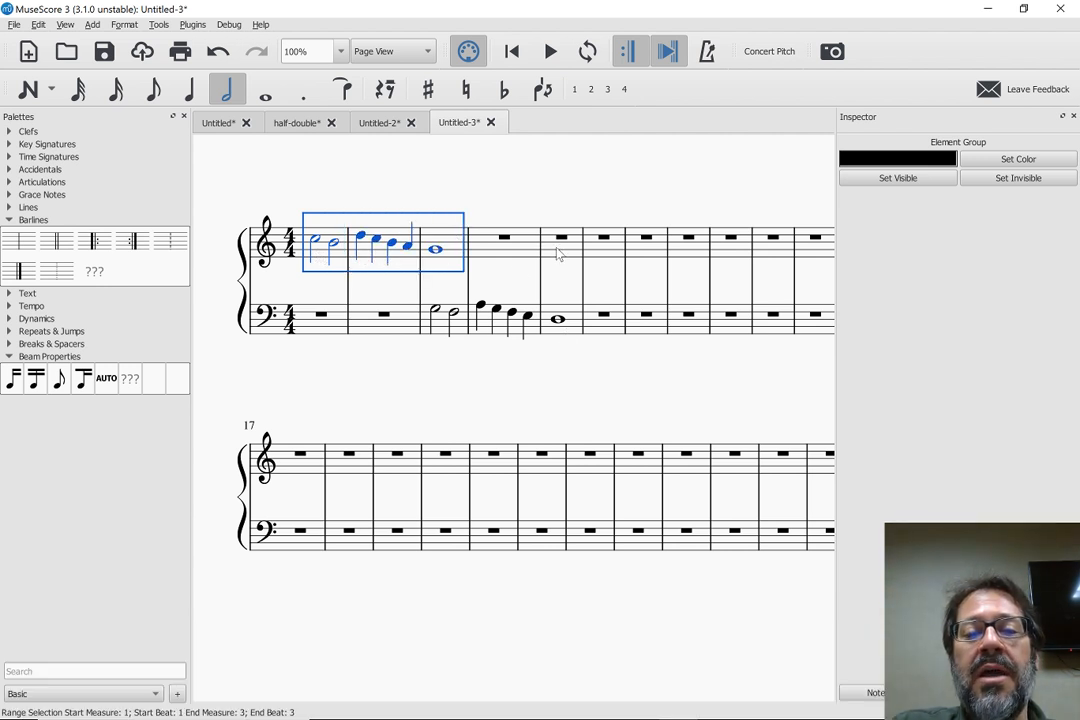
left_click(558, 254)
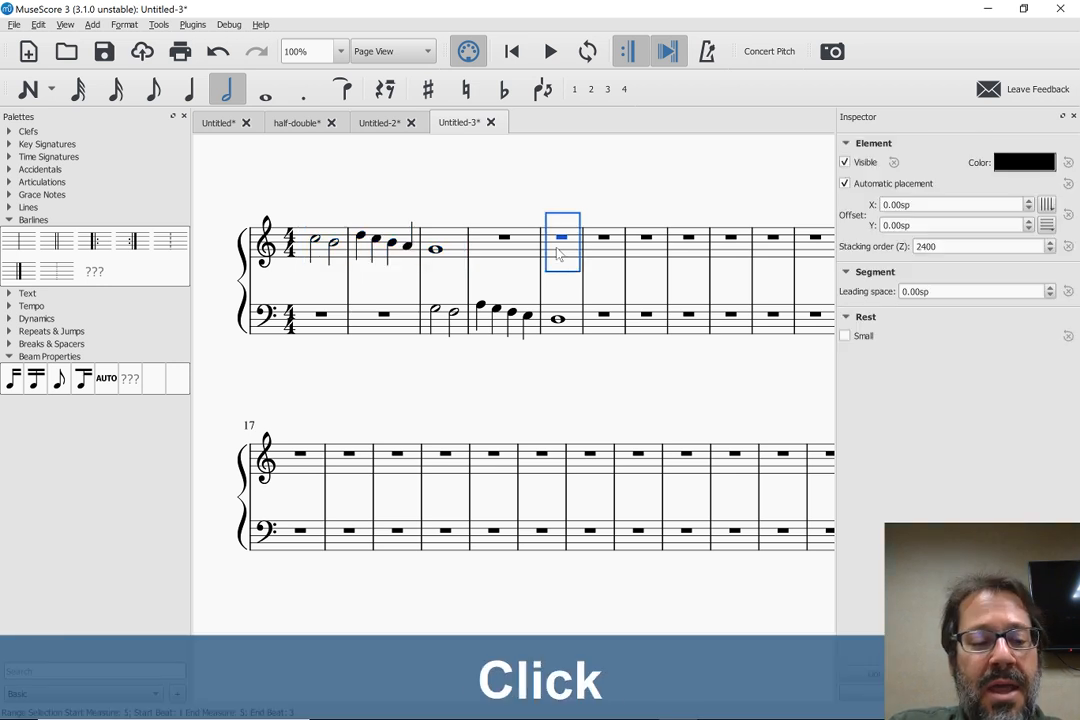
key("ctrl+shift+q")
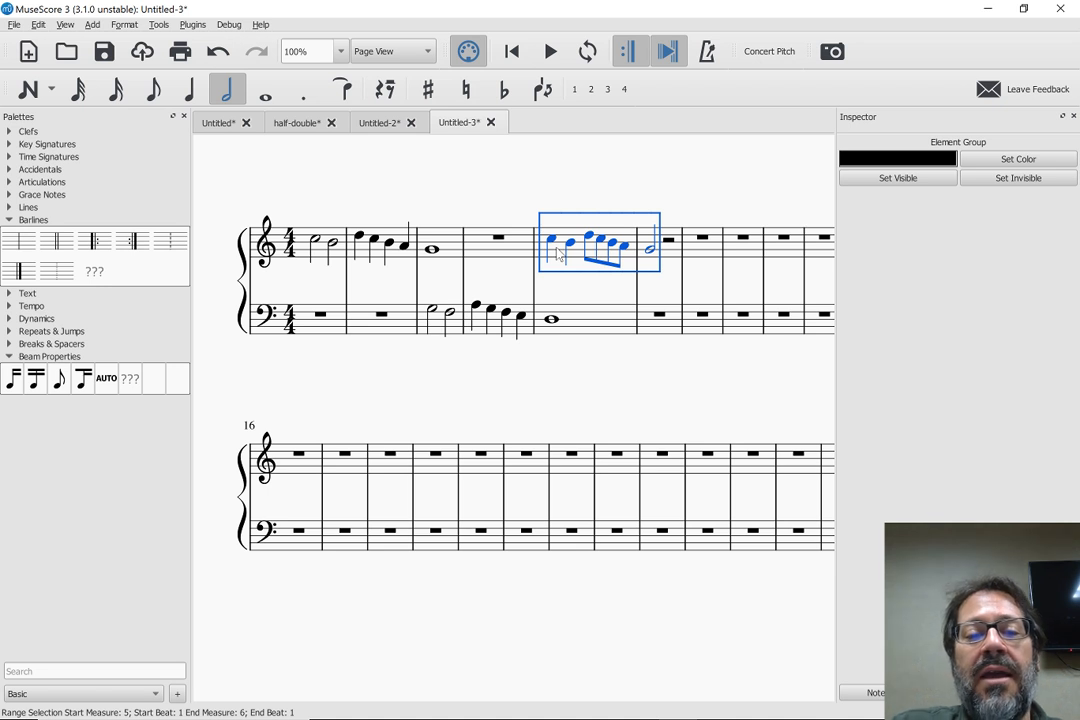
key("Escape")
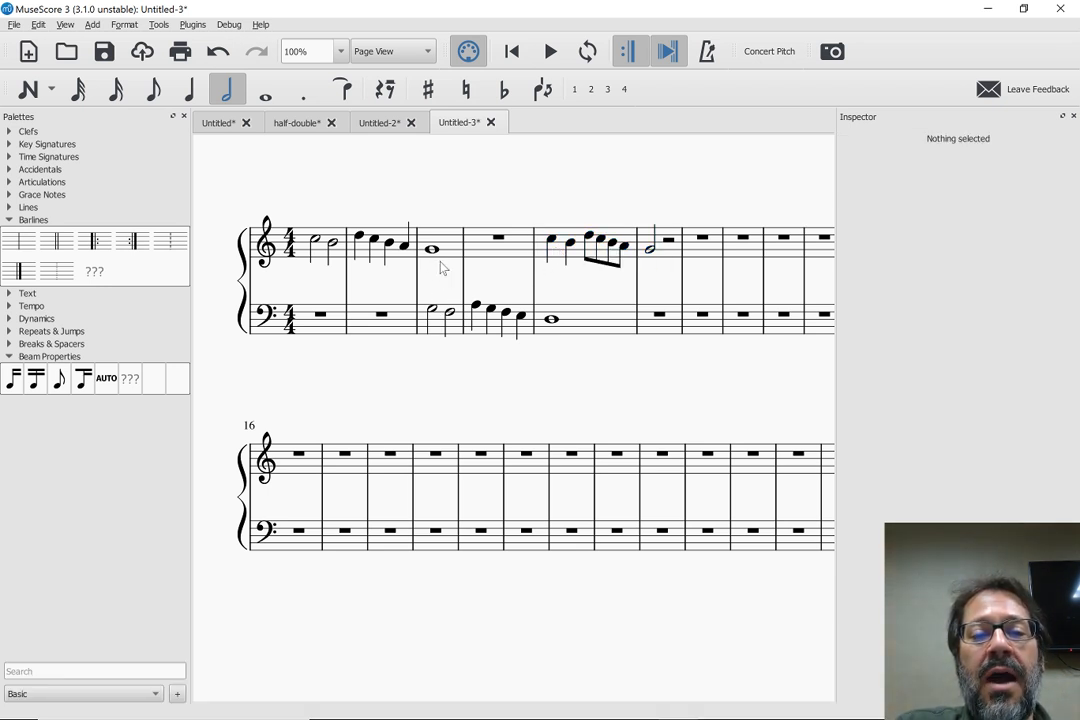
Cut the half-duration copy from treble measures 5 and 6
left_click(557, 255)
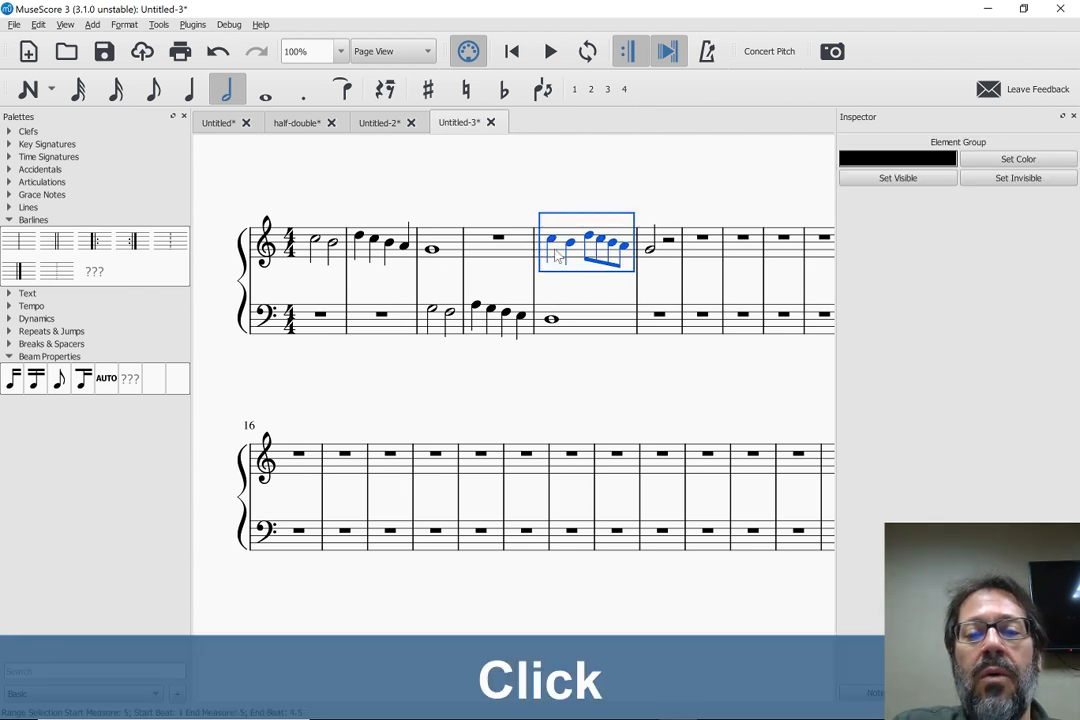
left_click(655, 250, "shift")
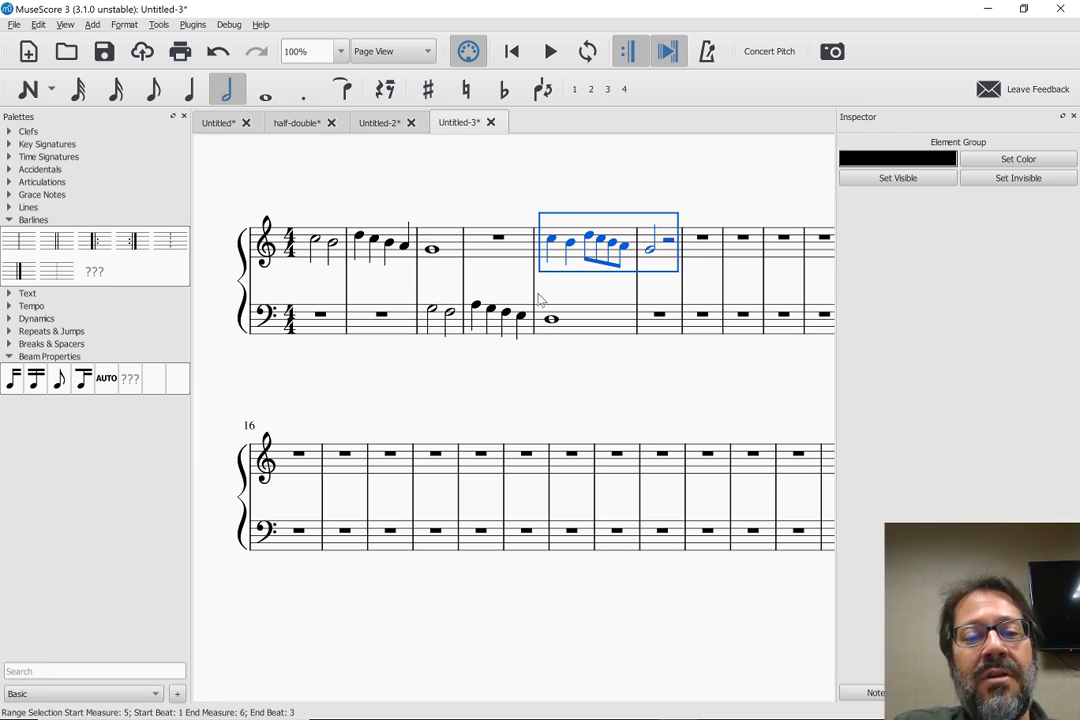
key("ctrl+x")
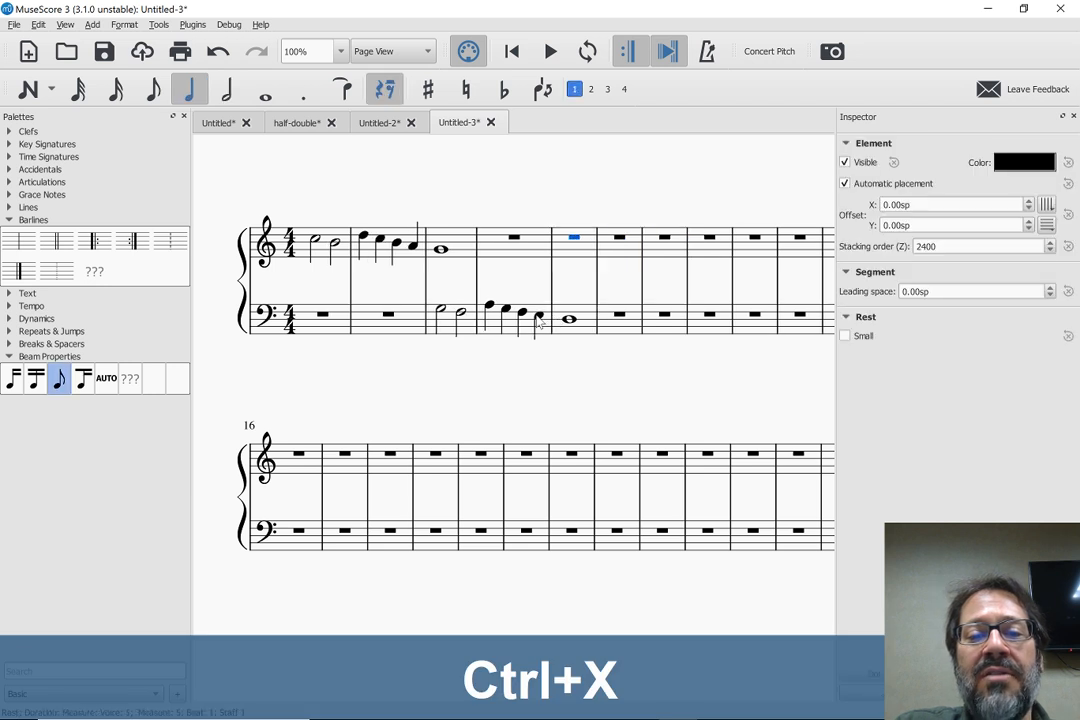
Enter a quarter rest on beat 1 of treble measure 5
left_click(574, 238)
key("n")
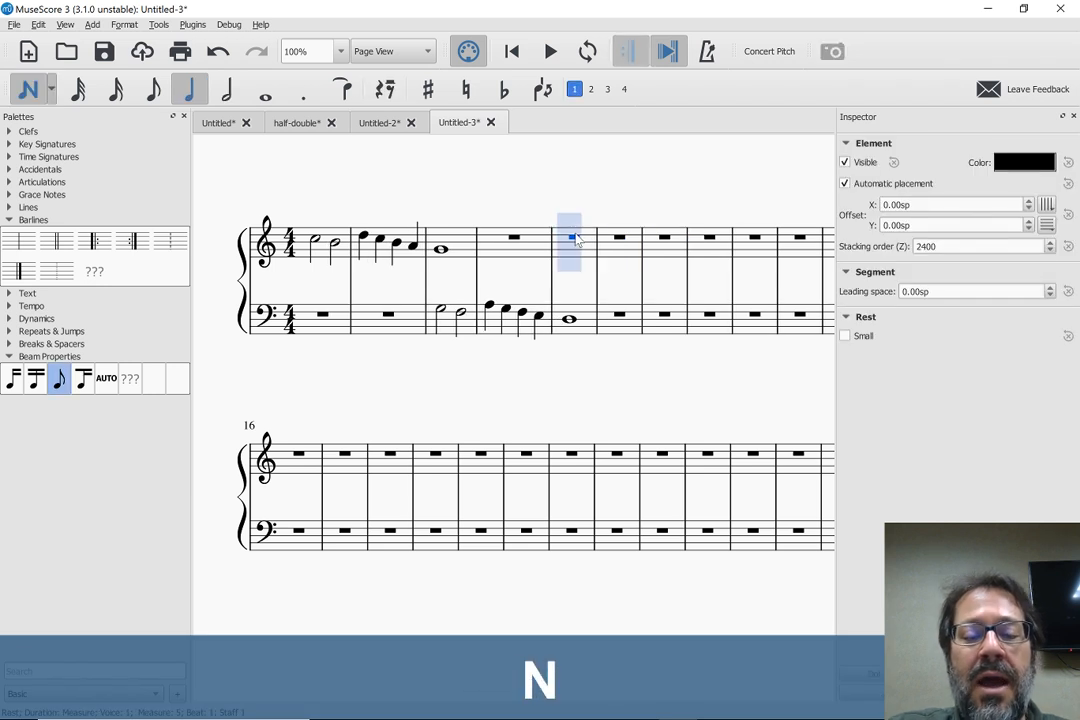
key("5")
key("0")
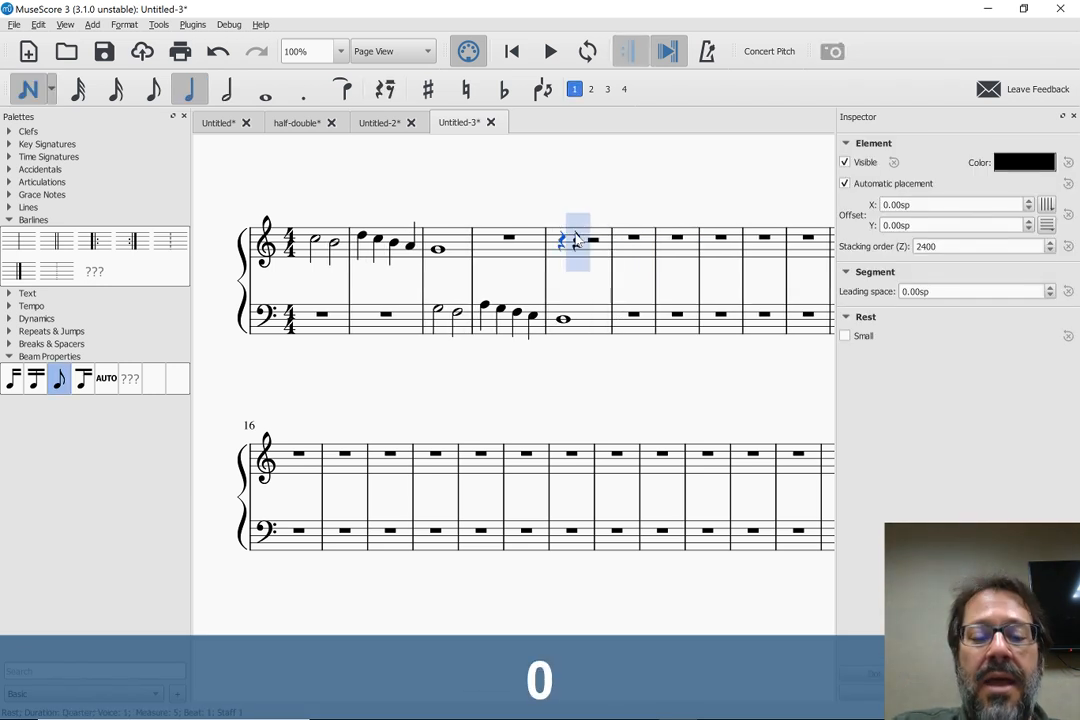
key("ctrl+v")
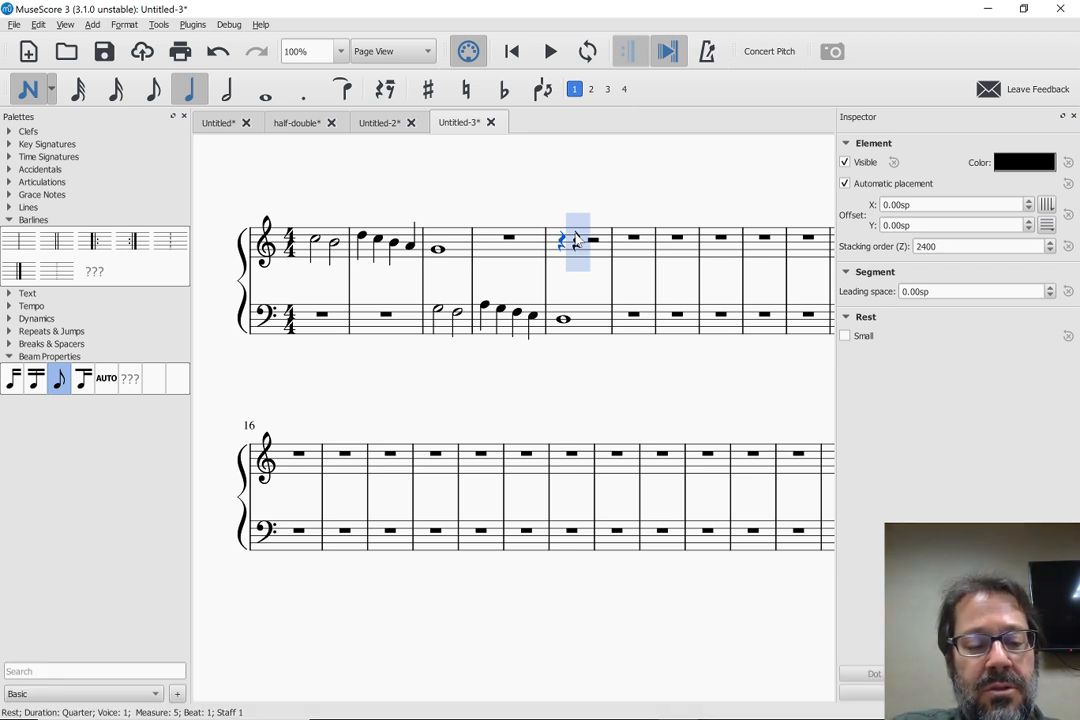
key("Escape")
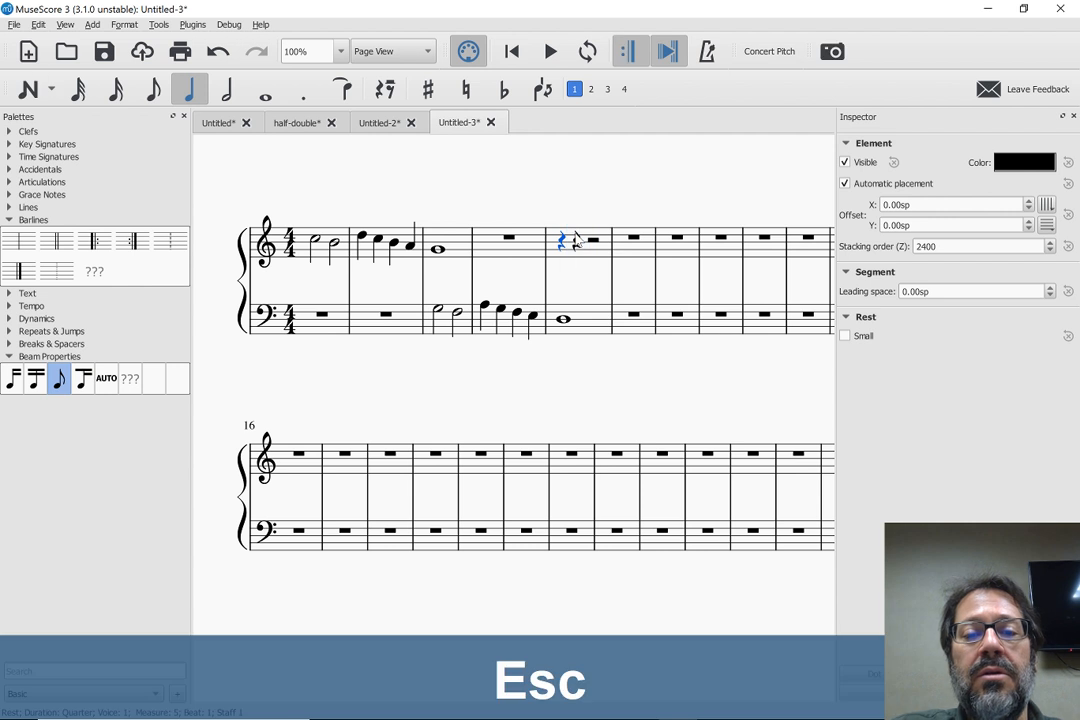
Try pasting the already halved melody at half duration from beat 2 of treble measure 5, and undo the paste
key("Right")
key("ctrl+shift+q")
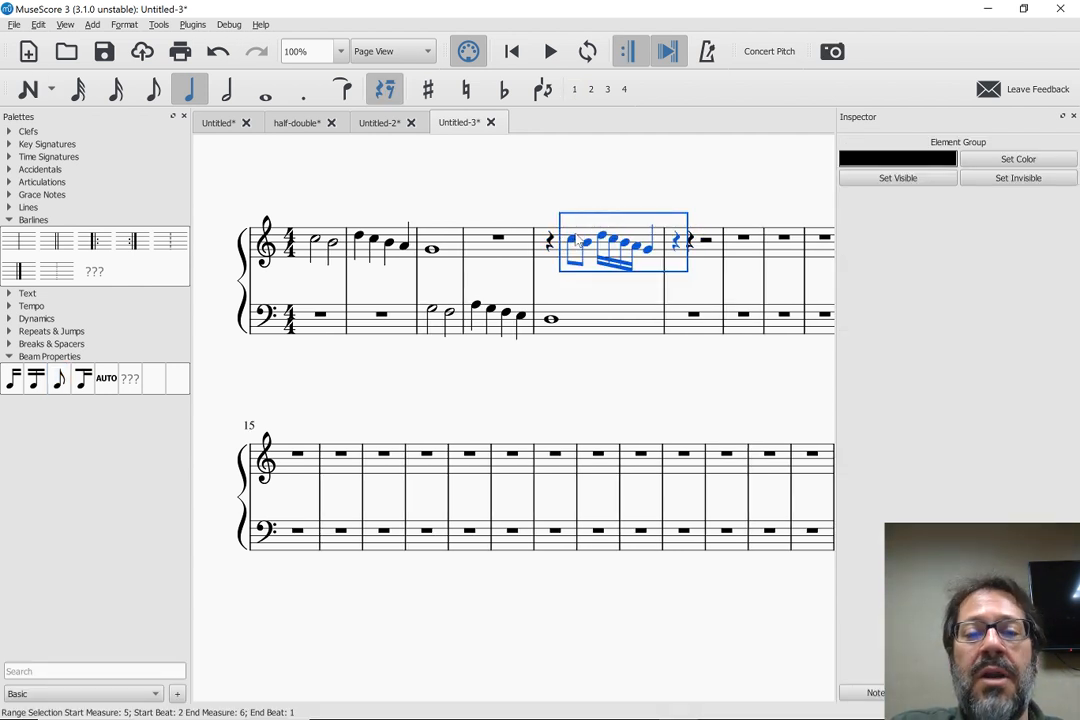
key("ctrl+z")
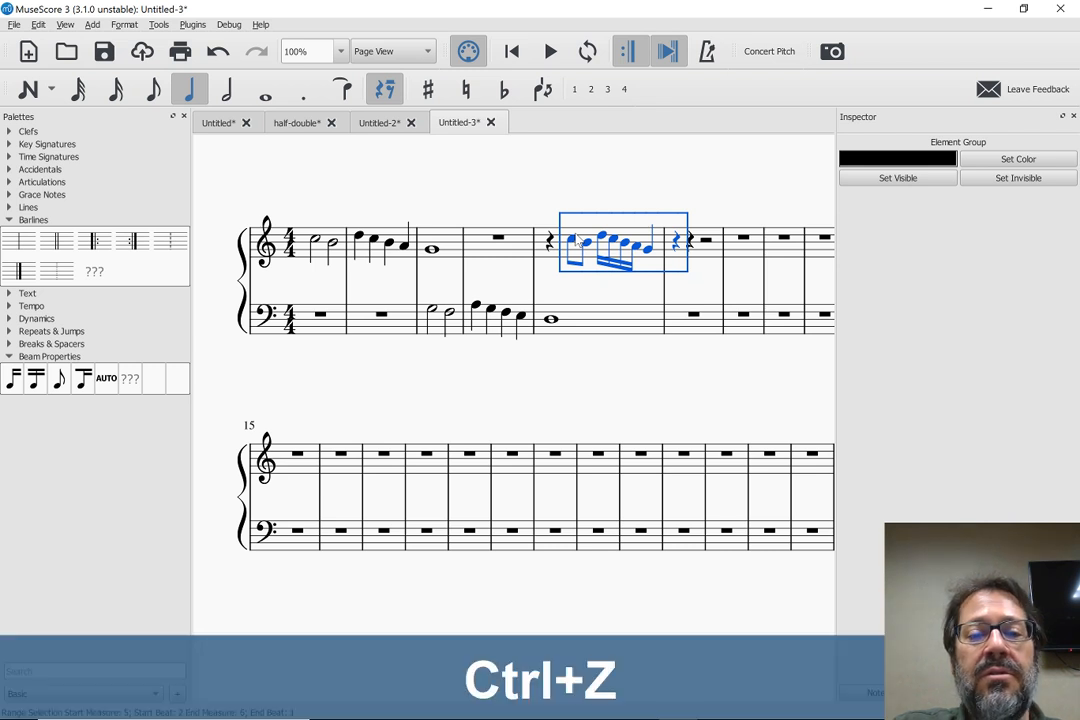
key("Escape")
Copy the original treble melody from measures 1 to 3 and paste it at half duration from beat 2 of treble measure 5
left_click(318, 255)
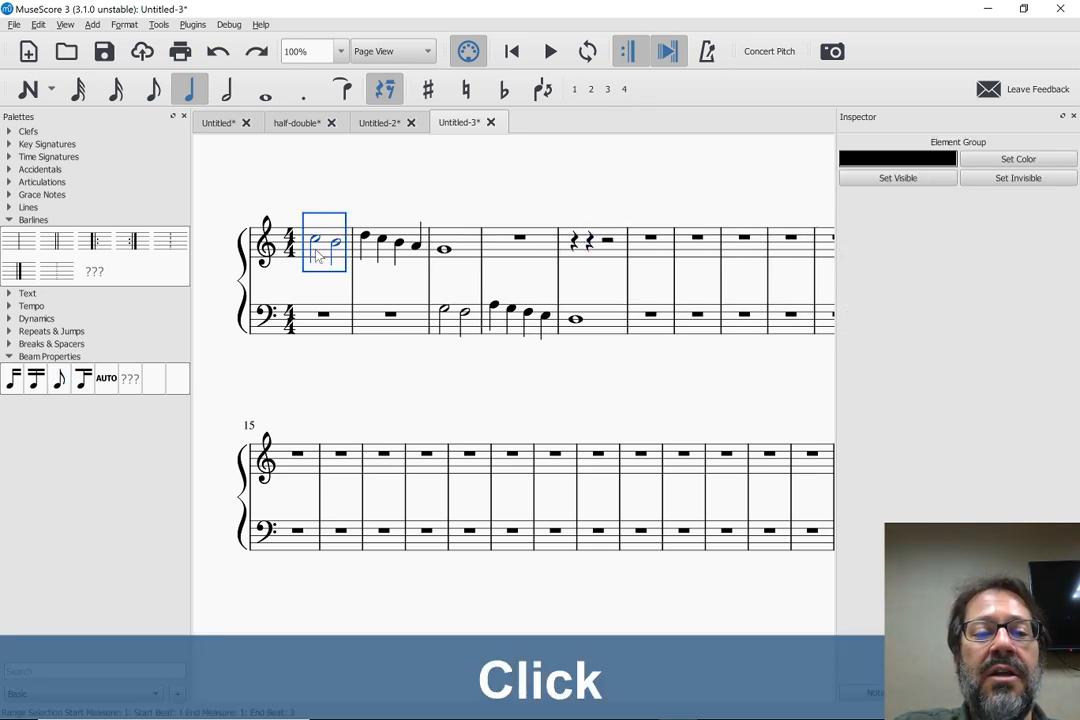
left_click(460, 252, "shift")
key("ctrl+c")
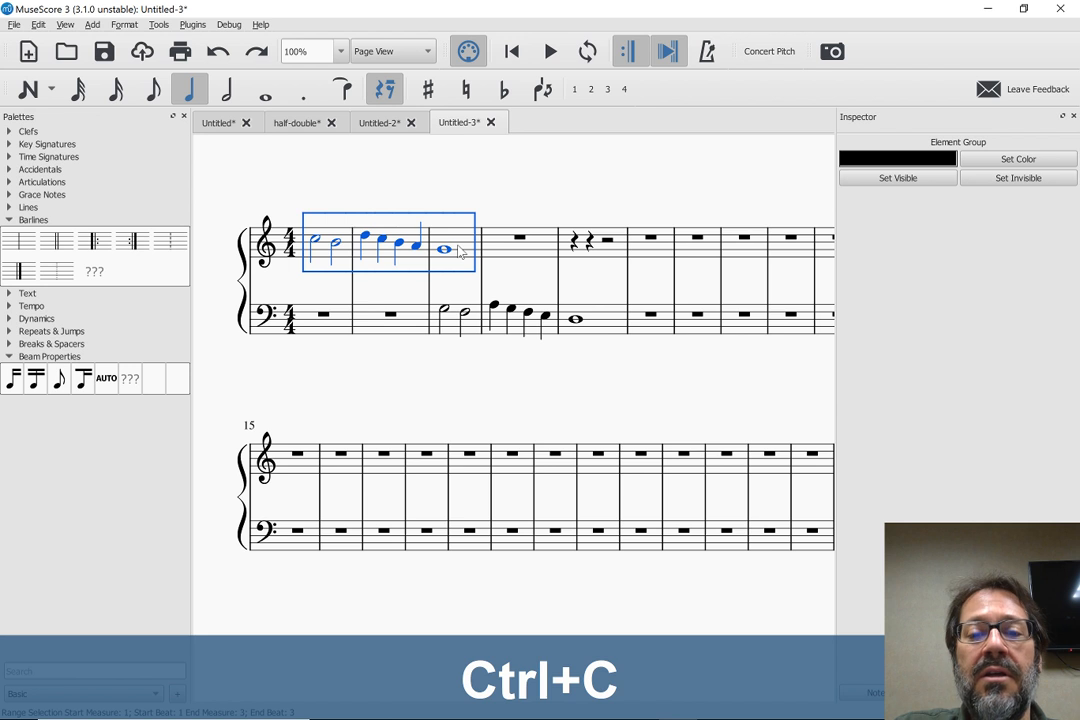
left_click(590, 244)
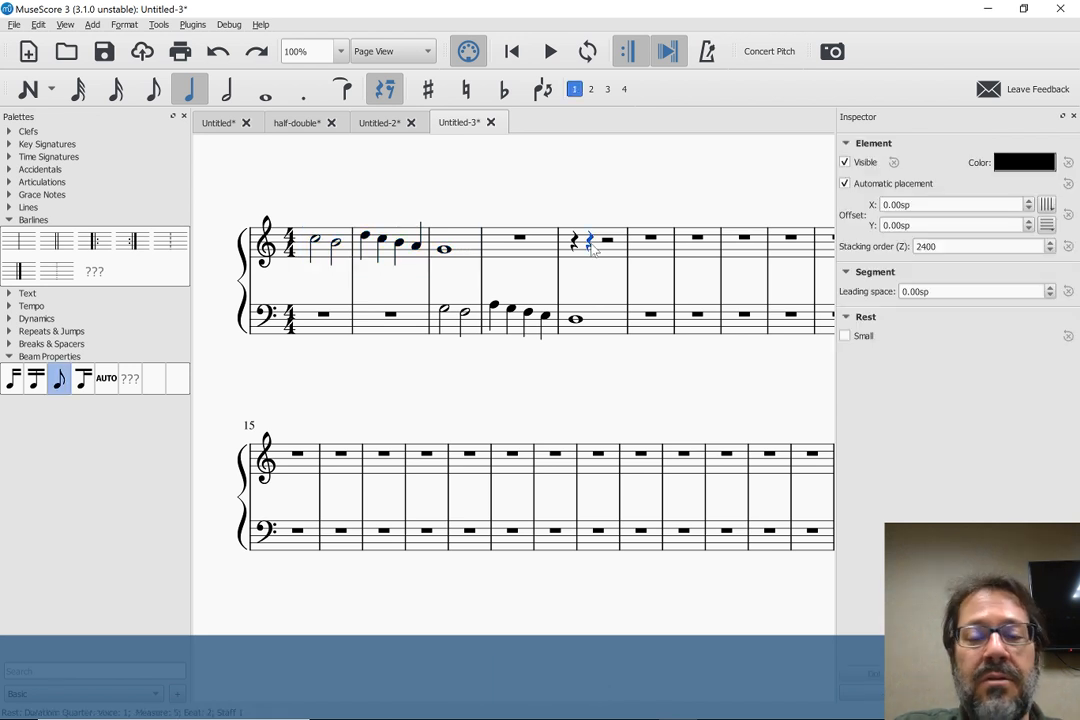
key("ctrl+shift+q")
key("Escape")
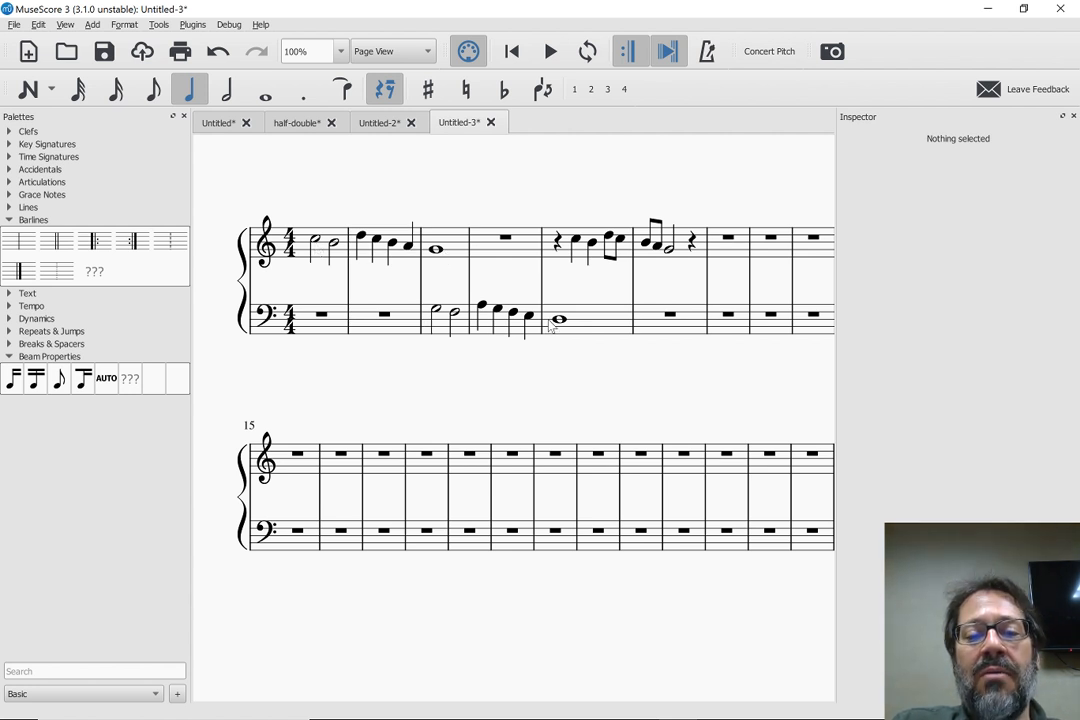
Shorten the whole-note G in treble measure 3 to a half note and add a half-note A after it
left_click(436, 249)
key("6")
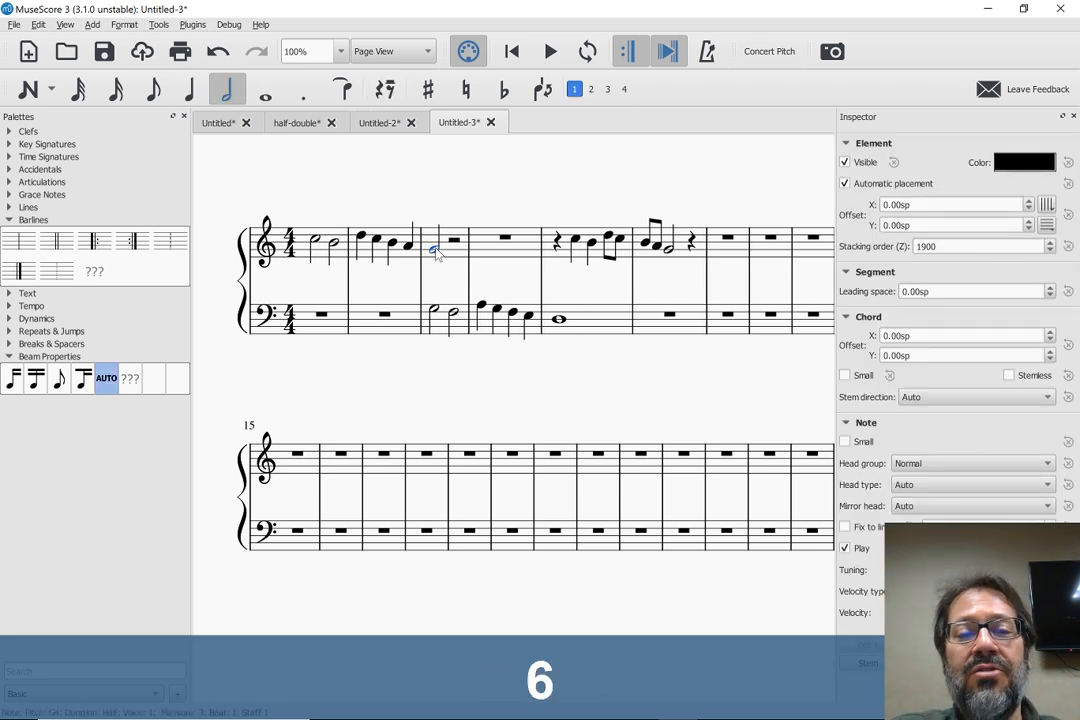
key("Right")
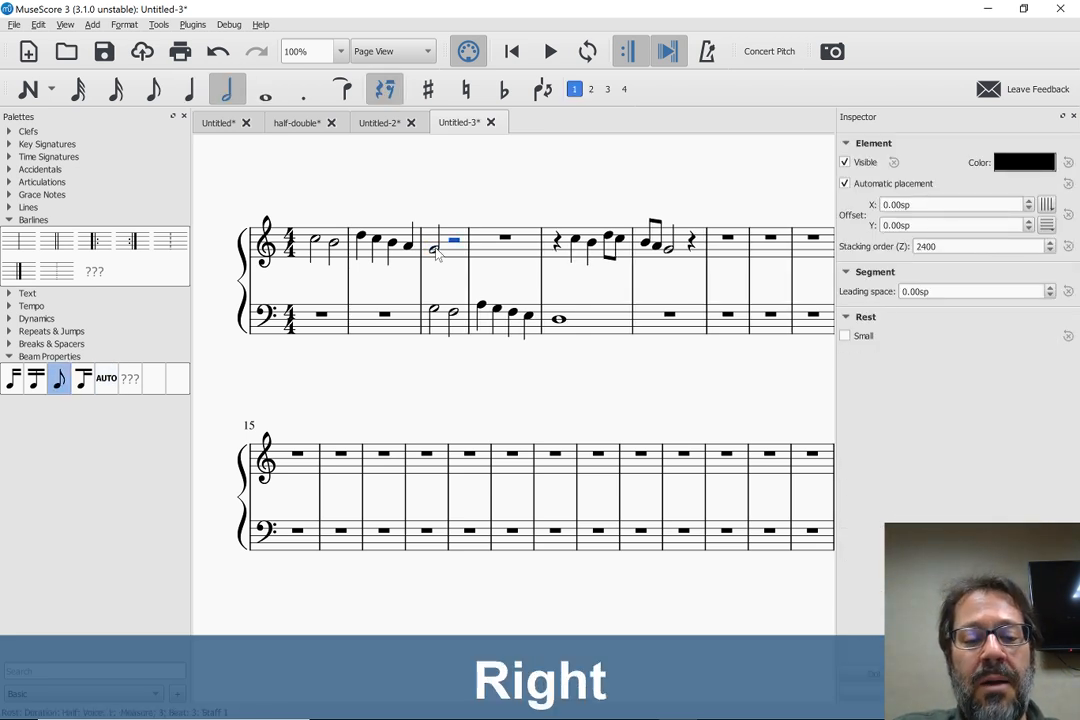
key("a")
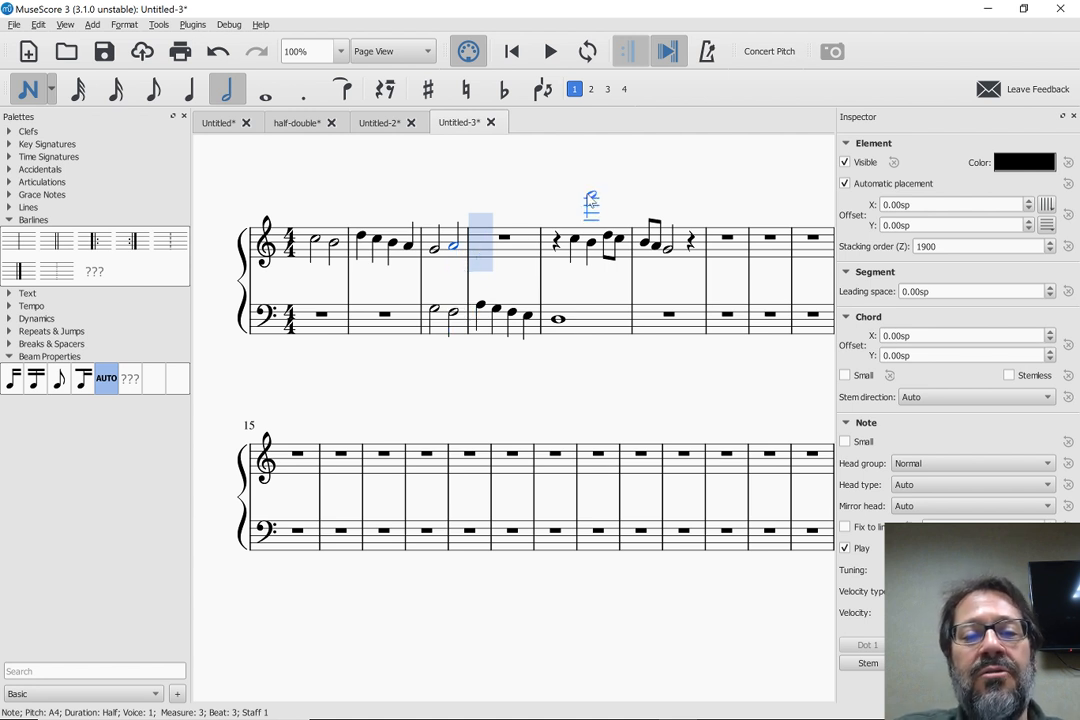
Replace the half-note A in treble measure 3 with quarter notes A and C, undoing a trial C on beat 3
key("Left")
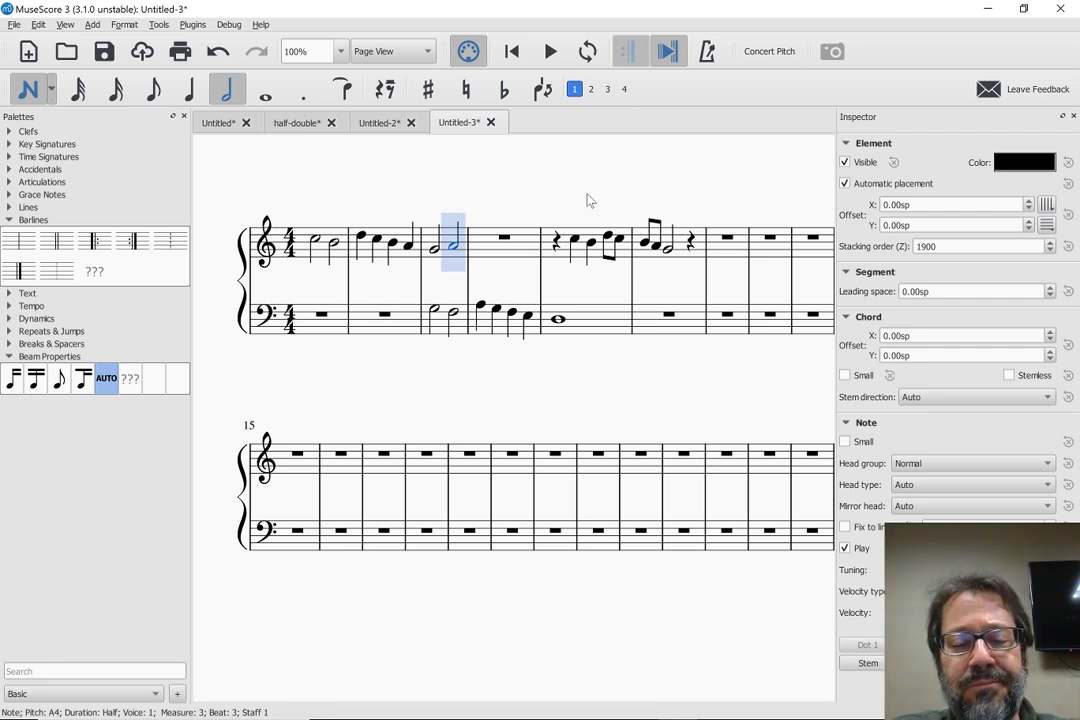
key("5")
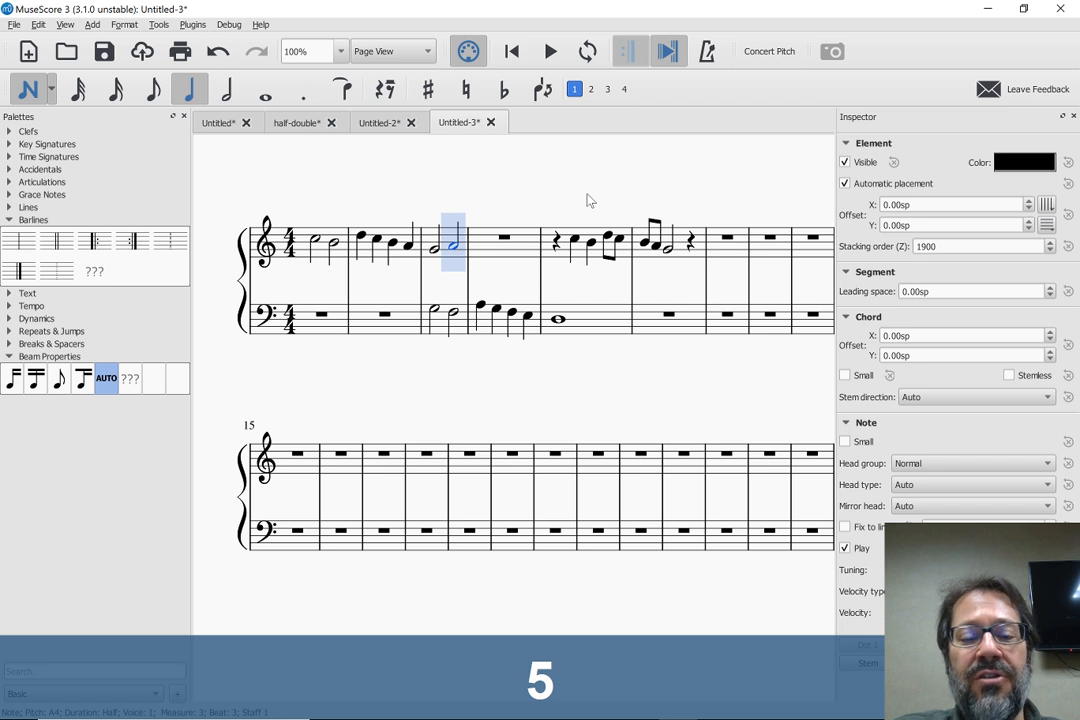
key("c")
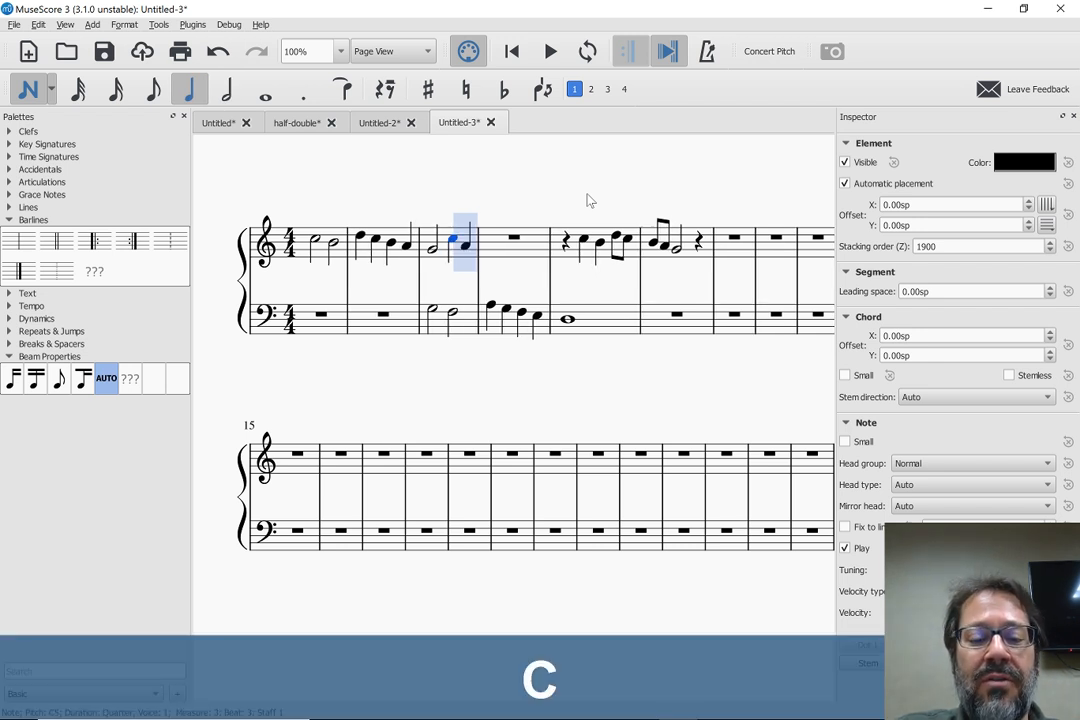
key("ctrl+z")
key("a")
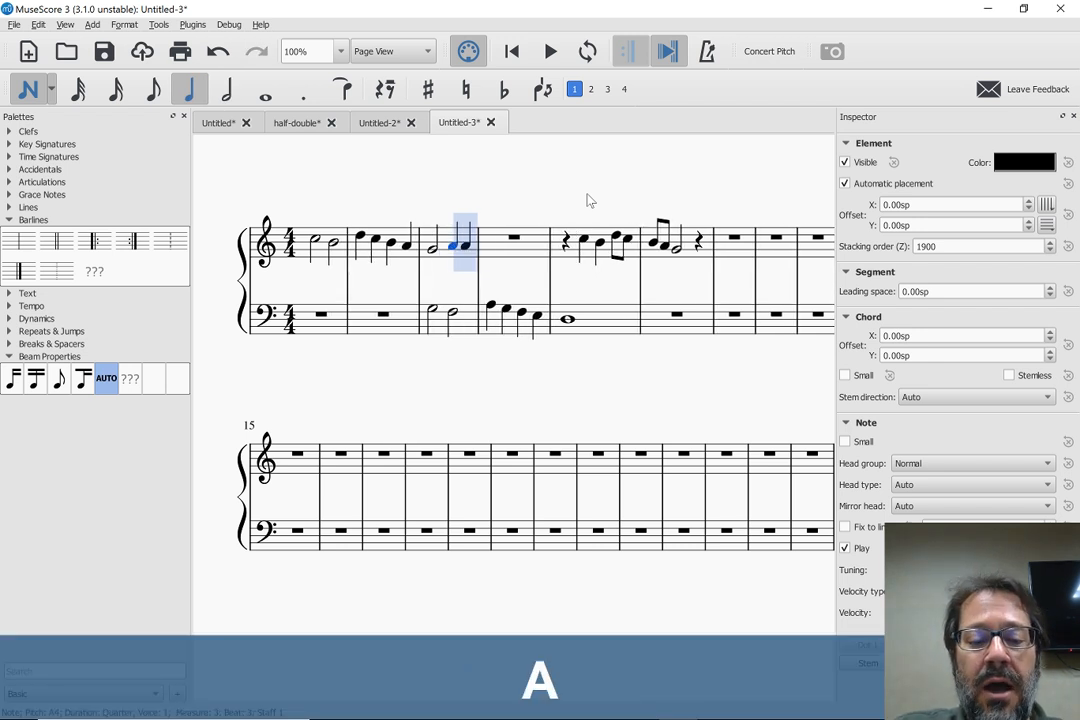
key("c")
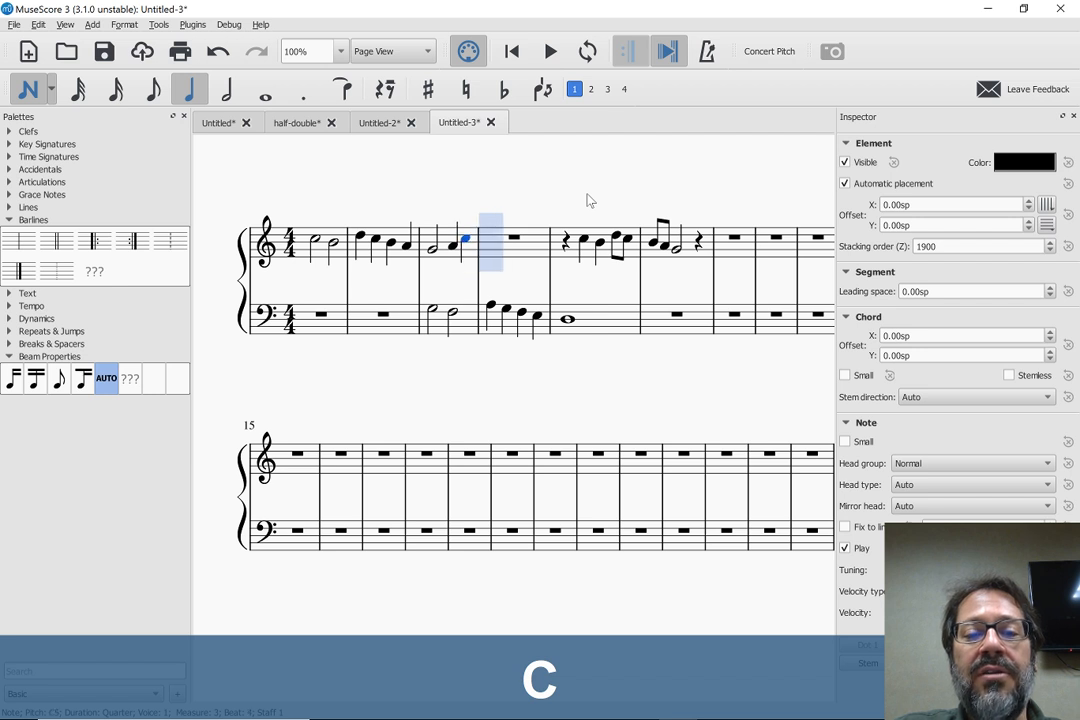
Enter a dotted-half D in treble measure 4, followed by a dotted-half-length C tied over the barline into measure 5
key("6")
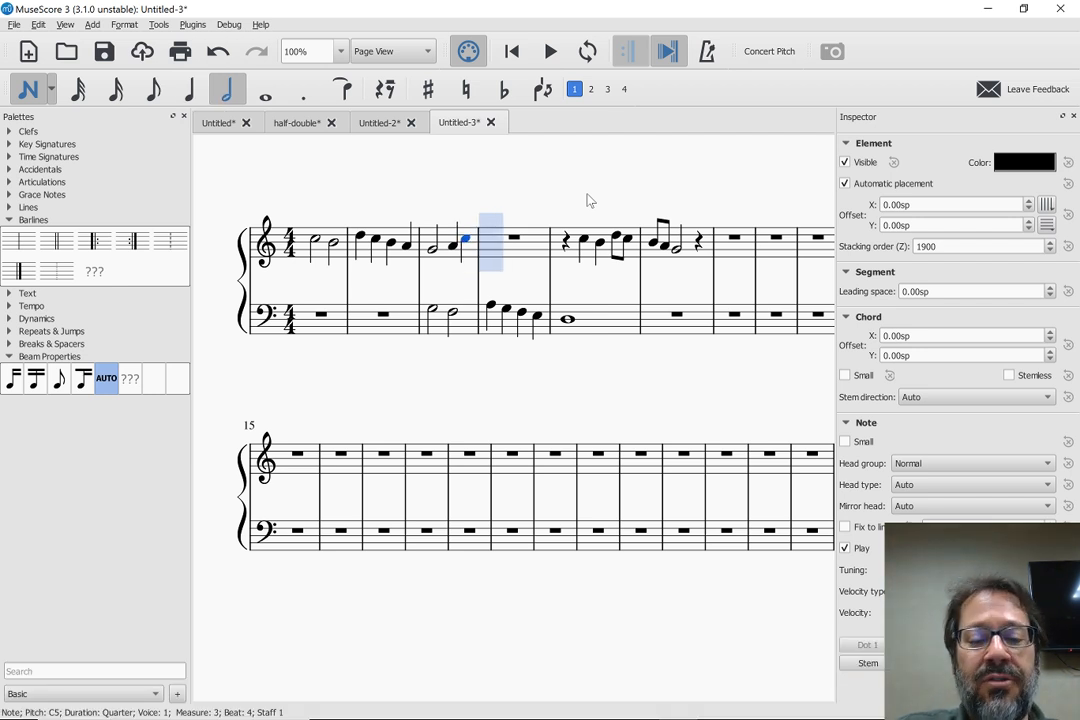
key("d")
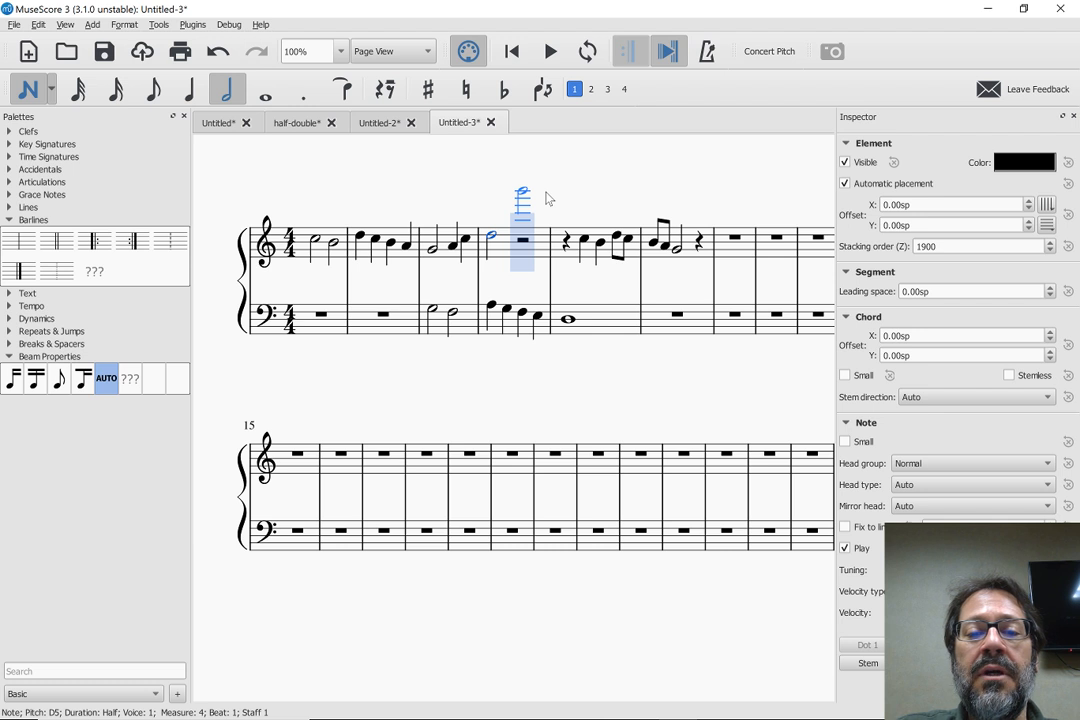
key("shift+w")
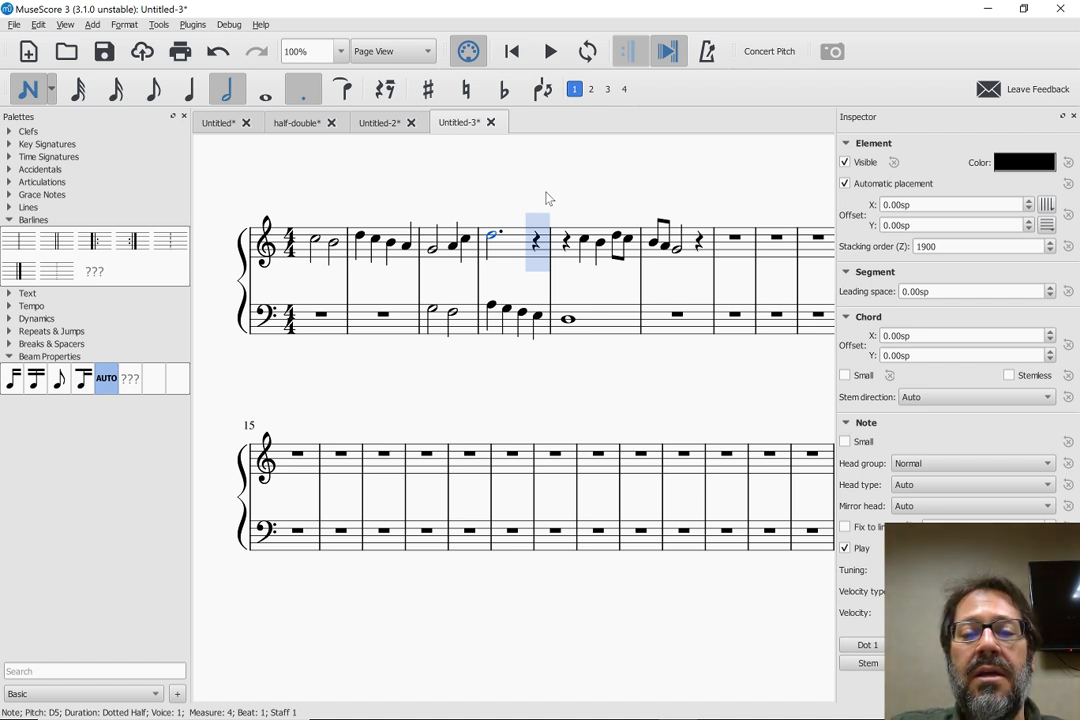
key("c")
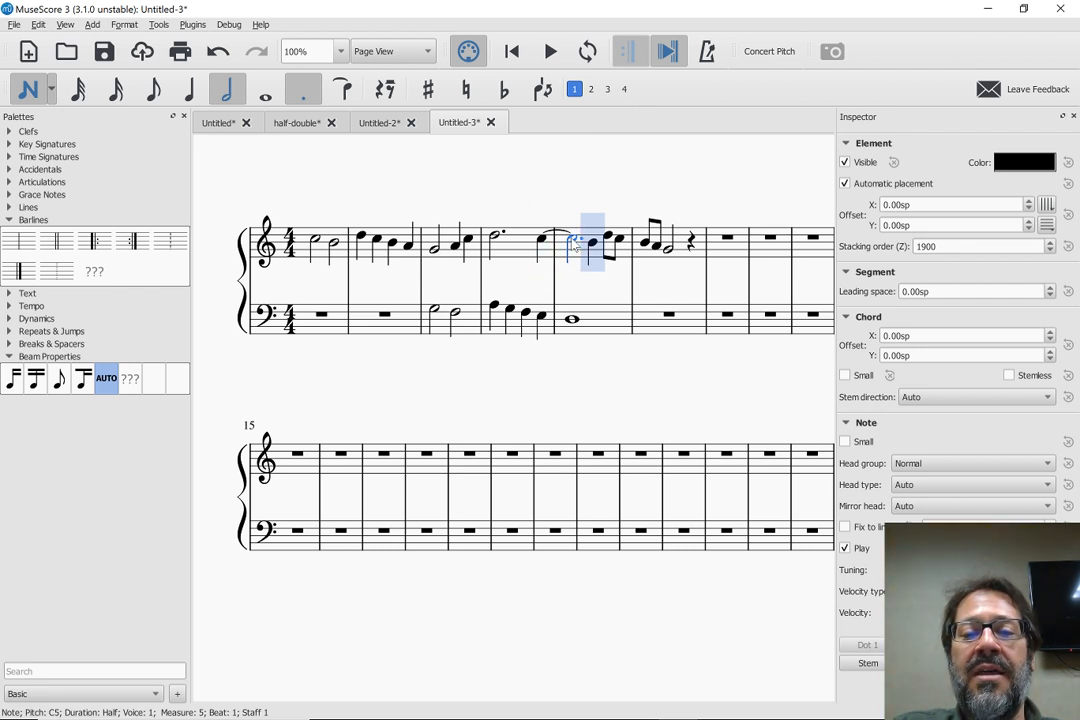
mouse_move(571, 250)
left_mouse_down()
mouse_move(571, 321)
mouse_move(575, 240)
mouse_move(571, 312)
mouse_move(583, 250)
left_mouse_up()
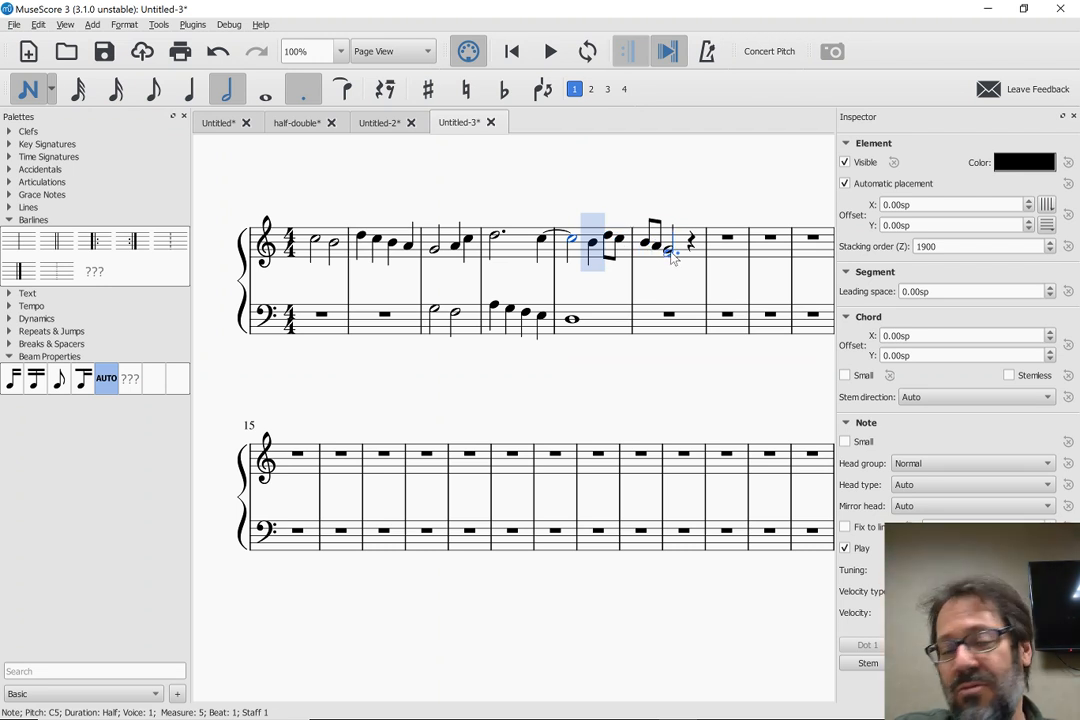
key("Escape")
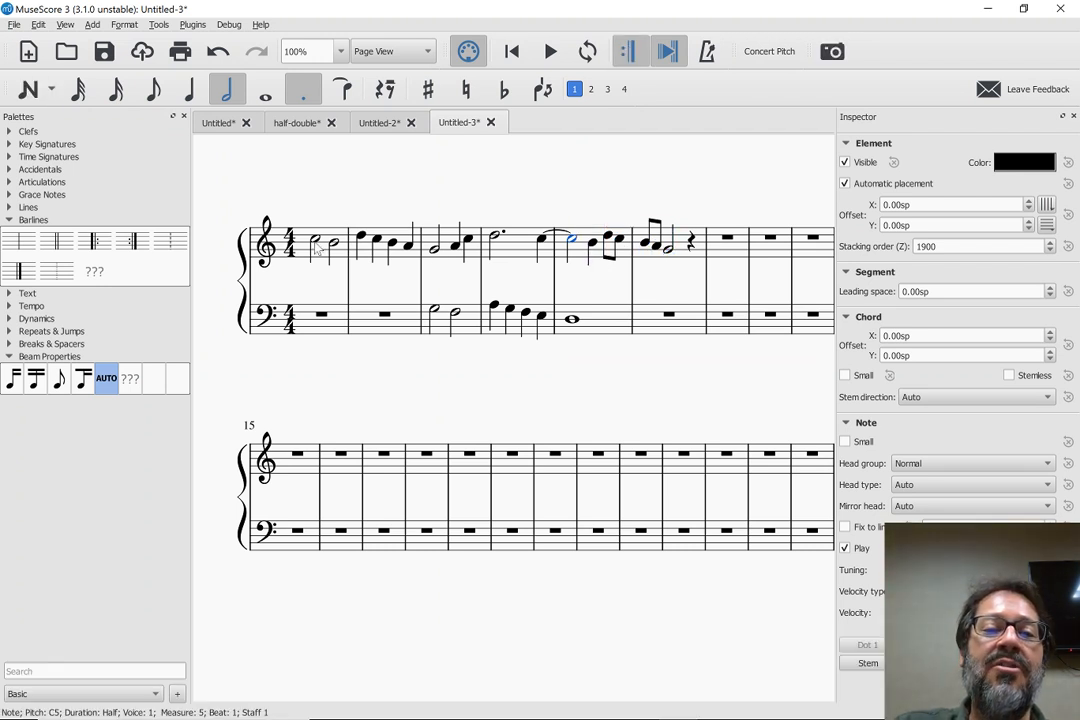
Play back the counterpoint from the first treble note in measure 1
left_click(315, 245)
key("space")
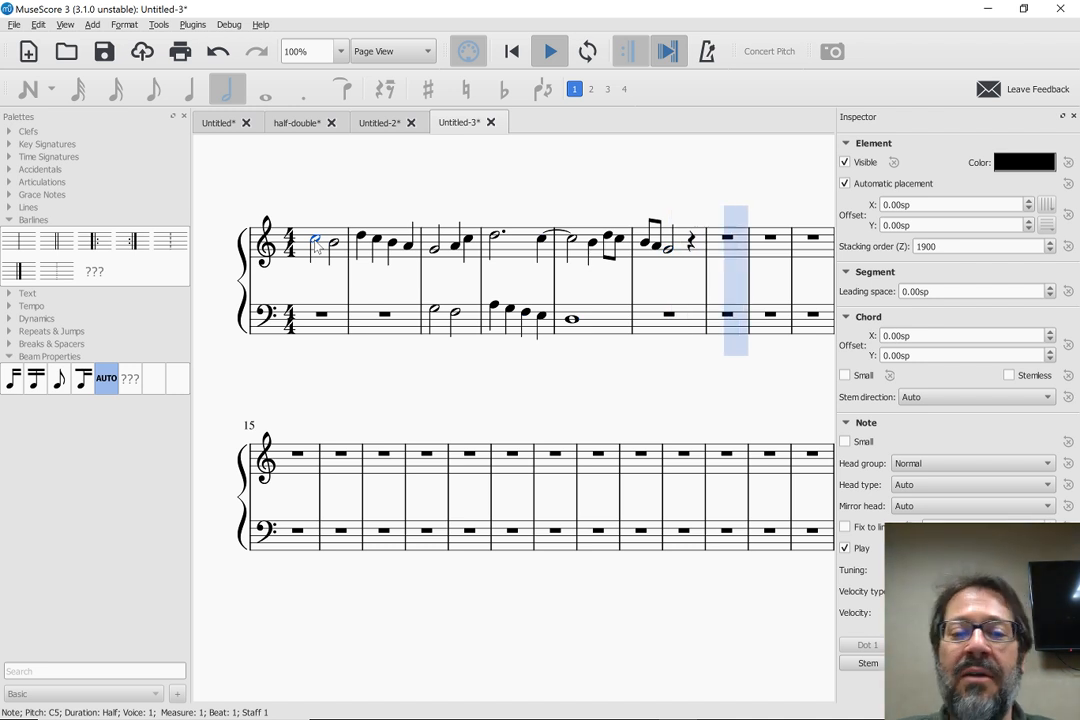
Copy the treble melody from measure 1 through the measure 3 G into bass measure 7 at double duration, and transpose it down an octave
key("space")
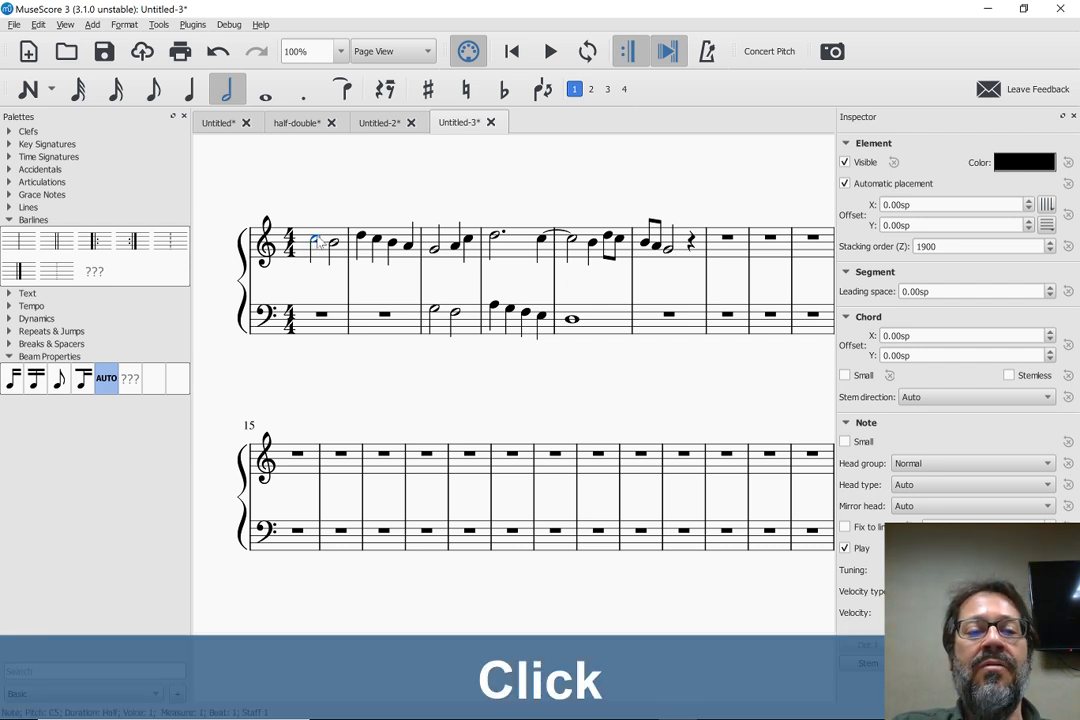
left_click(434, 252, "shift")
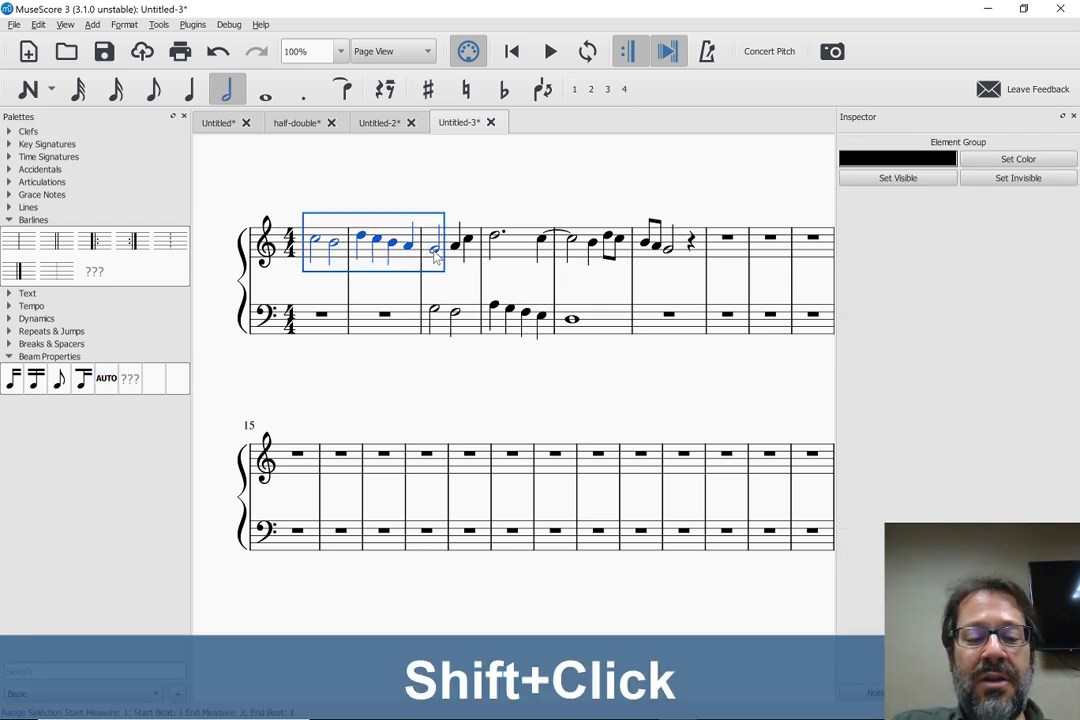
key("ctrl+c")
left_click(730, 330)
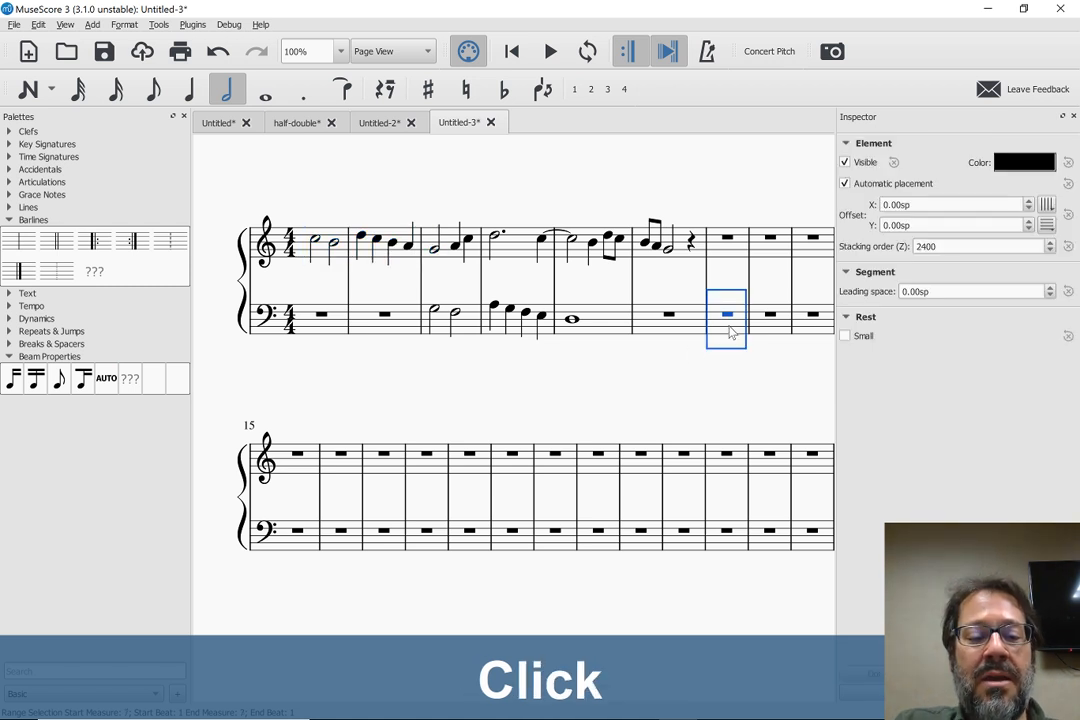
key("ctrl+shift+w")
key("ctrl+Down")
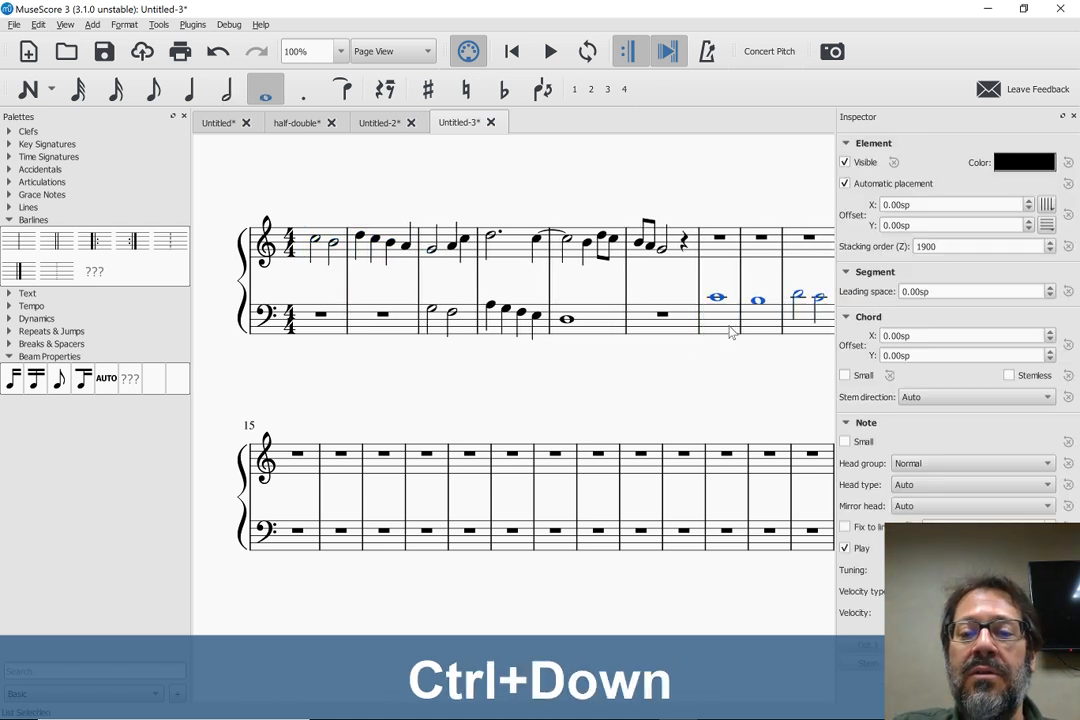
key("Escape")
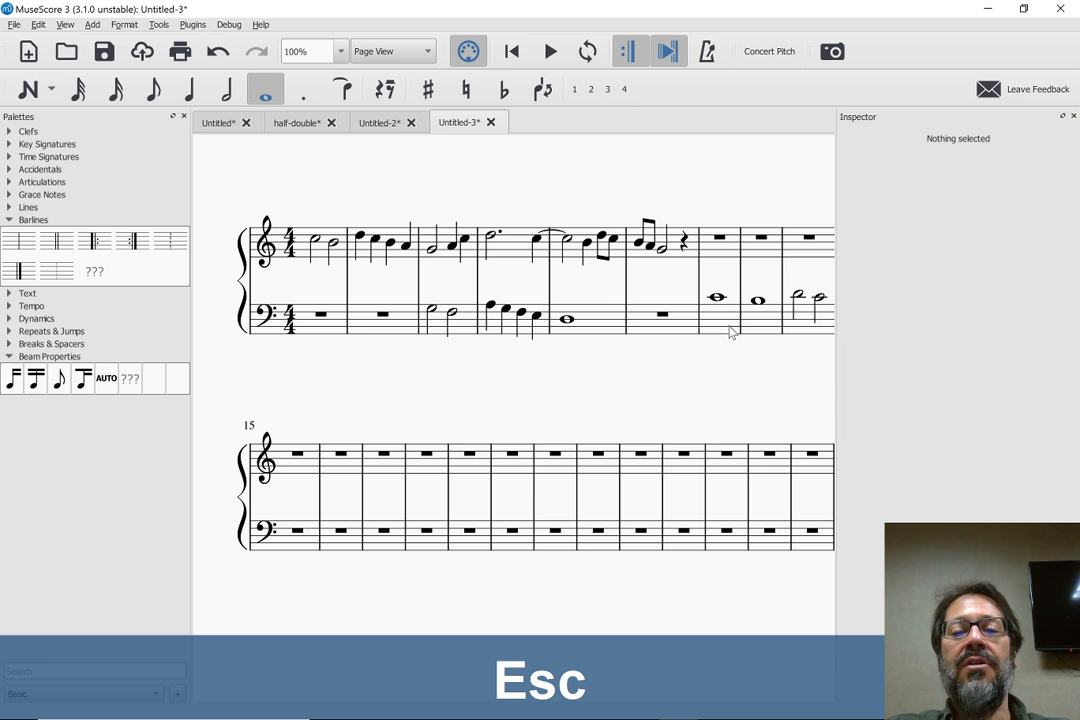
scroll(730, 333, "right", 2)
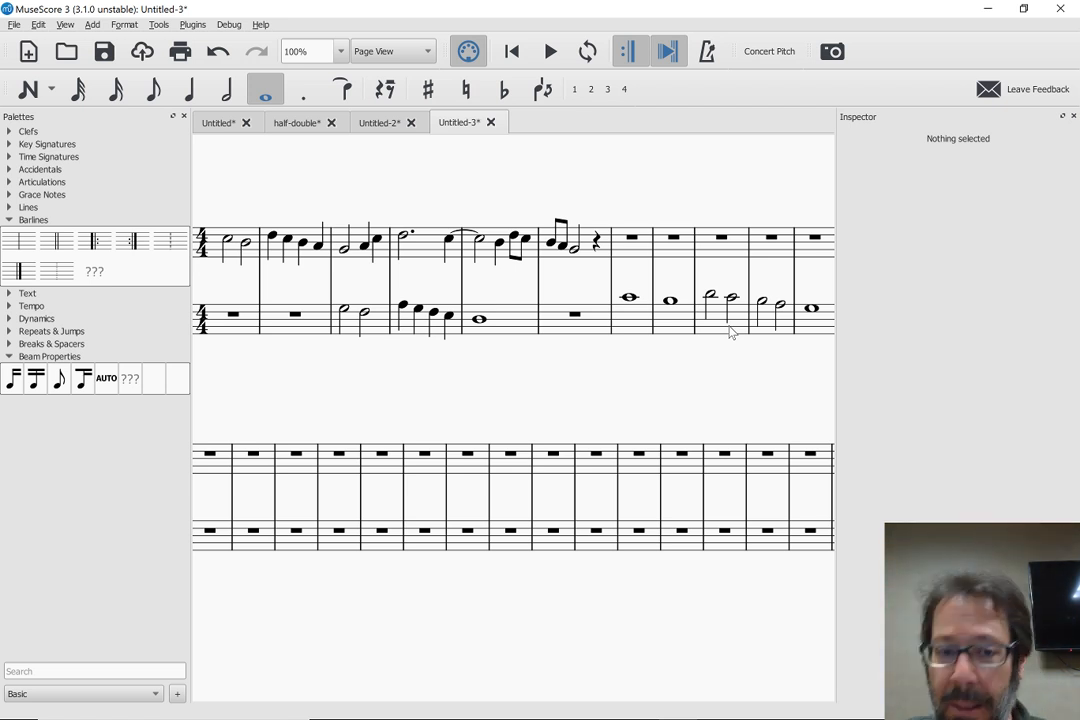
key("Home")
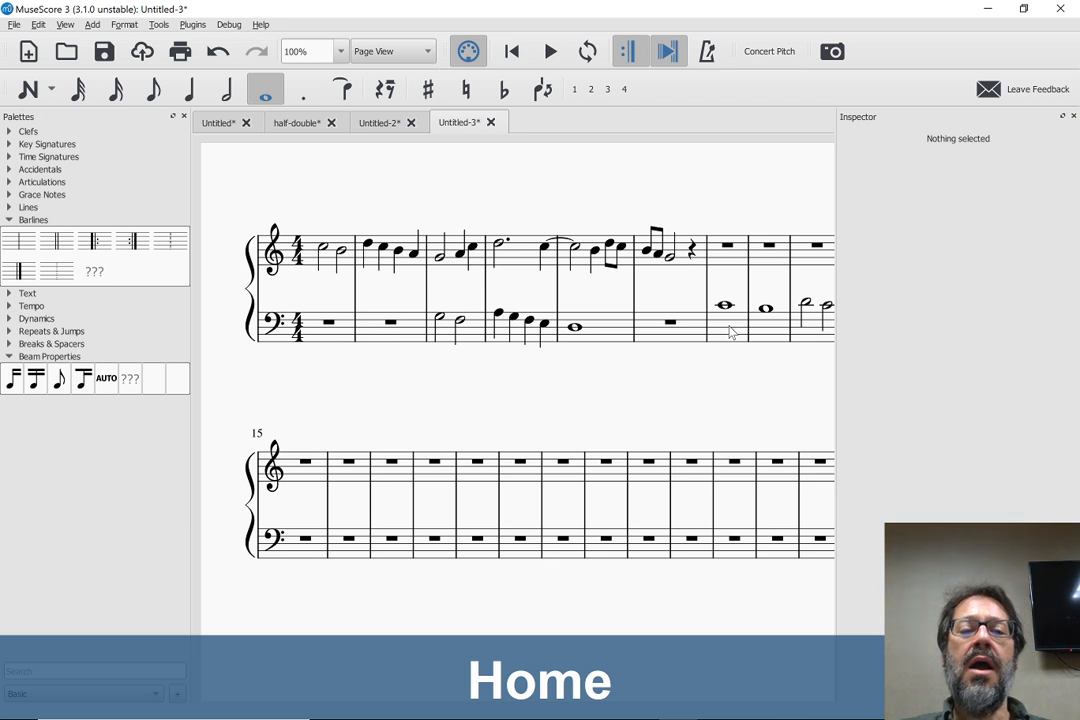